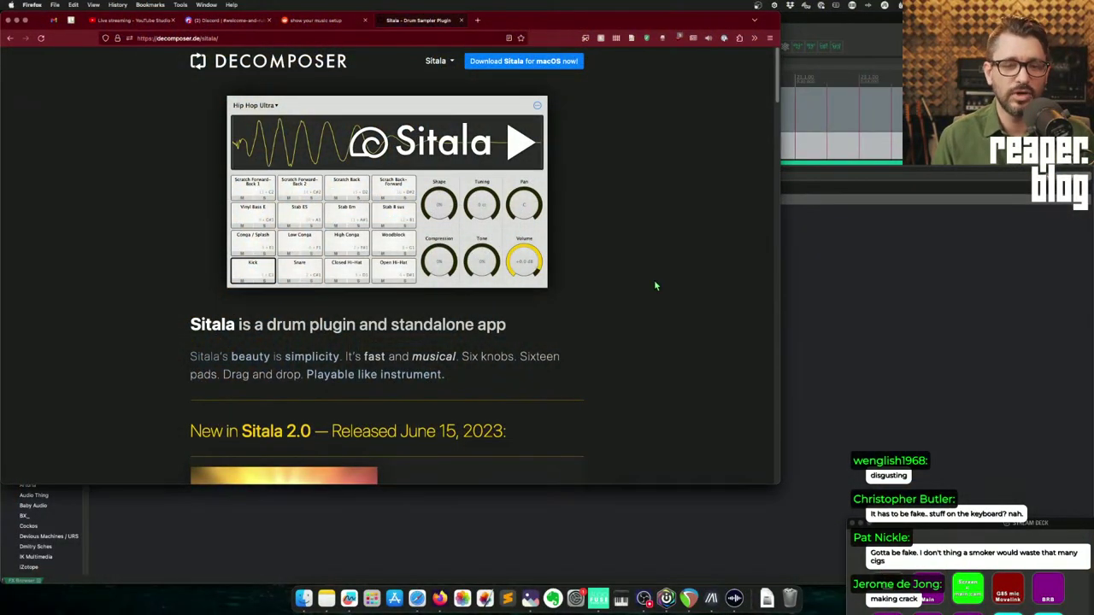
- Read through the New in Sitala 2.0 section of the Sitala product page, down to the license price note
{"action": "scroll", "coordinate": [657, 286], "scroll_direction": "down", "scroll_amount": 3}
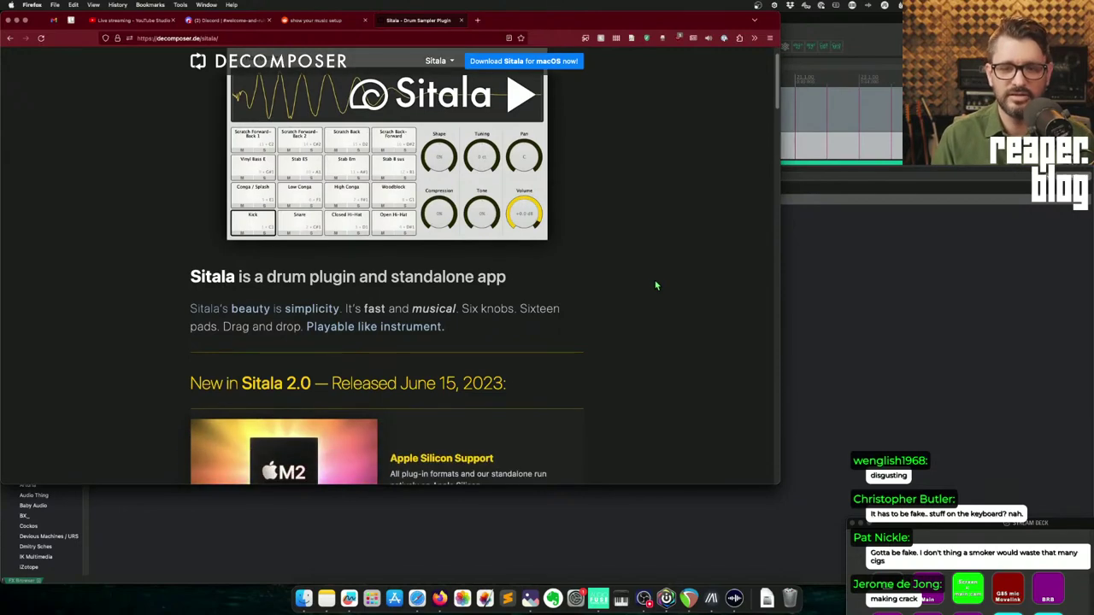
{"action": "scroll", "coordinate": [656, 285], "scroll_direction": "down", "scroll_amount": 4}
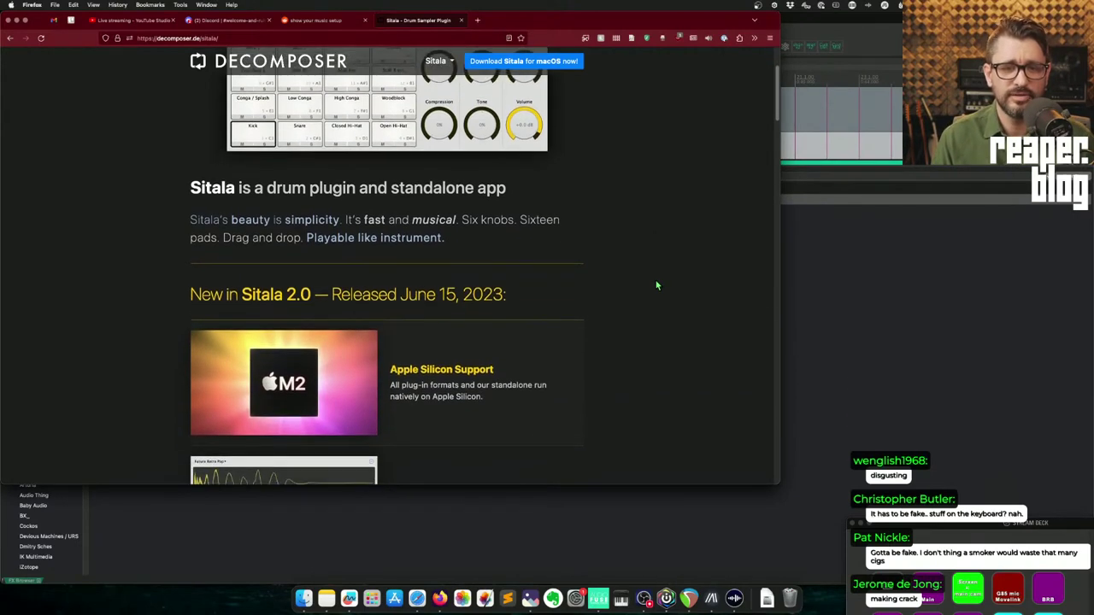
{"action": "scroll", "coordinate": [656, 285], "scroll_direction": "down", "scroll_amount": 1}
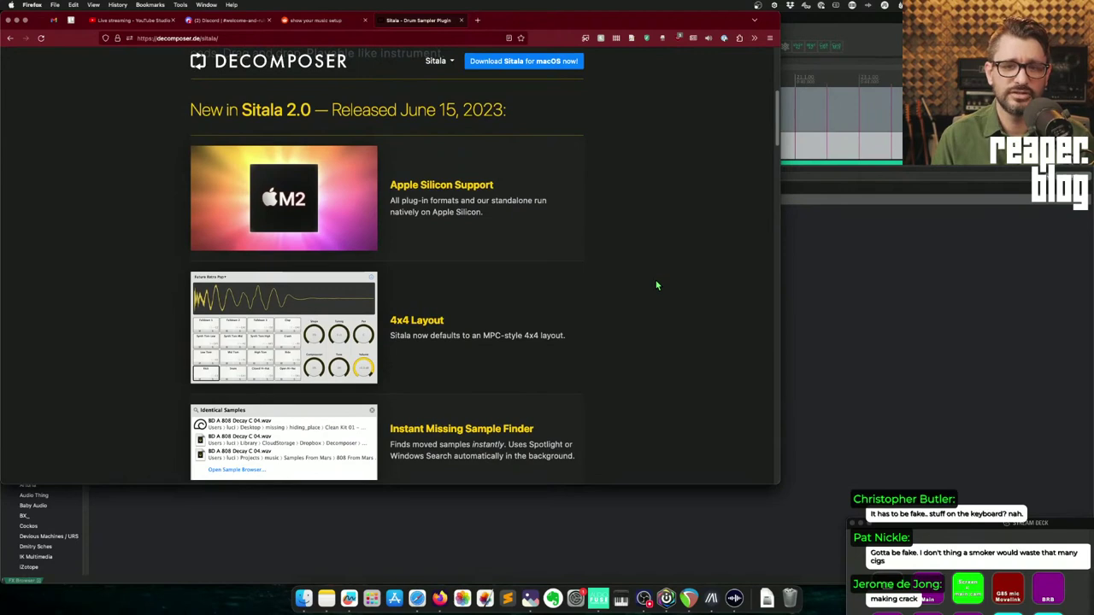
{"action": "scroll", "coordinate": [656, 285], "scroll_direction": "down", "scroll_amount": 2}
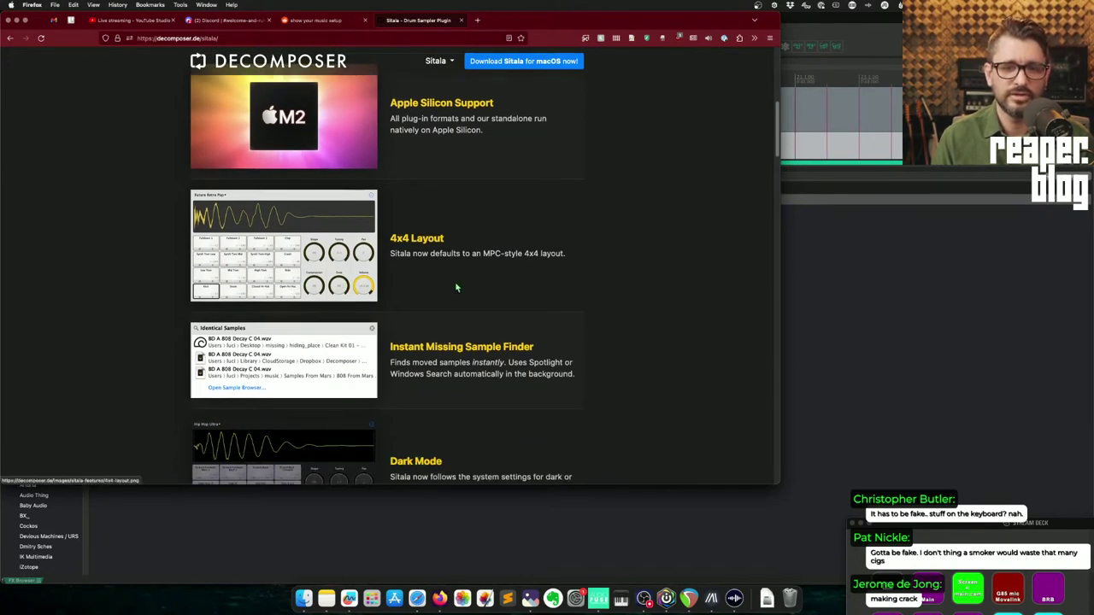
{"action": "scroll", "coordinate": [456, 288], "scroll_direction": "down", "scroll_amount": 4}
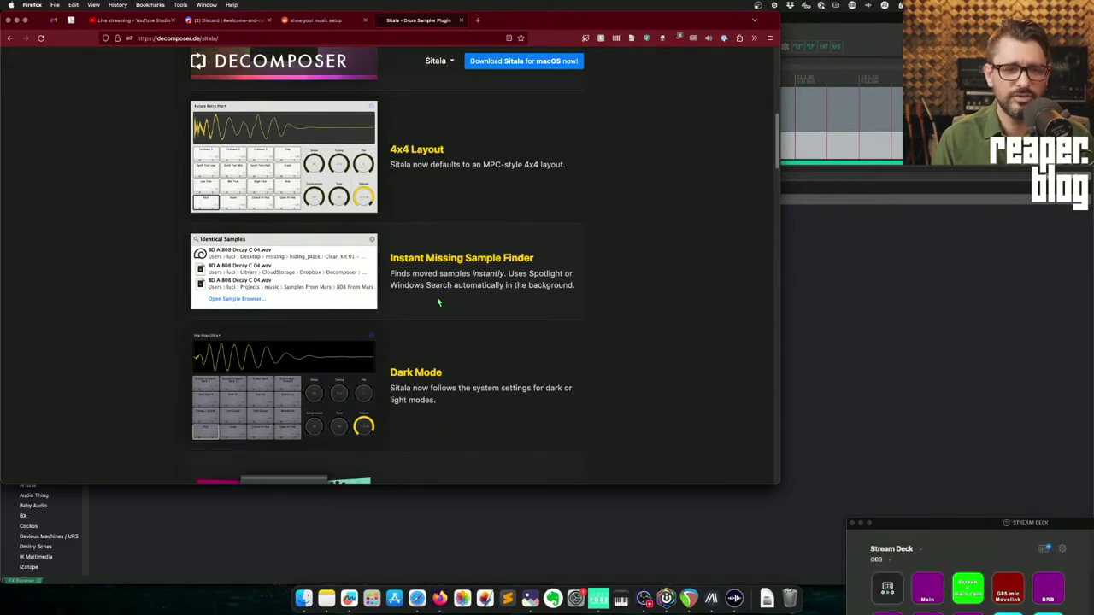
{"action": "scroll", "coordinate": [492, 306], "scroll_direction": "down", "scroll_amount": 5}
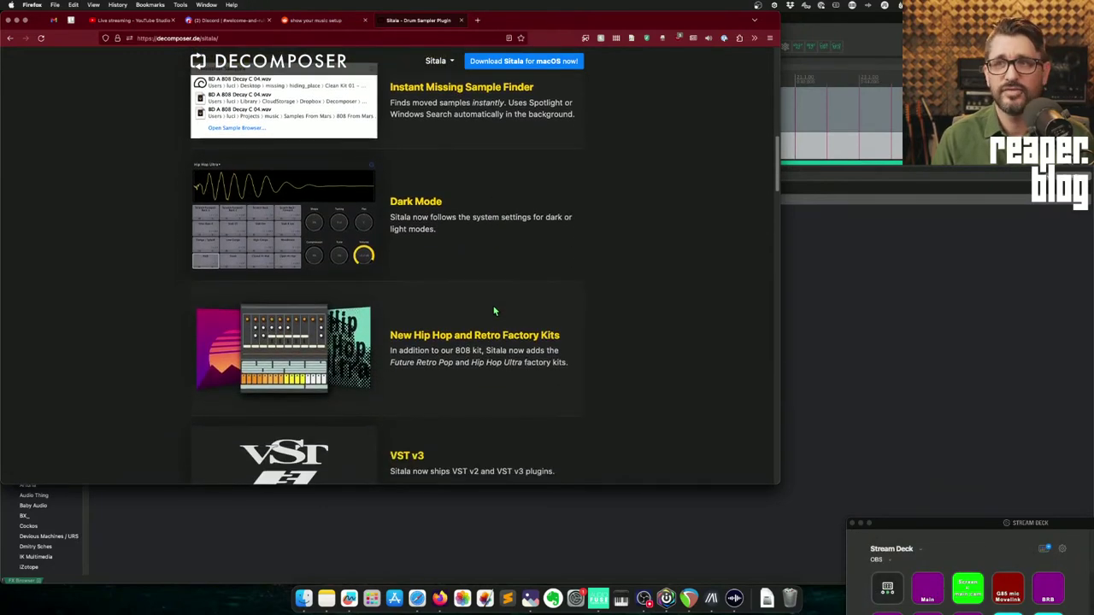
{"action": "scroll", "coordinate": [494, 311], "scroll_direction": "down", "scroll_amount": 4}
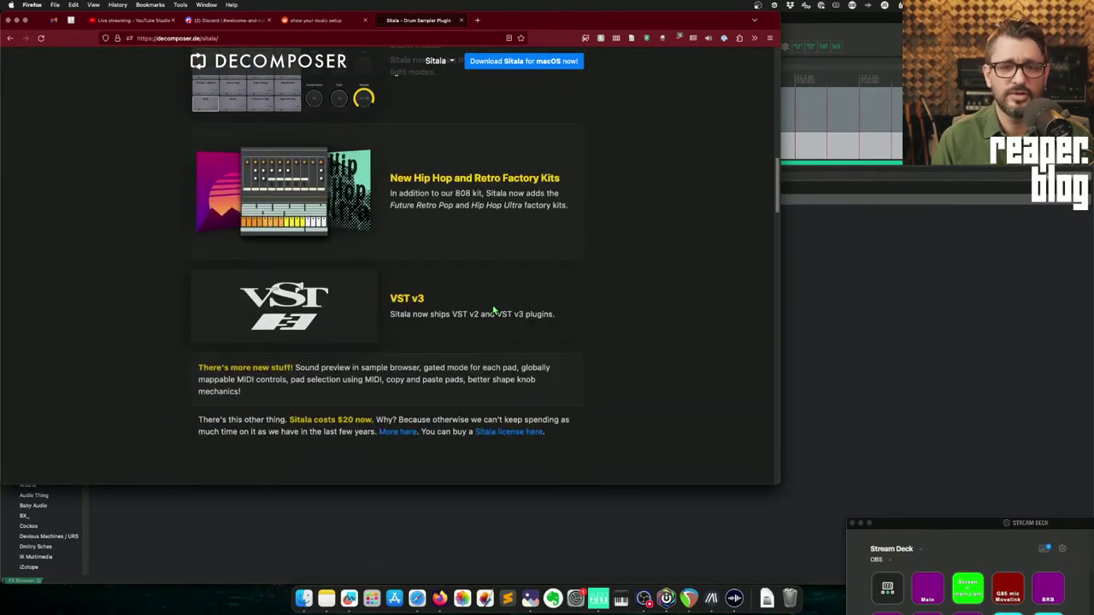
{"action": "scroll", "coordinate": [507, 291], "scroll_direction": "down", "scroll_amount": 15}
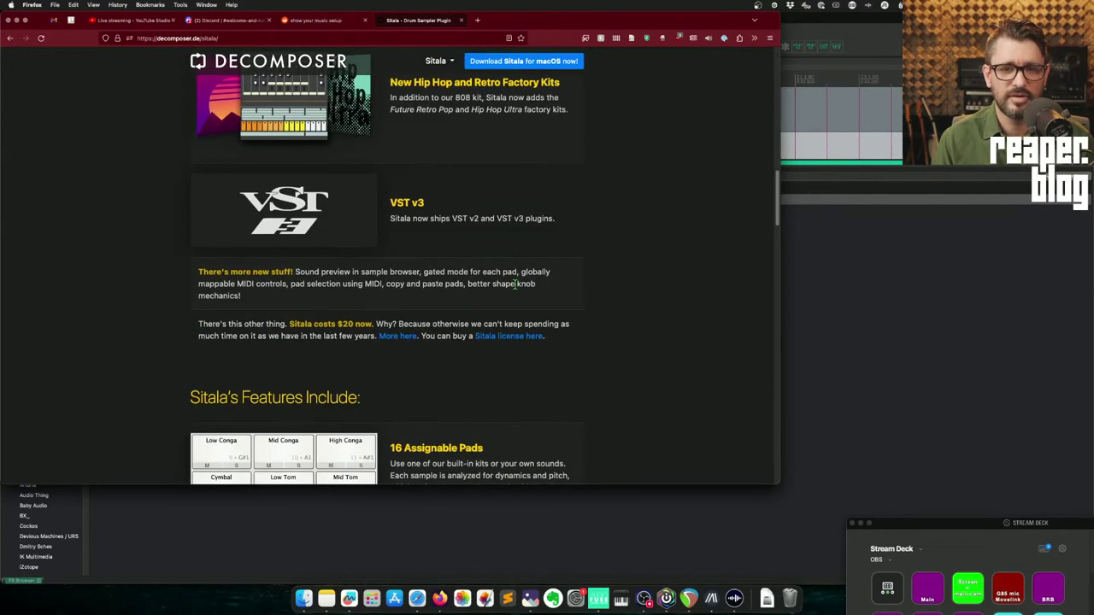
- Review Sitala's feature list, from drag-and-drop sound management through automatic multi-out in Reaper and the supported plugin formats
{"action": "scroll", "coordinate": [515, 283], "scroll_direction": "down", "scroll_amount": 4}
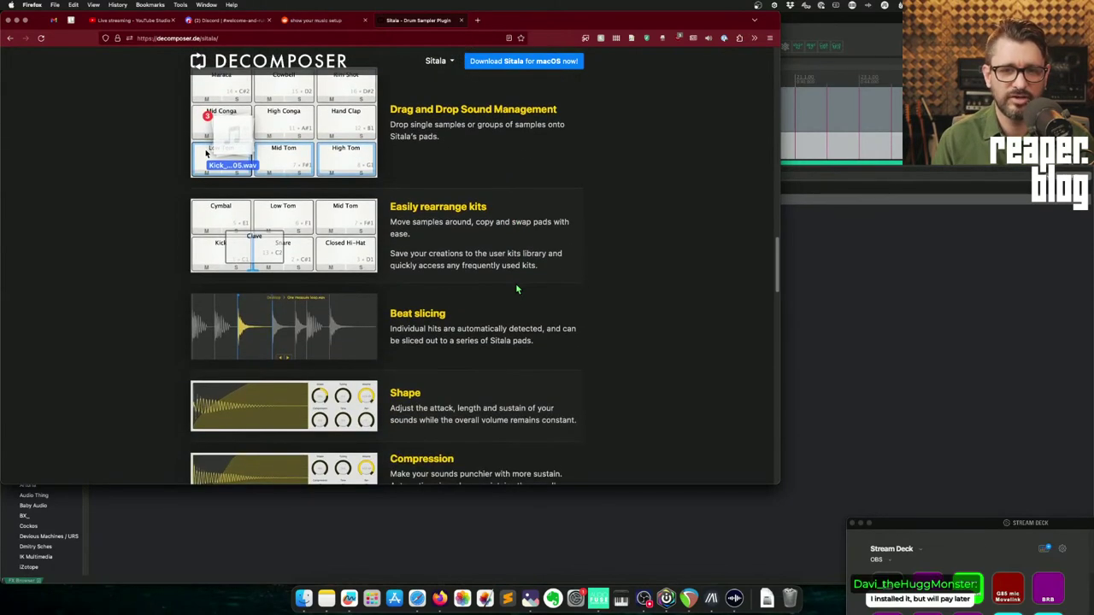
{"action": "scroll", "coordinate": [516, 289], "scroll_direction": "down", "scroll_amount": 7}
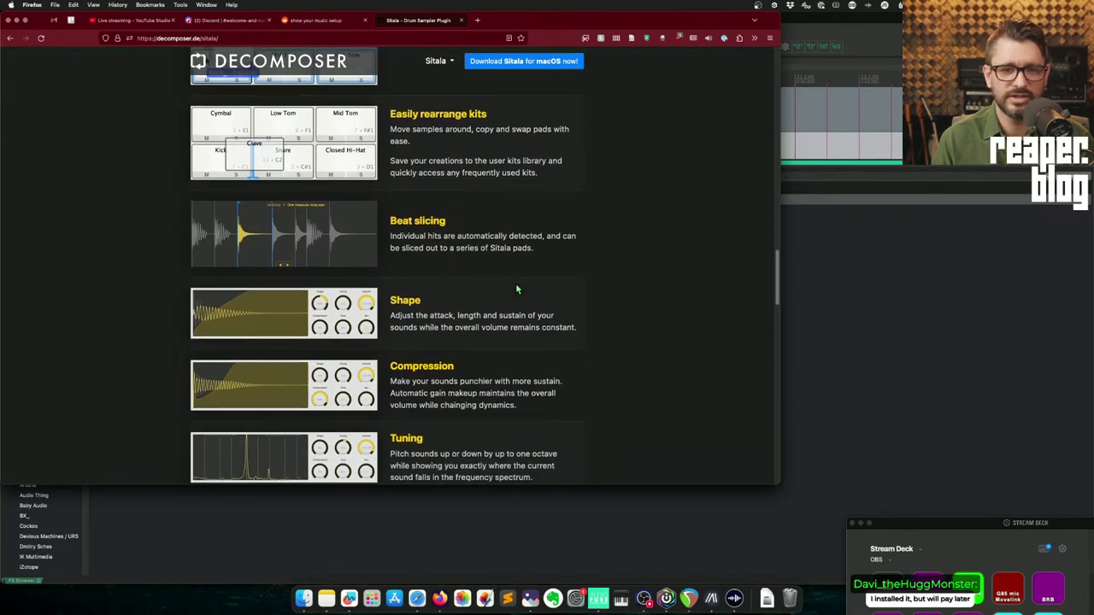
{"action": "scroll", "coordinate": [516, 289], "scroll_direction": "down", "scroll_amount": 3}
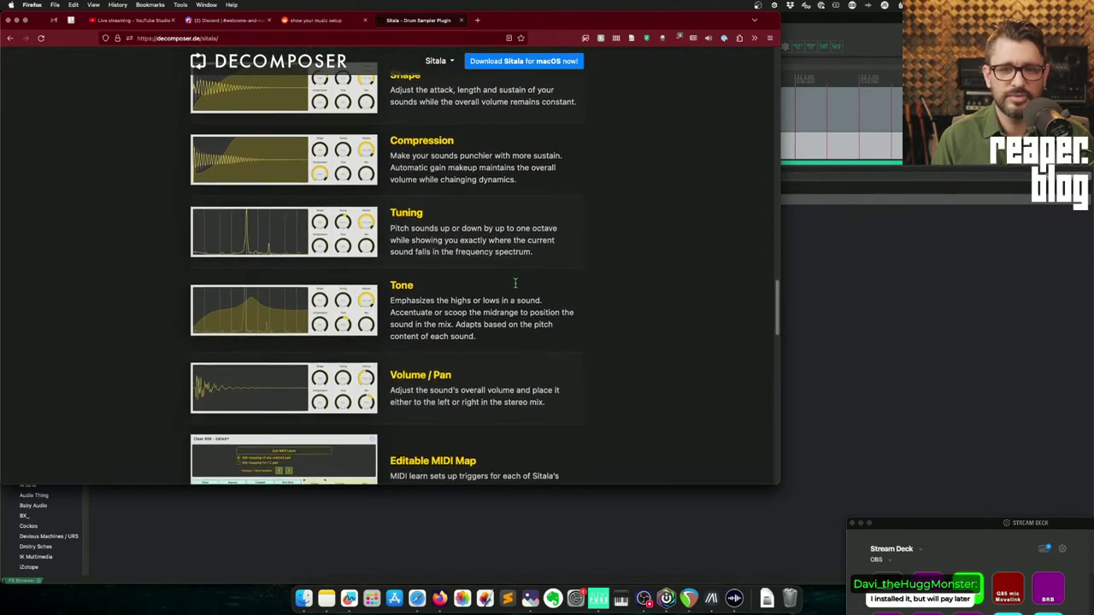
{"action": "scroll", "coordinate": [516, 289], "scroll_direction": "down", "scroll_amount": 2}
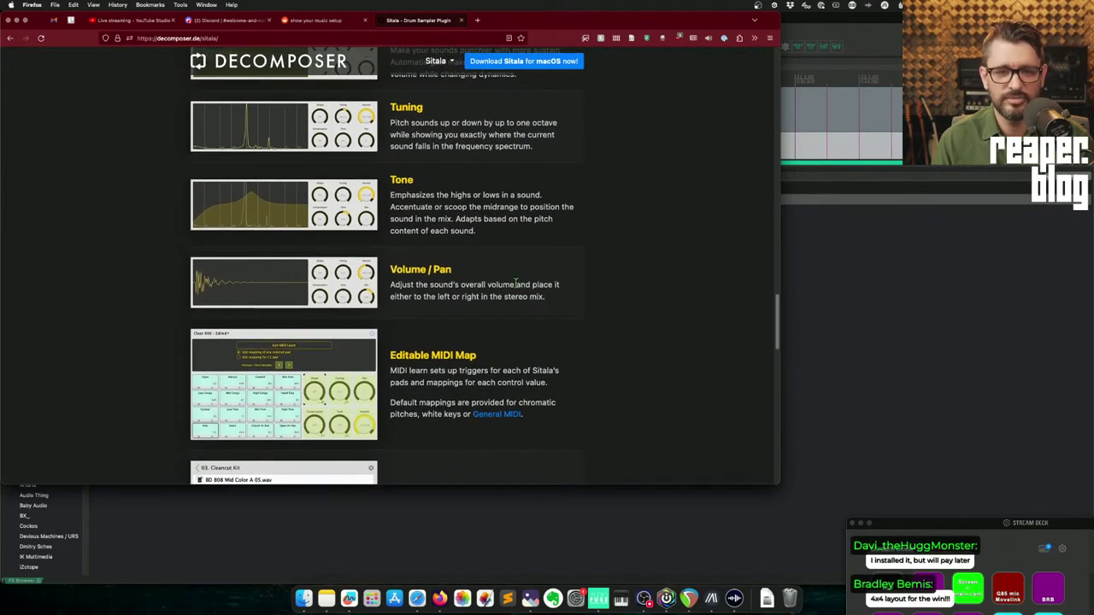
{"action": "scroll", "coordinate": [516, 287], "scroll_direction": "down", "scroll_amount": 3}
{"action": "scroll", "coordinate": [517, 286], "scroll_direction": "down", "scroll_amount": 4}
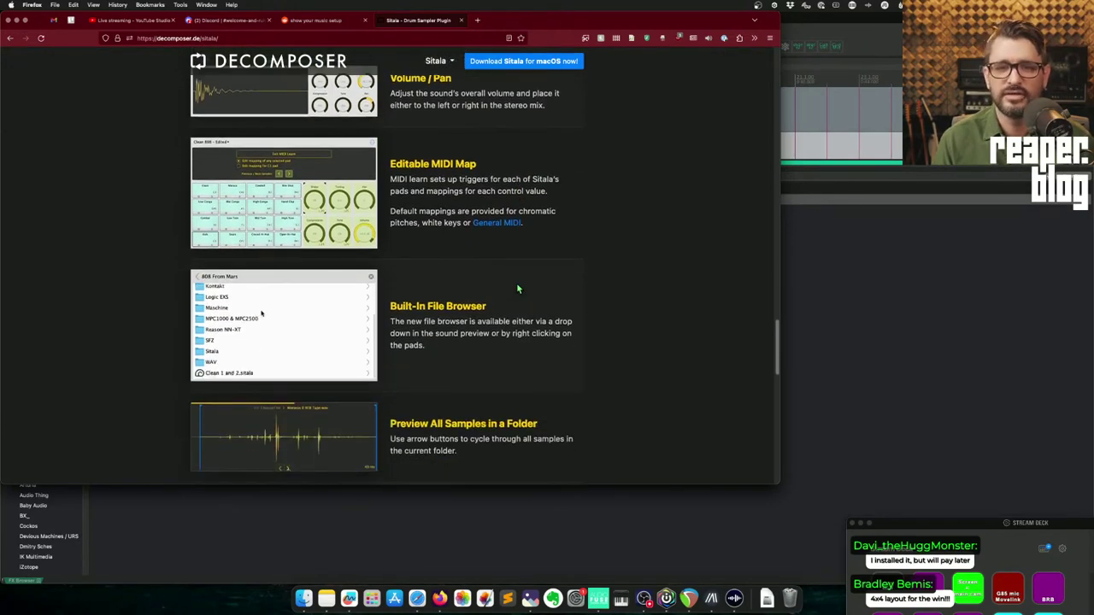
{"action": "scroll", "coordinate": [517, 289], "scroll_direction": "down", "scroll_amount": 2}
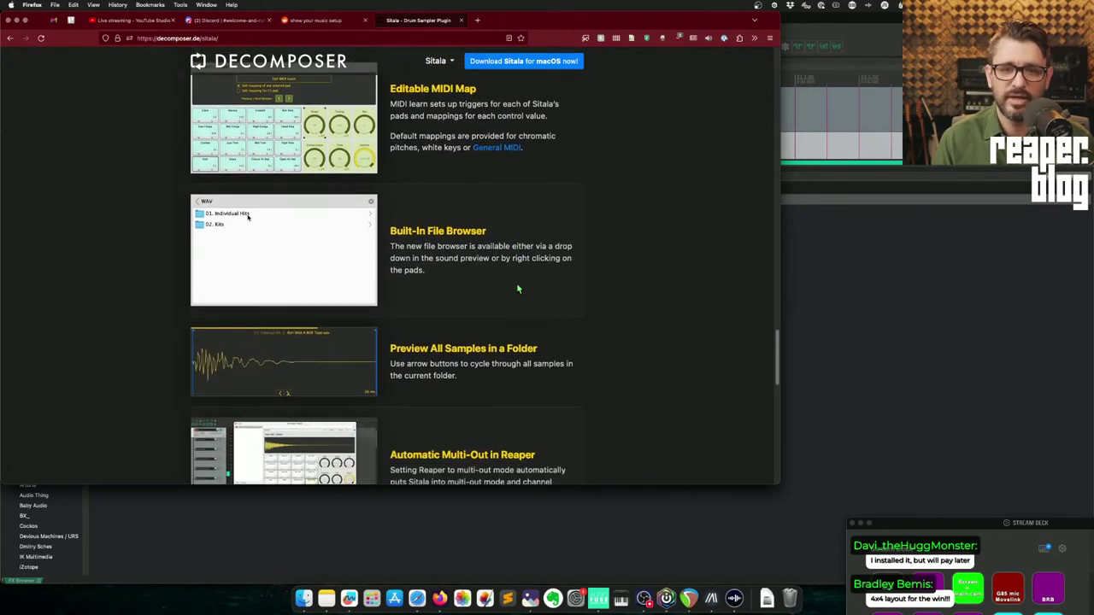
{"action": "scroll", "coordinate": [517, 288], "scroll_direction": "down", "scroll_amount": 3}
{"action": "scroll", "coordinate": [517, 289], "scroll_direction": "down", "scroll_amount": 3}
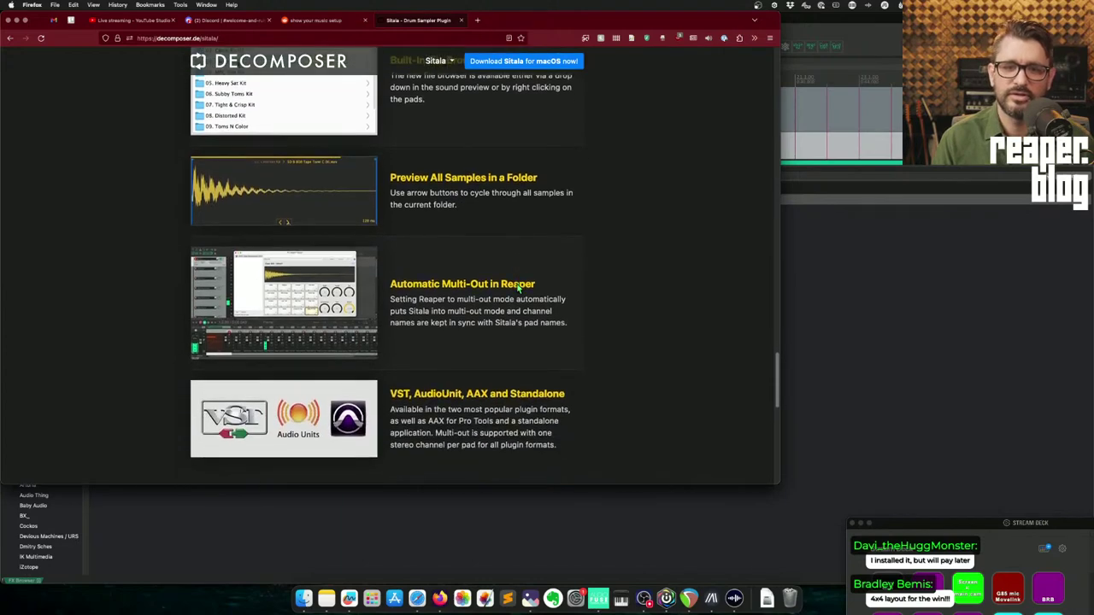
- Examine the Downloads section for the version 2.0 installers, license requirement and old version link
{"action": "scroll", "coordinate": [517, 288], "scroll_direction": "down", "scroll_amount": 2}
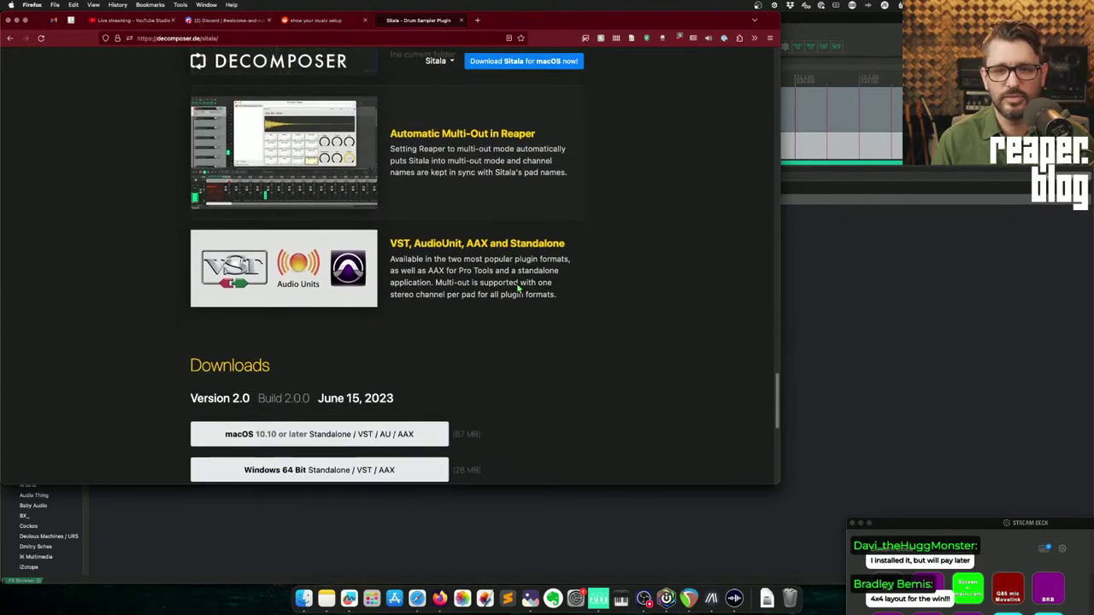
{"action": "scroll", "coordinate": [516, 282], "scroll_direction": "down", "scroll_amount": 1}
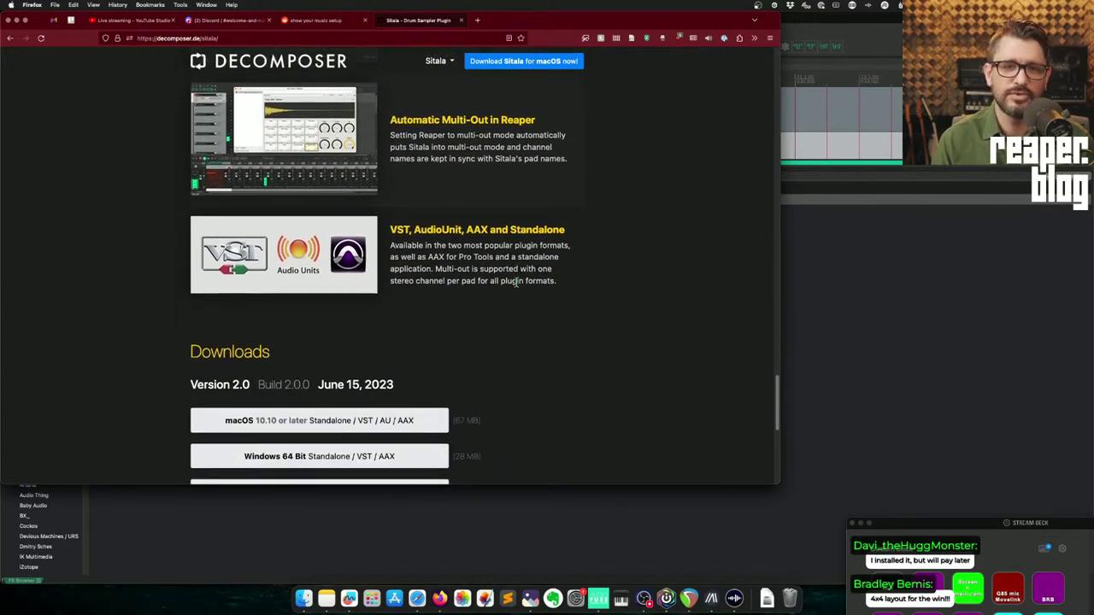
{"action": "scroll", "coordinate": [516, 287], "scroll_direction": "down", "scroll_amount": 1}
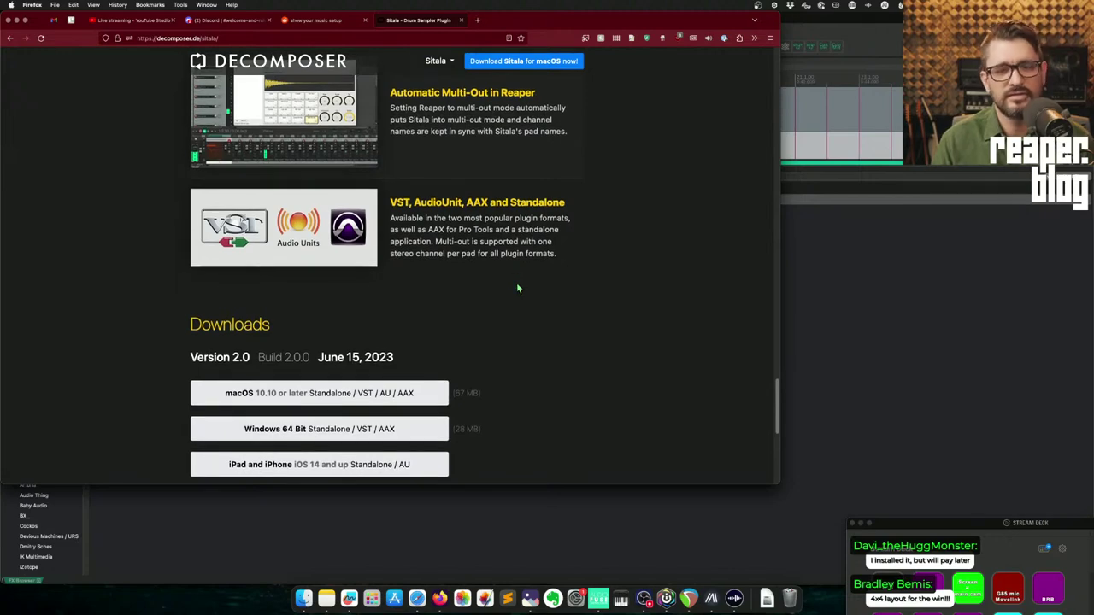
{"action": "scroll", "coordinate": [517, 288], "scroll_direction": "down", "scroll_amount": 4}
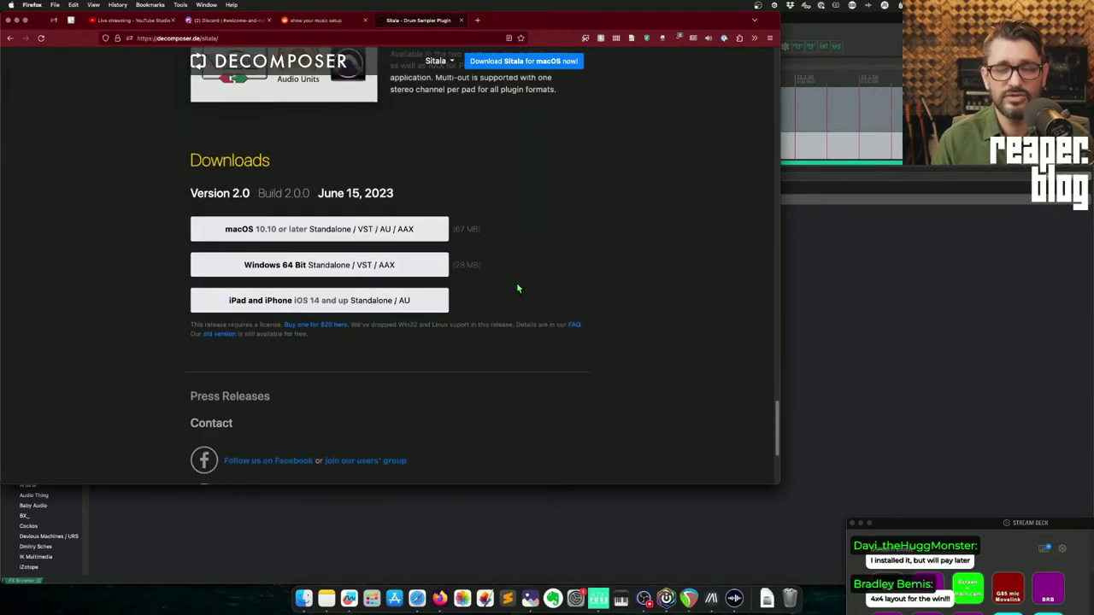
{"action": "scroll", "coordinate": [517, 289], "scroll_direction": "down", "scroll_amount": 1}
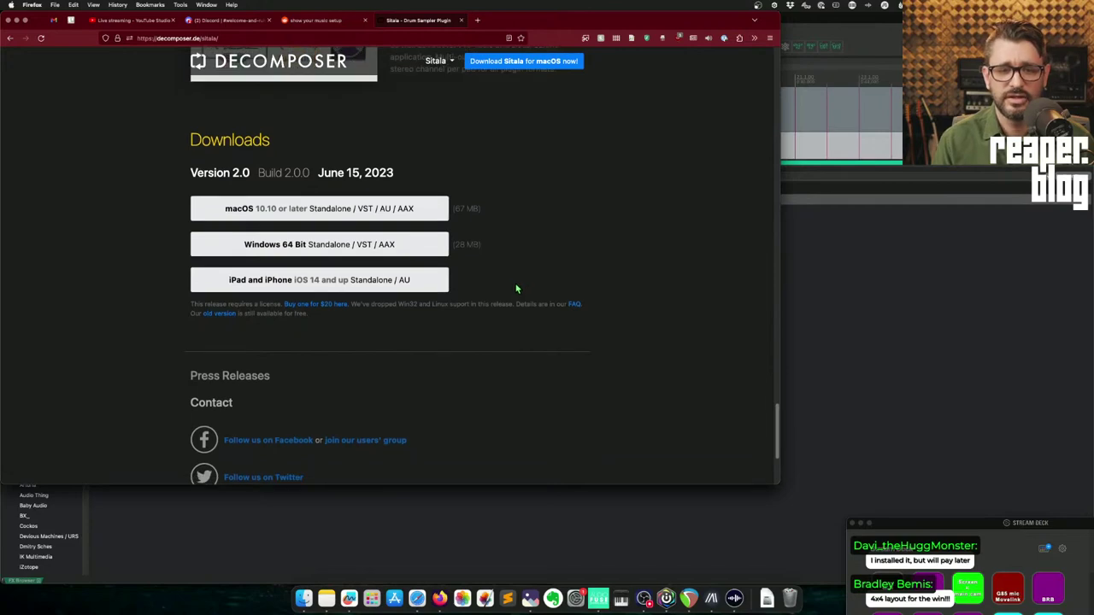
{"action": "scroll", "coordinate": [517, 301], "scroll_direction": "down", "scroll_amount": 1}
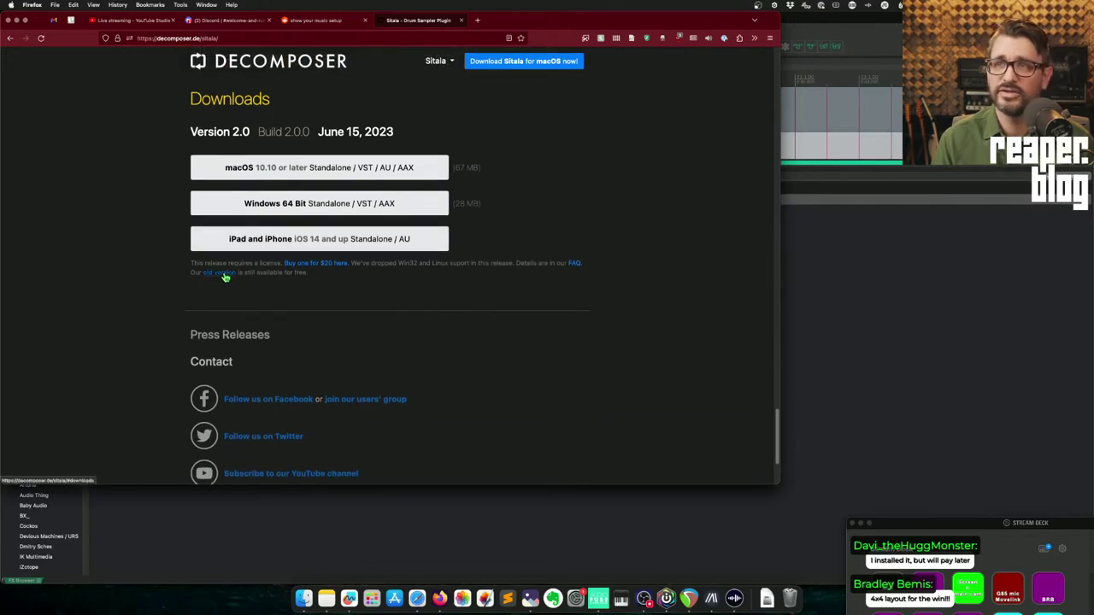
- Return to the start of the product page and open the Sitala FAQ
{"action": "scroll", "coordinate": [651, 195], "scroll_direction": "up", "scroll_amount": 15}
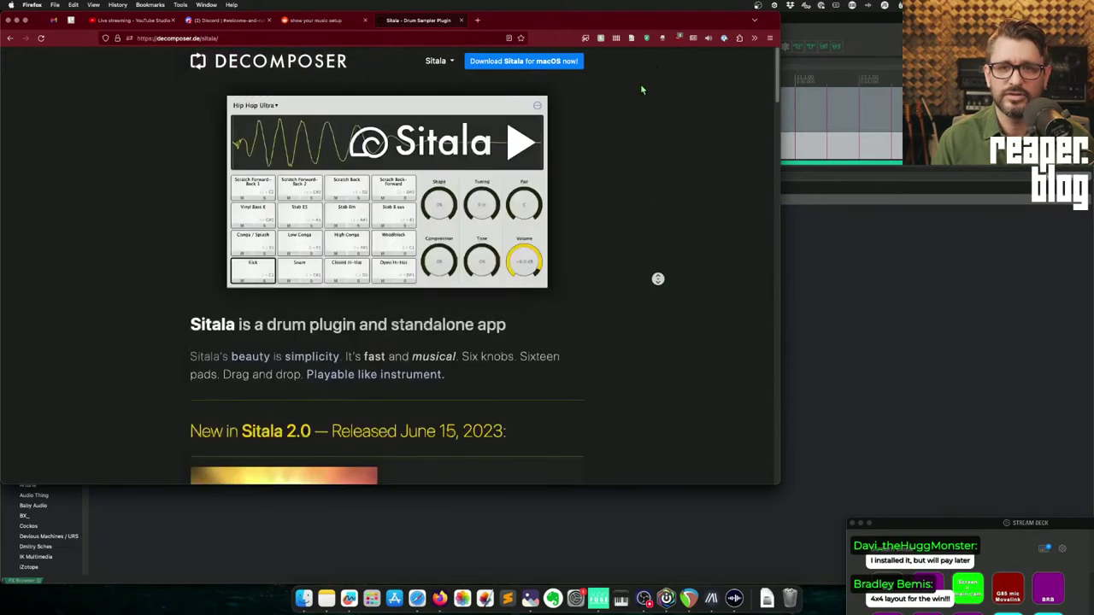
{"action": "mouse_move", "coordinate": [440, 61]}
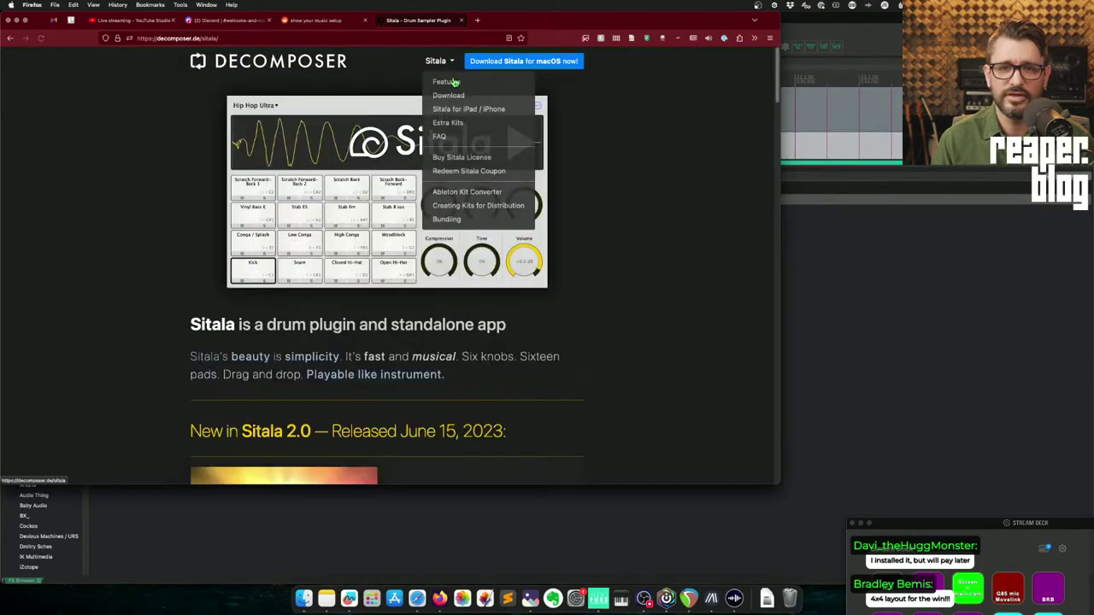
{"action": "left_click", "coordinate": [456, 138]}
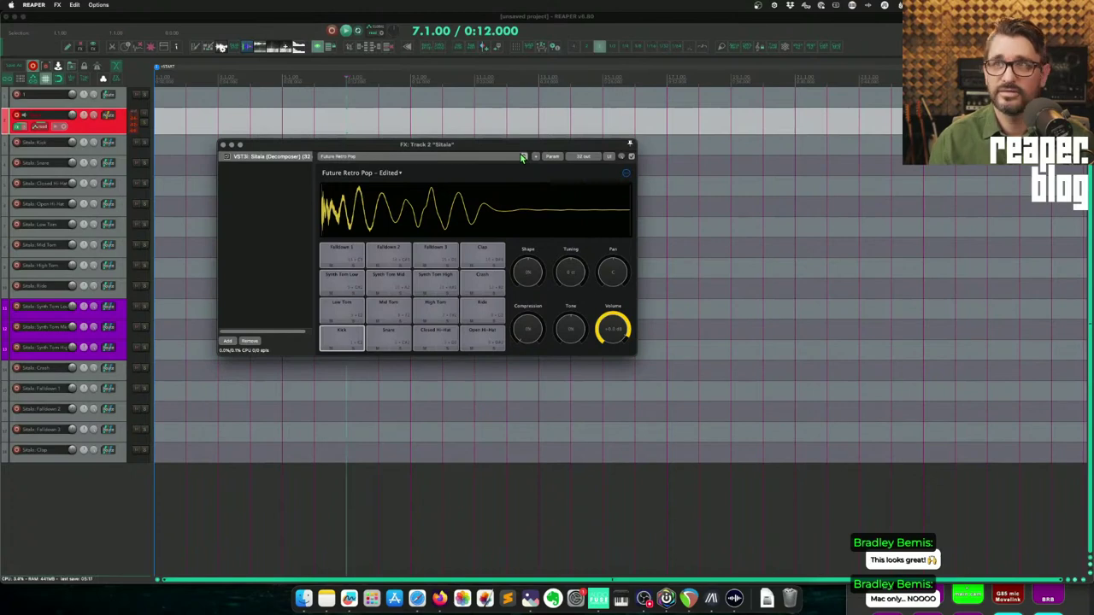
- Switch to REAPER and try to enlarge the Sitala plugin window on track 2
{"action": "left_click_drag", "start_coordinate": [634, 353], "coordinate": [751, 477]}
{"action": "left_click_drag", "start_coordinate": [625, 359], "coordinate": [635, 353]}
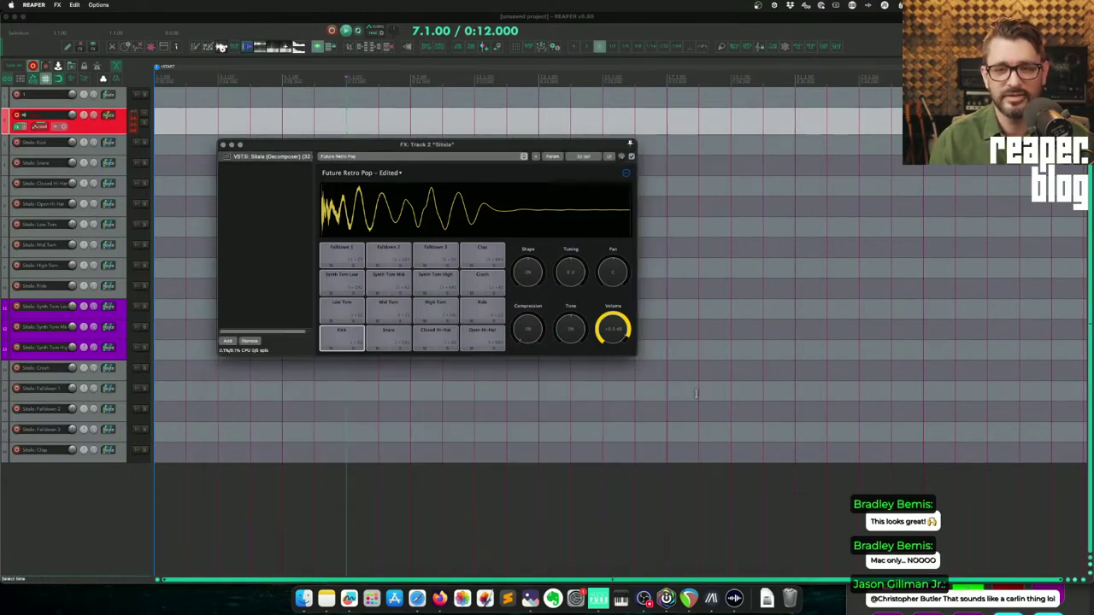
- Set the macOS appearance to Light in System Settings to compare Sitala's theme, restore Dark, and close System Settings
{"action": "left_click", "coordinate": [575, 598]}
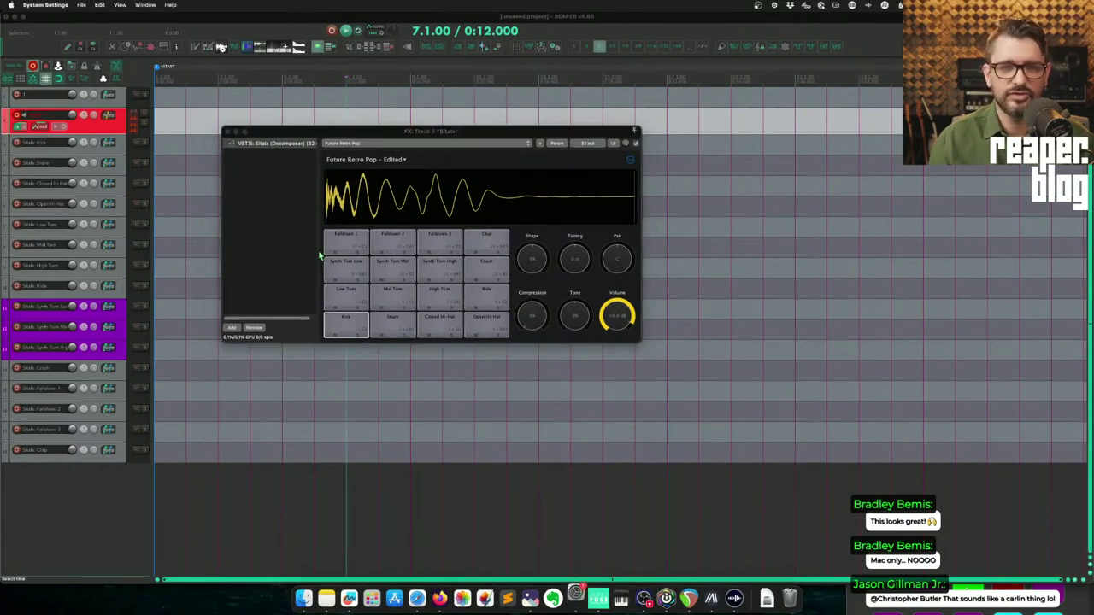
{"action": "left_click", "coordinate": [207, 51]}
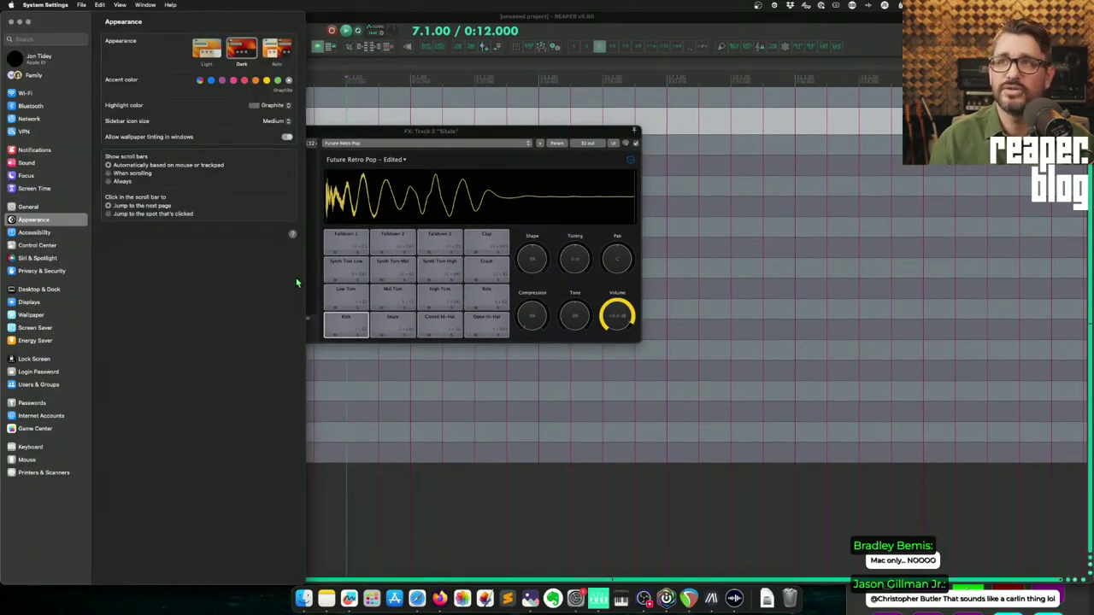
{"action": "left_click", "coordinate": [466, 132]}
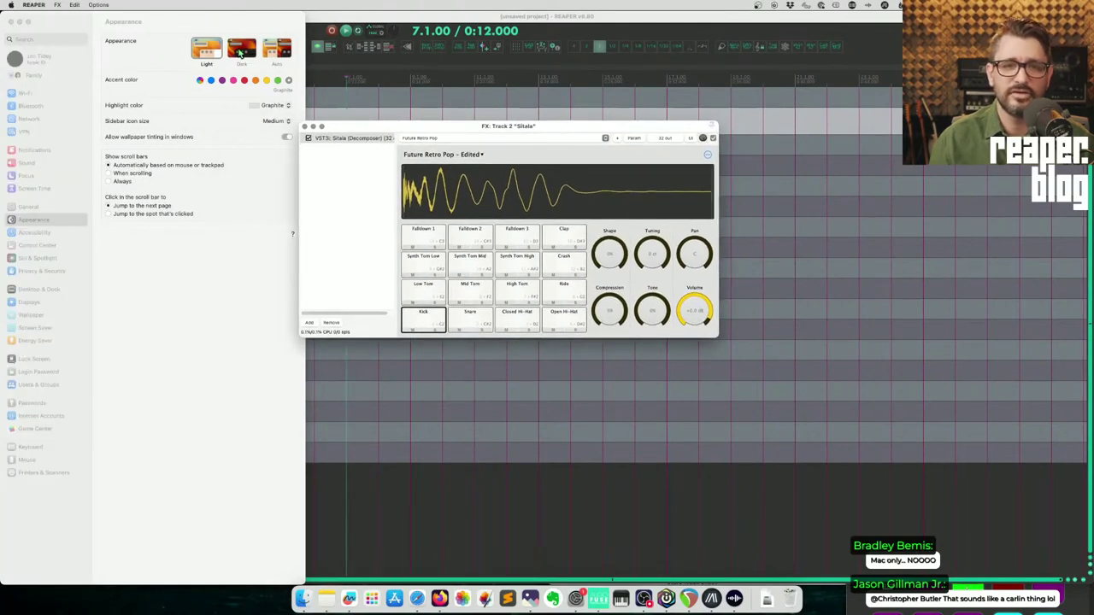
{"action": "left_click", "coordinate": [241, 52]}
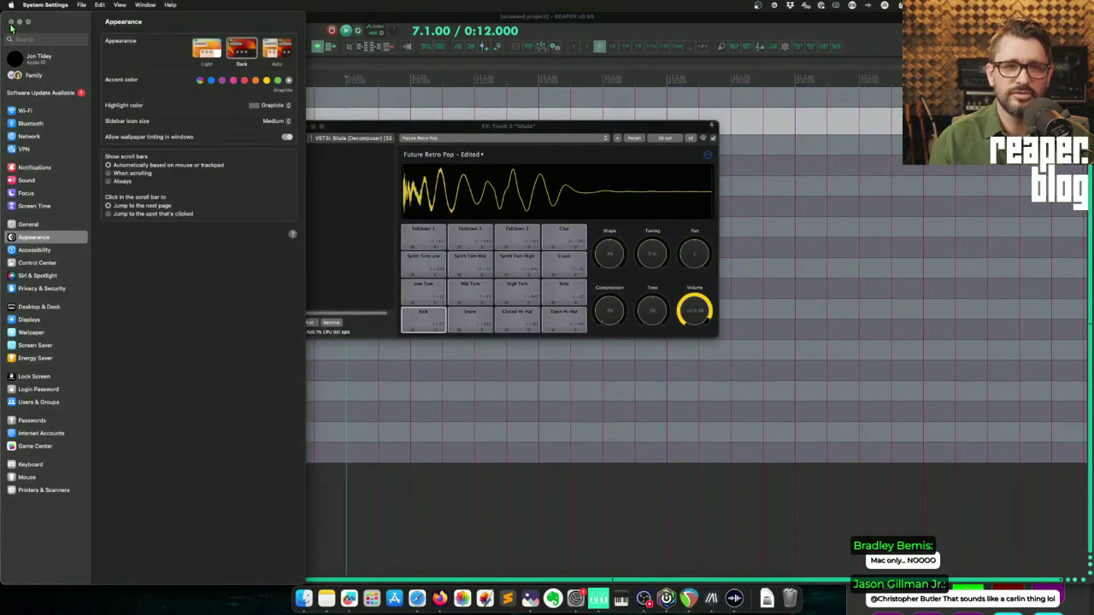
{"action": "left_click", "coordinate": [10, 21]}
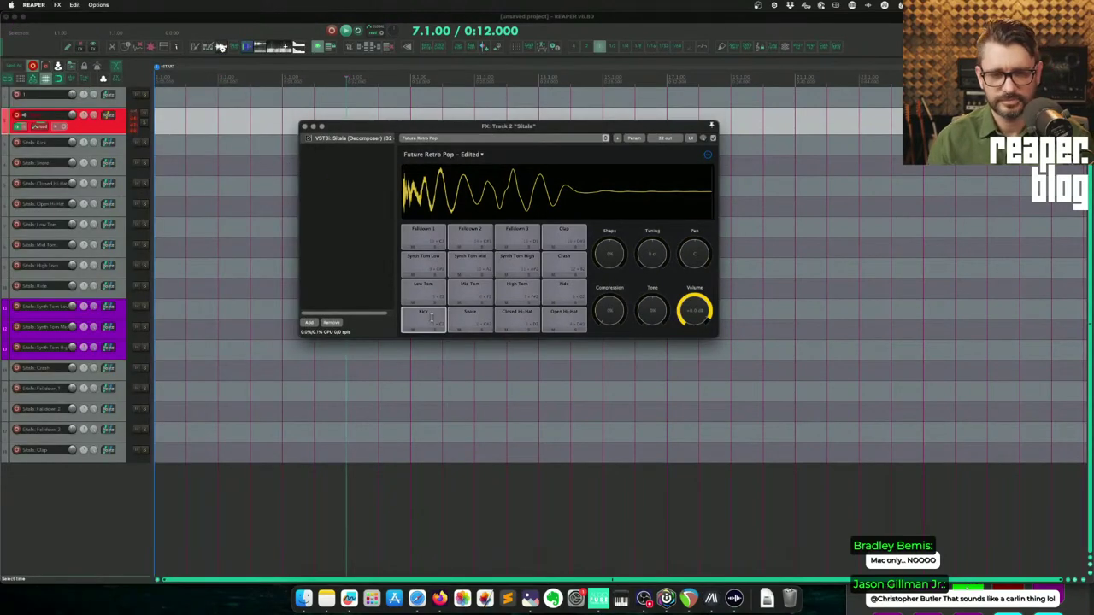
- Audition the Future Retro Pop kit's pads in Sitala row by row, from Snare to Falldown 1
{"action": "left_click", "coordinate": [471, 323]}
{"action": "left_click", "coordinate": [520, 320]}
{"action": "left_click", "coordinate": [560, 320]}
{"action": "left_click", "coordinate": [557, 296]}
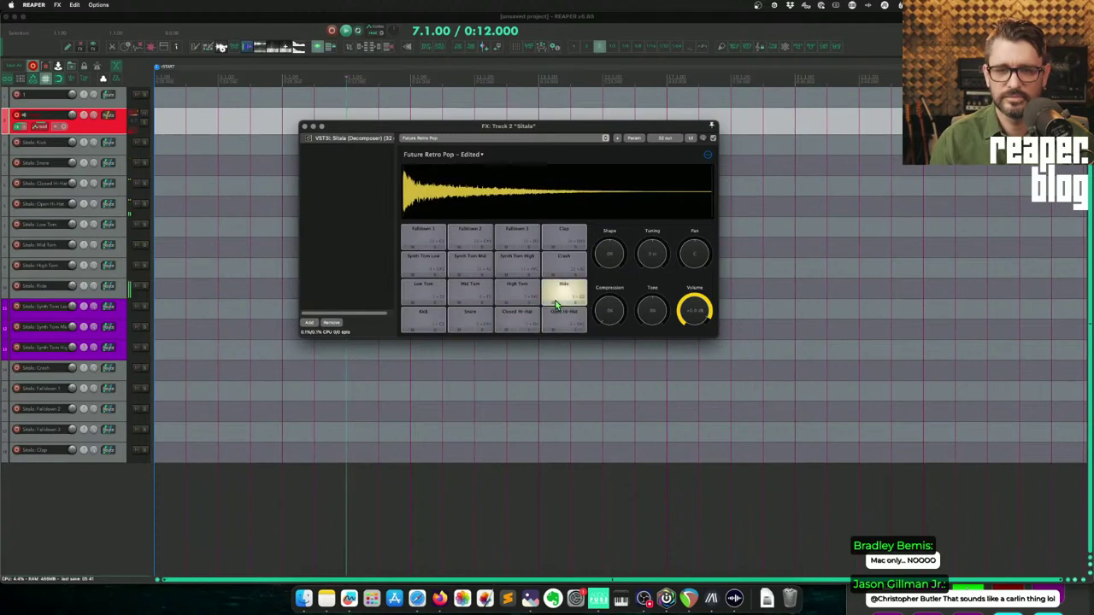
{"action": "left_click", "coordinate": [525, 304]}
{"action": "left_click", "coordinate": [422, 293]}
{"action": "left_click", "coordinate": [476, 264]}
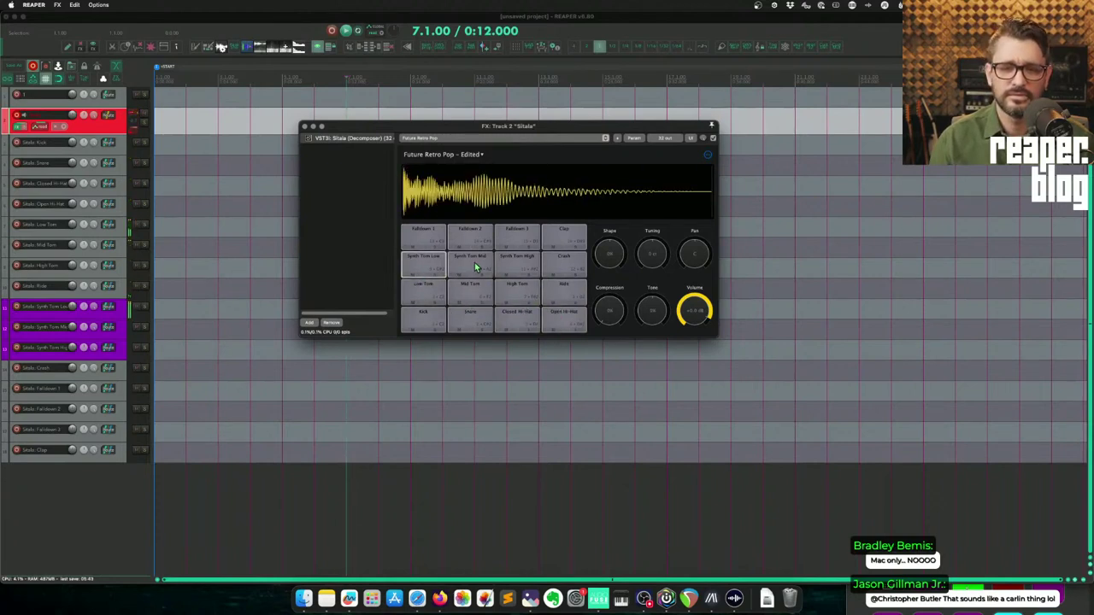
{"action": "left_click", "coordinate": [515, 263]}
{"action": "left_click", "coordinate": [555, 254]}
{"action": "left_click", "coordinate": [522, 242]}
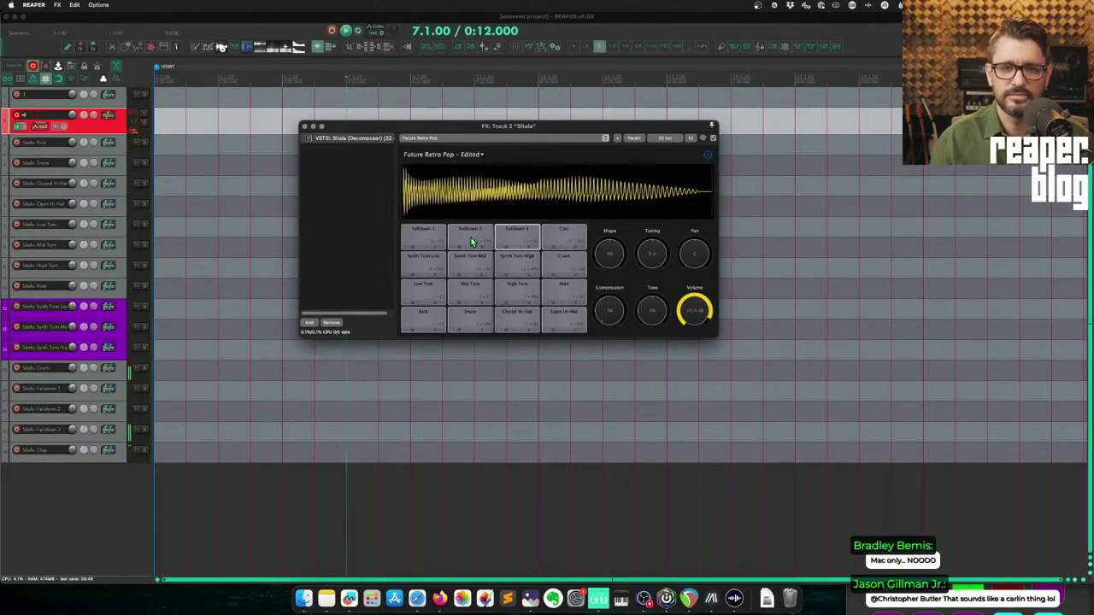
{"action": "left_click", "coordinate": [471, 242]}
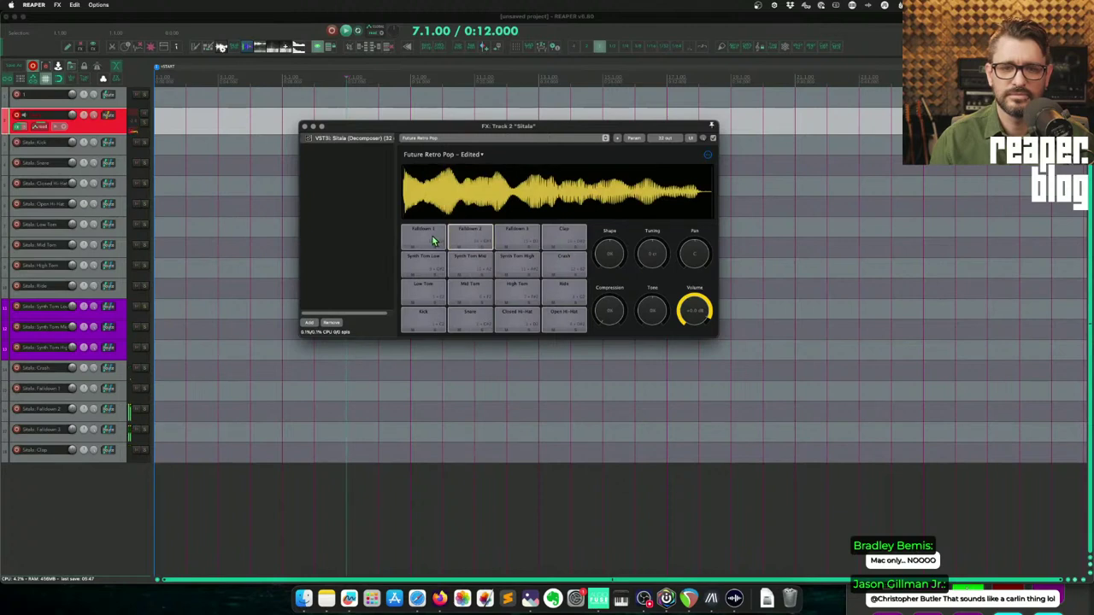
{"action": "left_click", "coordinate": [432, 237]}
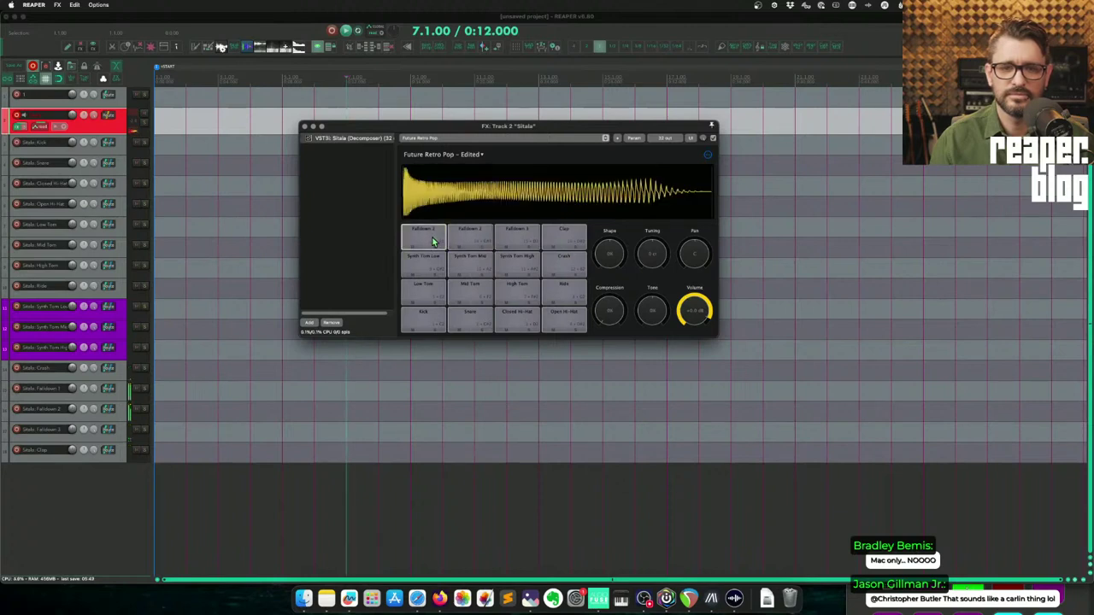
- Load the Brootle 707 user kit in Sitala, discarding the unsaved changes to the current kit
{"action": "left_click", "coordinate": [465, 156]}
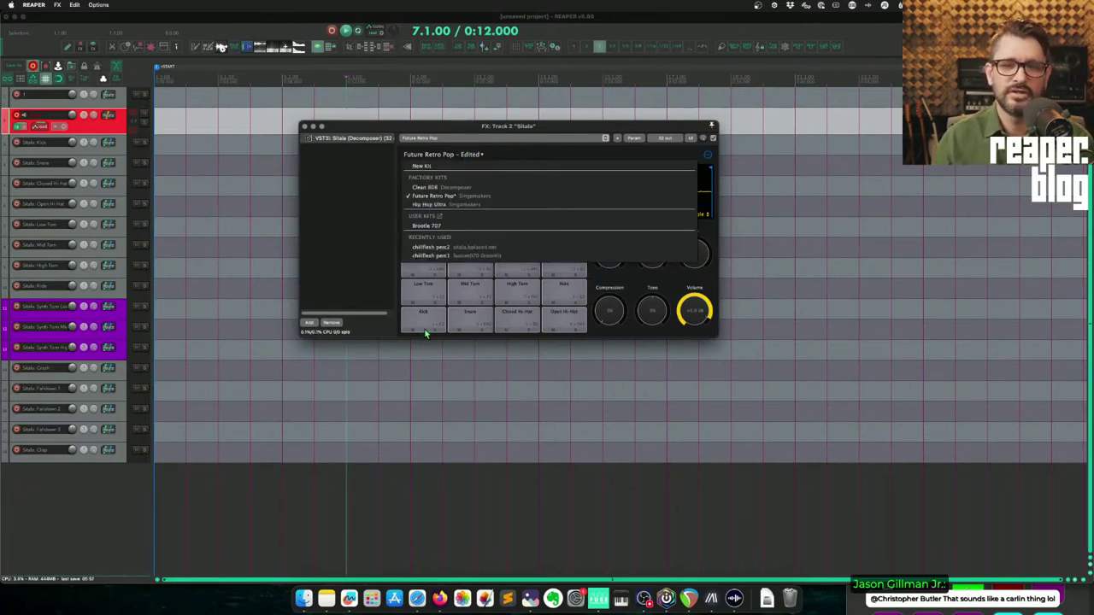
{"action": "left_click", "coordinate": [463, 229]}
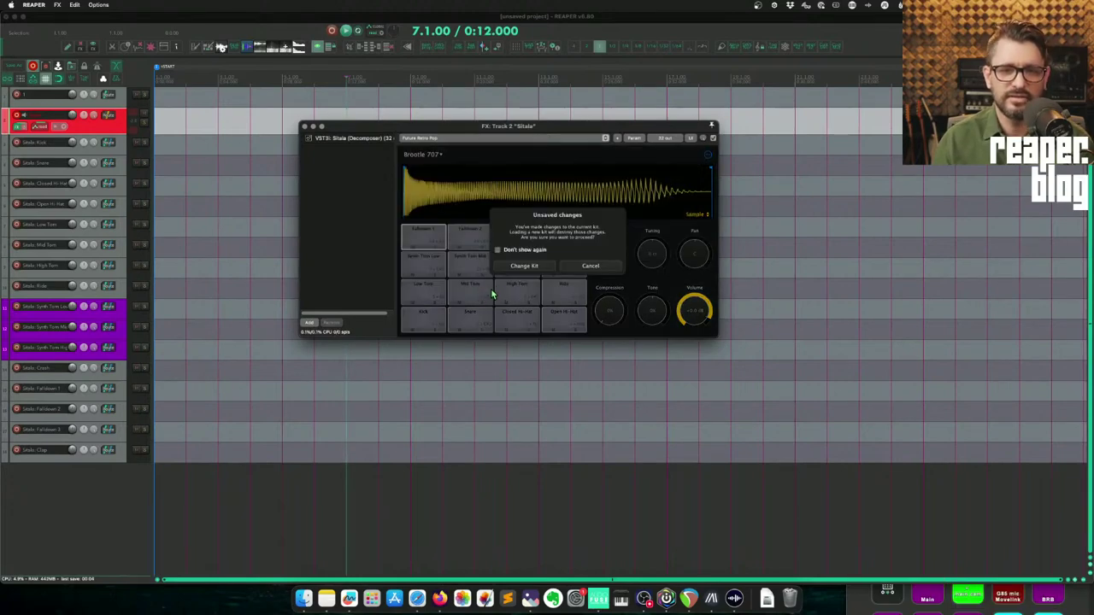
{"action": "left_click", "coordinate": [537, 265]}
- Audition the Brootle 707 kit's Kick, Kick Rumble, Snare, Rim Shot, Hi Tom and Closed Hat pads
{"action": "left_click", "coordinate": [422, 318]}
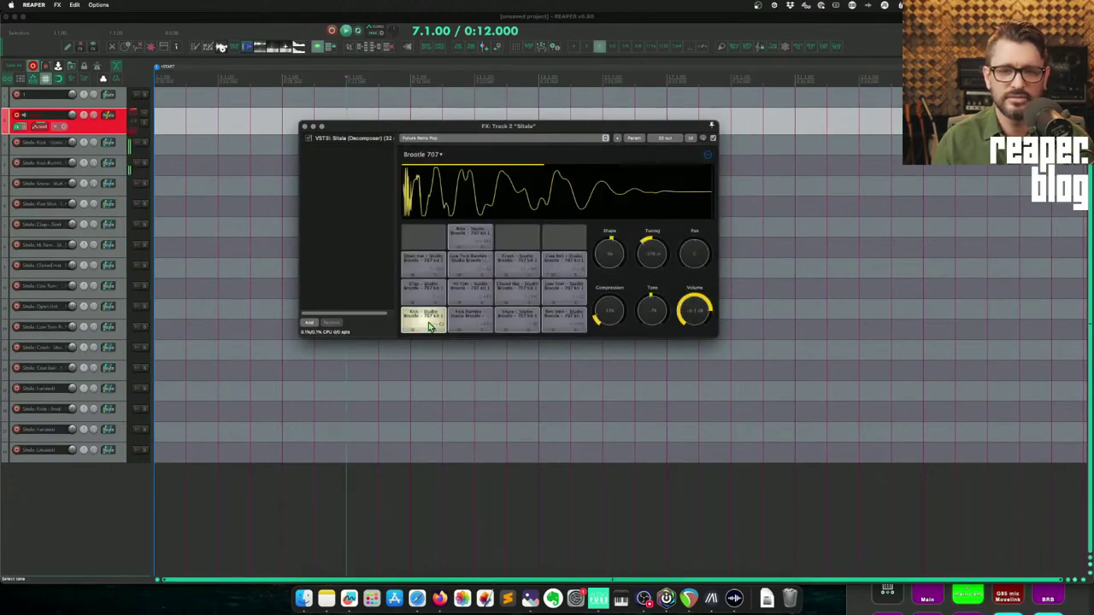
{"action": "left_click", "coordinate": [488, 318]}
{"action": "left_click", "coordinate": [517, 319]}
{"action": "left_click", "coordinate": [552, 316]}
{"action": "left_click", "coordinate": [481, 288]}
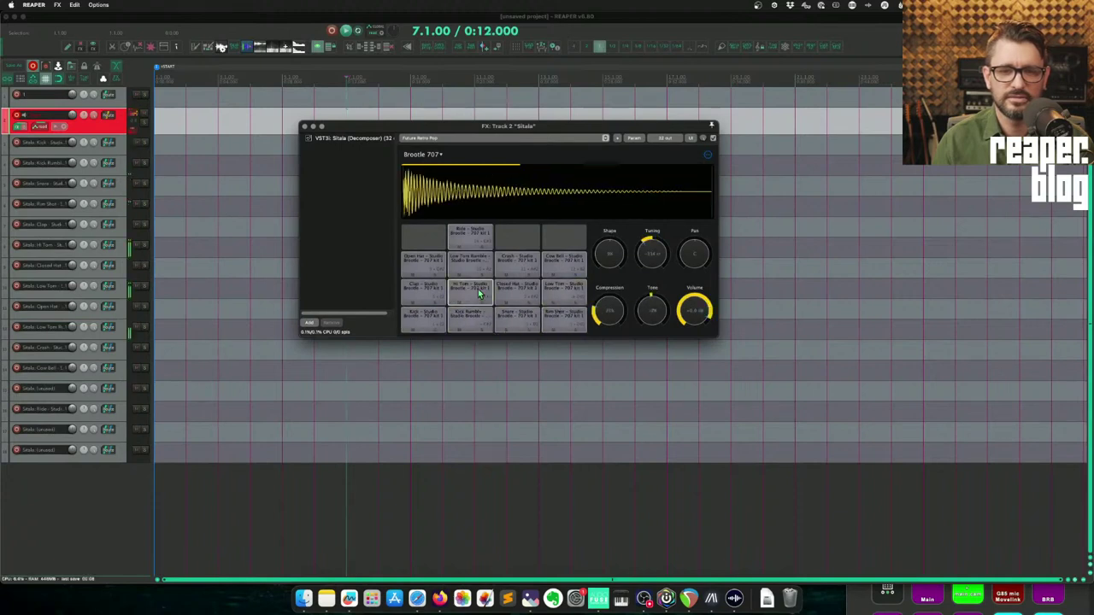
{"action": "left_click", "coordinate": [527, 291]}
- Change Sitala's pad layout to 16 x 1 Pads
{"action": "left_click", "coordinate": [706, 155]}
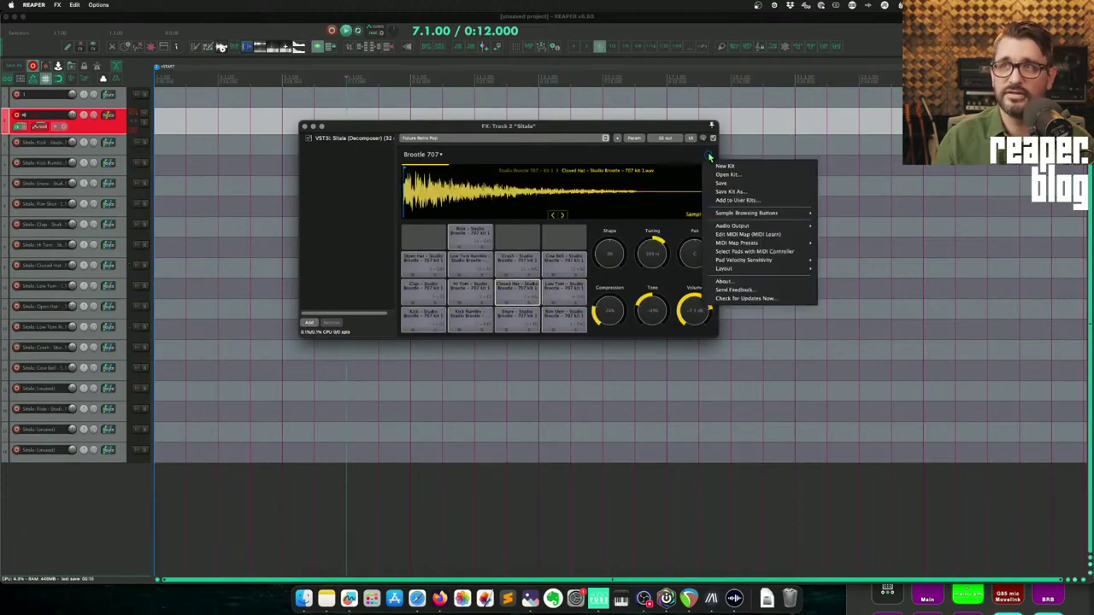
{"action": "mouse_move", "coordinate": [747, 270]}
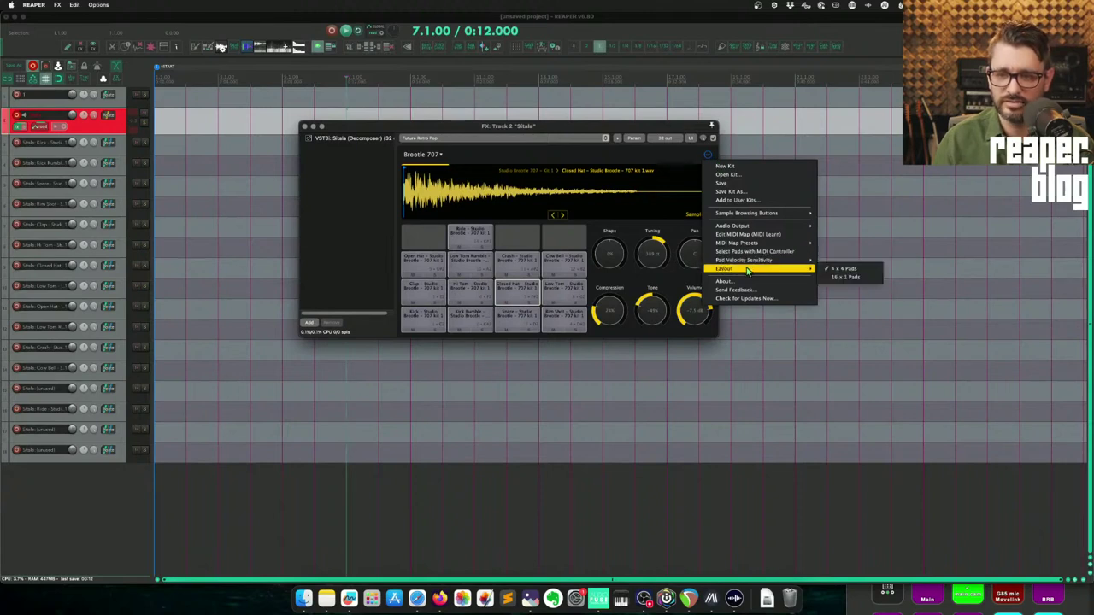
{"action": "left_click", "coordinate": [849, 277]}
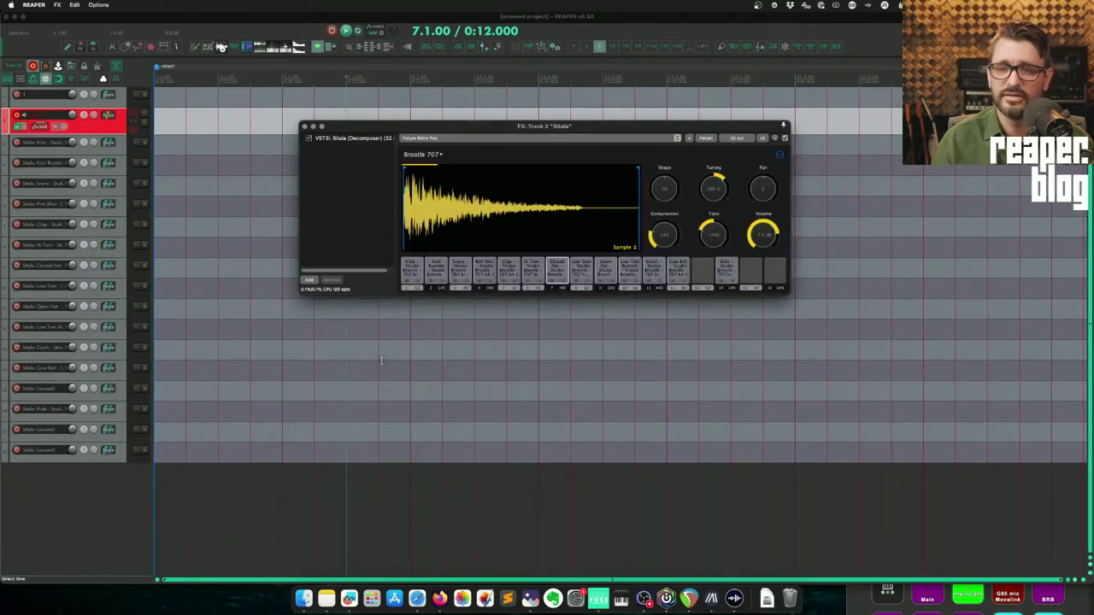
- Audition the Brootle 707 pads along the single row, from Kick Rumble to Cow Bell
{"action": "left_click", "coordinate": [435, 270]}
{"action": "left_click", "coordinate": [458, 270]}
{"action": "left_click", "coordinate": [484, 270]}
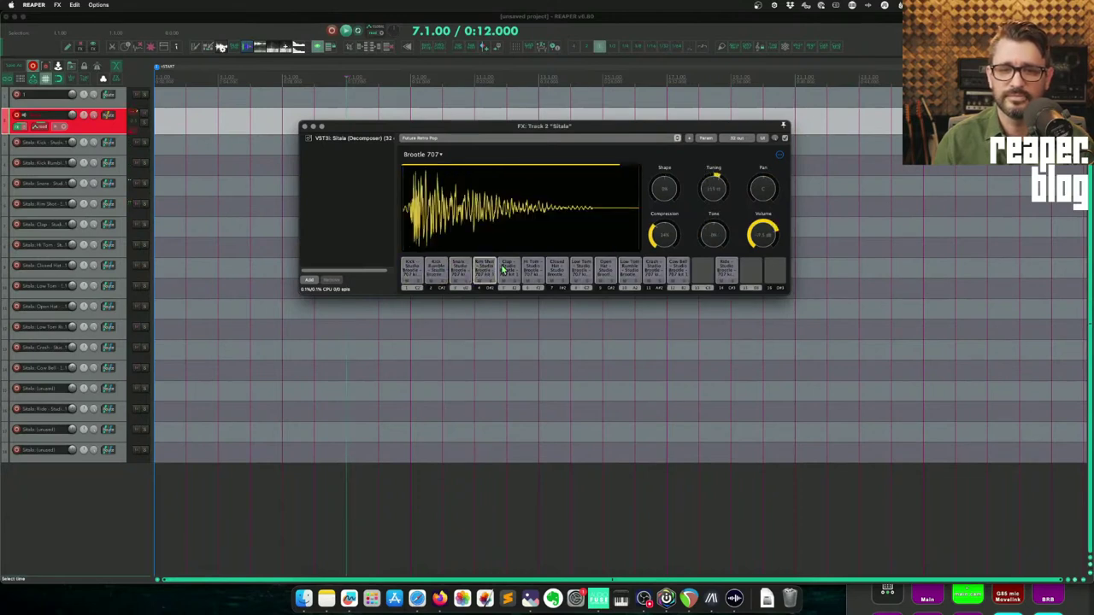
{"action": "left_click", "coordinate": [507, 270]}
{"action": "left_click", "coordinate": [532, 270]}
{"action": "left_click", "coordinate": [556, 270]}
{"action": "left_click", "coordinate": [580, 270]}
{"action": "left_click", "coordinate": [605, 270]}
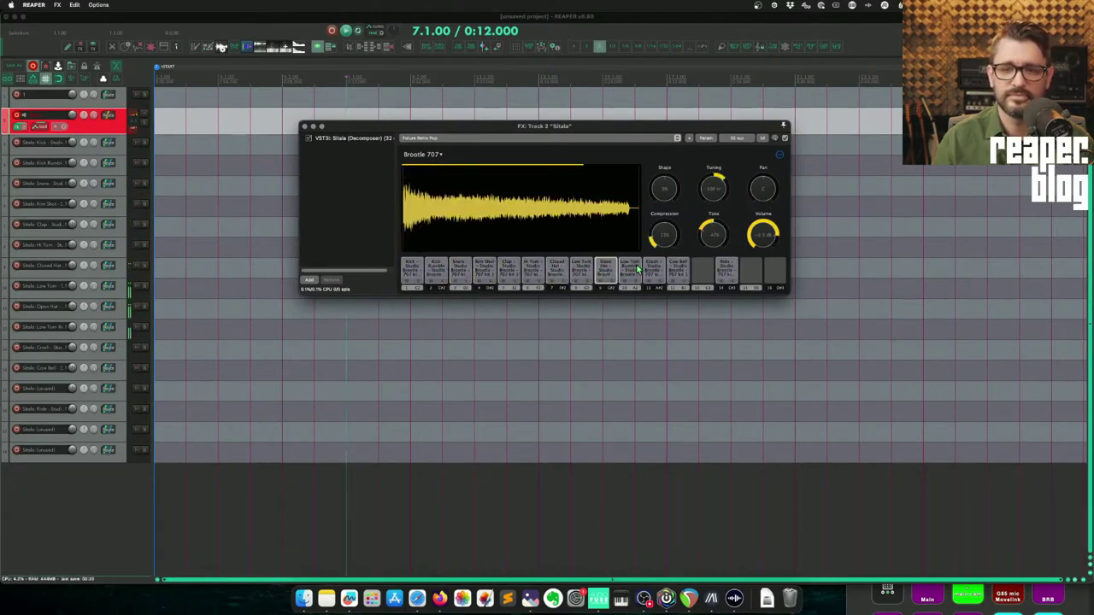
{"action": "left_click", "coordinate": [629, 270]}
{"action": "left_click", "coordinate": [653, 270]}
{"action": "left_click", "coordinate": [676, 270]}
- Load the Clean 808 factory kit and audition its pads in order from Snare to Rim Shot
{"action": "left_click", "coordinate": [437, 155]}
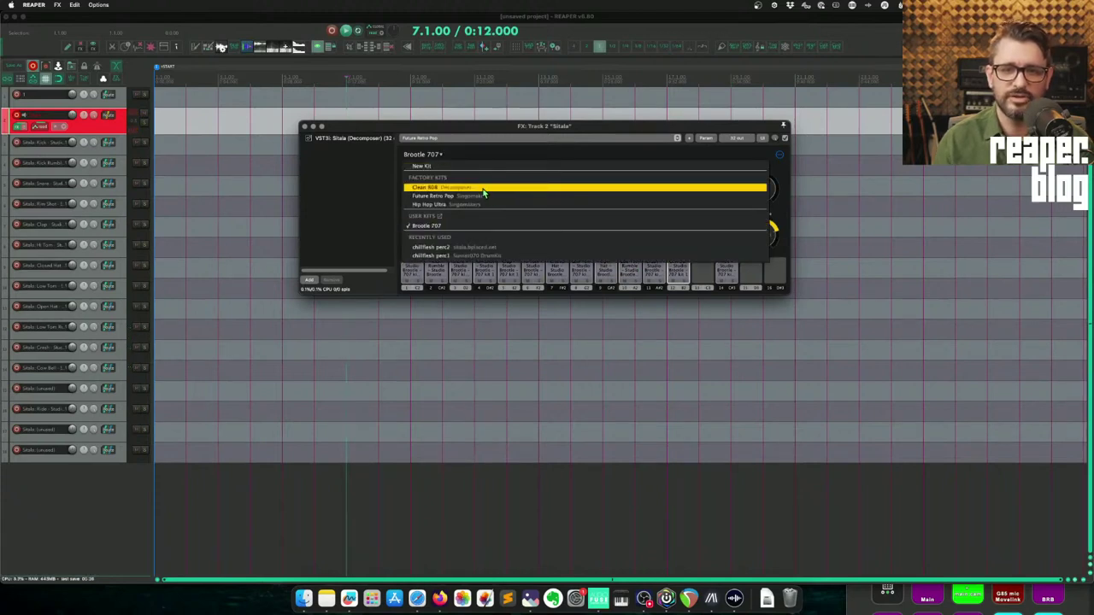
{"action": "left_click", "coordinate": [483, 189]}
{"action": "left_click", "coordinate": [436, 267]}
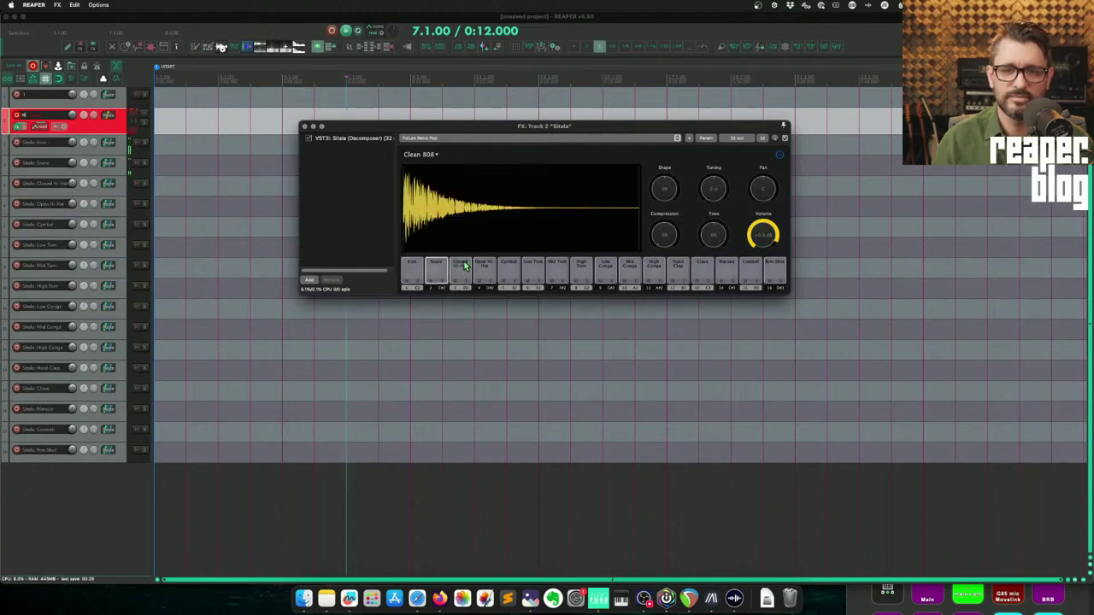
{"action": "left_click", "coordinate": [460, 268]}
{"action": "left_click", "coordinate": [484, 267]}
{"action": "left_click", "coordinate": [508, 267]}
{"action": "left_click", "coordinate": [532, 267]}
{"action": "left_click", "coordinate": [567, 266]}
{"action": "left_click", "coordinate": [581, 267]}
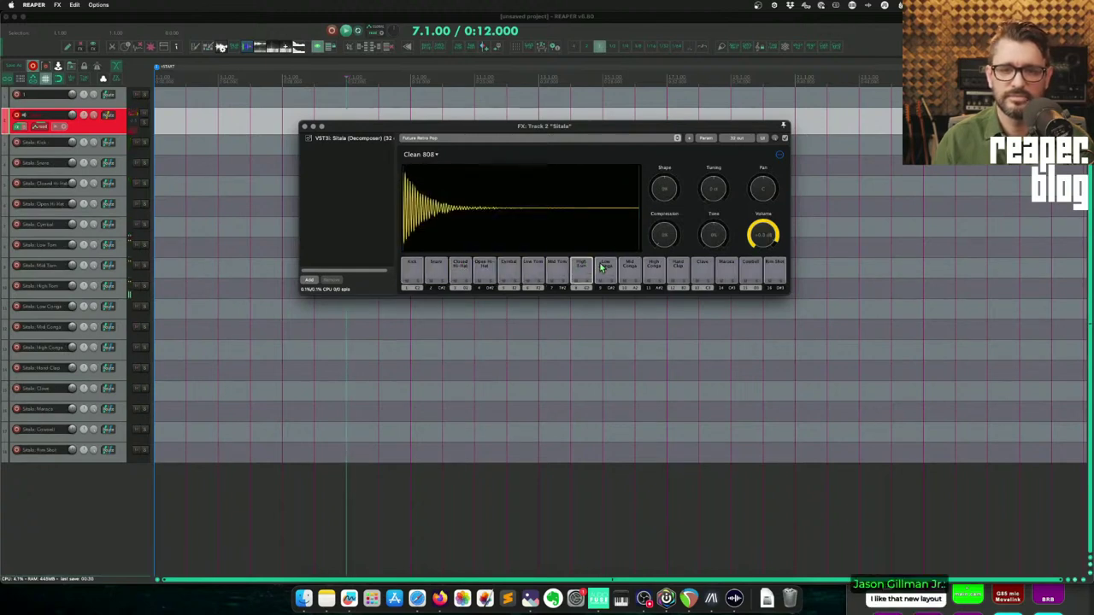
{"action": "left_click", "coordinate": [605, 267]}
{"action": "left_click", "coordinate": [630, 267]}
{"action": "left_click", "coordinate": [653, 266]}
{"action": "left_click", "coordinate": [678, 266]}
{"action": "left_click", "coordinate": [702, 267]}
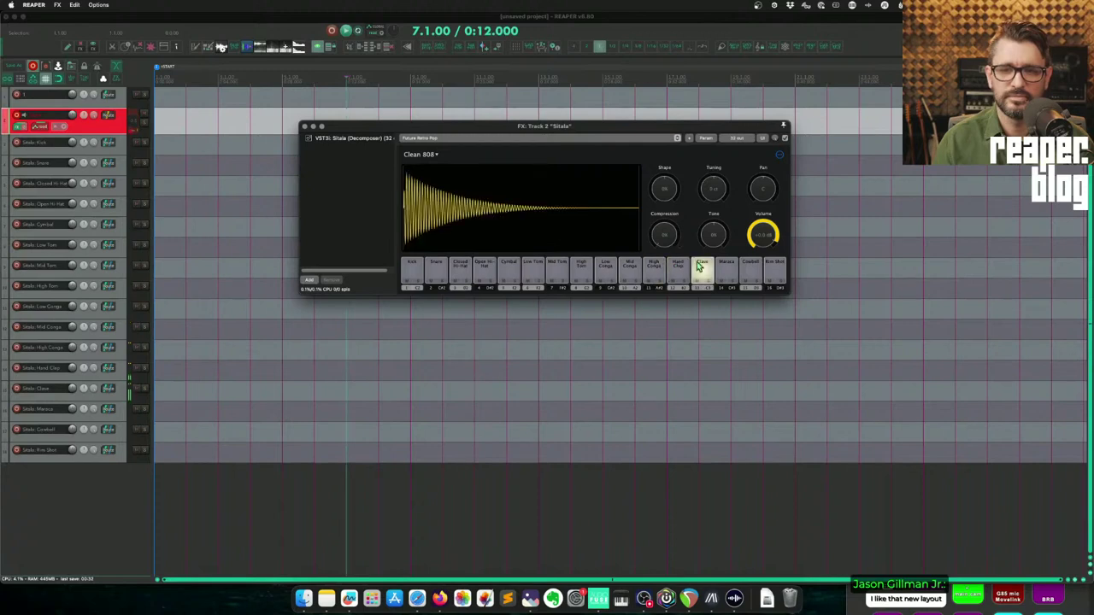
{"action": "left_click", "coordinate": [726, 266]}
{"action": "left_click", "coordinate": [750, 267]}
{"action": "left_click", "coordinate": [774, 268]}
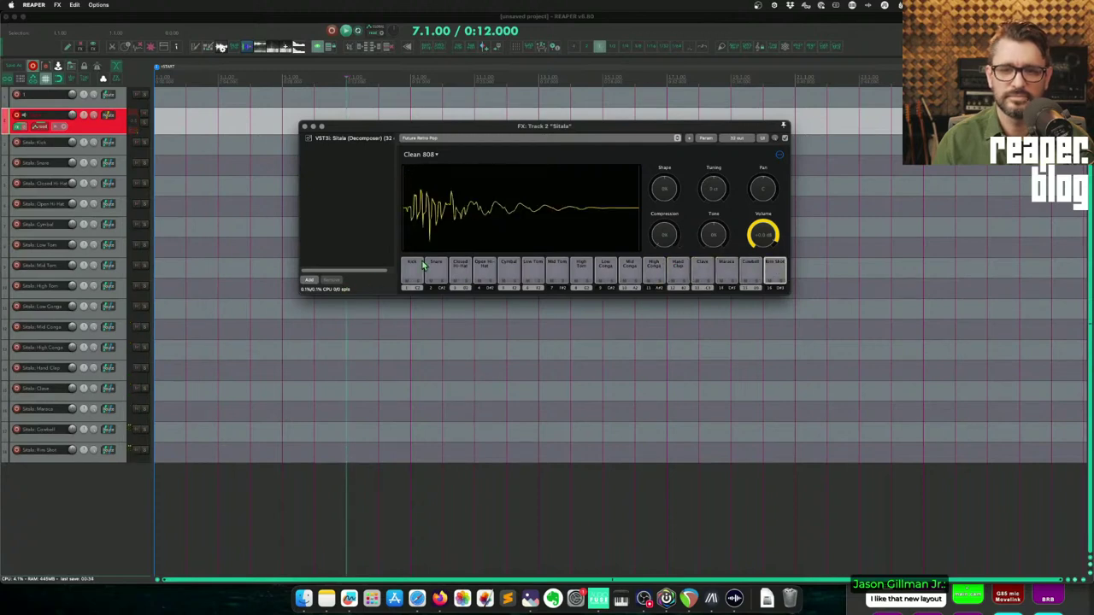
- Restore Sitala's 4 x 4 Pads layout and bring up the list of available kits
{"action": "left_click", "coordinate": [346, 268]}
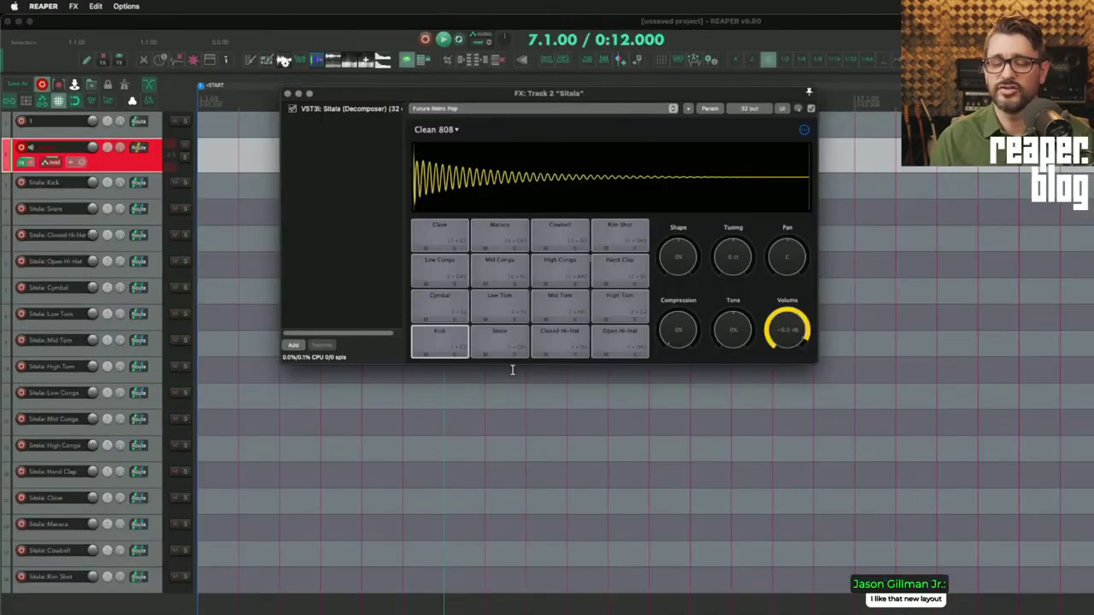
{"action": "left_click", "coordinate": [358, 105]}
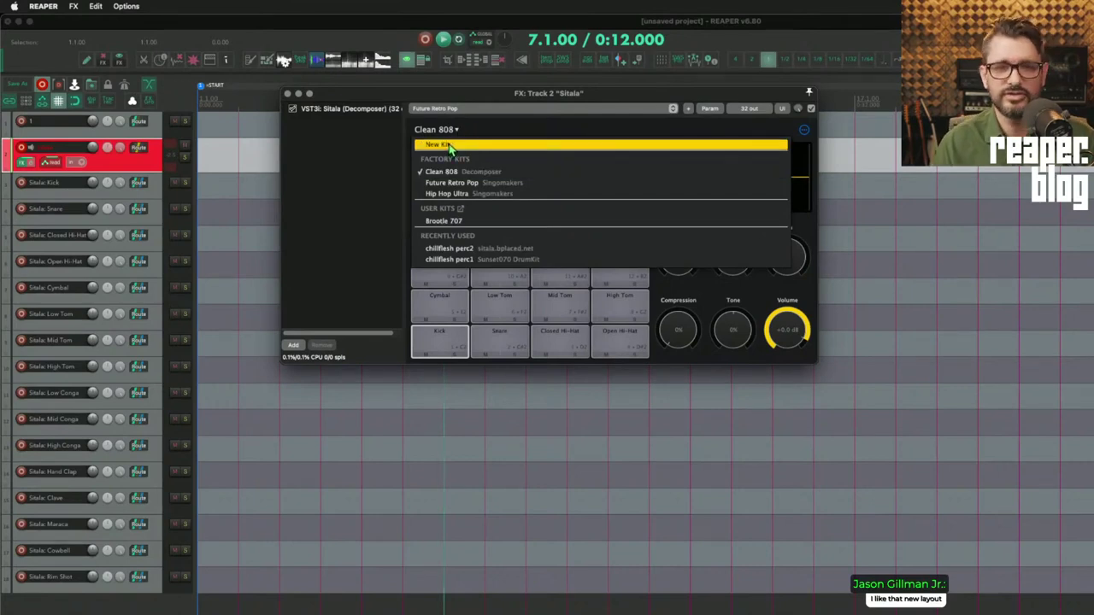
{"action": "left_click", "coordinate": [460, 150]}
{"action": "left_click", "coordinate": [582, 274]}
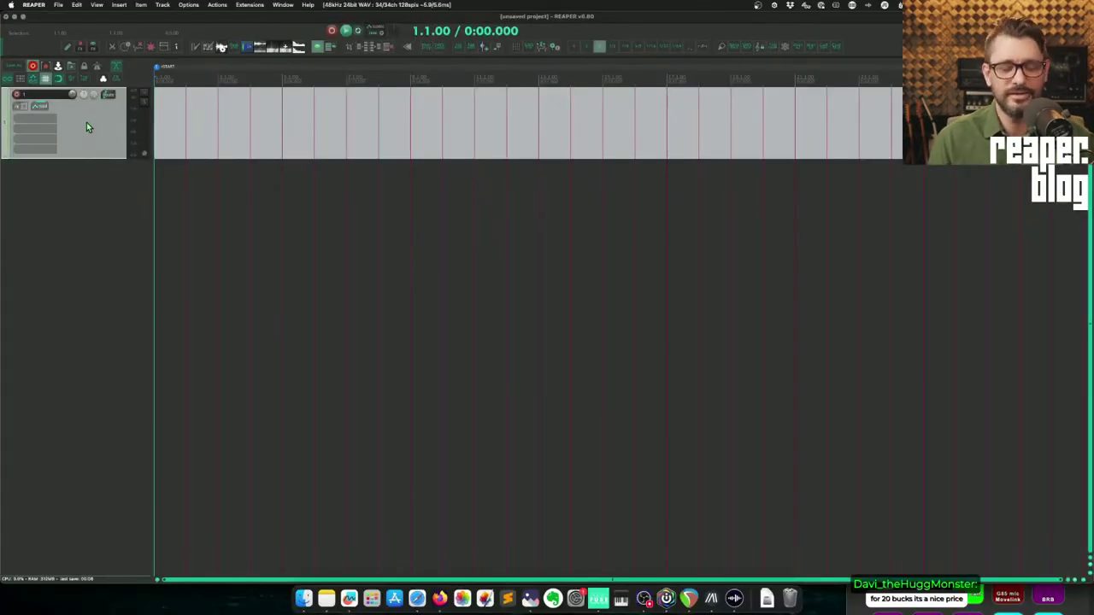
- Delete the remaining track and insert Sitala (Decomposer) (32 out) on a new track, building routed tracks for its stereo outputs
{"action": "key", "text": "Delete"}
{"action": "right_click", "coordinate": [62, 108]}
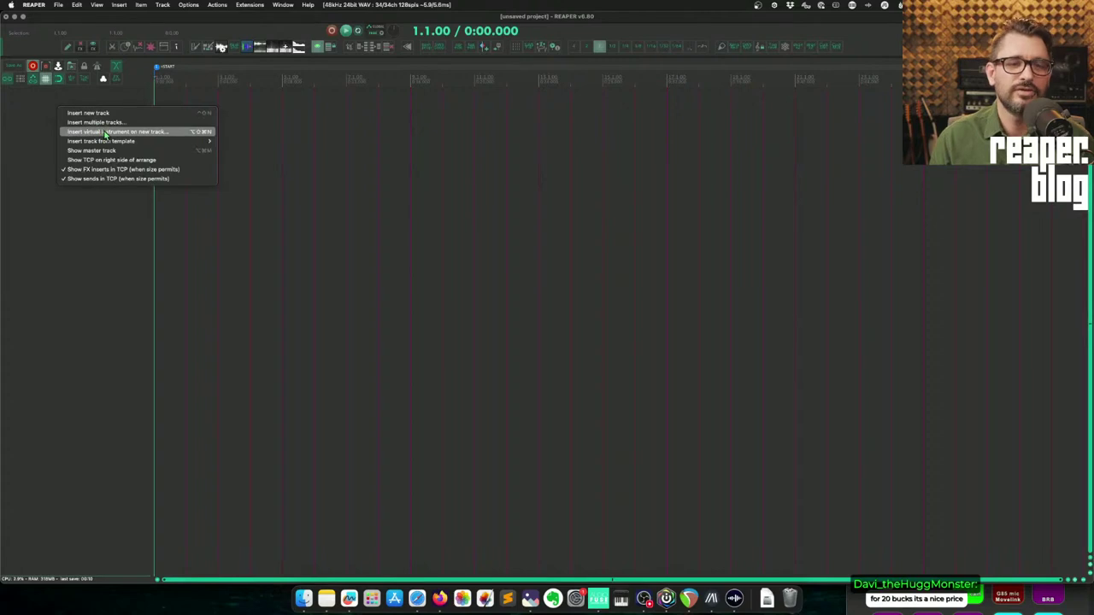
{"action": "left_click", "coordinate": [104, 132]}
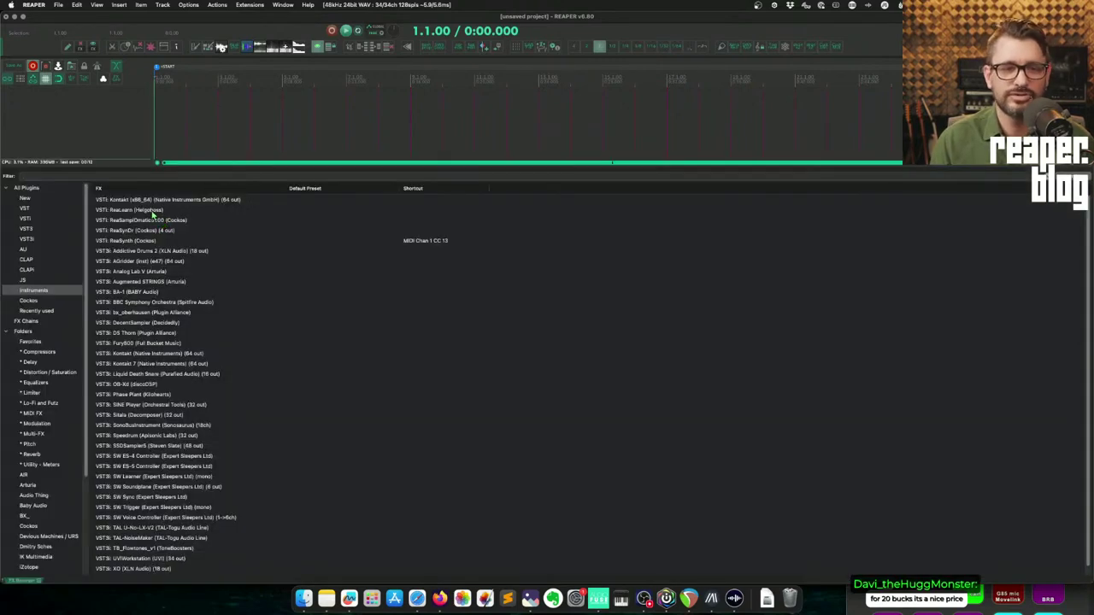
{"action": "scroll", "coordinate": [155, 321], "scroll_direction": "down", "scroll_amount": 1}
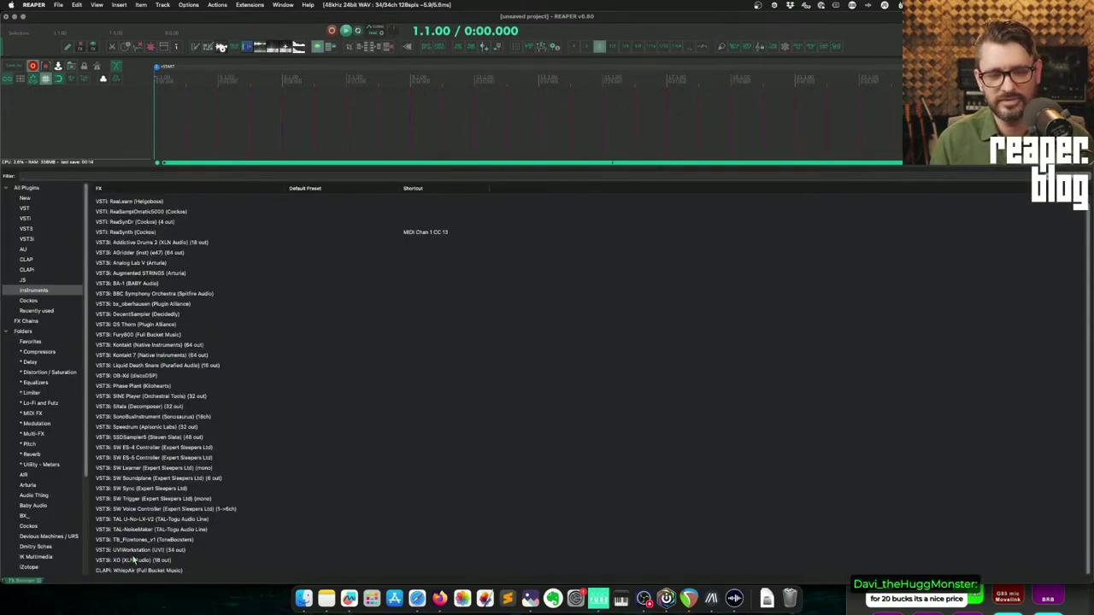
{"action": "left_click", "coordinate": [137, 407]}
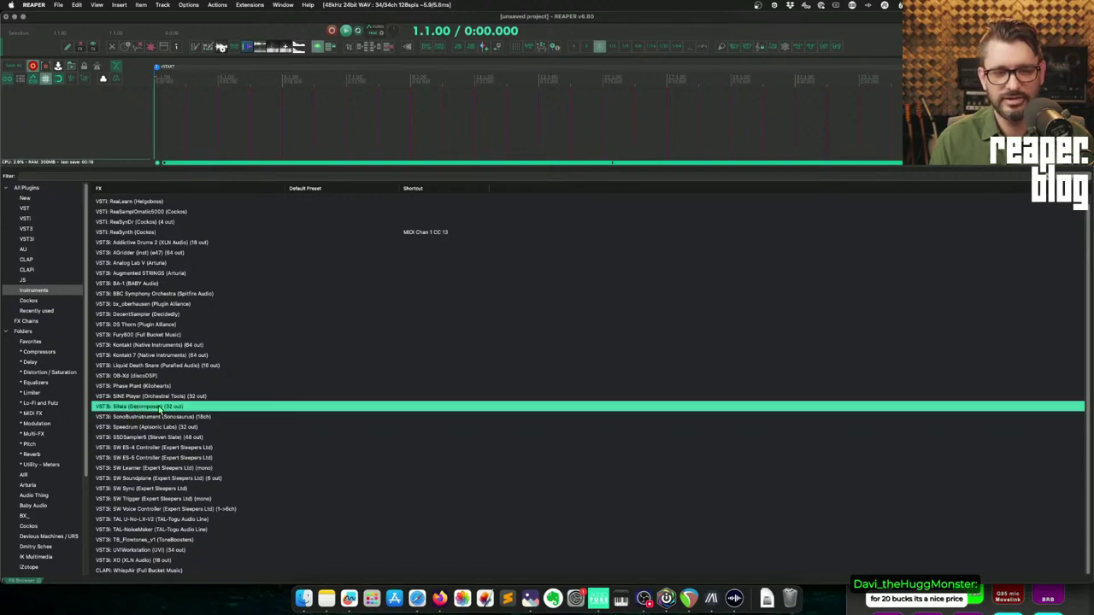
{"action": "double_click", "coordinate": [160, 408]}
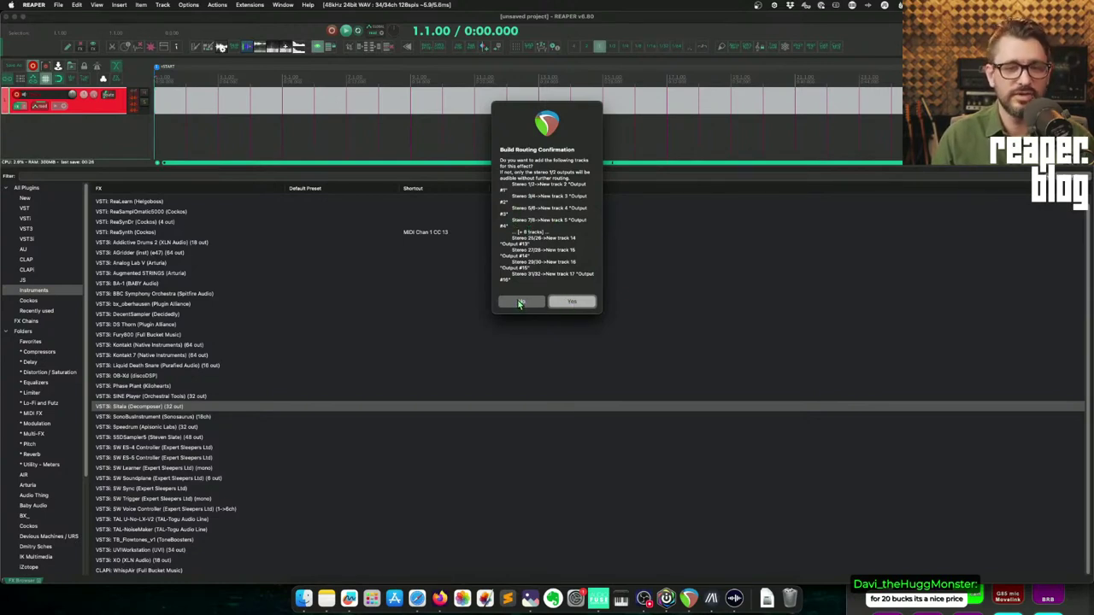
{"action": "left_click", "coordinate": [574, 303]}
- Close the docked FX browser and reposition the Sitala window so that all its output tracks are in view
{"action": "left_click", "coordinate": [335, 137]}
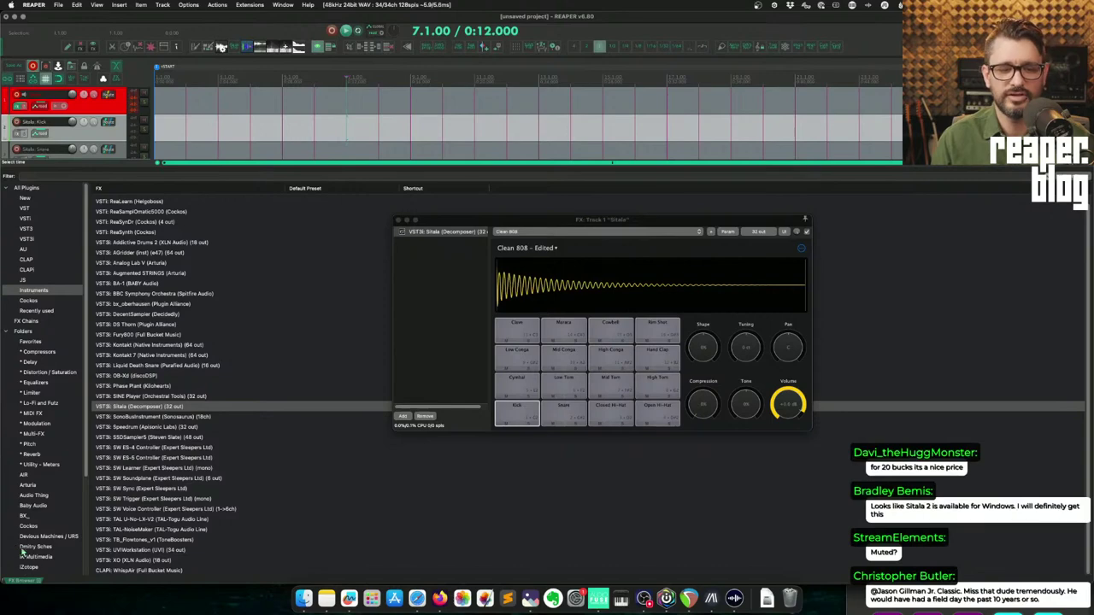
{"action": "left_click", "coordinate": [39, 586]}
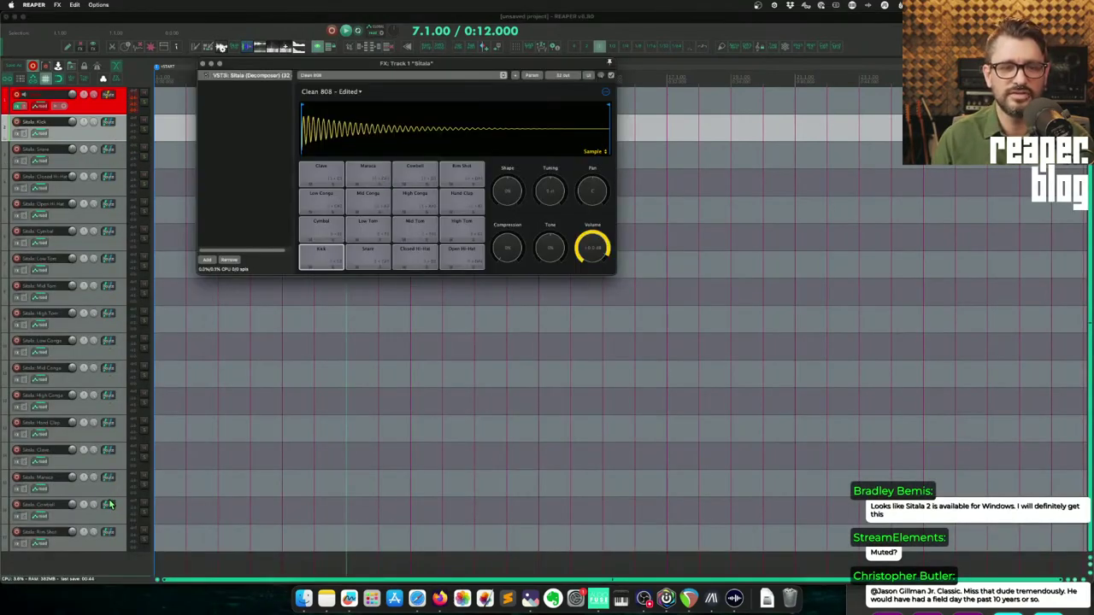
{"action": "scroll", "coordinate": [111, 504], "scroll_direction": "down", "scroll_amount": 1}
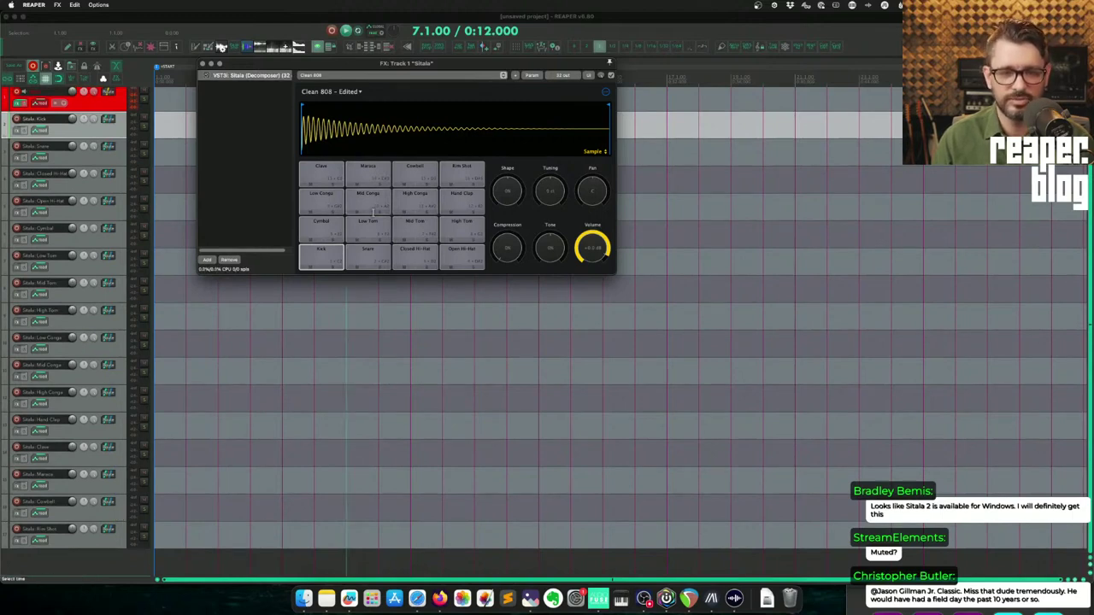
- Audition the Maraca, Cowbell, Clave, conga and Hand Clap pads while watching their separate output tracks
{"action": "left_click", "coordinate": [370, 176]}
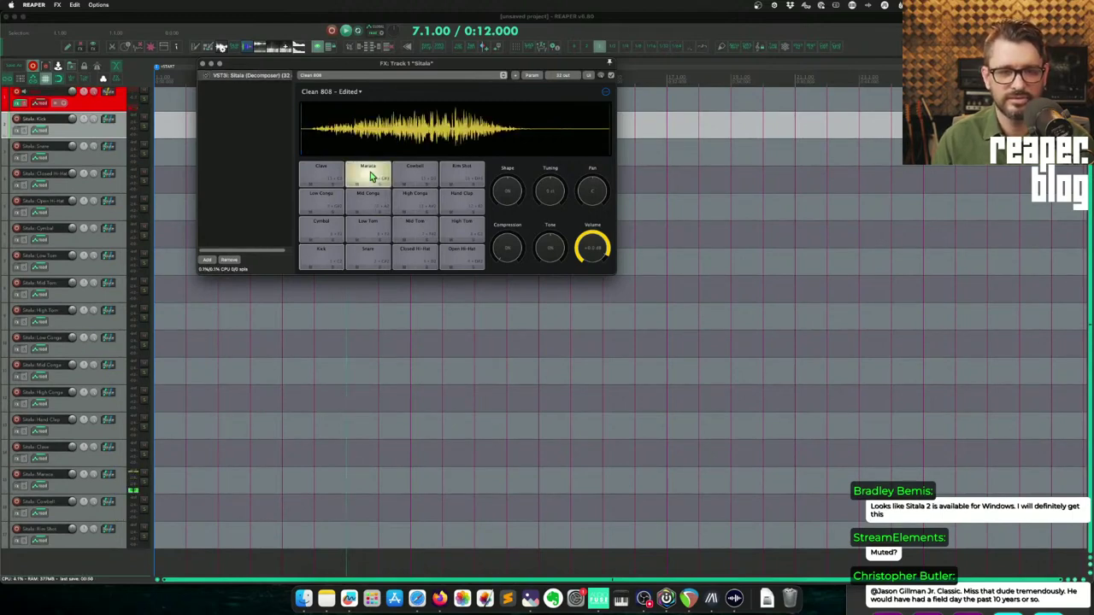
{"action": "left_click", "coordinate": [415, 176]}
{"action": "left_click", "coordinate": [368, 176]}
{"action": "left_click", "coordinate": [332, 182]}
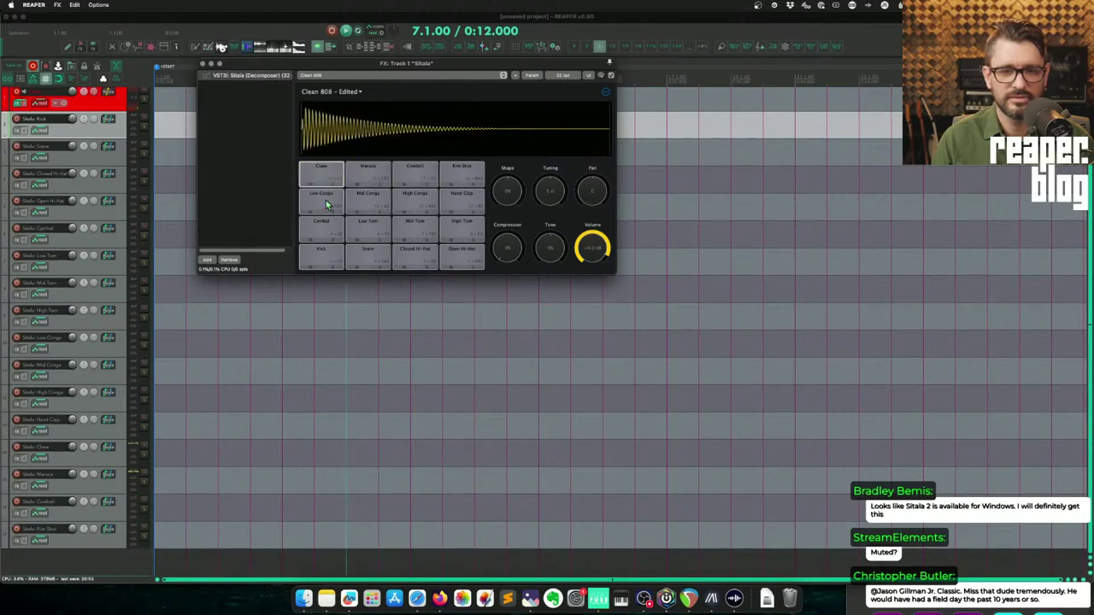
{"action": "left_click", "coordinate": [326, 205]}
{"action": "left_click", "coordinate": [365, 200]}
{"action": "left_click", "coordinate": [396, 198]}
{"action": "left_click", "coordinate": [448, 196]}
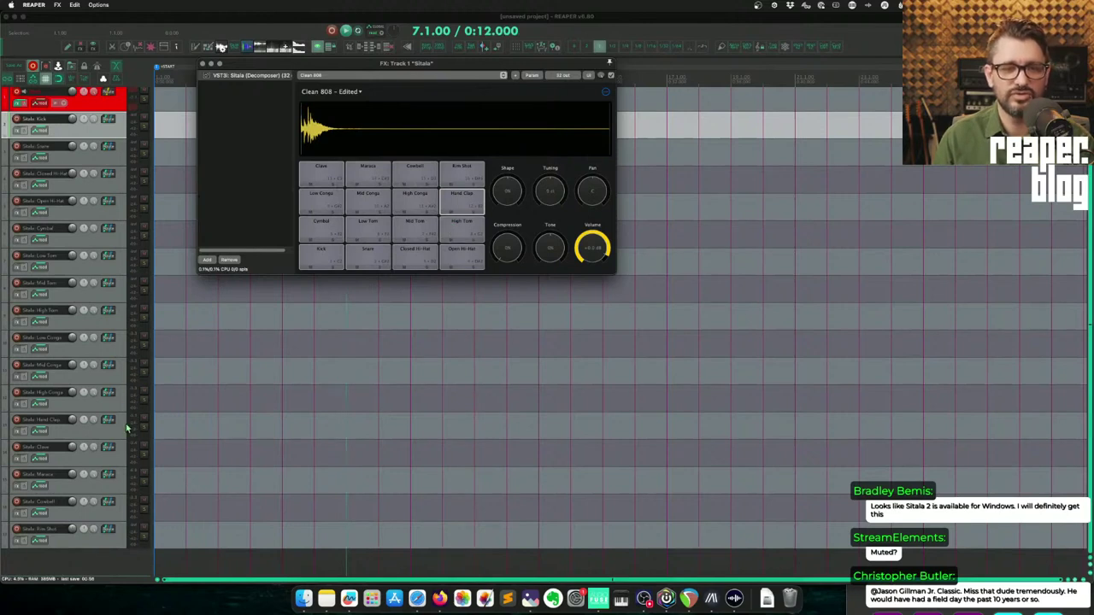
- Select the Sitala instrument track and audition the Kick, Snare and Cymbal pads
{"action": "left_click", "coordinate": [140, 103]}
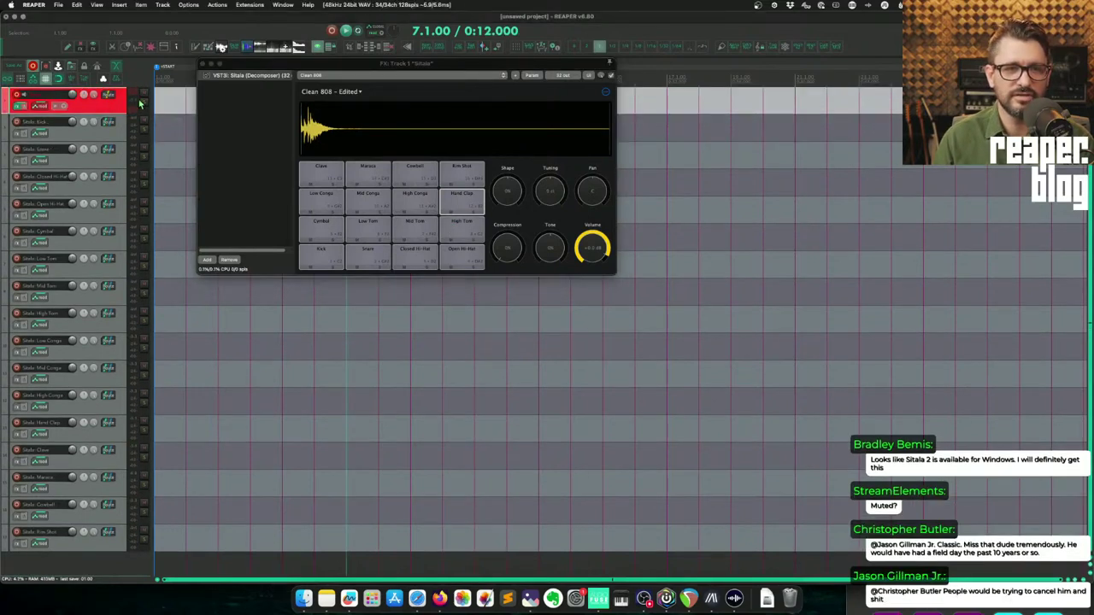
{"action": "left_click", "coordinate": [321, 254]}
{"action": "left_click", "coordinate": [367, 254]}
{"action": "left_click", "coordinate": [322, 231]}
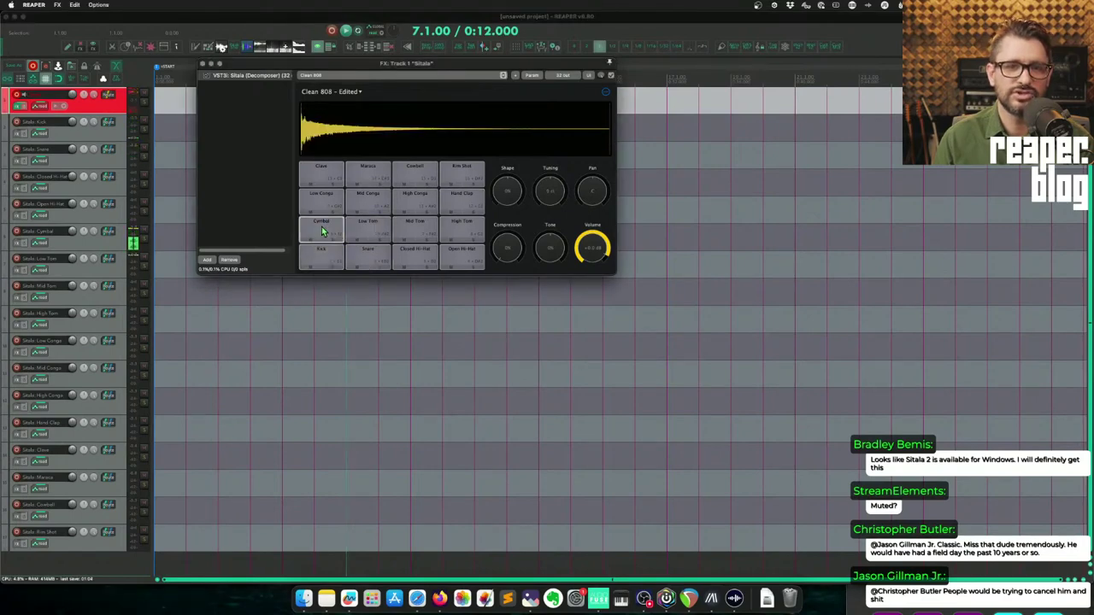
- Group all the Sitala tracks under a new parent track named Drums and color the tracks cyan
{"action": "left_click", "coordinate": [132, 313]}
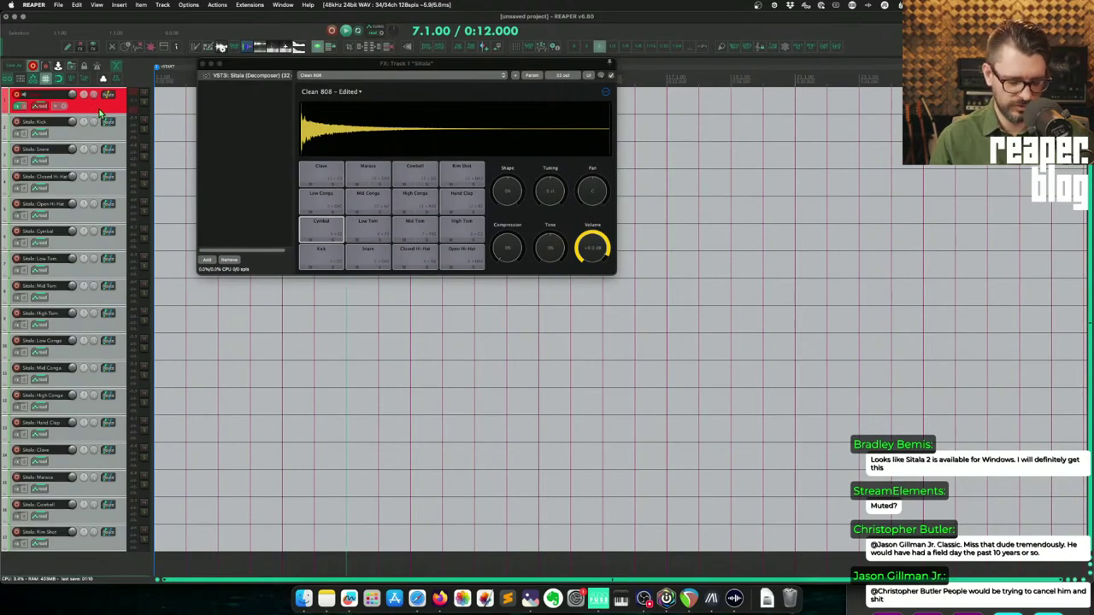
{"action": "key", "text": "ctrl+alt+m"}
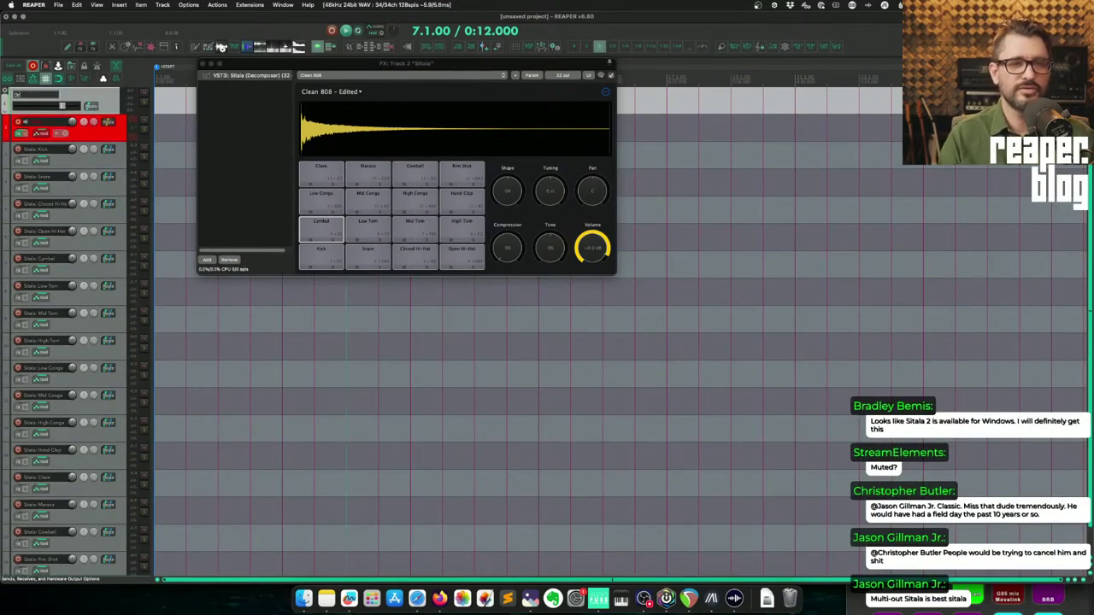
{"action": "key", "text": "ctrl+a"}
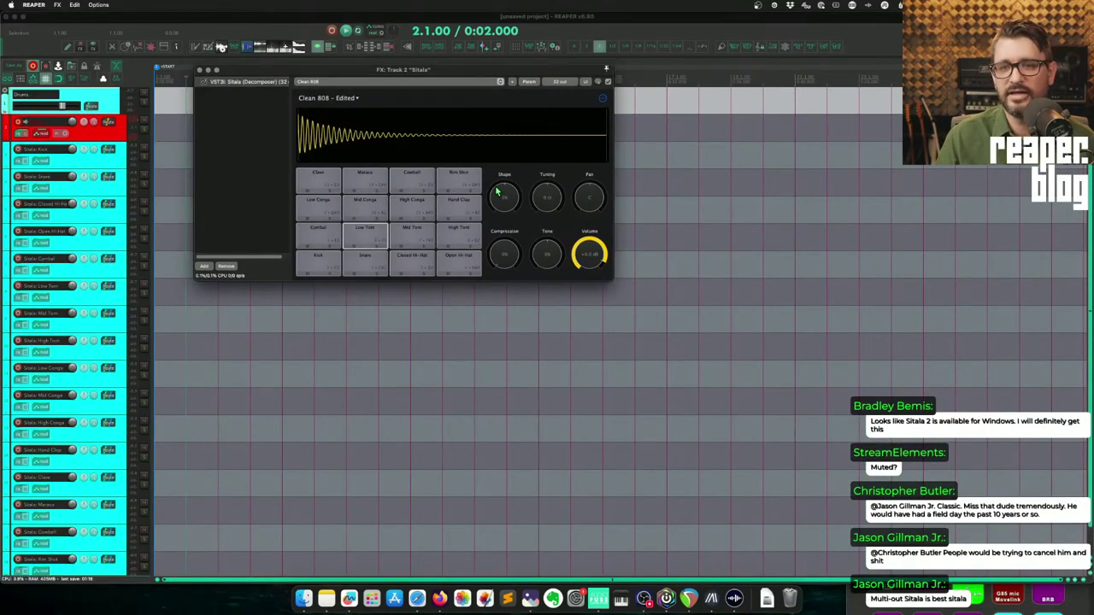
- Lower the Low Tom pad's Shape to a negative amount and audition the pad
{"action": "mouse_move", "coordinate": [507, 201]}
{"action": "left_mouse_down"}
{"action": "mouse_move", "coordinate": [524, 256]}
{"action": "mouse_move", "coordinate": [526, 192]}
{"action": "mouse_move", "coordinate": [511, 213]}
{"action": "left_mouse_up"}
{"action": "mouse_move", "coordinate": [502, 205]}
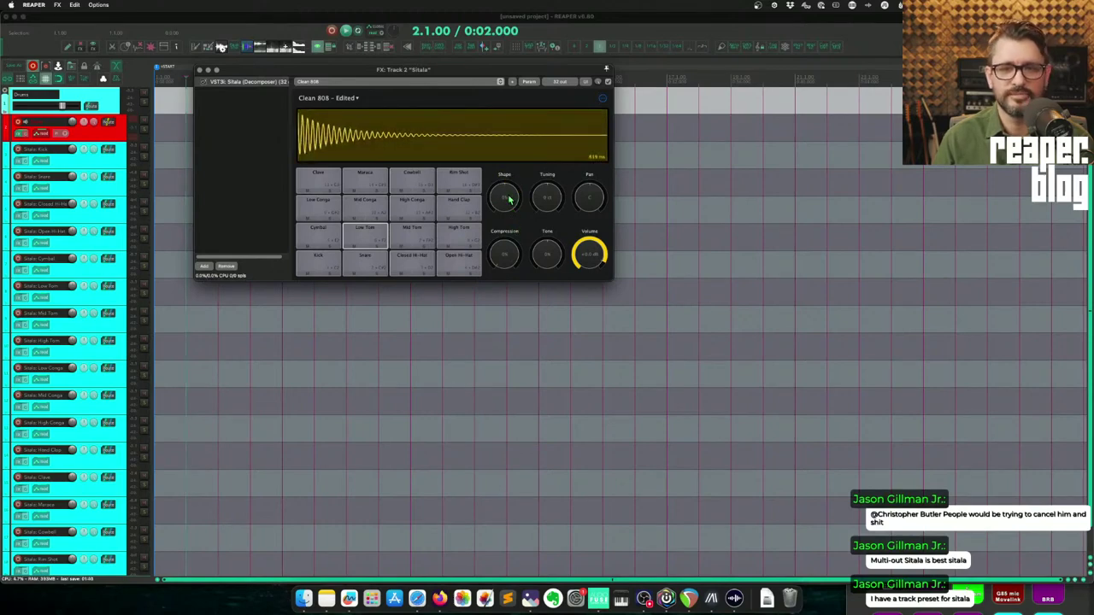
{"action": "left_click_drag", "start_coordinate": [509, 200], "coordinate": [518, 244]}
{"action": "left_click", "coordinate": [367, 237]}
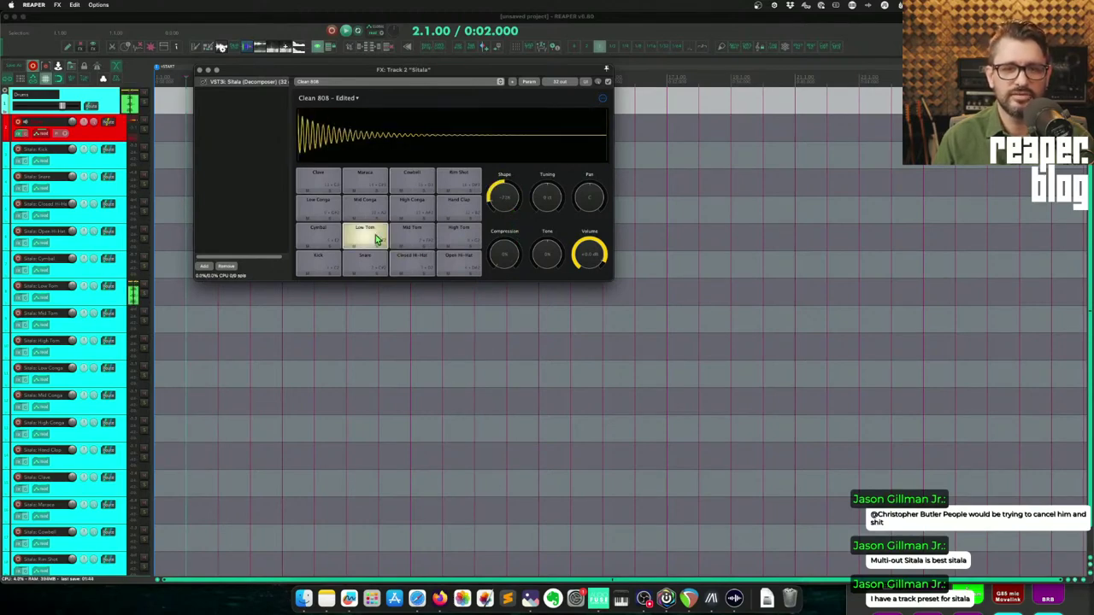
- Raise the Low Tom pad's Shape to a positive amount, audition the pad, and reset Shape to 0%
{"action": "left_click_drag", "start_coordinate": [478, 141], "coordinate": [507, 145]}
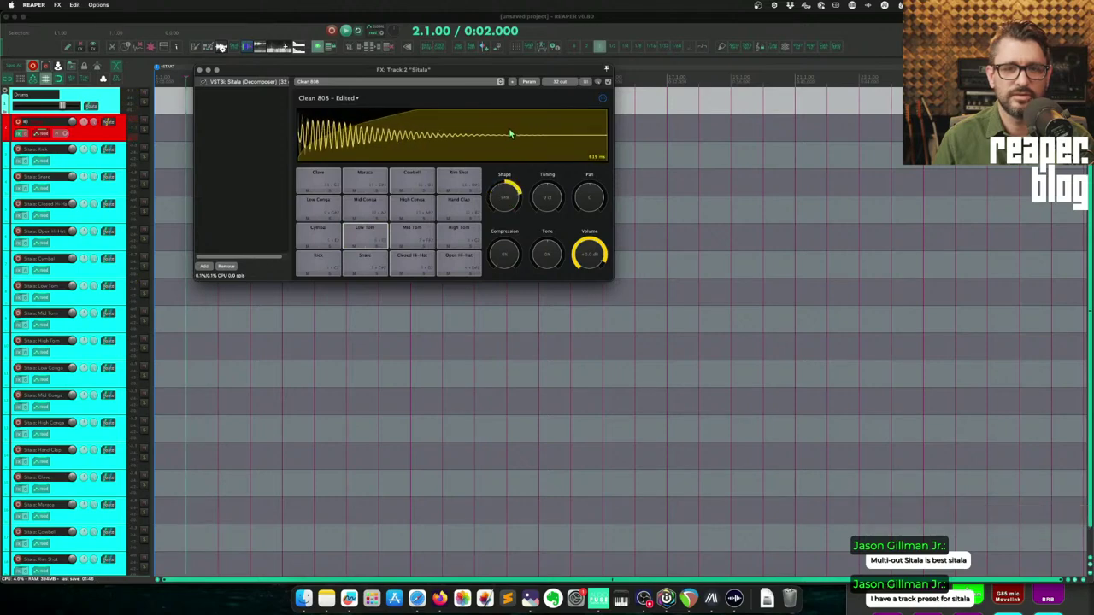
{"action": "left_click", "coordinate": [367, 237]}
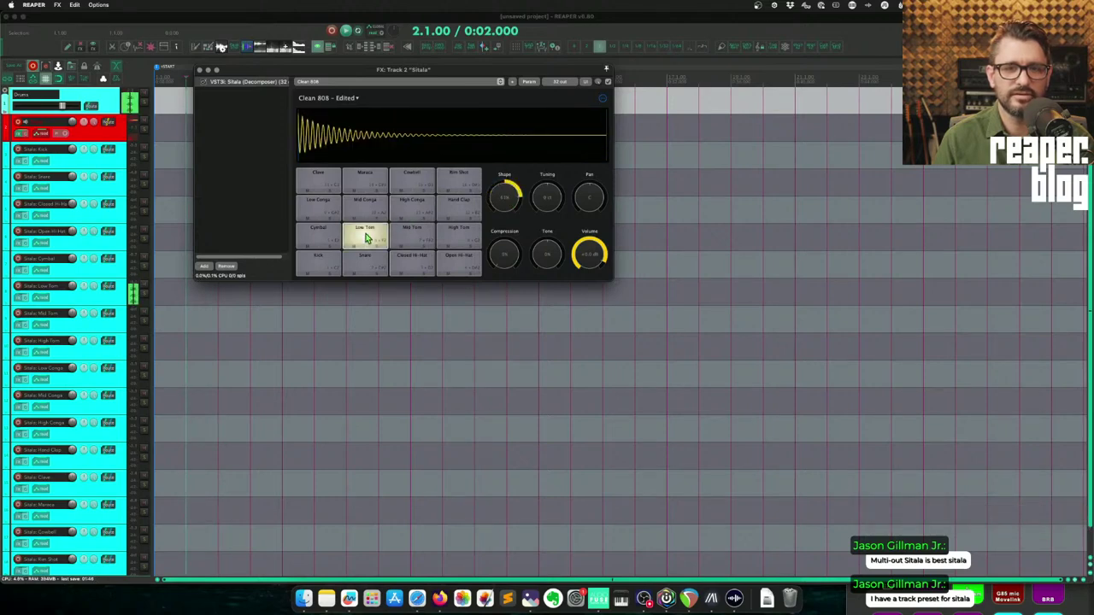
{"action": "double_click", "coordinate": [510, 199]}
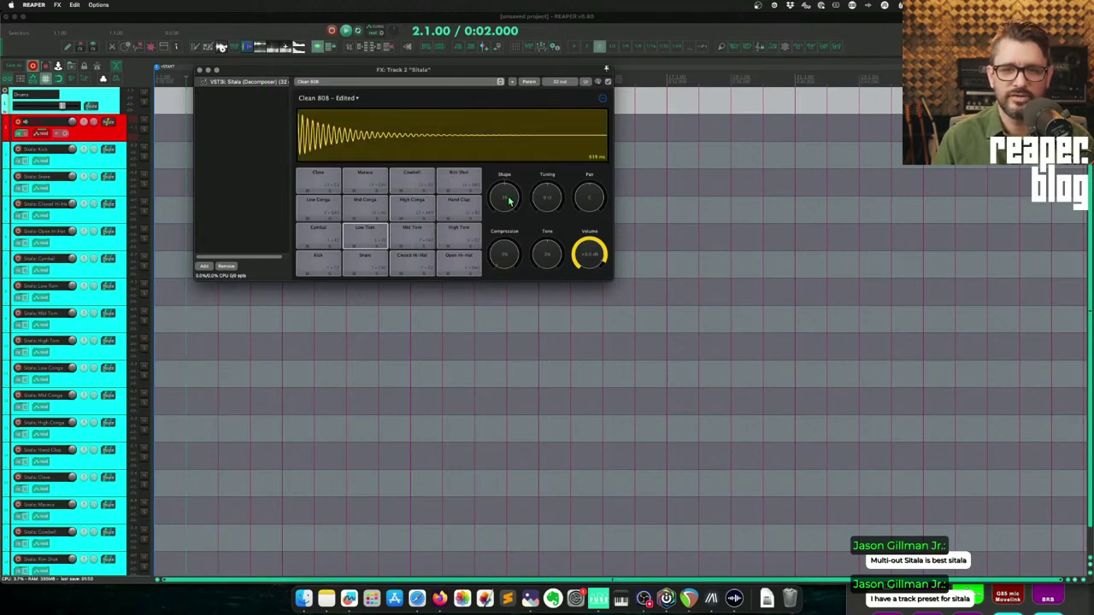
- Sweep the Low Tom pad's Tuning from a negative amount up to 204 ct, and reset it to 0 ct
{"action": "mouse_move", "coordinate": [550, 200]}
{"action": "mouse_move", "coordinate": [550, 200]}
{"action": "left_mouse_down"}
{"action": "mouse_move", "coordinate": [538, 171]}
{"action": "mouse_move", "coordinate": [534, 187]}
{"action": "left_mouse_up"}
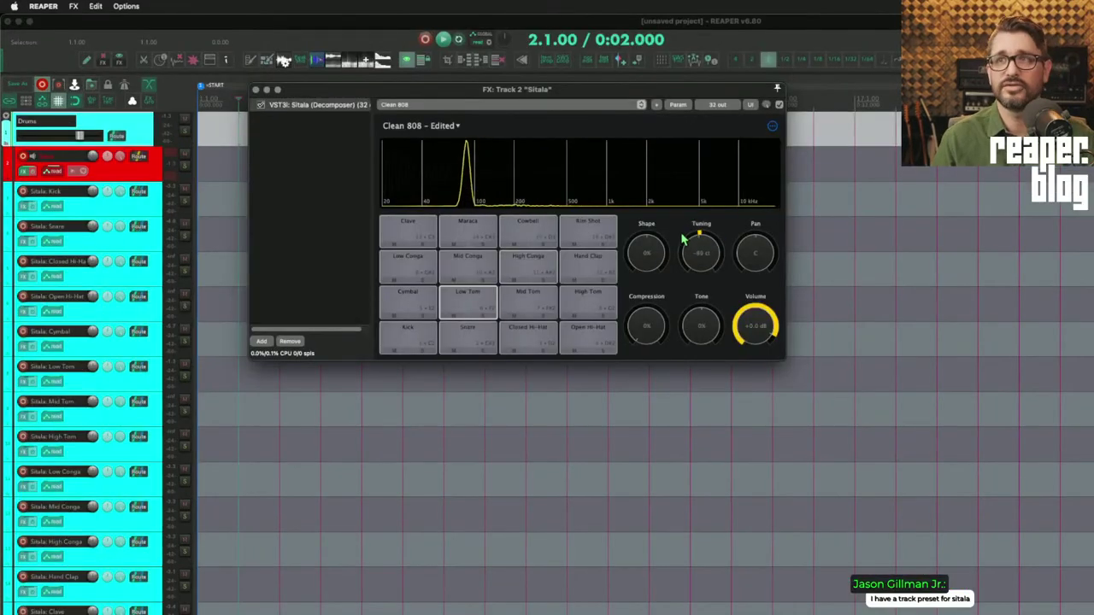
{"action": "left_click_drag", "start_coordinate": [683, 242], "coordinate": [707, 241]}
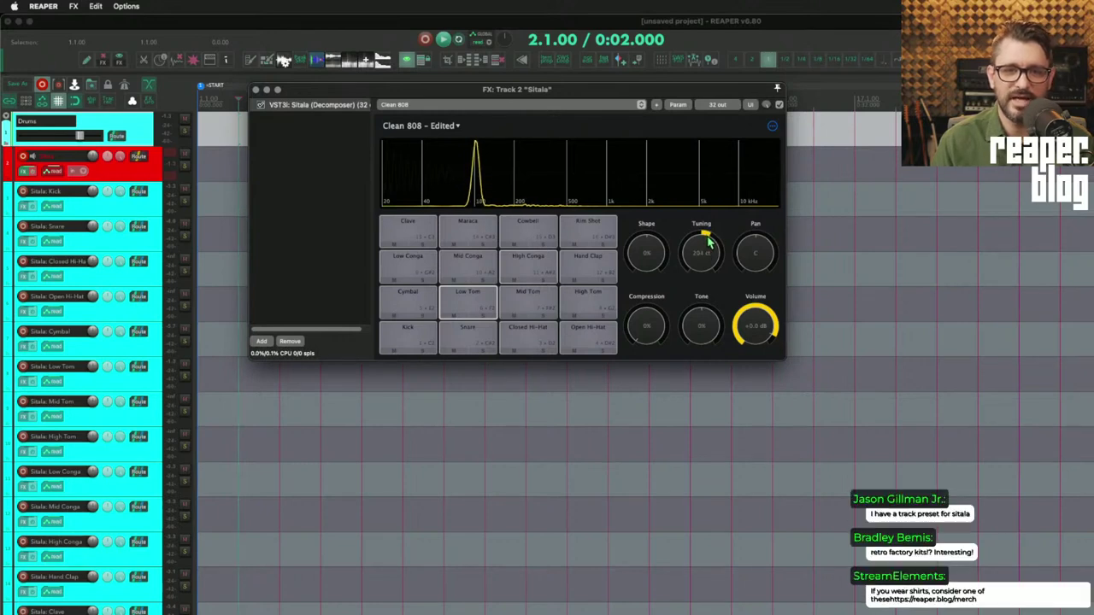
{"action": "double_click", "coordinate": [706, 251]}
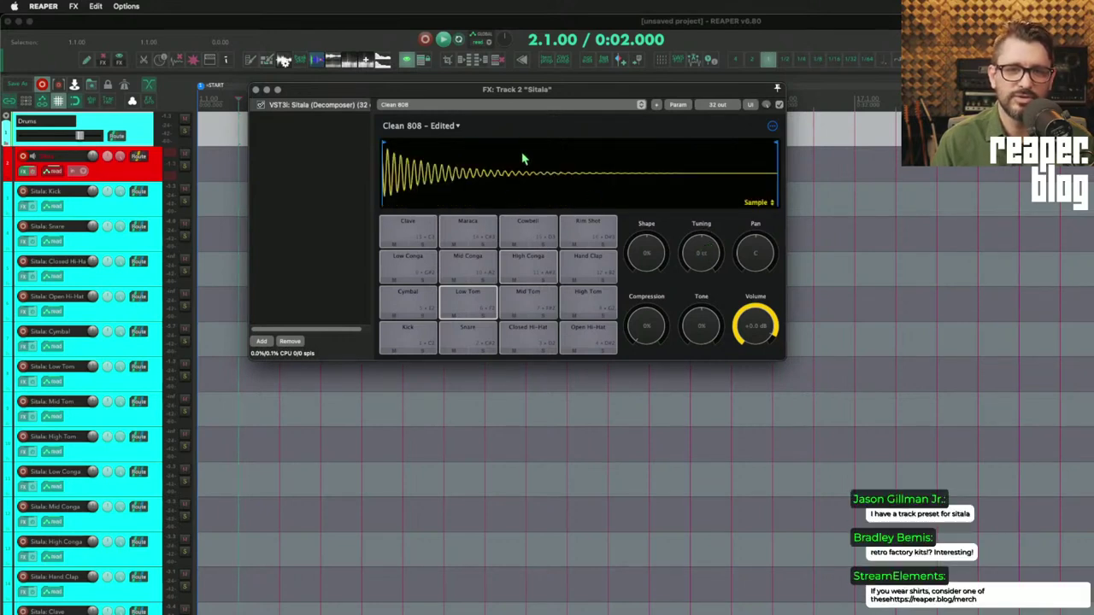
- Audition the Mid Conga pad, try small changes to its Tuning and Pan, and reset both to their defaults
{"action": "left_click", "coordinate": [467, 265]}
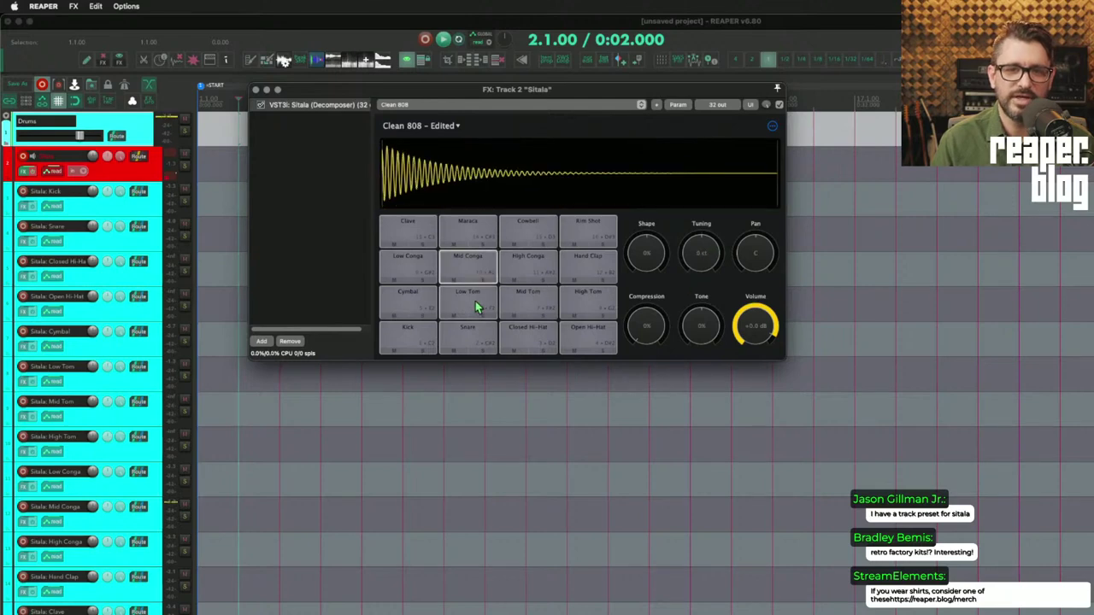
{"action": "mouse_move", "coordinate": [708, 248]}
{"action": "left_mouse_down"}
{"action": "mouse_move", "coordinate": [711, 296]}
{"action": "mouse_move", "coordinate": [710, 248]}
{"action": "left_mouse_up"}
{"action": "double_click", "coordinate": [710, 247]}
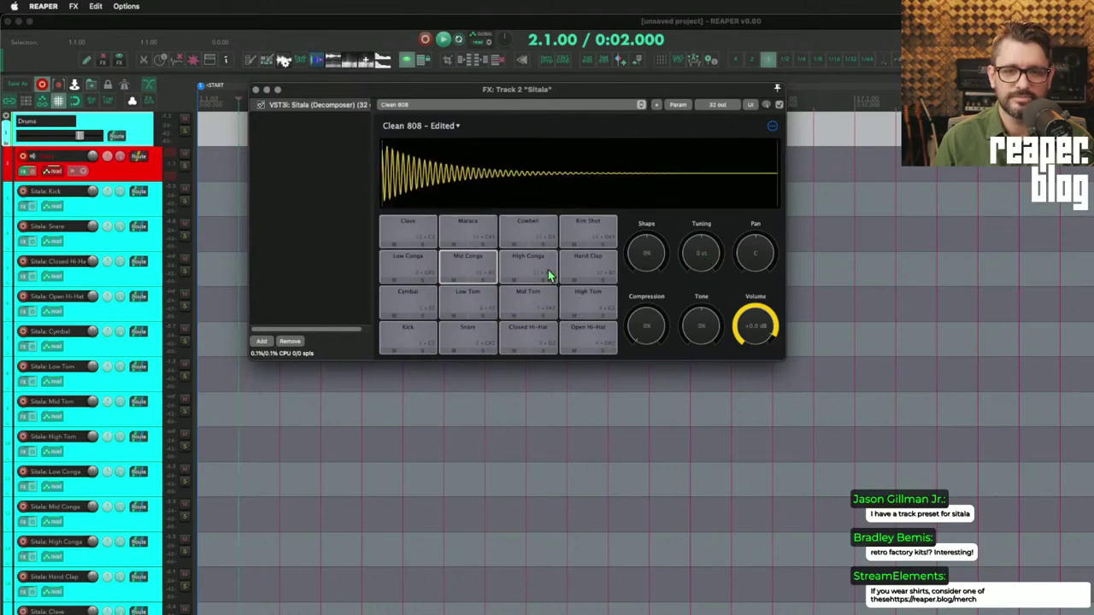
{"action": "left_click", "coordinate": [481, 274]}
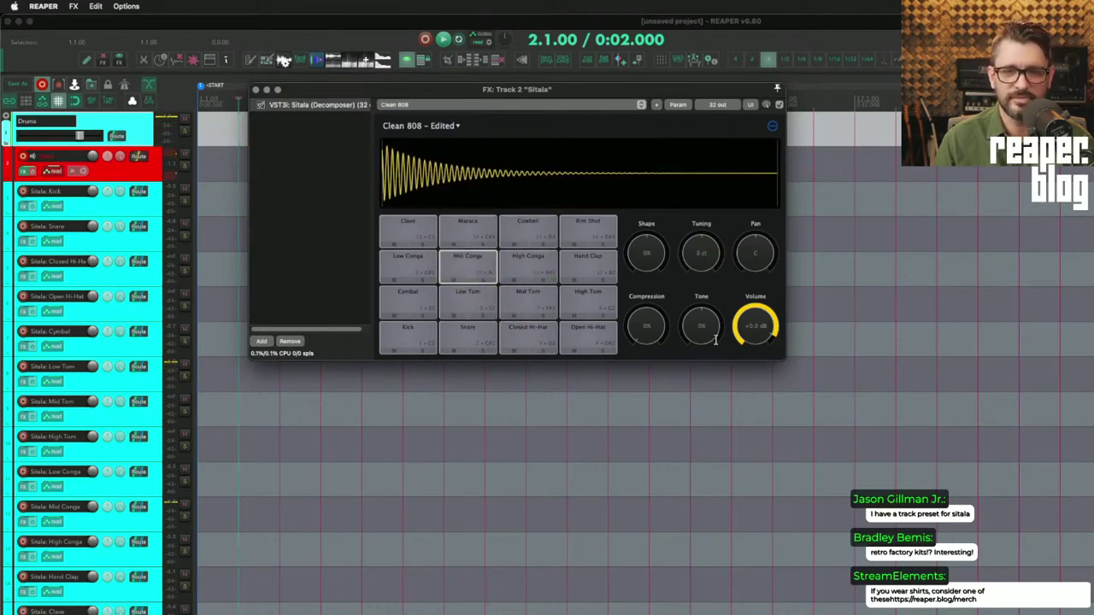
{"action": "left_click_drag", "start_coordinate": [752, 258], "coordinate": [754, 270]}
{"action": "double_click", "coordinate": [755, 270]}
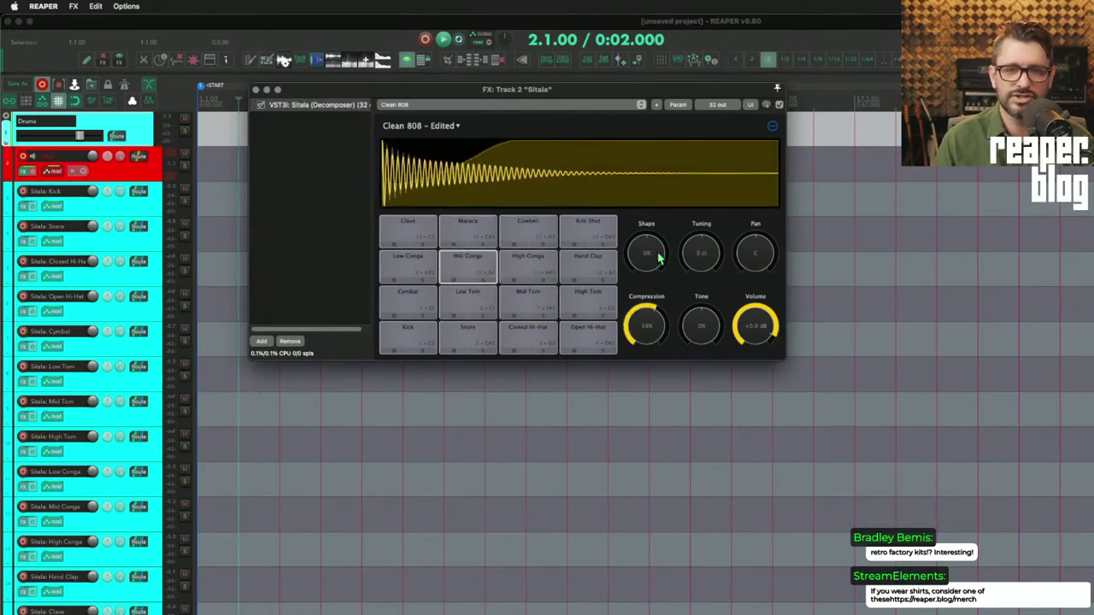
- Try several Compression amounts on the Mid Conga pad, auditioning it between changes, and return Compression to 0%
{"action": "left_click_drag", "start_coordinate": [666, 342], "coordinate": [639, 267]}
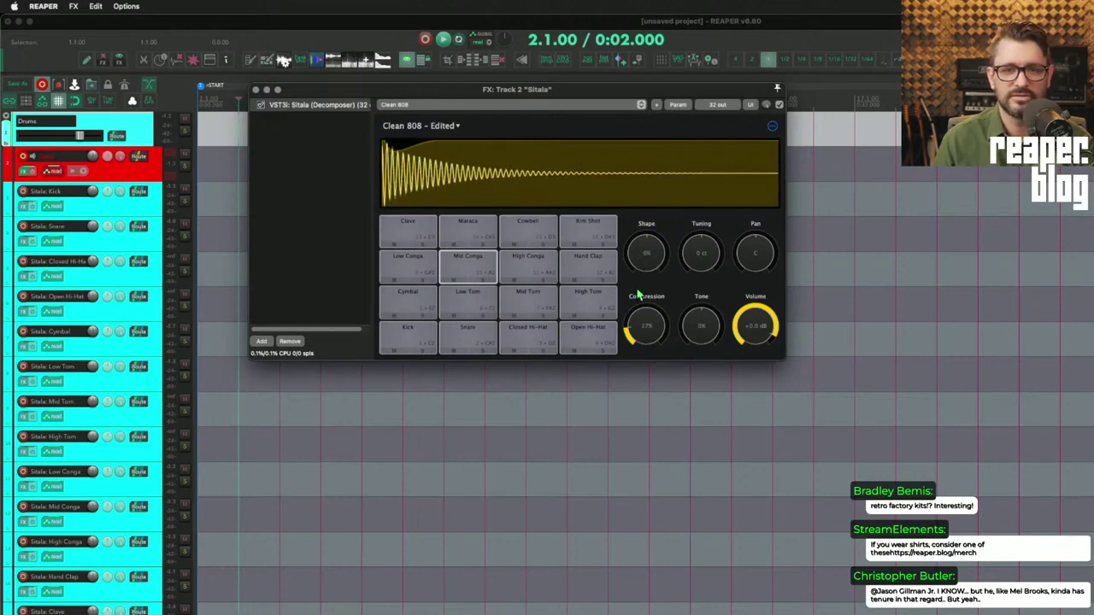
{"action": "left_click", "coordinate": [477, 265]}
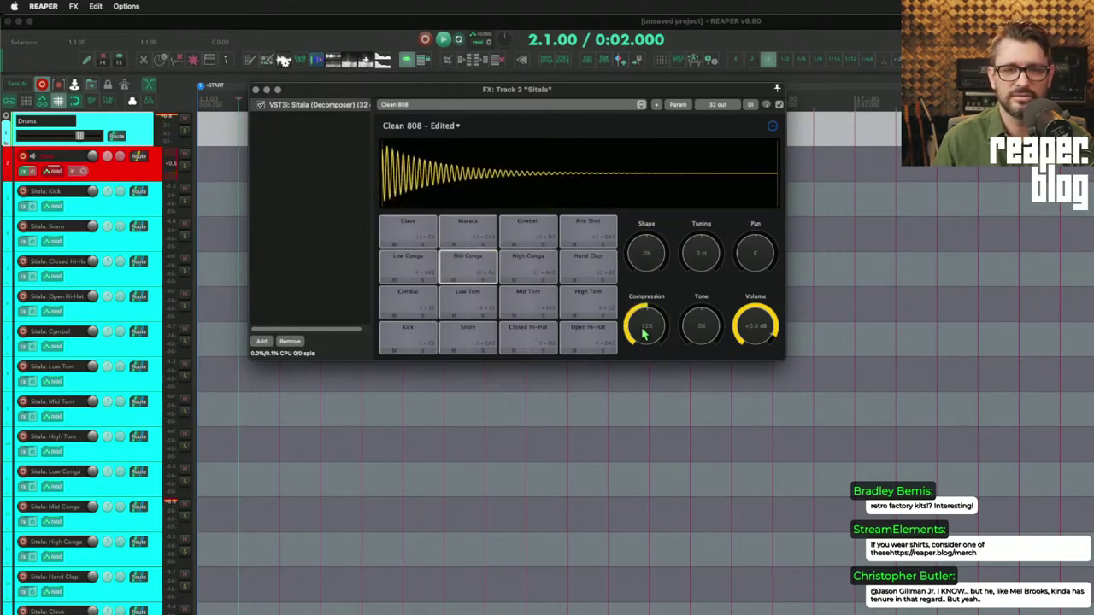
{"action": "left_click", "coordinate": [459, 262]}
{"action": "left_click_drag", "start_coordinate": [646, 326], "coordinate": [644, 428]}
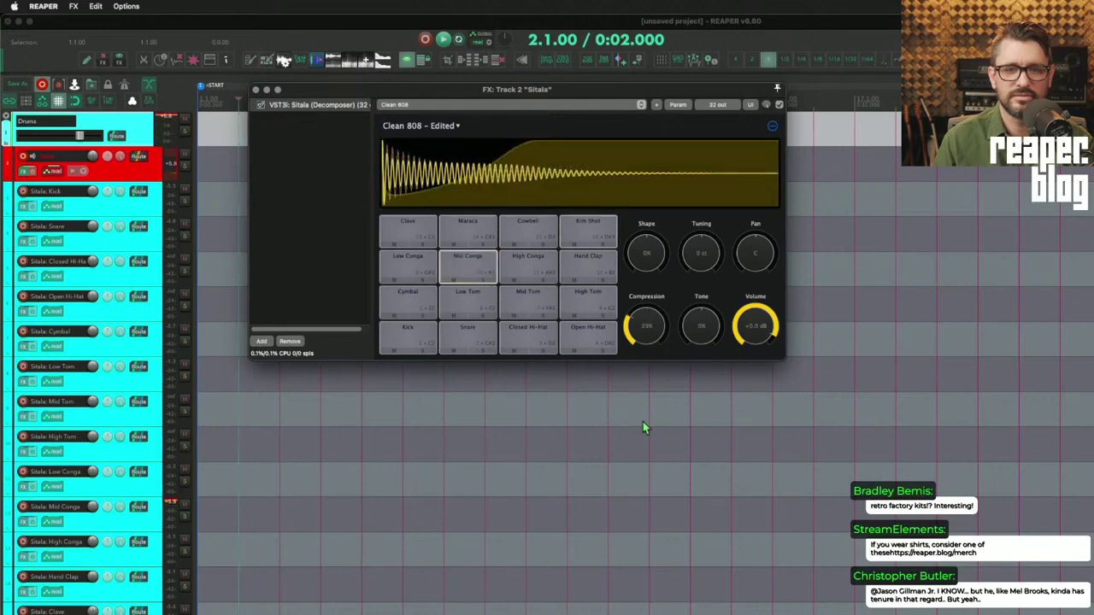
{"action": "left_click", "coordinate": [467, 271]}
{"action": "left_click_drag", "start_coordinate": [646, 325], "coordinate": [597, 393]}
- Raise the Kick pad's Compression to 100%, audition the pad, and return Compression to 0%
{"action": "left_click", "coordinate": [413, 335]}
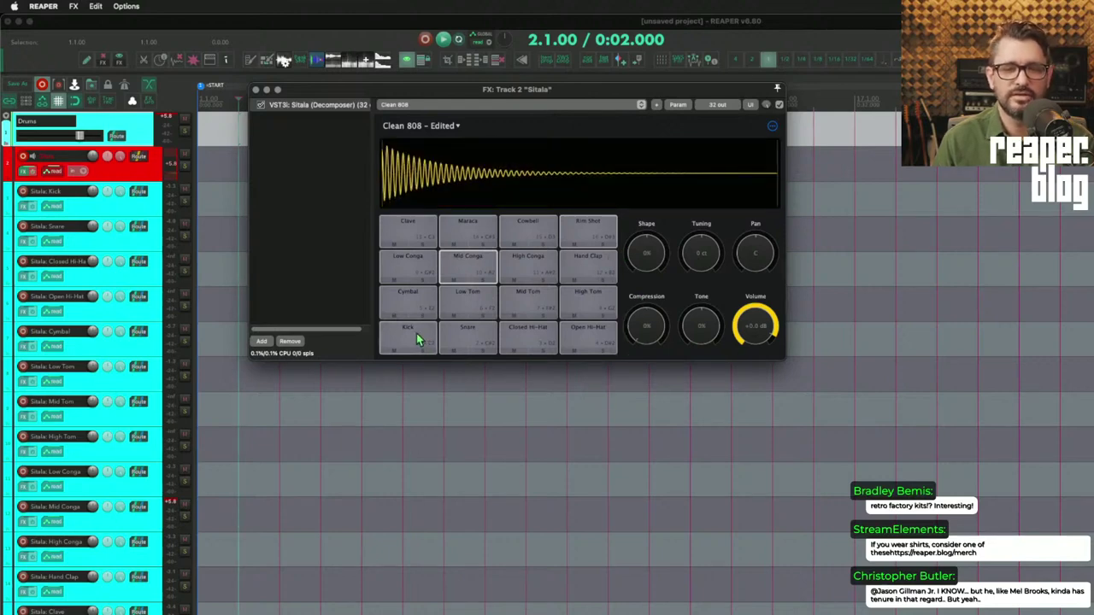
{"action": "left_click_drag", "start_coordinate": [646, 326], "coordinate": [650, 210]}
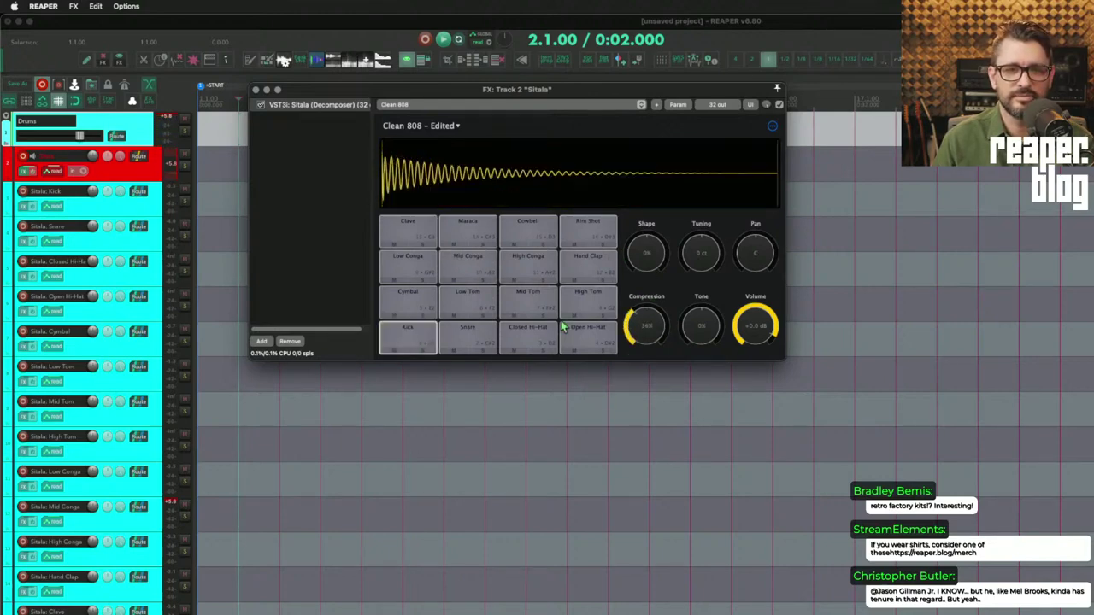
{"action": "left_click", "coordinate": [392, 337]}
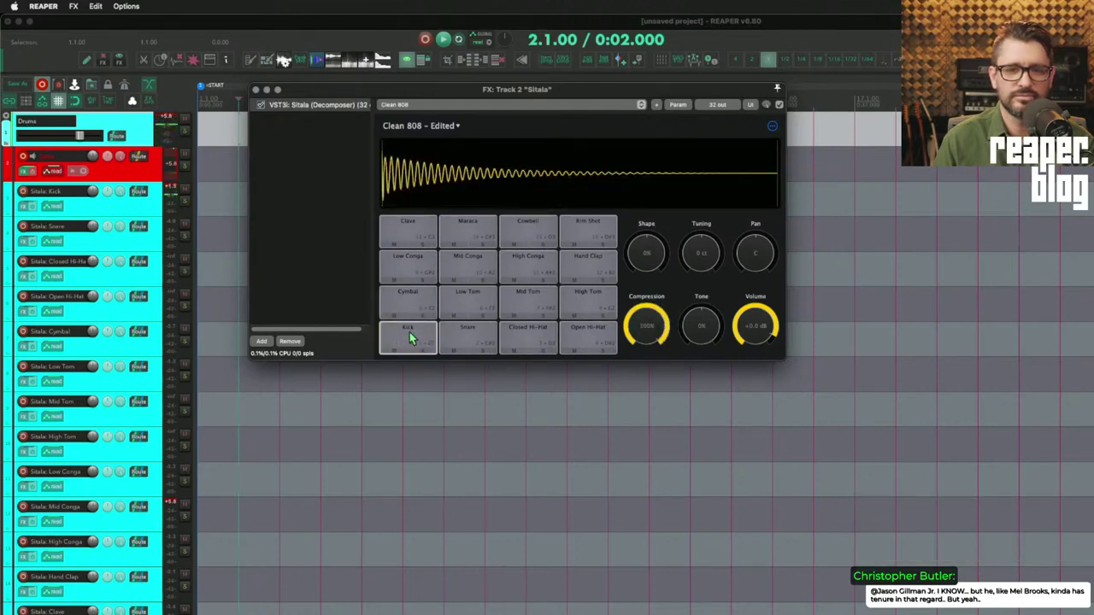
{"action": "left_click", "coordinate": [409, 331]}
{"action": "left_click_drag", "start_coordinate": [671, 323], "coordinate": [632, 479]}
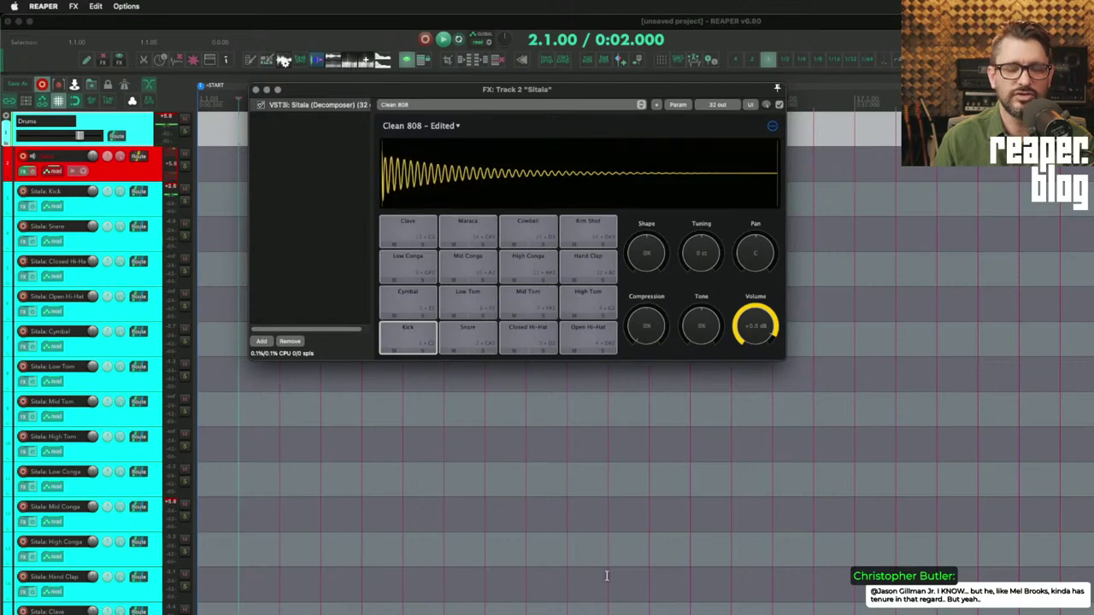
- Sweep the Kick pad's Tone from a strongly negative amount up to 100% and return it to 0%
{"action": "mouse_move", "coordinate": [704, 330]}
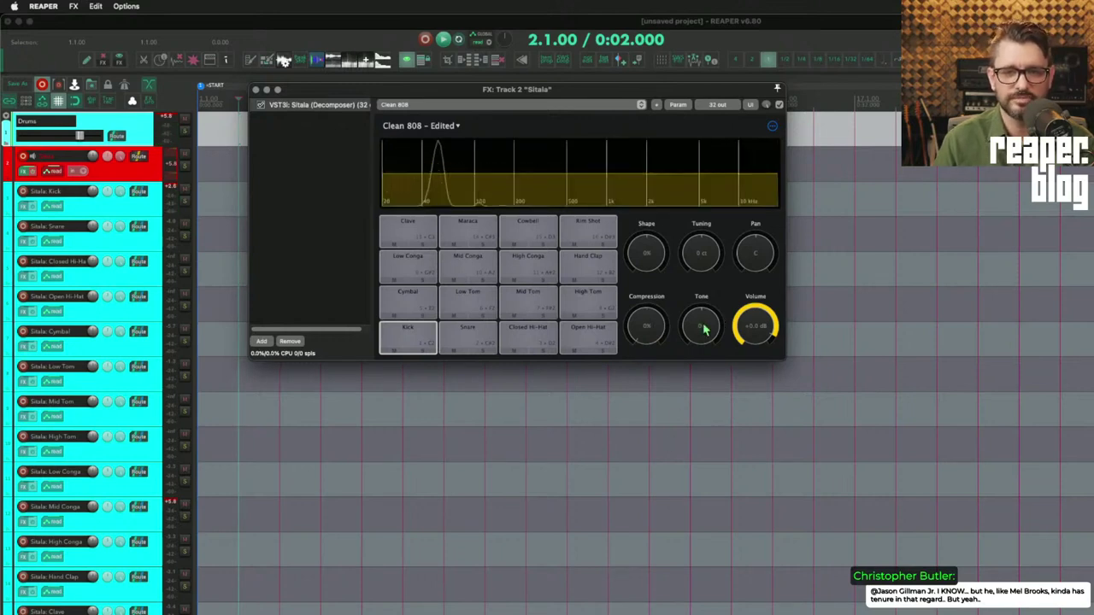
{"action": "left_click_drag", "start_coordinate": [708, 346], "coordinate": [699, 376]}
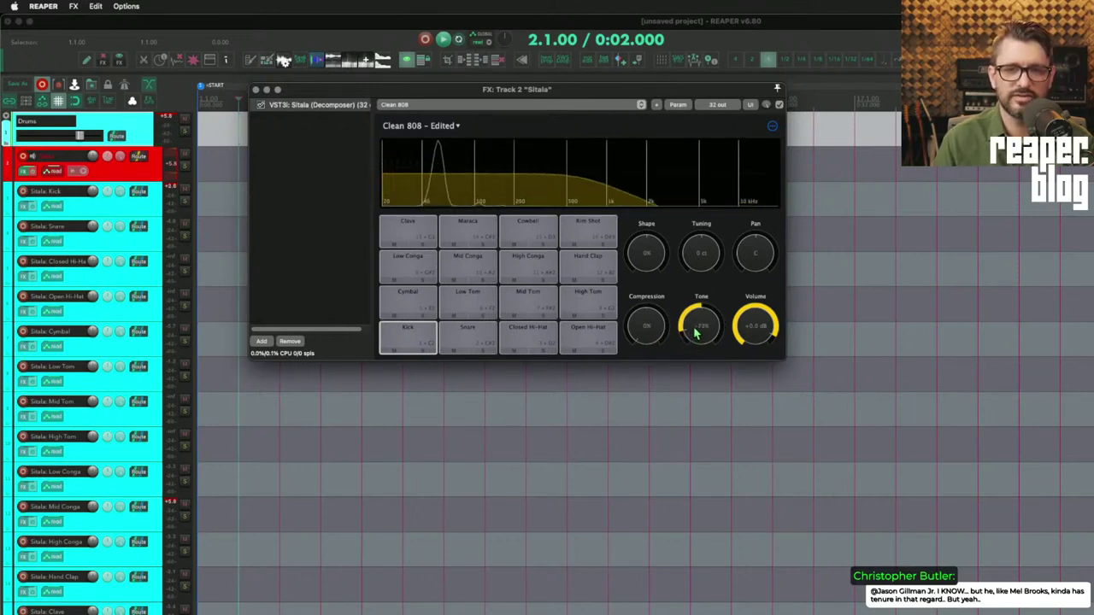
{"action": "left_click_drag", "start_coordinate": [696, 333], "coordinate": [724, 332]}
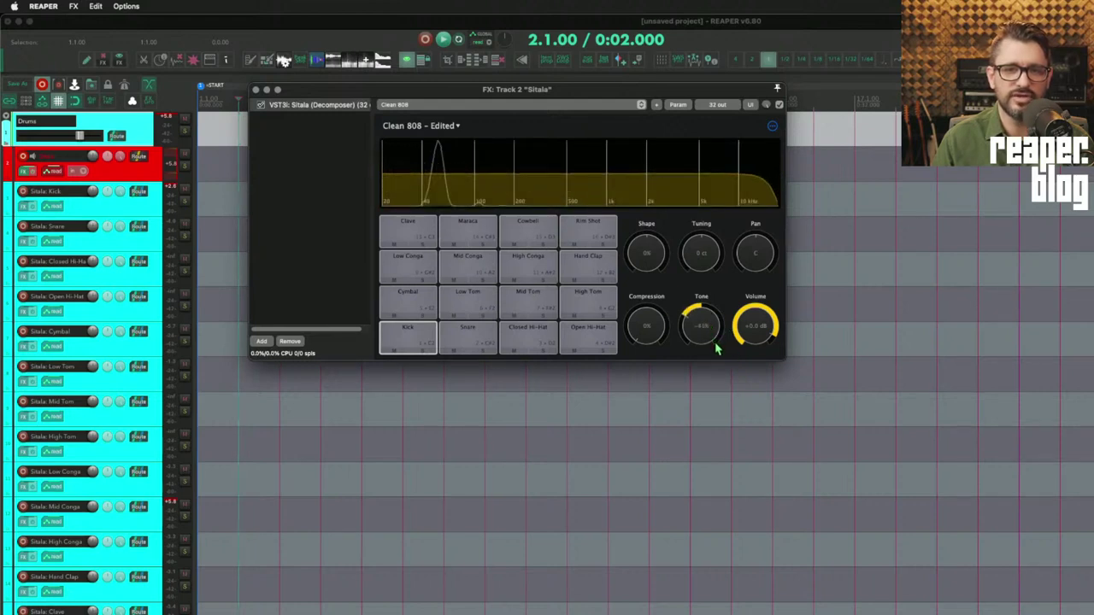
{"action": "left_click_drag", "start_coordinate": [716, 345], "coordinate": [719, 304]}
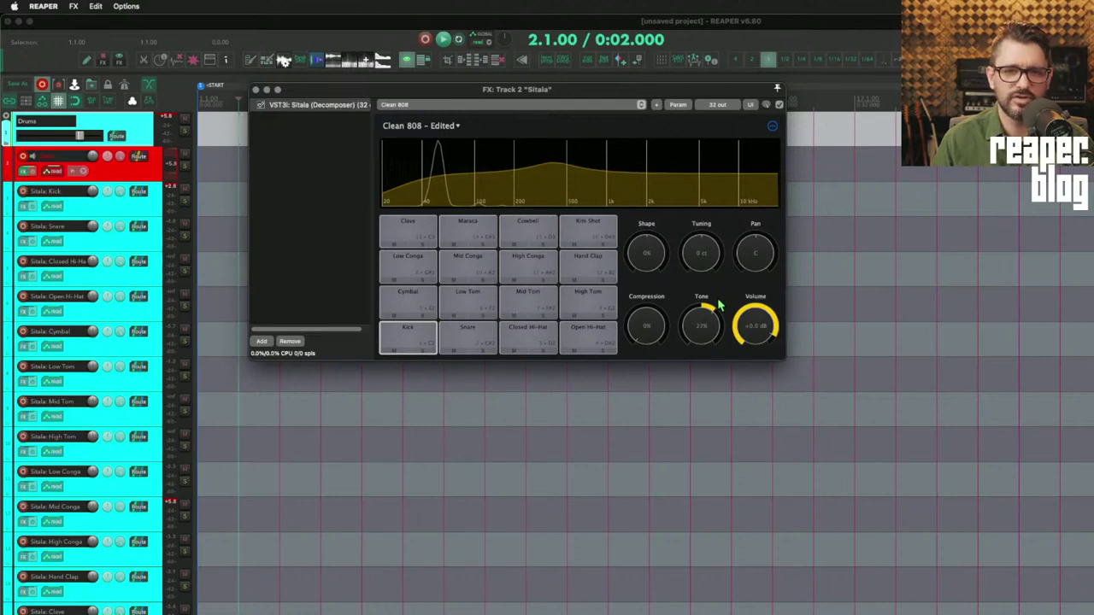
{"action": "left_click_drag", "start_coordinate": [717, 303], "coordinate": [720, 289]}
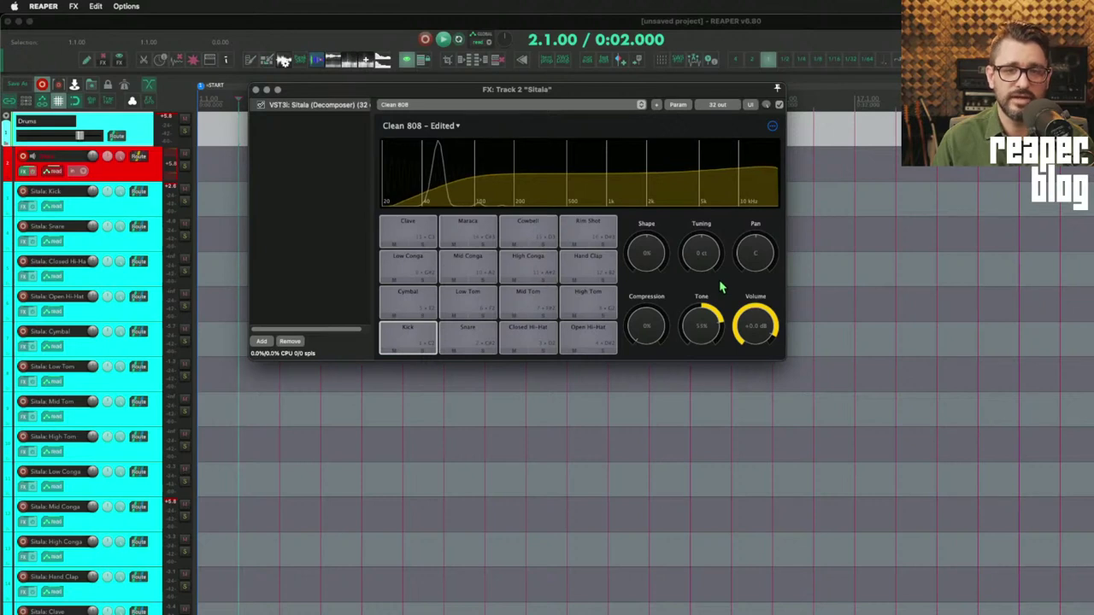
{"action": "left_click_drag", "start_coordinate": [720, 284], "coordinate": [724, 247]}
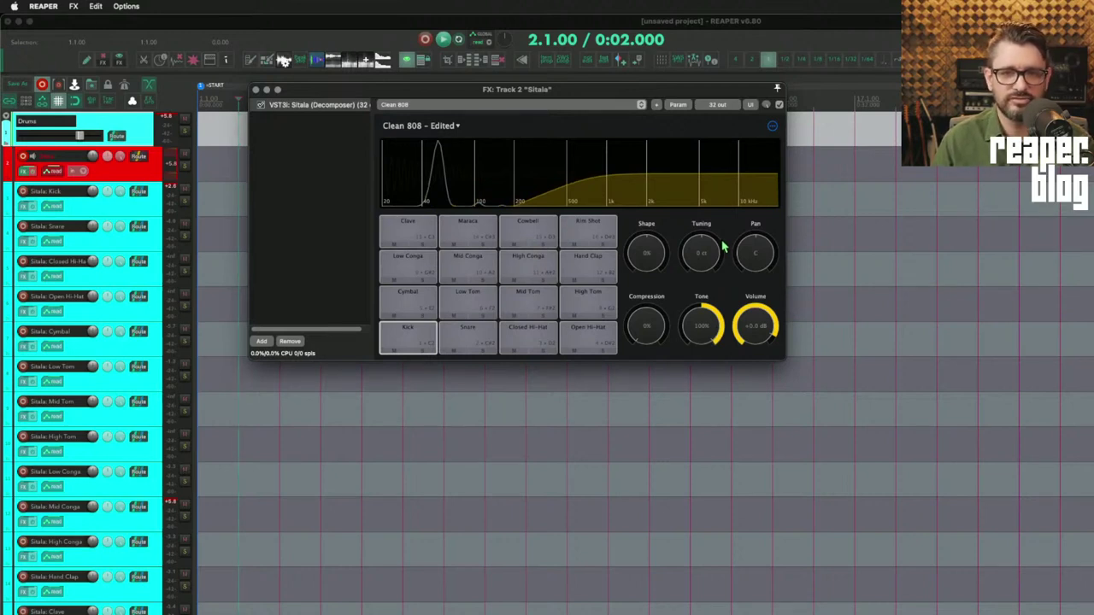
{"action": "left_click_drag", "start_coordinate": [724, 247], "coordinate": [501, 451]}
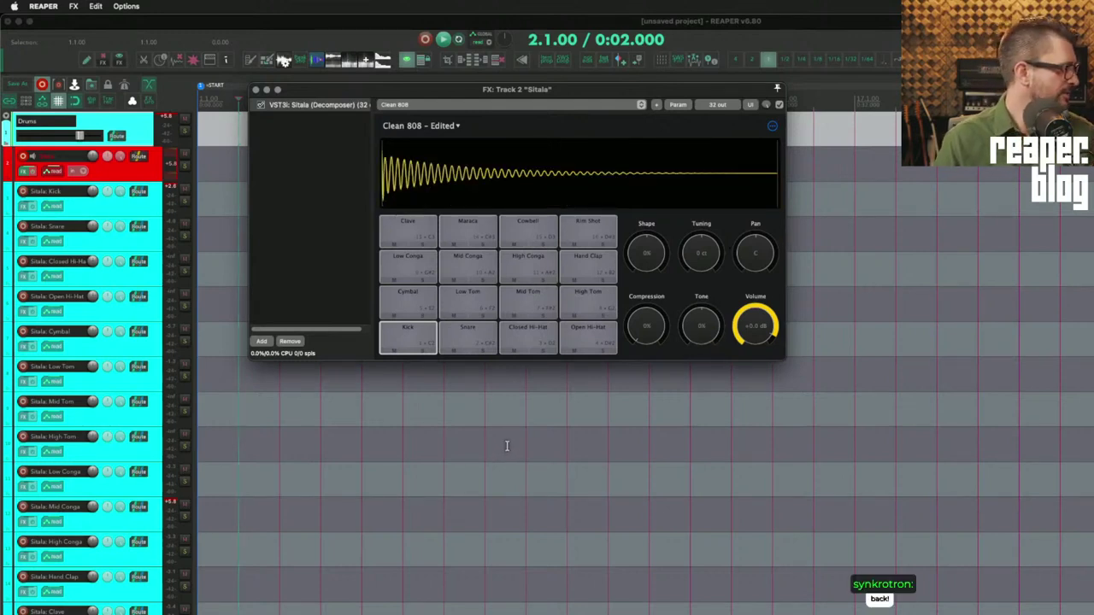
- Audition the Kick pad with Tone at -100%, at a slightly negative amount and at 44%
{"action": "left_click_drag", "start_coordinate": [700, 324], "coordinate": [719, 417]}
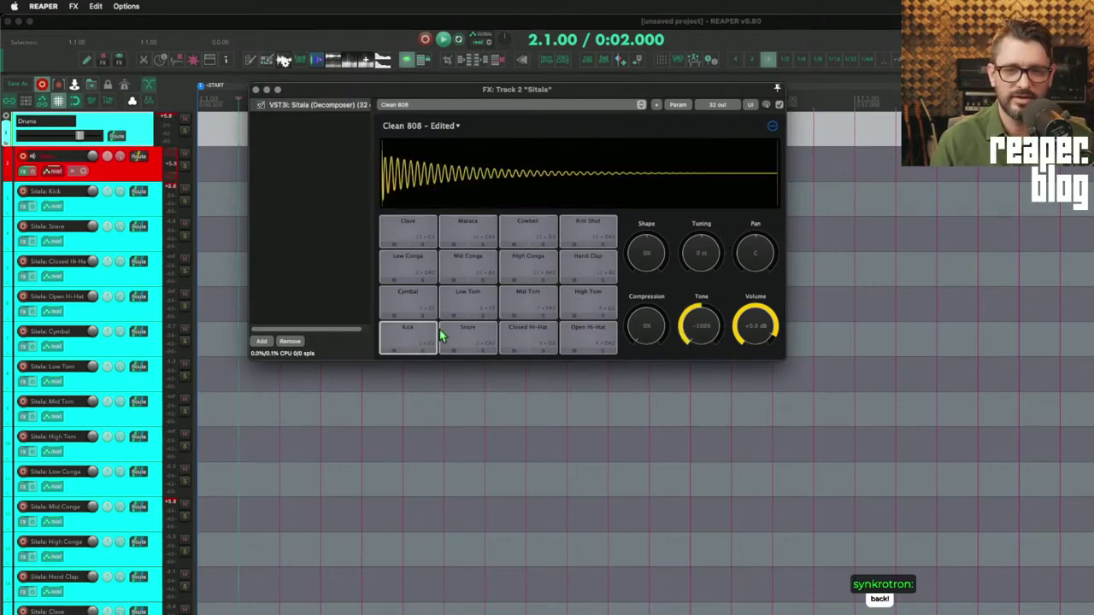
{"action": "left_click", "coordinate": [414, 338]}
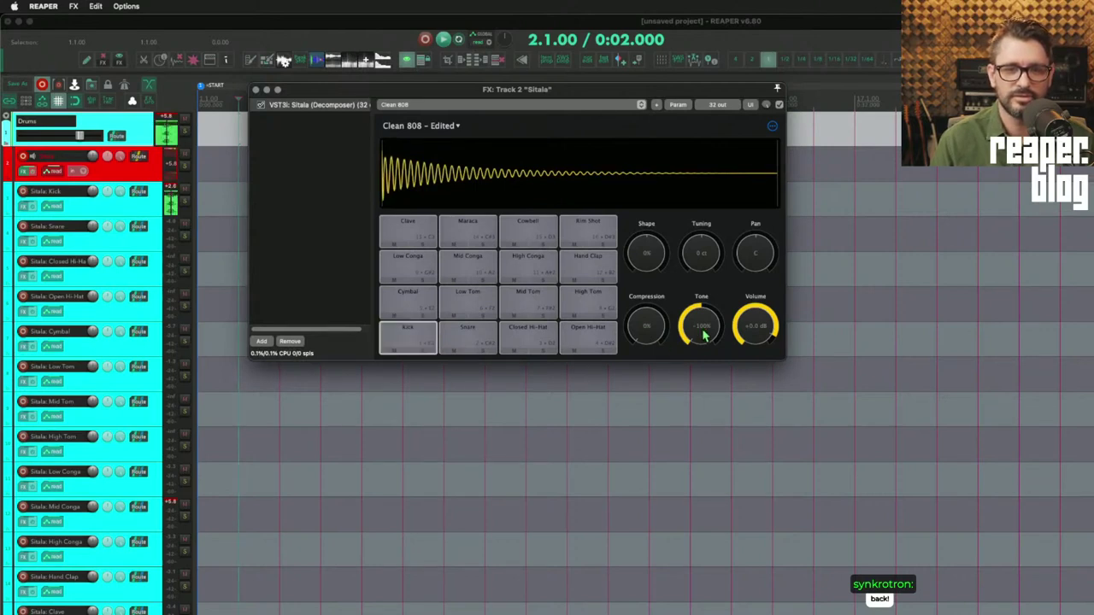
{"action": "left_click_drag", "start_coordinate": [702, 336], "coordinate": [706, 283]}
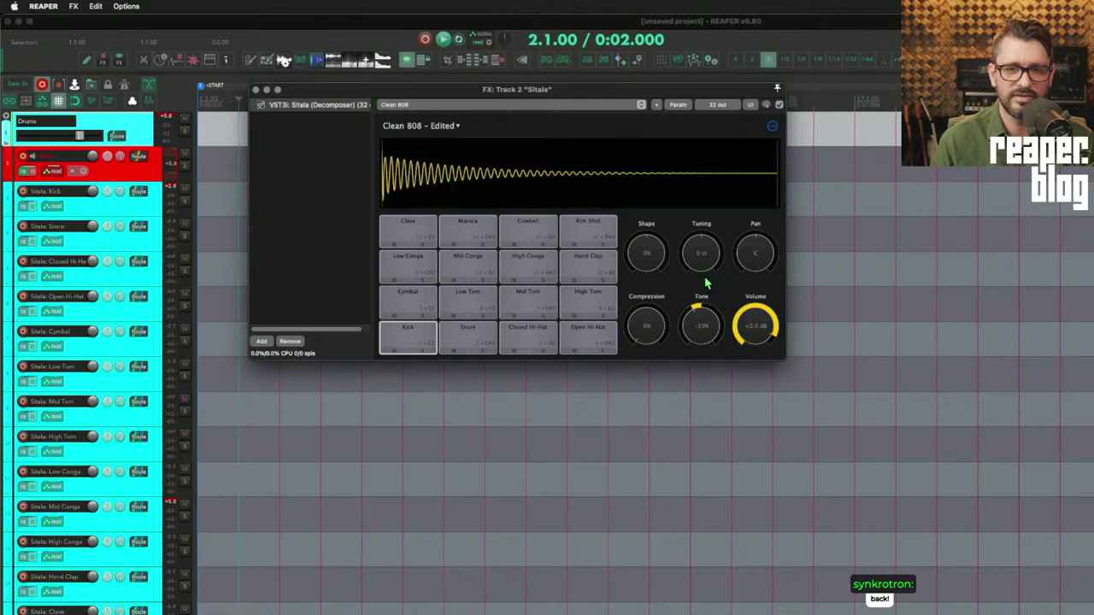
{"action": "left_click", "coordinate": [425, 334]}
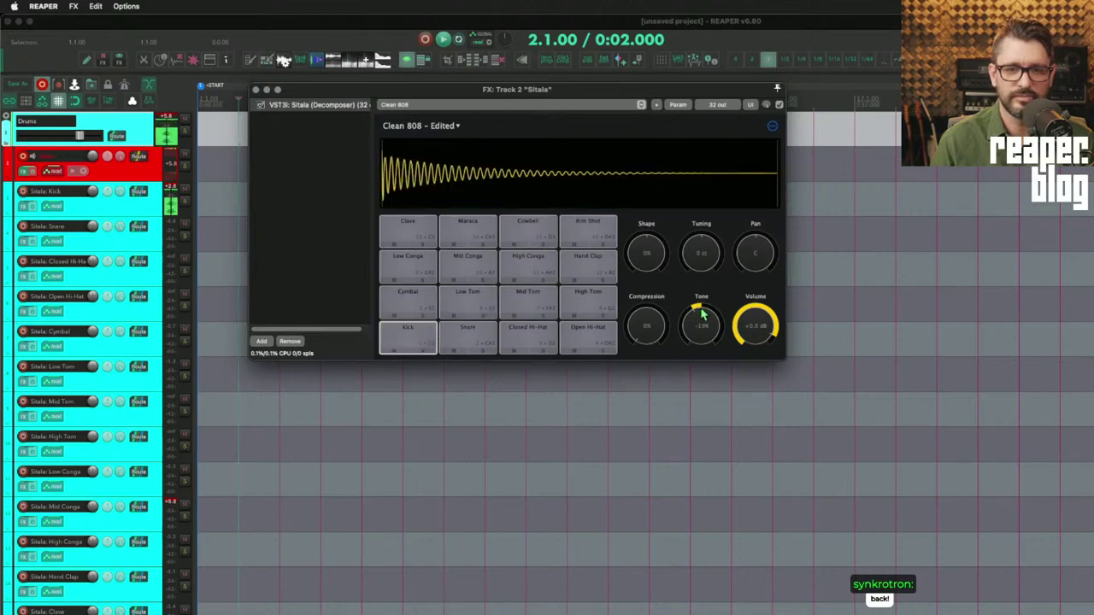
{"action": "mouse_move", "coordinate": [701, 328]}
{"action": "left_mouse_down"}
{"action": "mouse_move", "coordinate": [701, 294]}
{"action": "mouse_move", "coordinate": [711, 325]}
{"action": "mouse_move", "coordinate": [716, 317]}
{"action": "left_mouse_up"}
{"action": "left_click", "coordinate": [411, 327]}
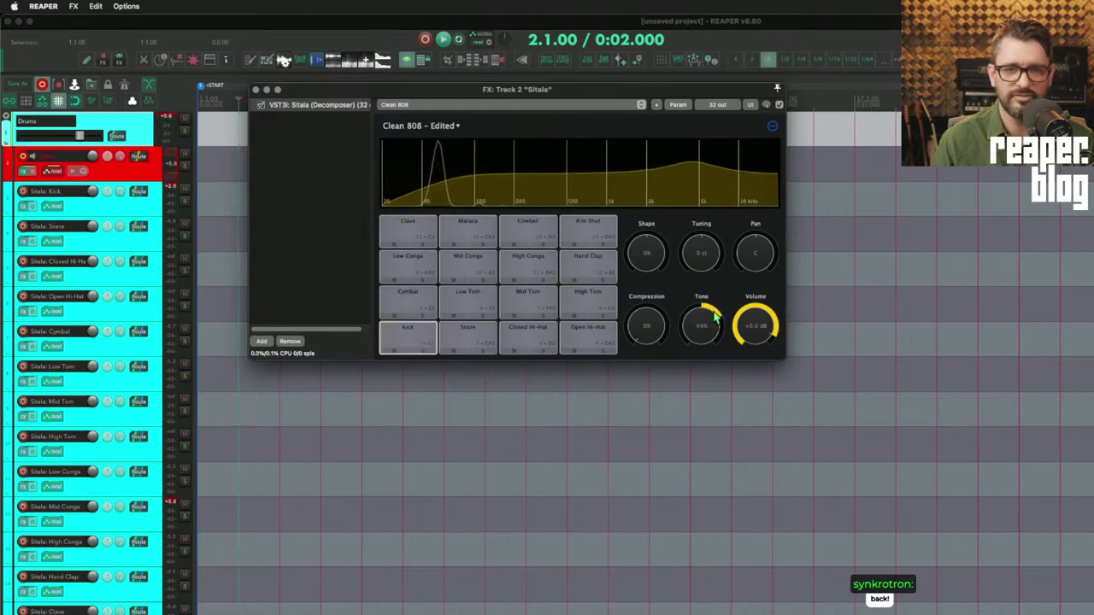
{"action": "left_click", "coordinate": [414, 330]}
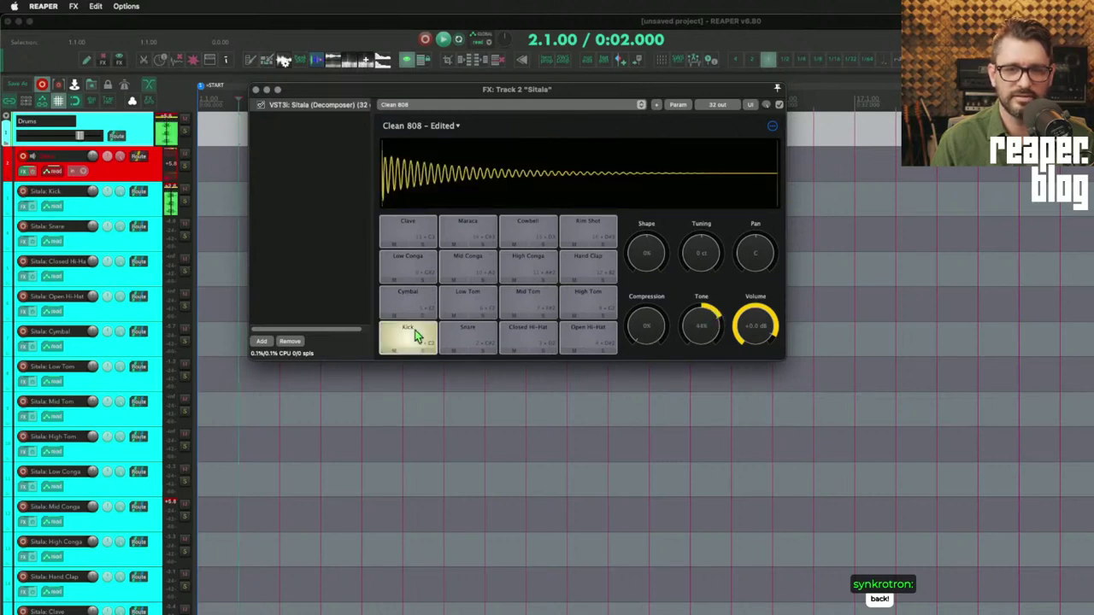
- Raise the Kick pad's Tone to 100%, audition the pad, then reset Tone to 0% and audition it again
{"action": "left_click", "coordinate": [701, 333]}
{"action": "left_click_drag", "start_coordinate": [702, 328], "coordinate": [706, 312]}
{"action": "left_click", "coordinate": [693, 250]}
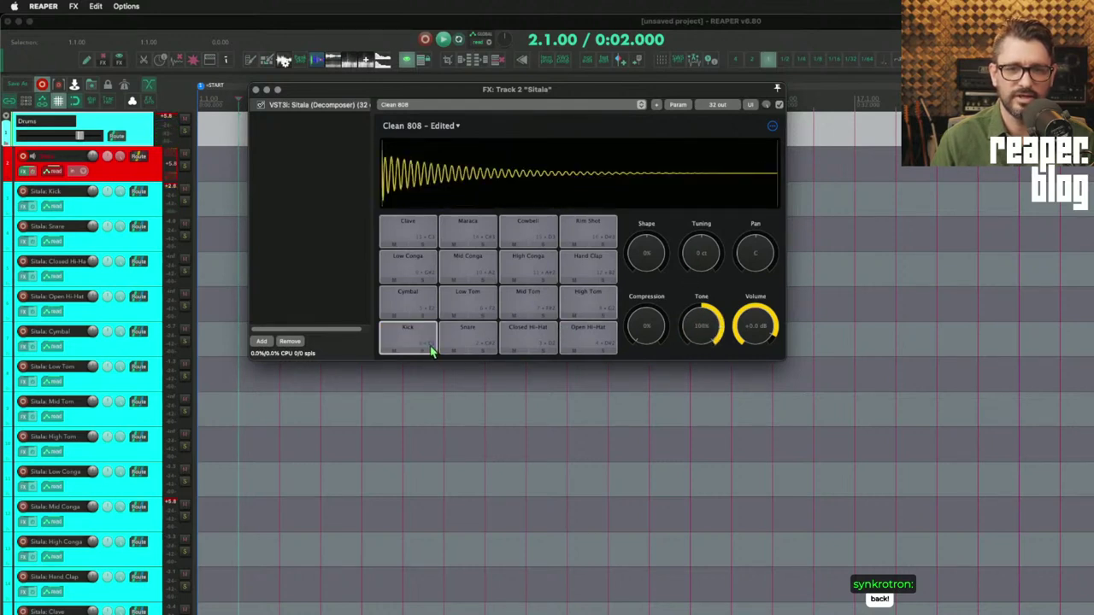
{"action": "left_click", "coordinate": [418, 338]}
{"action": "left_click", "coordinate": [701, 334]}
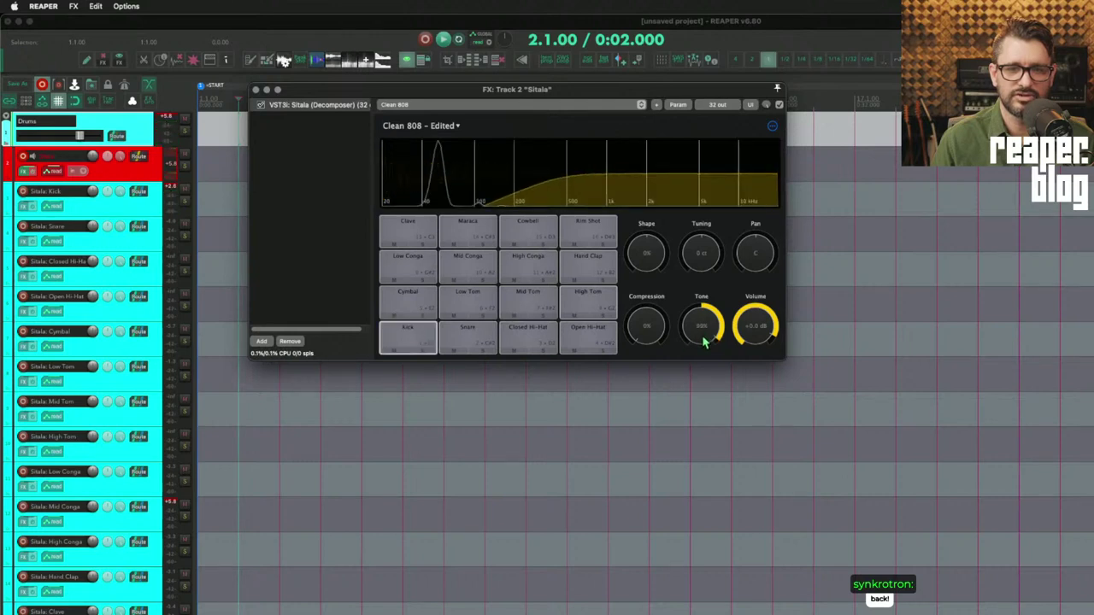
{"action": "double_click", "coordinate": [701, 329]}
{"action": "left_click", "coordinate": [407, 334]}
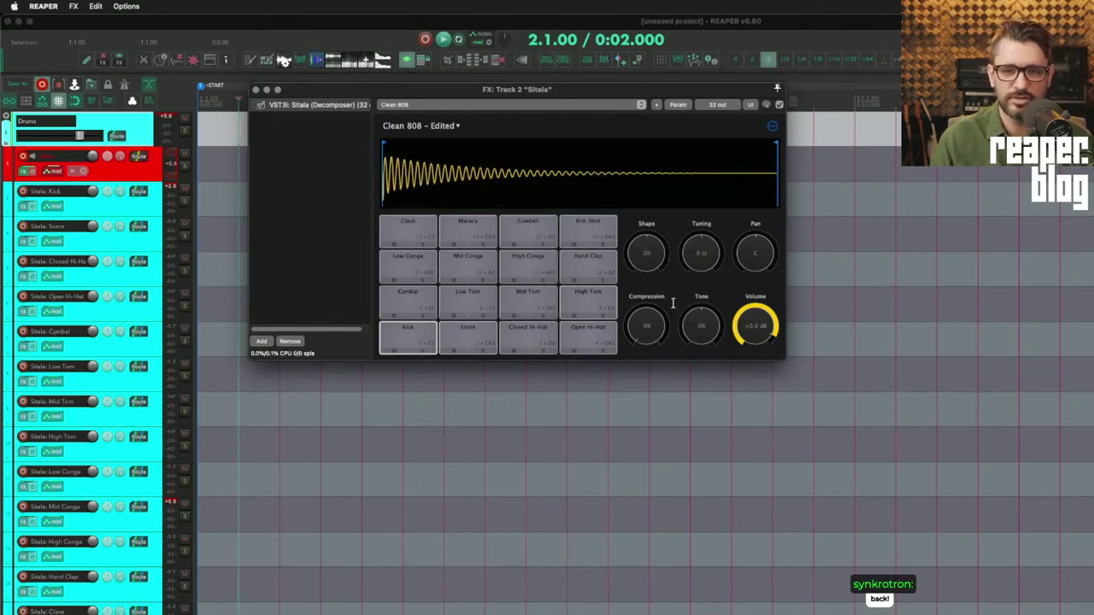
- Examine the Trigger Mode and Trigger options of the Low Tom pad
{"action": "mouse_move", "coordinate": [697, 327]}
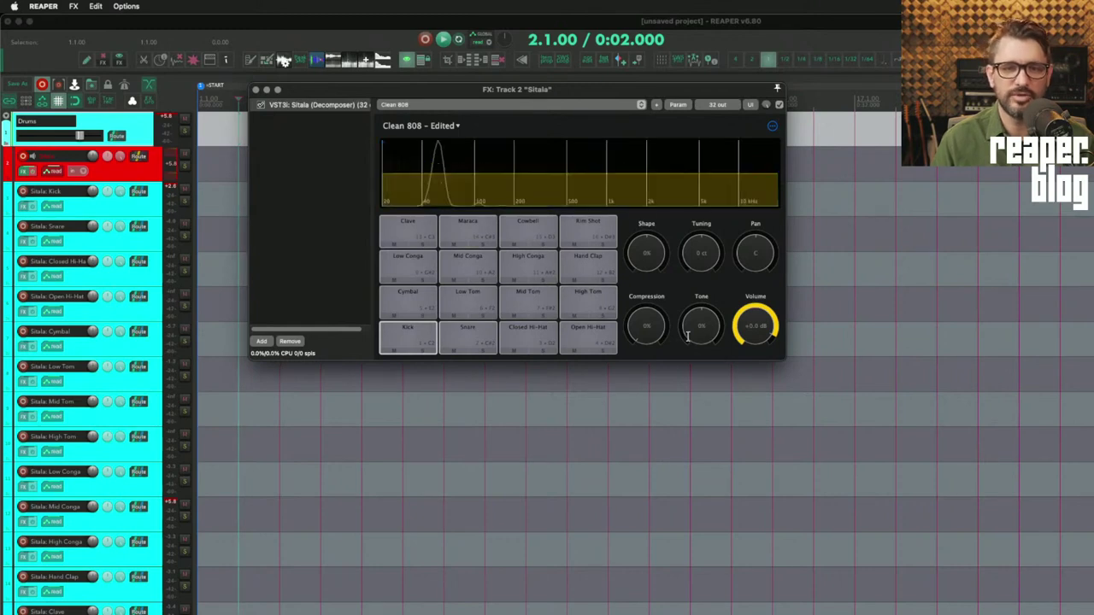
{"action": "right_click", "coordinate": [488, 294]}
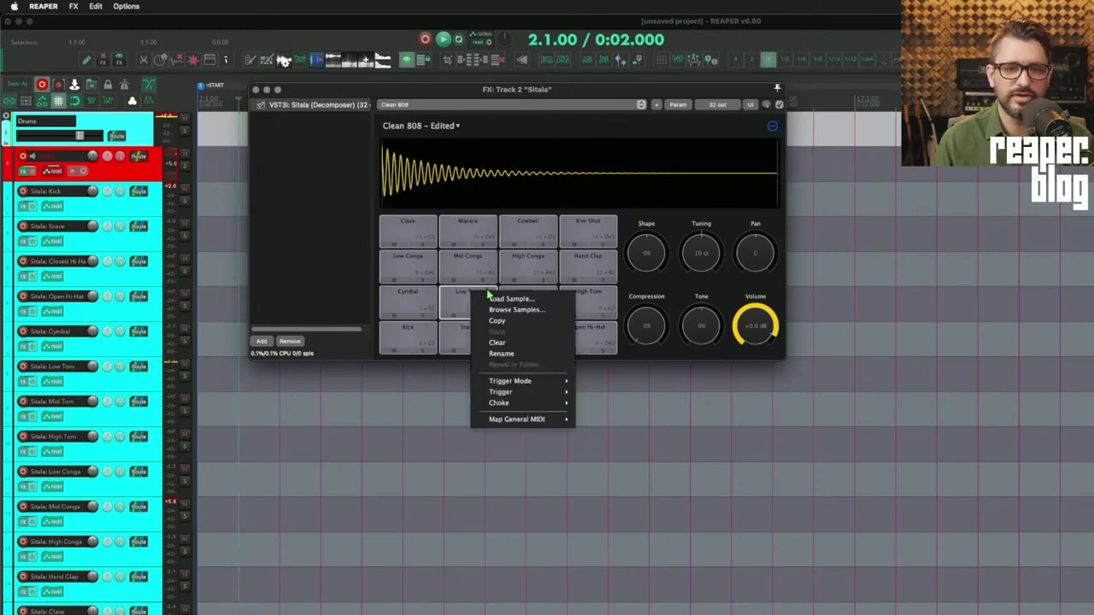
{"action": "mouse_move", "coordinate": [563, 385]}
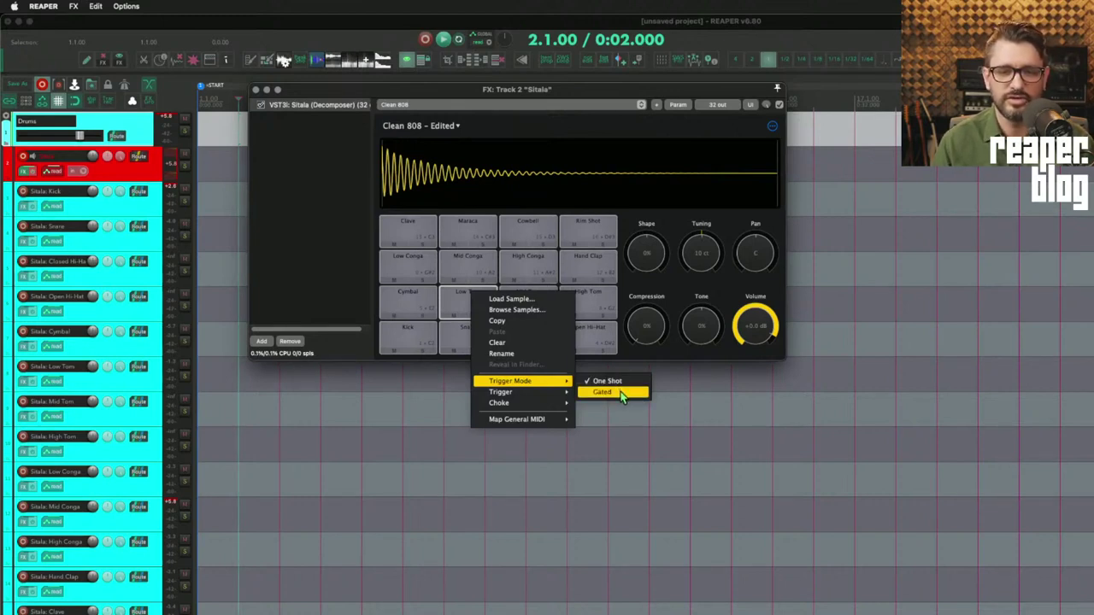
{"action": "mouse_move", "coordinate": [556, 392]}
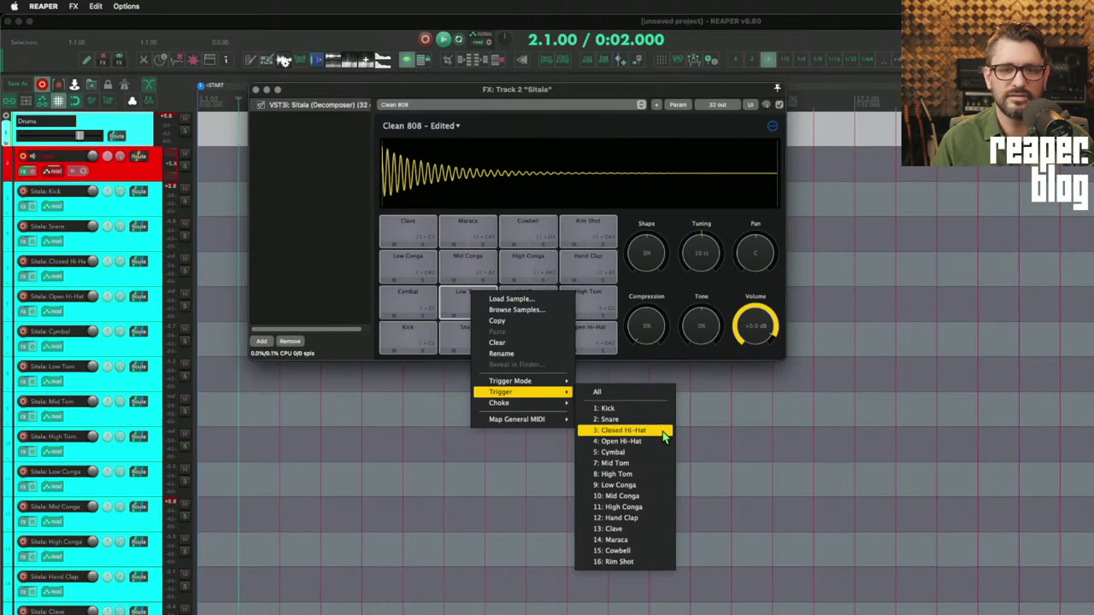
{"action": "left_click", "coordinate": [669, 363]}
- Audition the Snare and Hand Clap pads alternately
{"action": "left_click", "coordinate": [479, 335]}
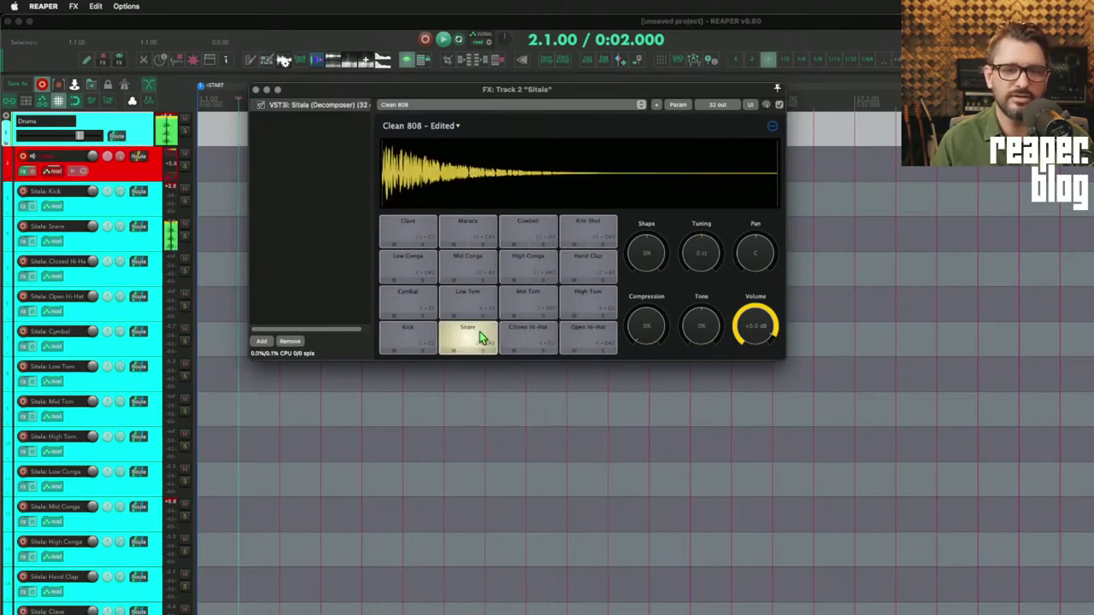
{"action": "left_click", "coordinate": [569, 265]}
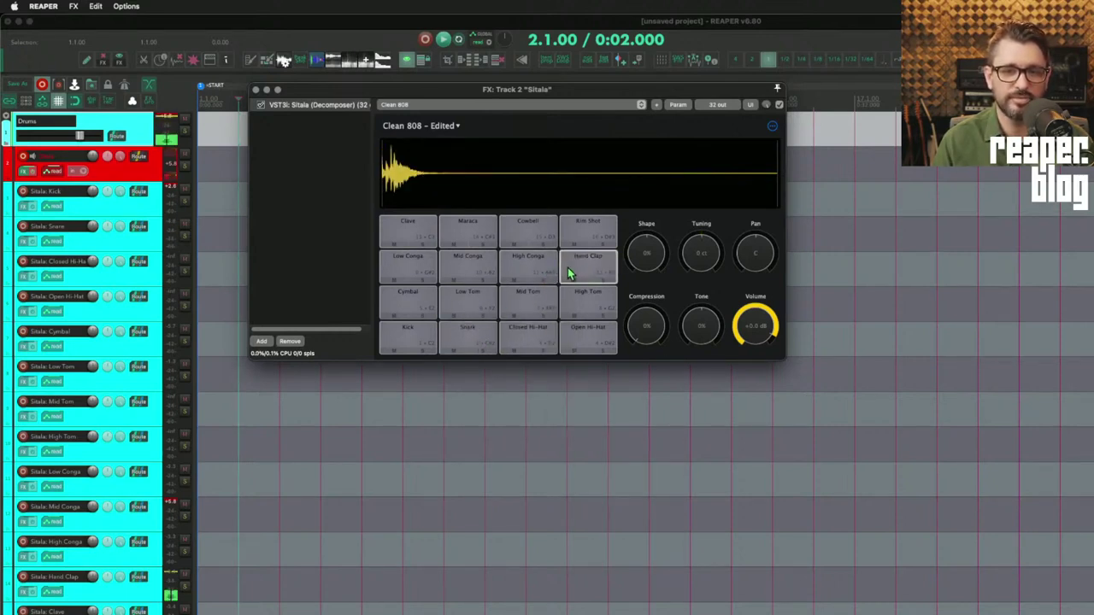
{"action": "left_click", "coordinate": [470, 334]}
{"action": "left_click", "coordinate": [587, 266]}
- Set the Hand Clap pad to trigger the Snare pad, and audition both pads
{"action": "right_click", "coordinate": [585, 263]}
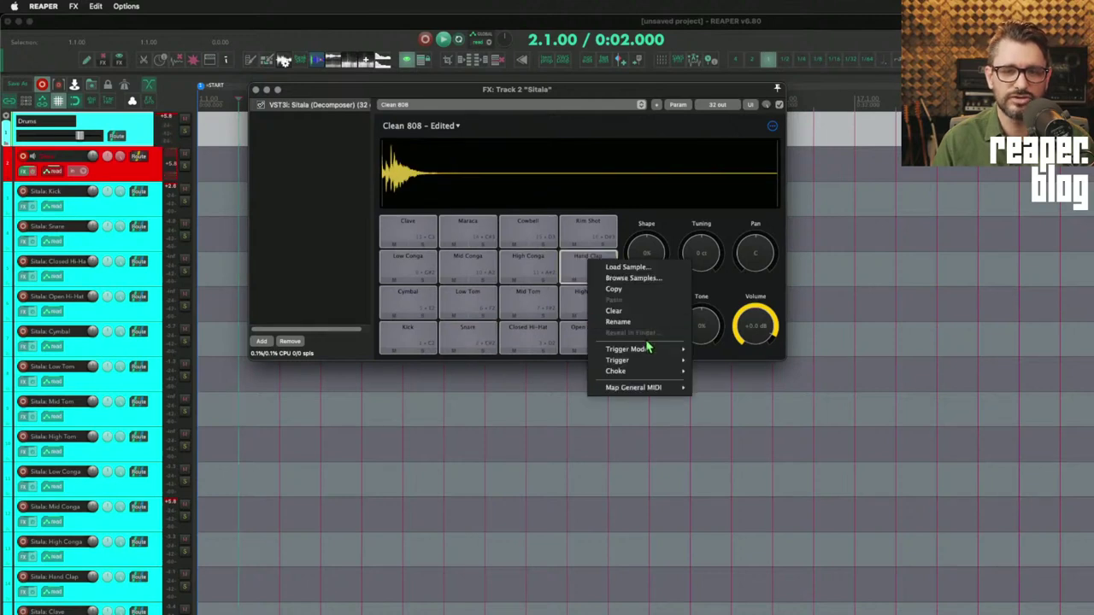
{"action": "mouse_move", "coordinate": [649, 362]}
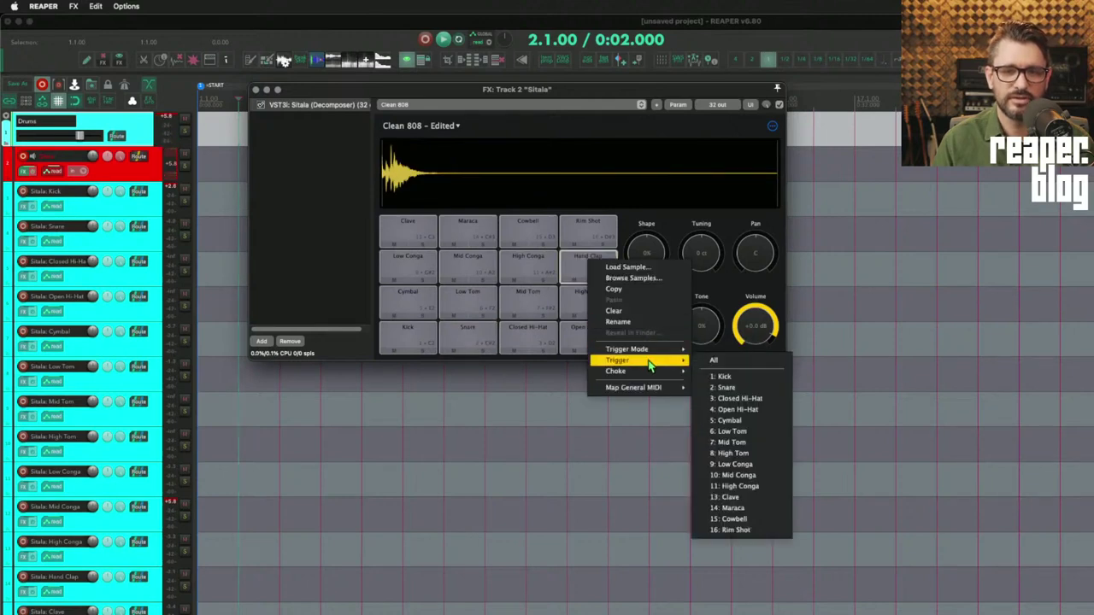
{"action": "left_click", "coordinate": [742, 388]}
{"action": "left_click", "coordinate": [471, 332]}
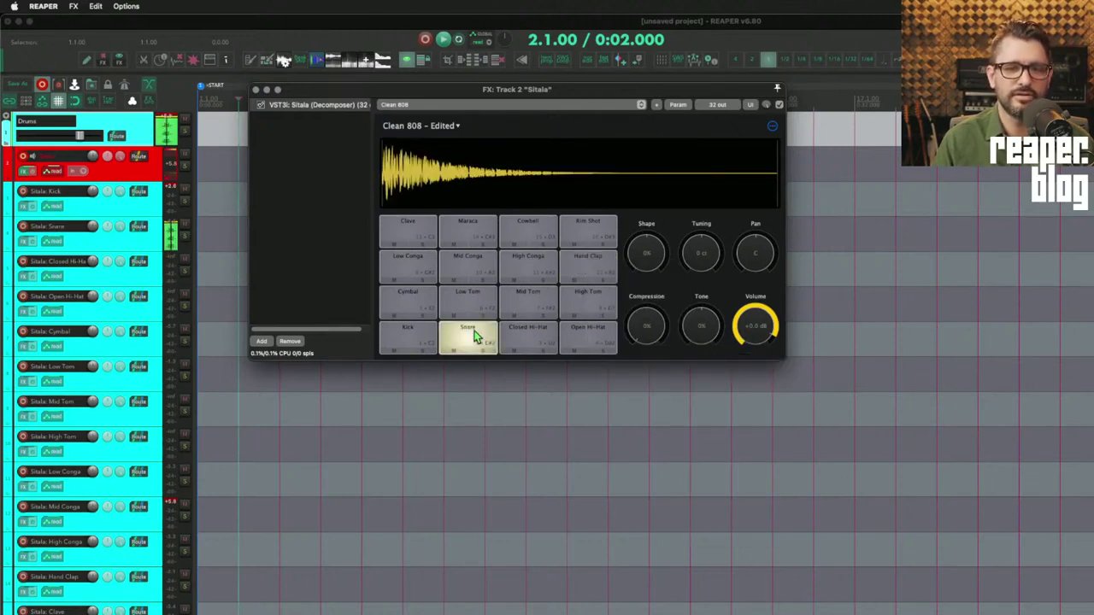
{"action": "left_click", "coordinate": [579, 267]}
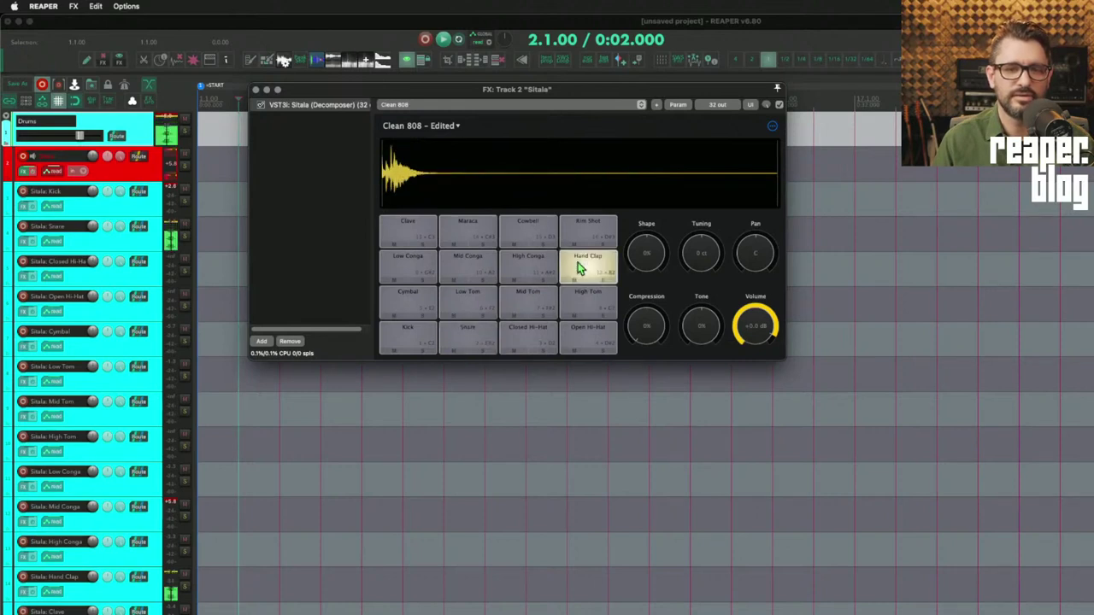
{"action": "left_click", "coordinate": [585, 259]}
{"action": "left_click", "coordinate": [479, 338]}
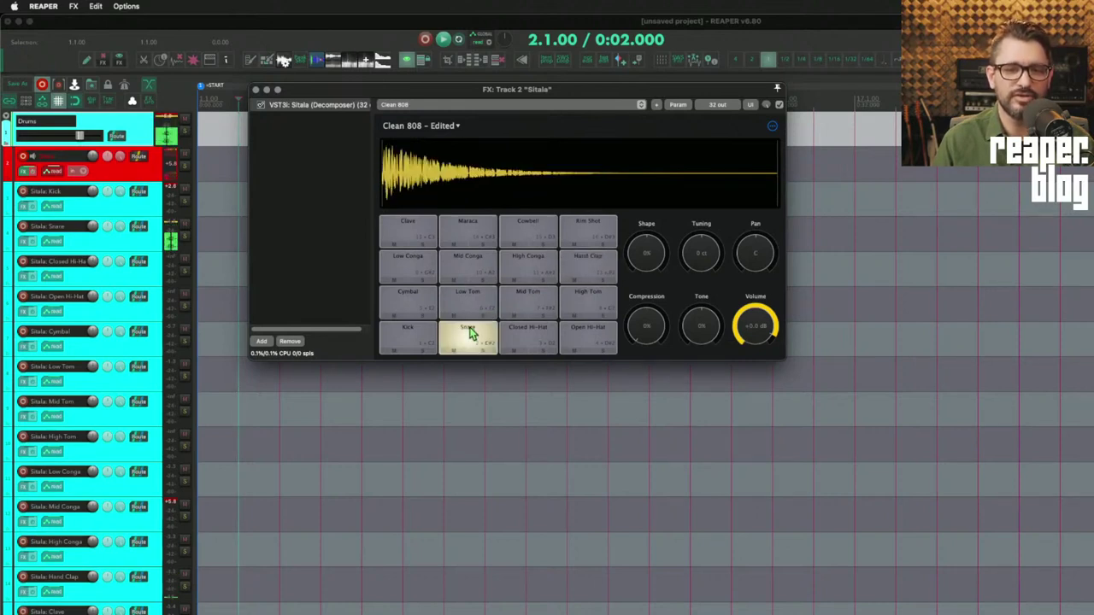
{"action": "left_click", "coordinate": [479, 337]}
- Set the Snare pad to trigger the Hand Clap pad, and audition the Snare
{"action": "right_click", "coordinate": [589, 259]}
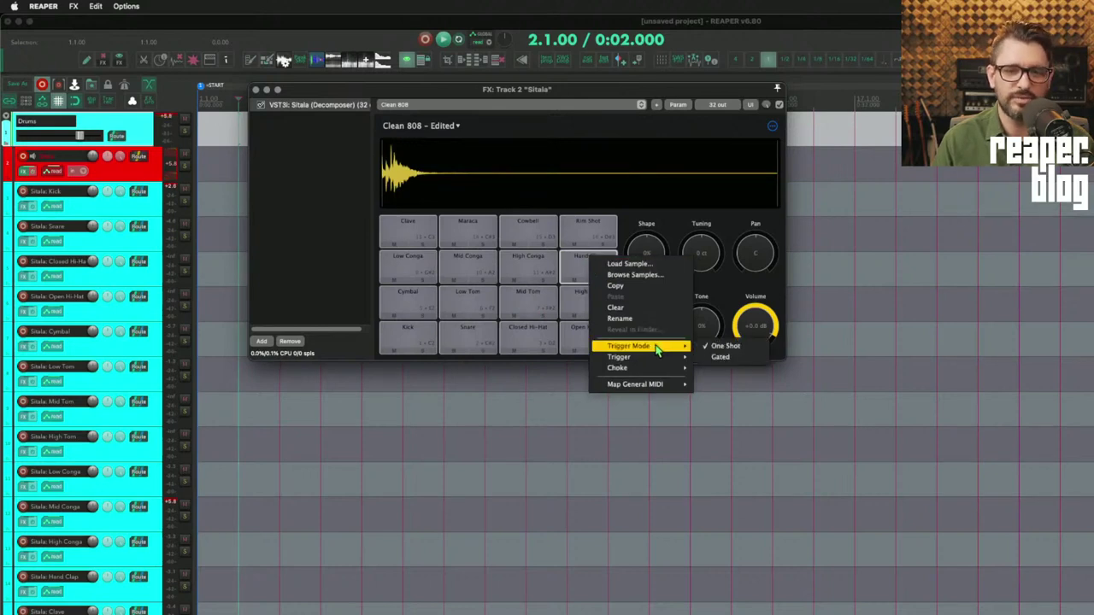
{"action": "right_click", "coordinate": [474, 329]}
{"action": "mouse_move", "coordinate": [513, 425]}
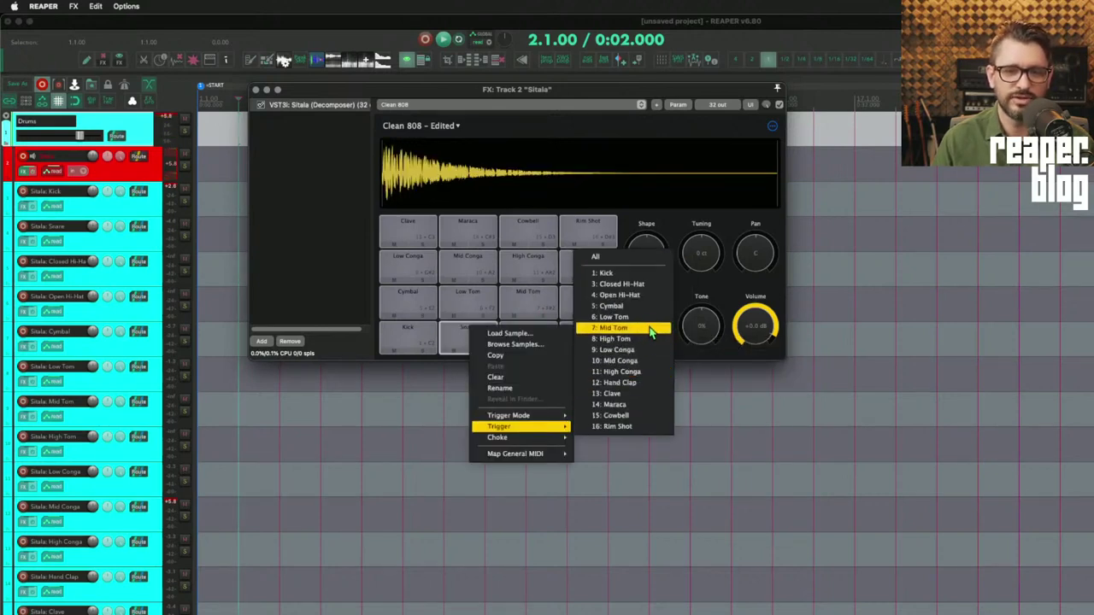
{"action": "left_click", "coordinate": [649, 383]}
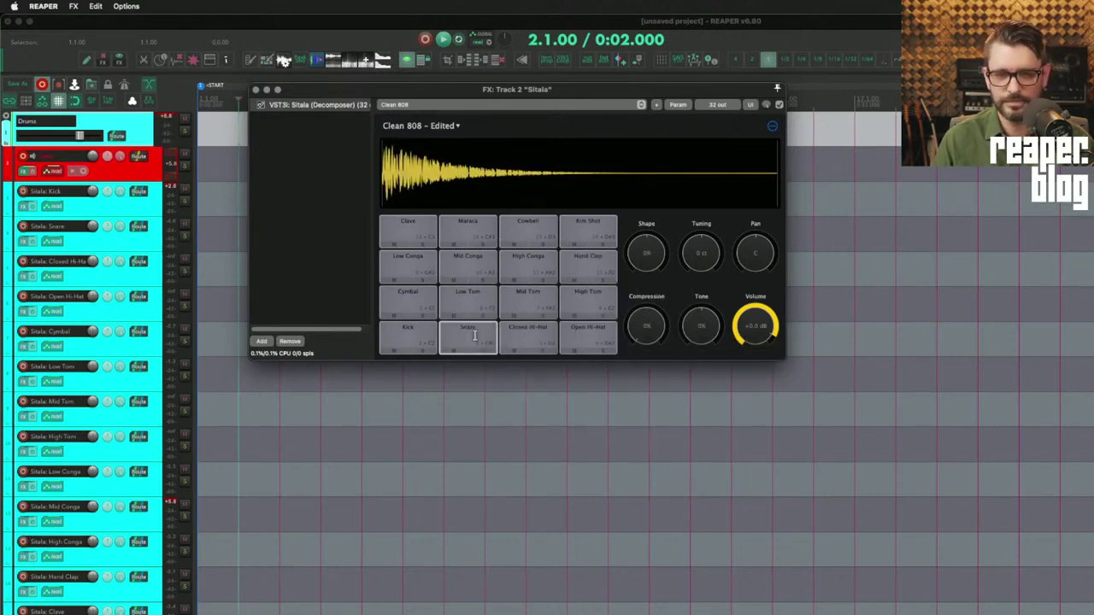
{"action": "left_click", "coordinate": [476, 340]}
- Add Clave to the pads triggered by the Snare pad, and audition the Snare
{"action": "right_click", "coordinate": [476, 340]}
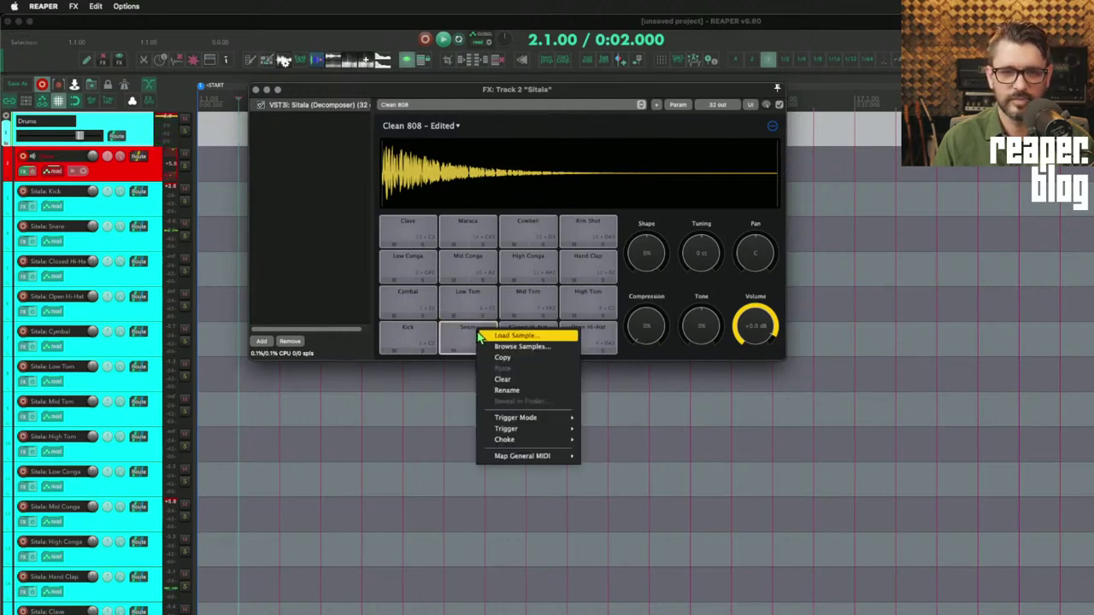
{"action": "mouse_move", "coordinate": [547, 434]}
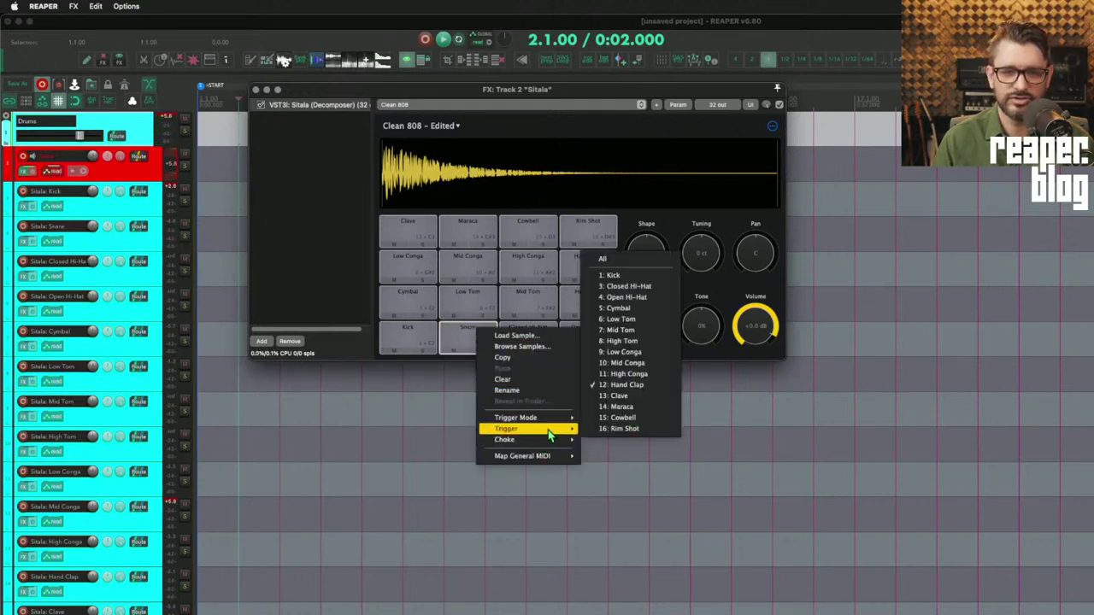
{"action": "left_click", "coordinate": [618, 395]}
{"action": "left_click", "coordinate": [467, 335]}
{"action": "left_click", "coordinate": [469, 335]}
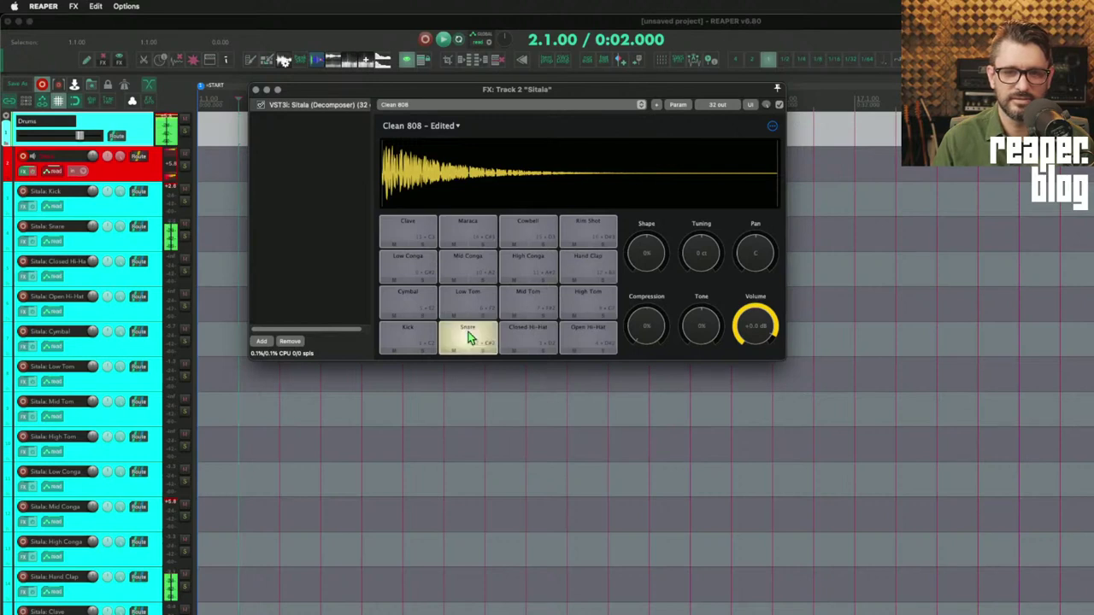
{"action": "left_click", "coordinate": [486, 333]}
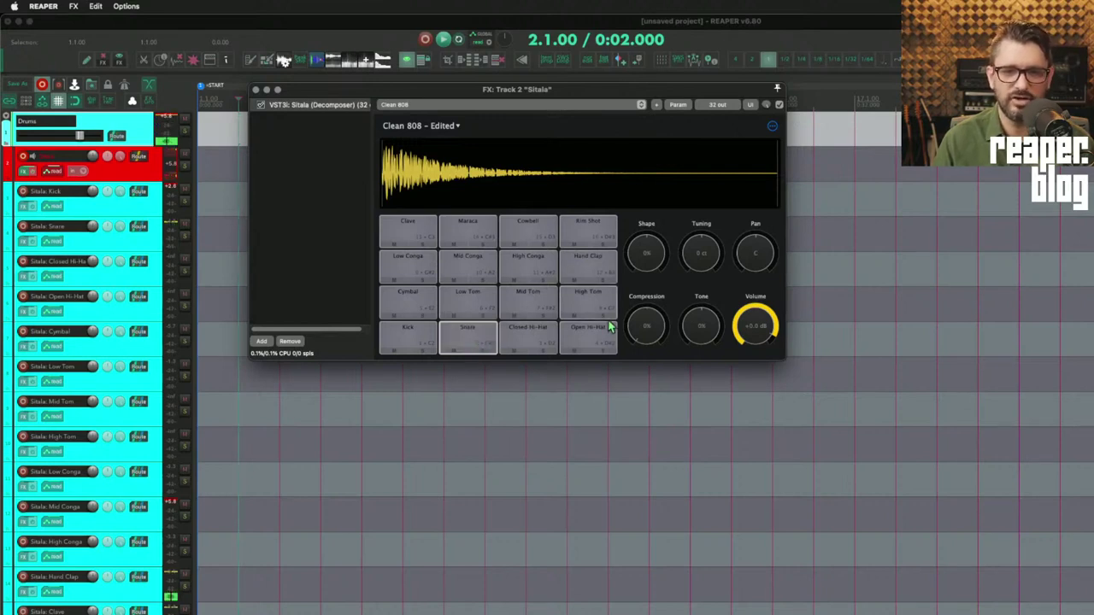
- Examine the Snare pad's Choke options
{"action": "right_click", "coordinate": [454, 335]}
{"action": "mouse_move", "coordinate": [505, 443]}
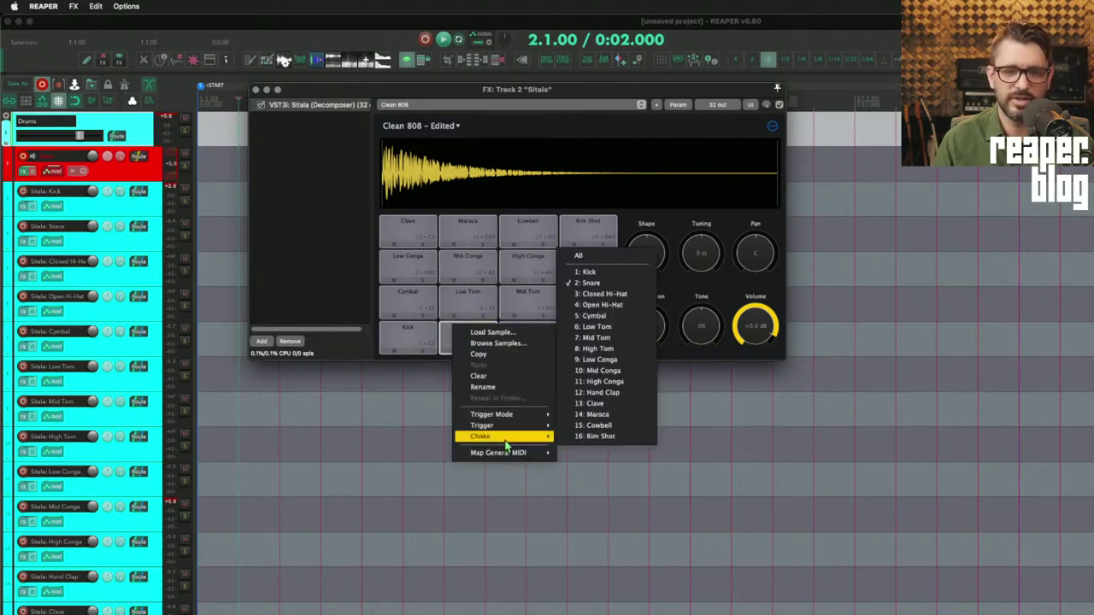
{"action": "left_click", "coordinate": [483, 275]}
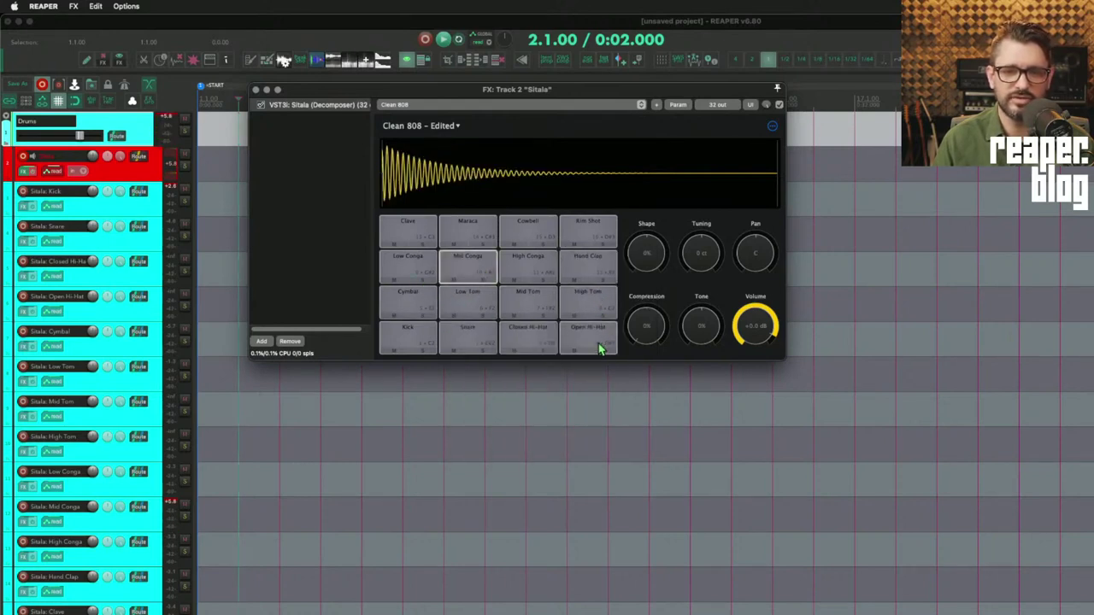
- Audition the Closed Hi-Hat and Open Hi-Hat pads
{"action": "left_click", "coordinate": [535, 336]}
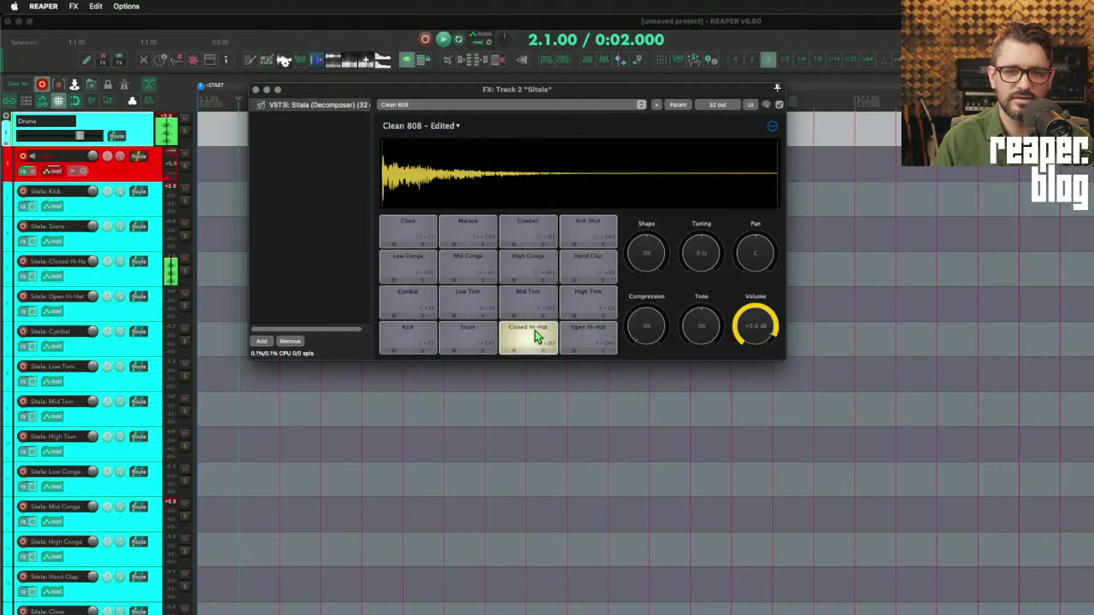
{"action": "left_click", "coordinate": [596, 337]}
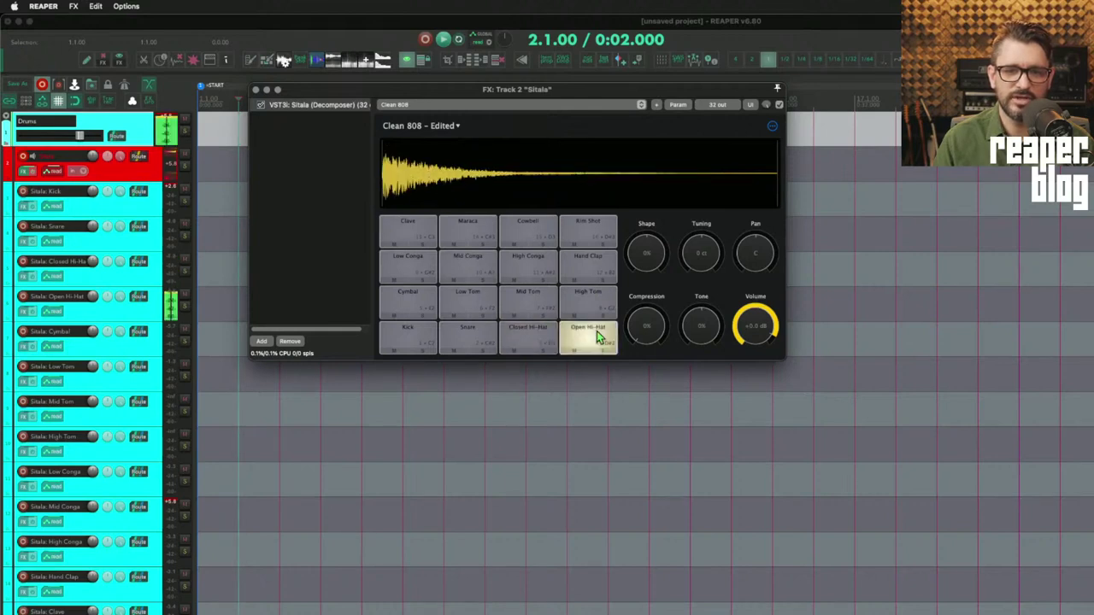
{"action": "left_click", "coordinate": [540, 331]}
- Remove Open Hi-Hat from the Closed Hi-Hat pad's choke targets, and audition both hi-hat pads again
{"action": "right_click", "coordinate": [541, 333]}
{"action": "mouse_move", "coordinate": [584, 434]}
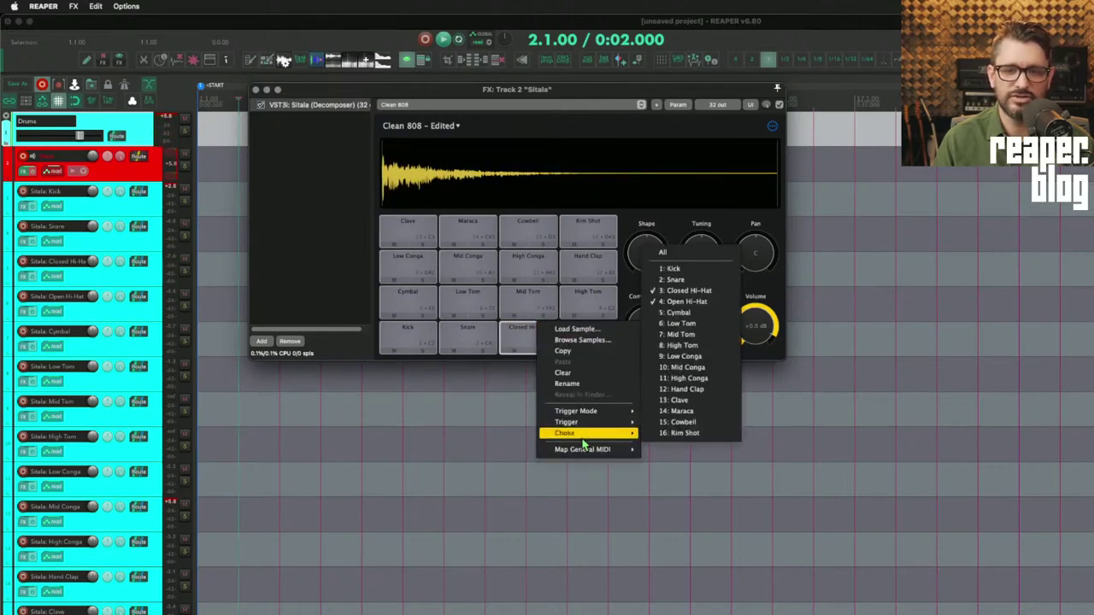
{"action": "left_click", "coordinate": [684, 304]}
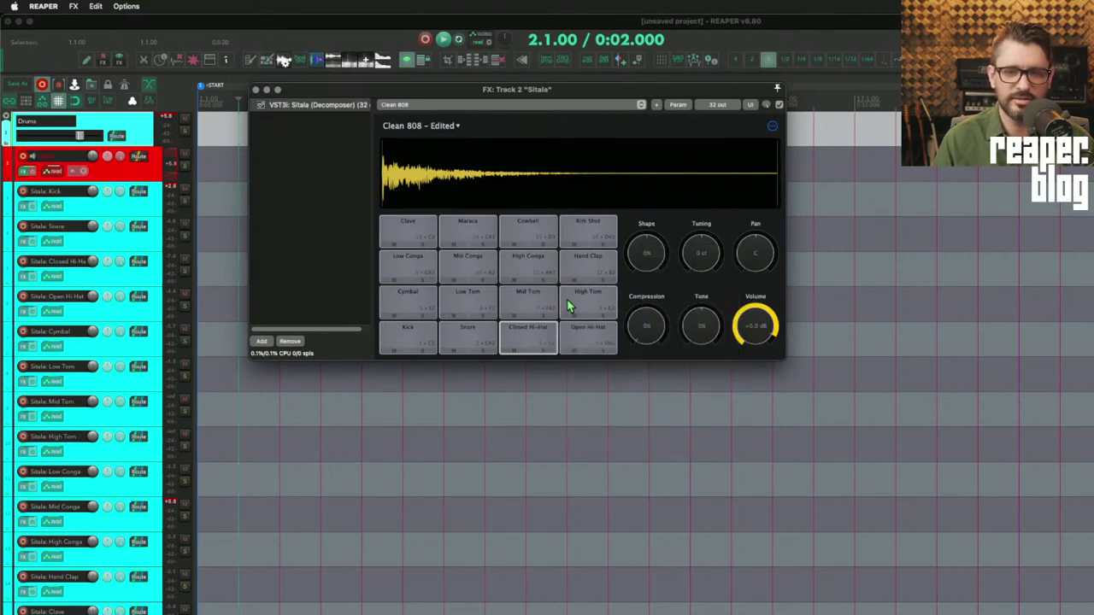
{"action": "left_click", "coordinate": [567, 333]}
{"action": "left_click", "coordinate": [530, 332]}
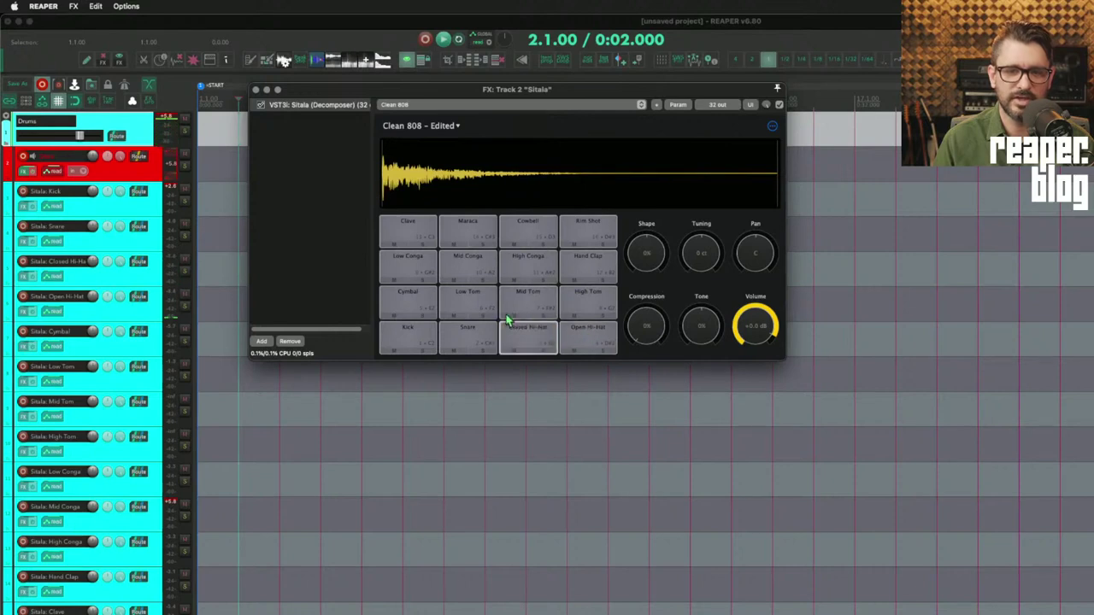
{"action": "left_click", "coordinate": [529, 331]}
{"action": "left_click", "coordinate": [581, 334]}
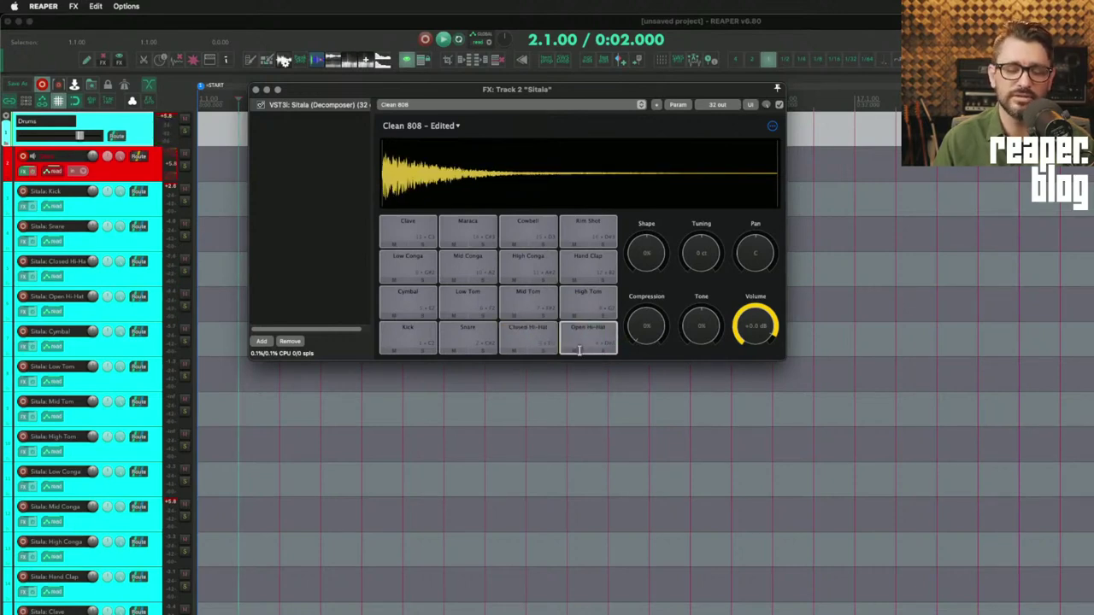
- Turn off the Kick pad's choking of itself, and audition the Kick with repeated hits
{"action": "left_click", "coordinate": [412, 336]}
{"action": "right_click", "coordinate": [413, 333]}
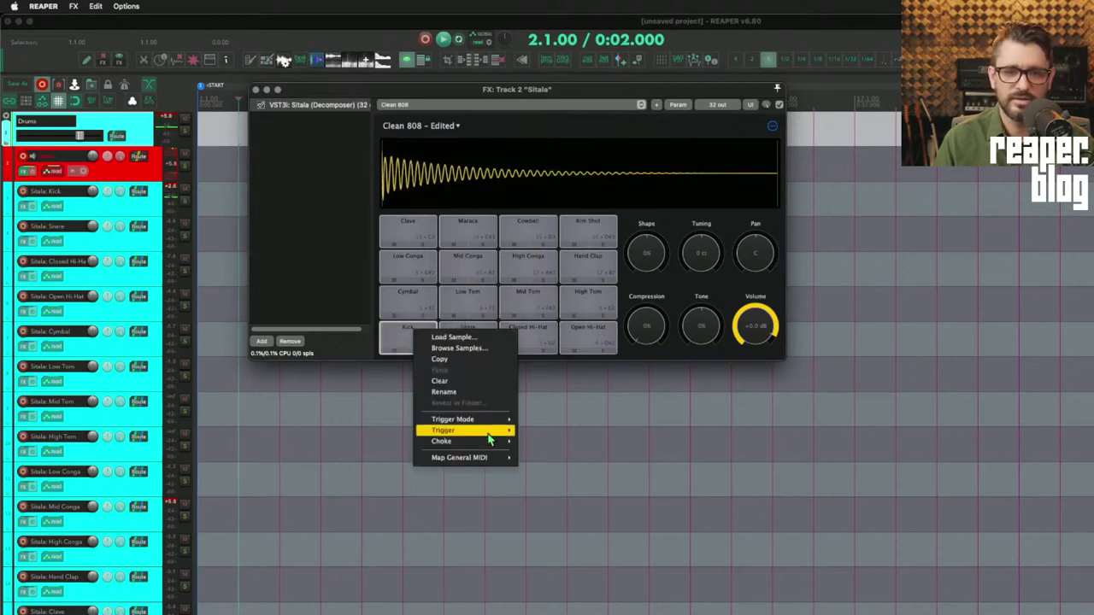
{"action": "mouse_move", "coordinate": [484, 442]}
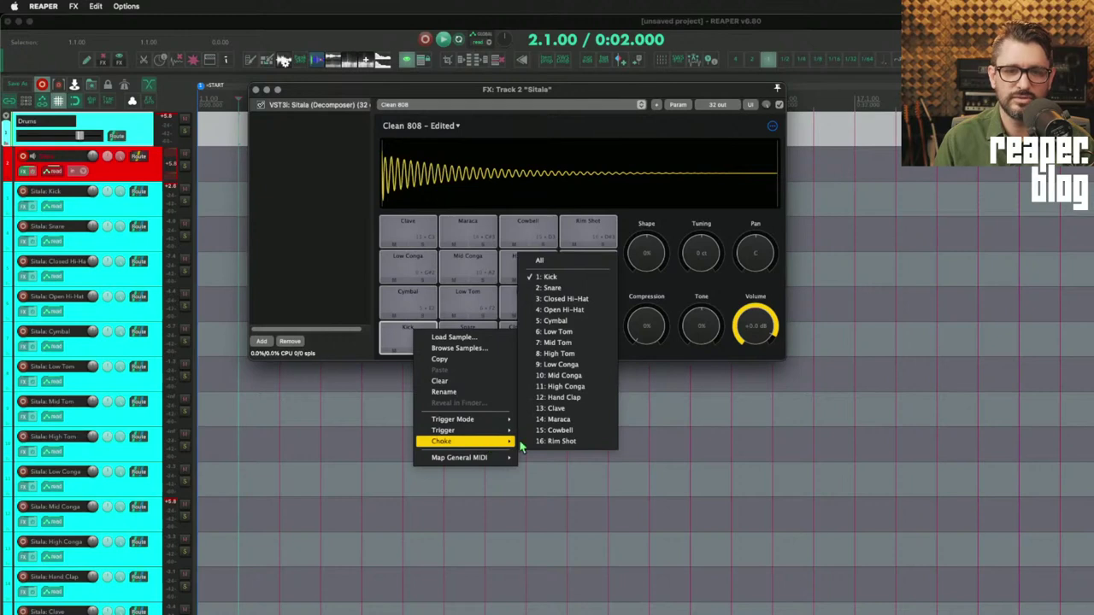
{"action": "left_click", "coordinate": [553, 278]}
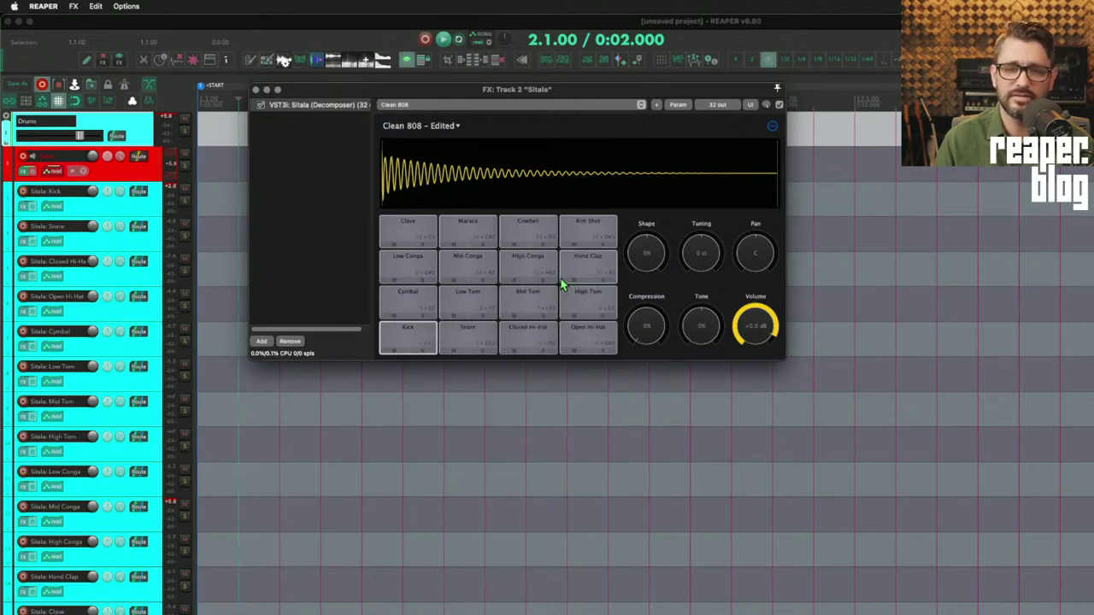
{"action": "left_click", "coordinate": [410, 331]}
{"action": "left_click", "coordinate": [410, 331]}
{"action": "left_click", "coordinate": [410, 331]}
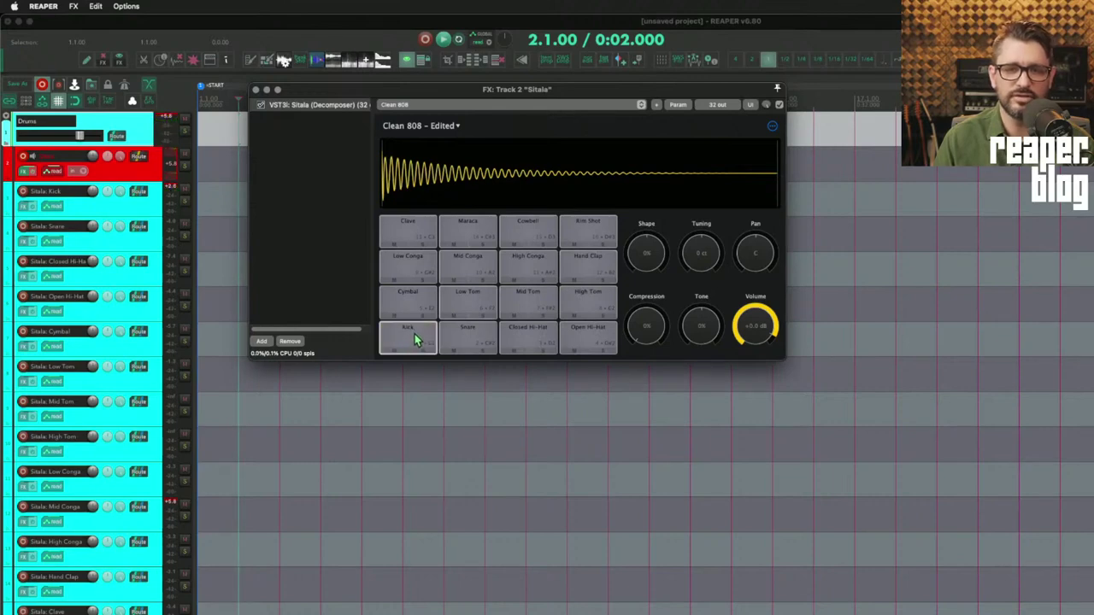
- Turn the Kick pad's choking of itself back on, and audition the Kick
{"action": "right_click", "coordinate": [414, 334]}
{"action": "mouse_move", "coordinate": [485, 454]}
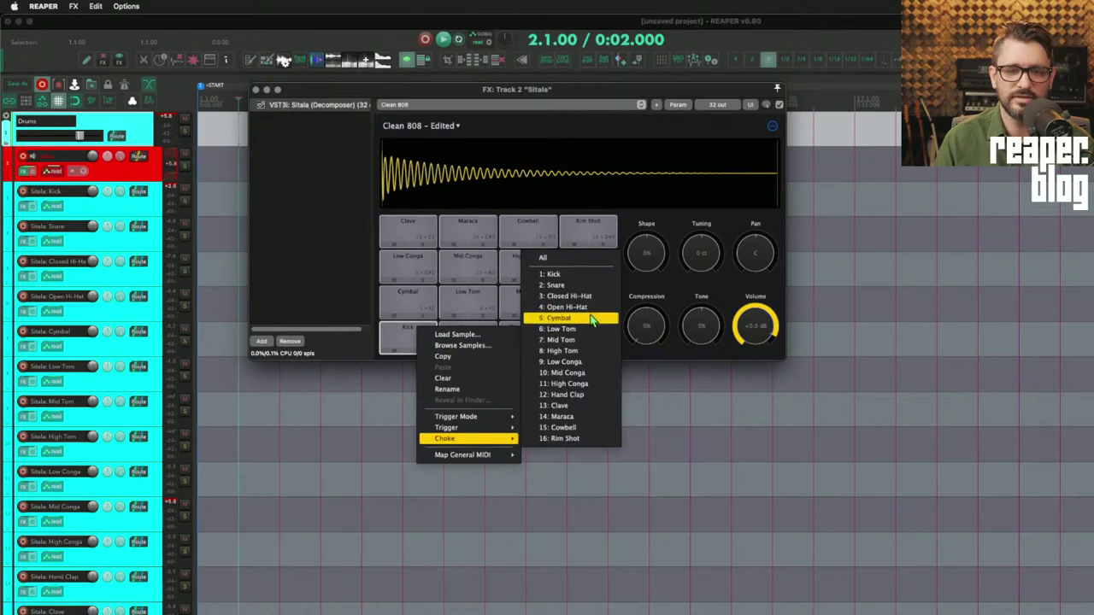
{"action": "left_click", "coordinate": [581, 271]}
{"action": "left_click", "coordinate": [416, 330]}
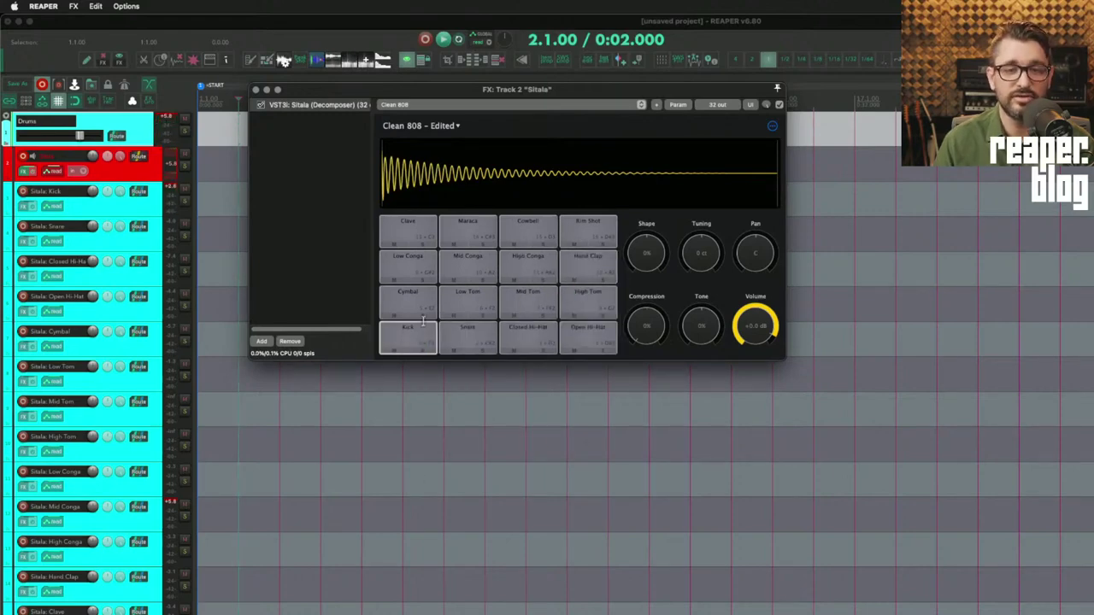
- Switch to an empty untitled kit and open the inner RD-6 Samples folder in Finder, with its window moved aside
{"action": "left_click", "coordinate": [547, 272]}
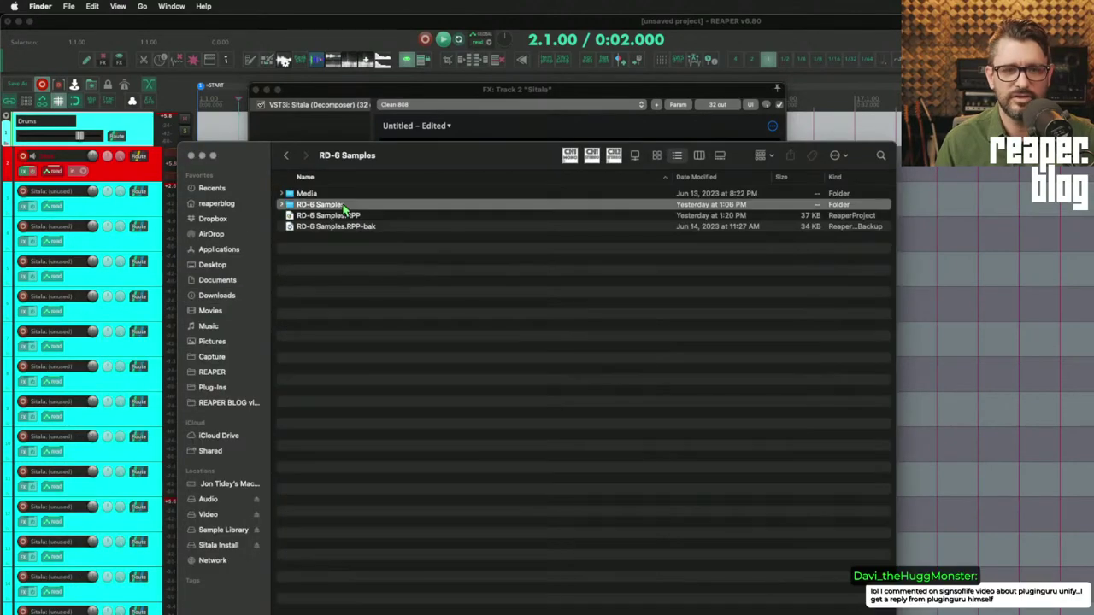
{"action": "double_click", "coordinate": [344, 207]}
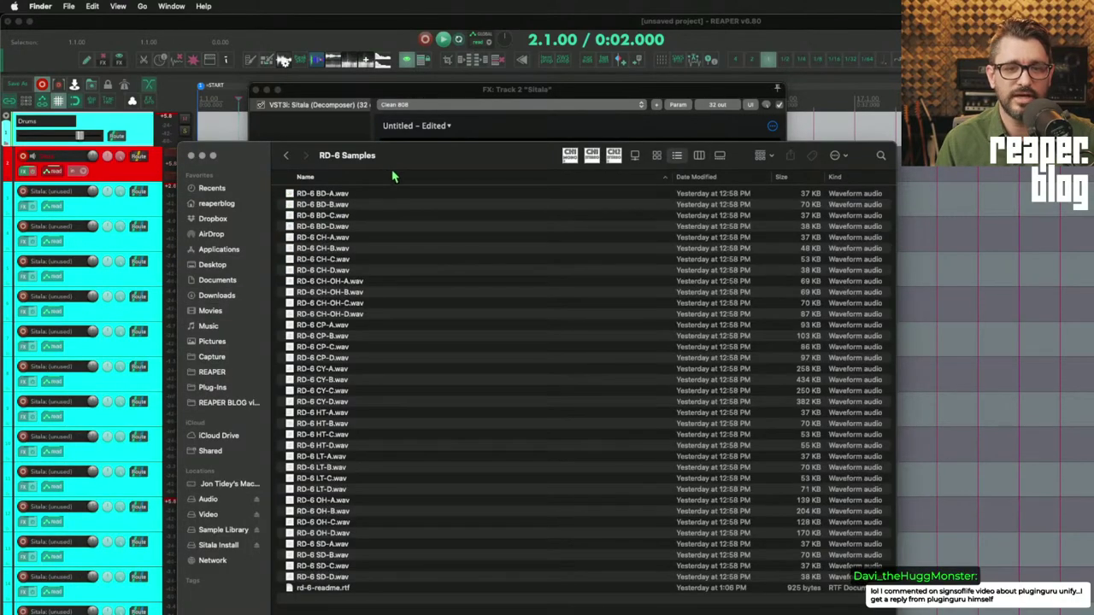
{"action": "left_click_drag", "start_coordinate": [398, 159], "coordinate": [629, 110]}
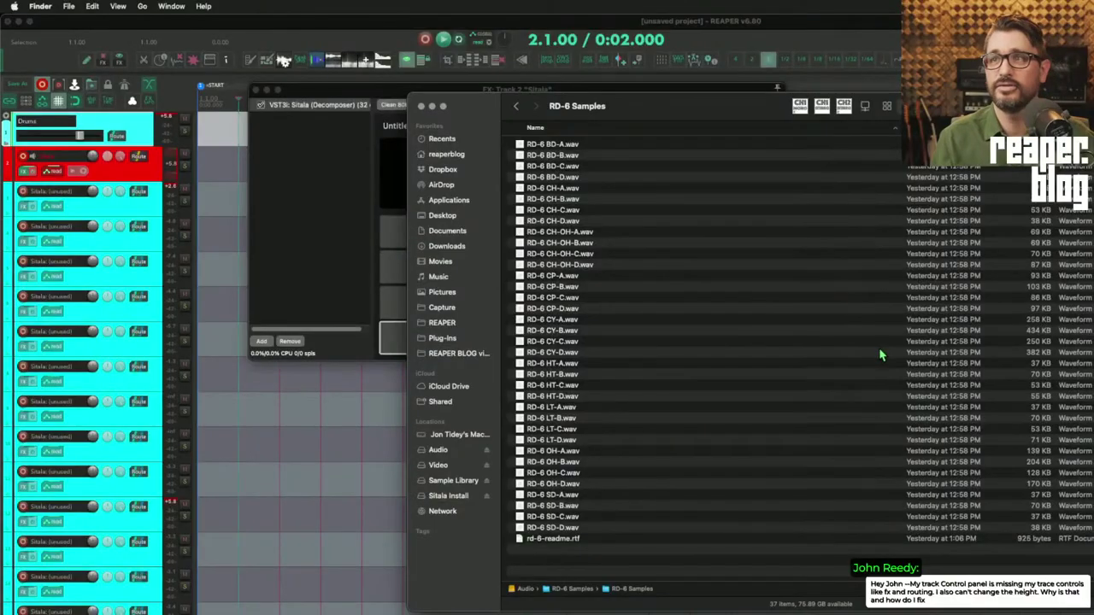
- Browse the RD-6 sample files one by one, restarting from RD-6 BD-A.wav and checking the bass drum variants
{"action": "key", "text": "Down"}
{"action": "key", "text": "Down"}
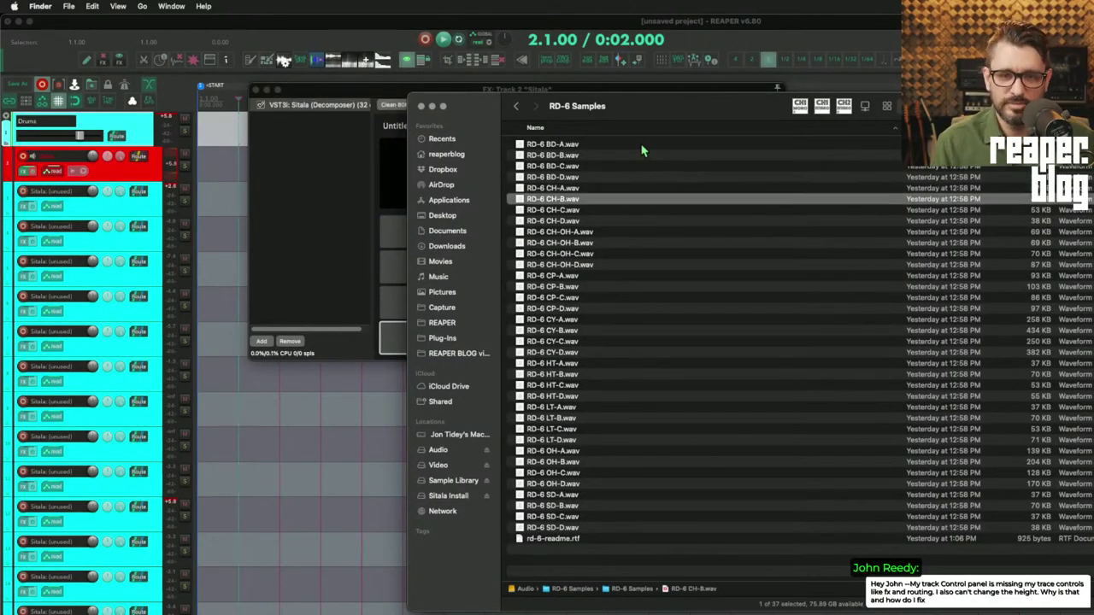
{"action": "key", "text": "Down"}
{"action": "key", "text": "Down"}
{"action": "key", "text": "Down"}
{"action": "key", "text": "Down"}
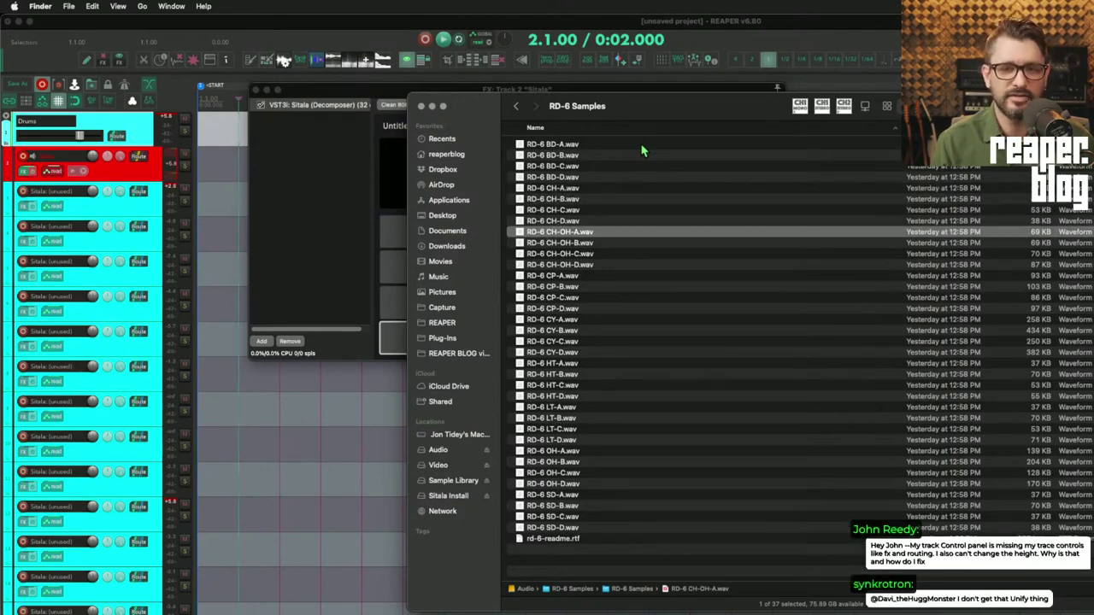
{"action": "left_click", "coordinate": [632, 145]}
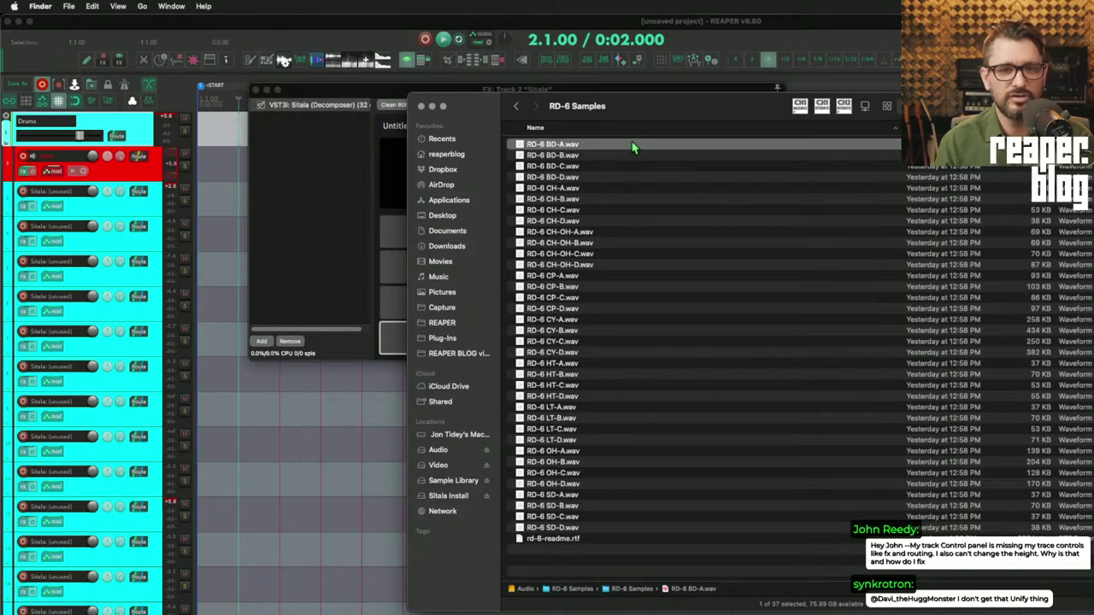
{"action": "key", "text": "Down"}
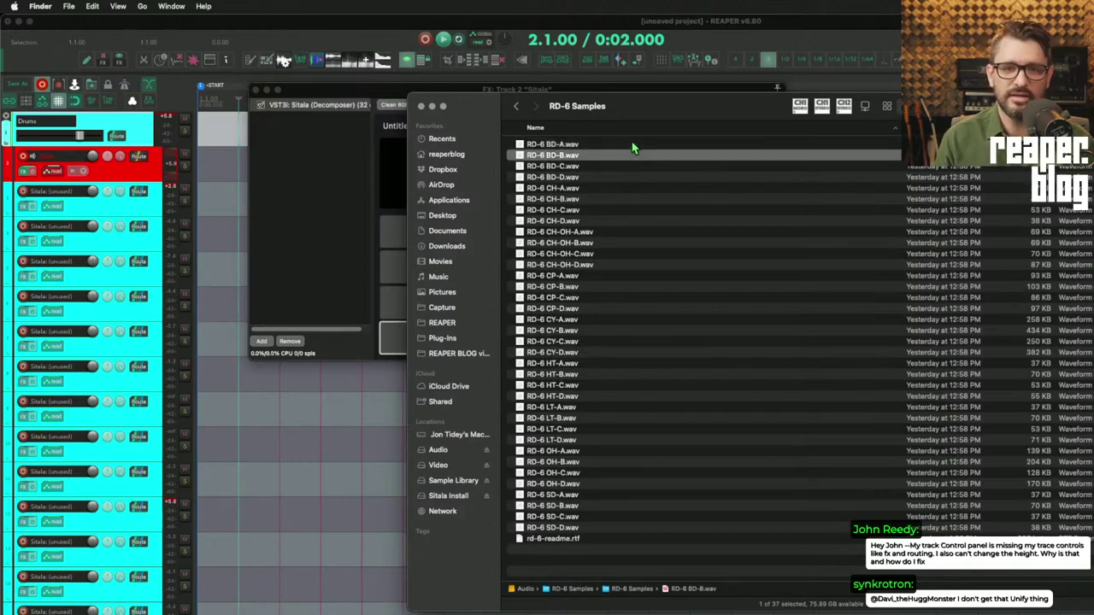
{"action": "key", "text": "Down"}
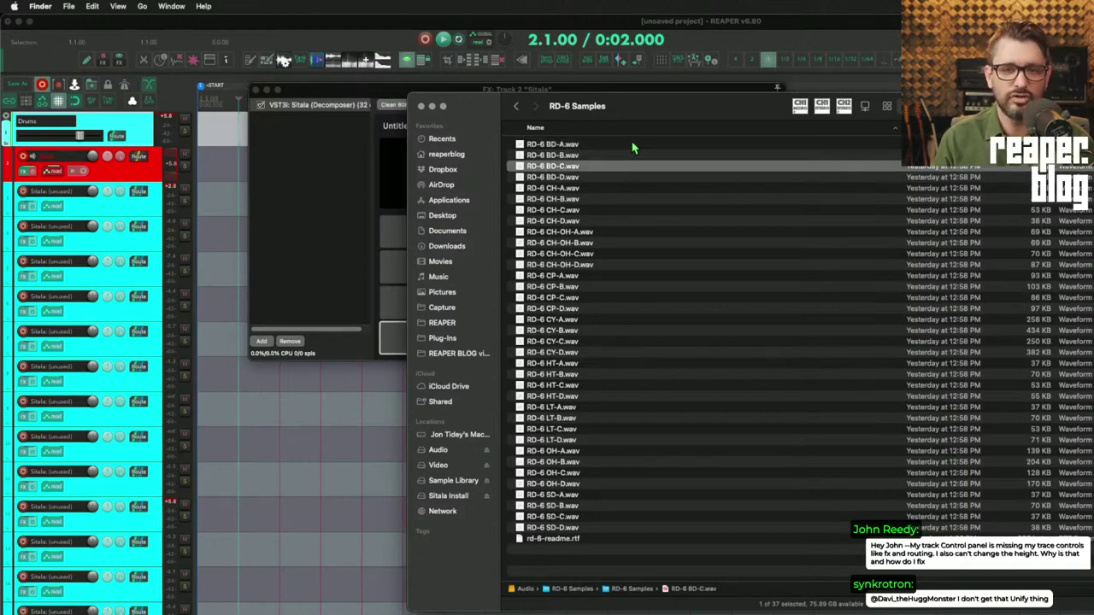
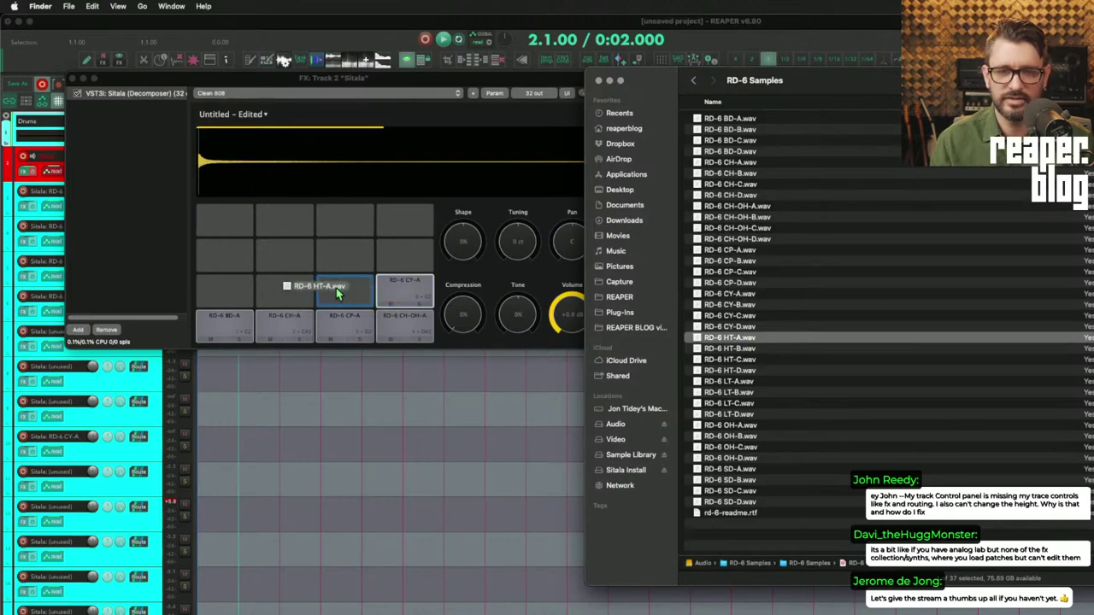
- Load RD-6 LT-A, OH-A and SD-A from Finder onto the next empty Sitala pads
{"action": "left_click", "coordinate": [754, 383]}
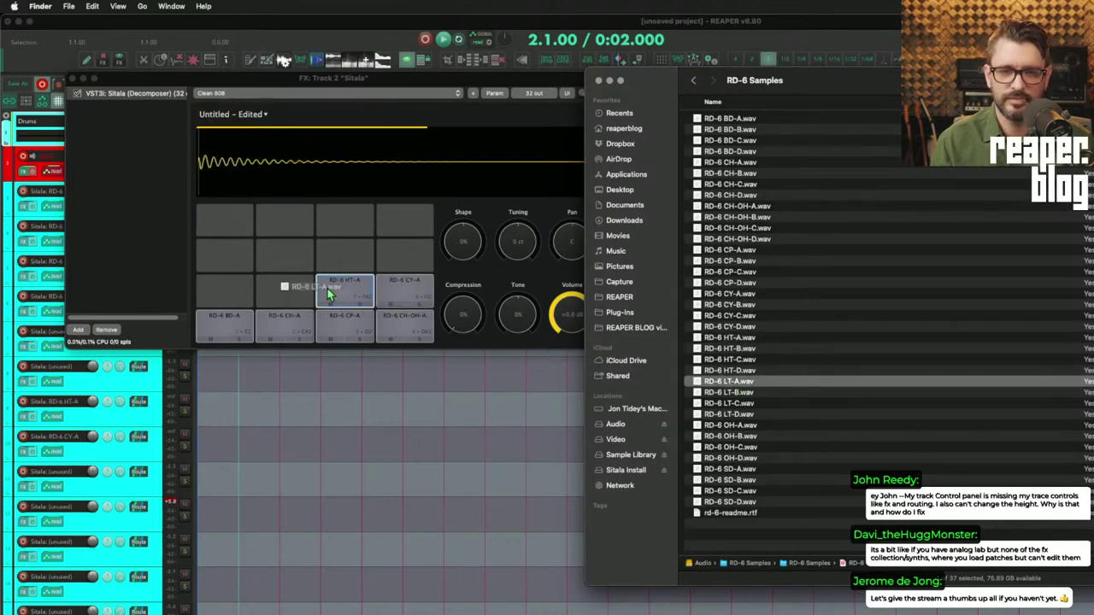
{"action": "left_click", "coordinate": [749, 426]}
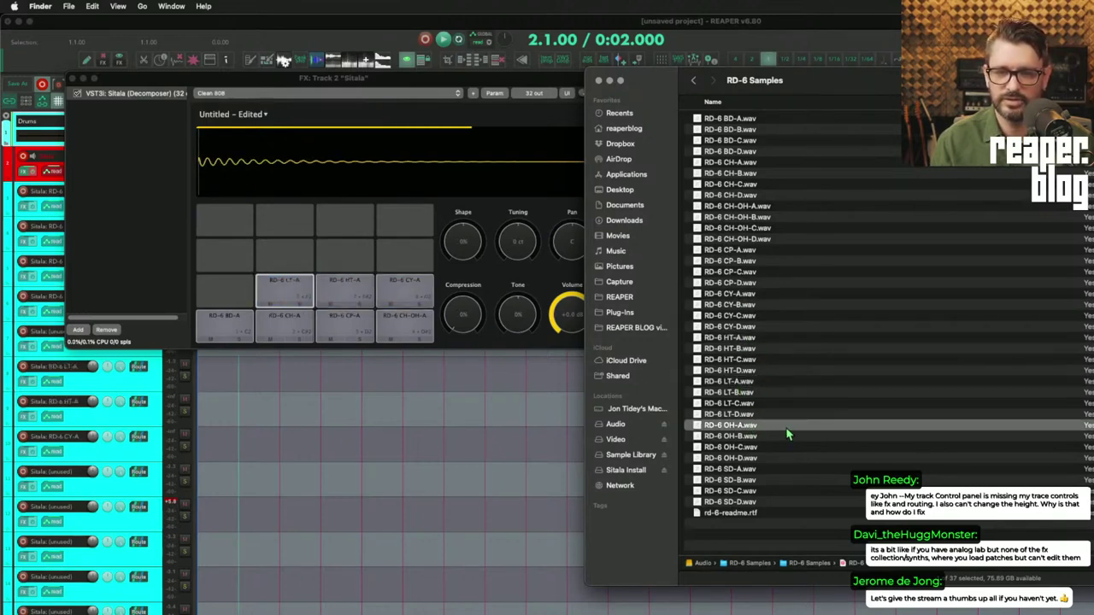
{"action": "left_click", "coordinate": [768, 469]}
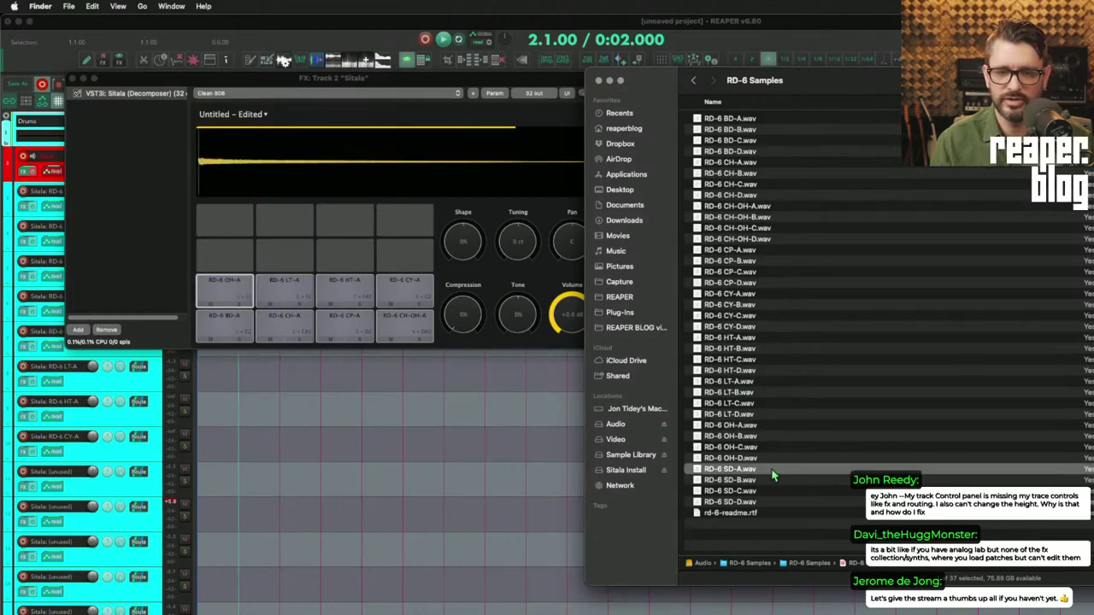
{"action": "left_click_drag", "start_coordinate": [298, 284], "coordinate": [238, 258]}
- Return to REAPER and audition the loaded RD-6 pads one after another
{"action": "left_click", "coordinate": [136, 240]}
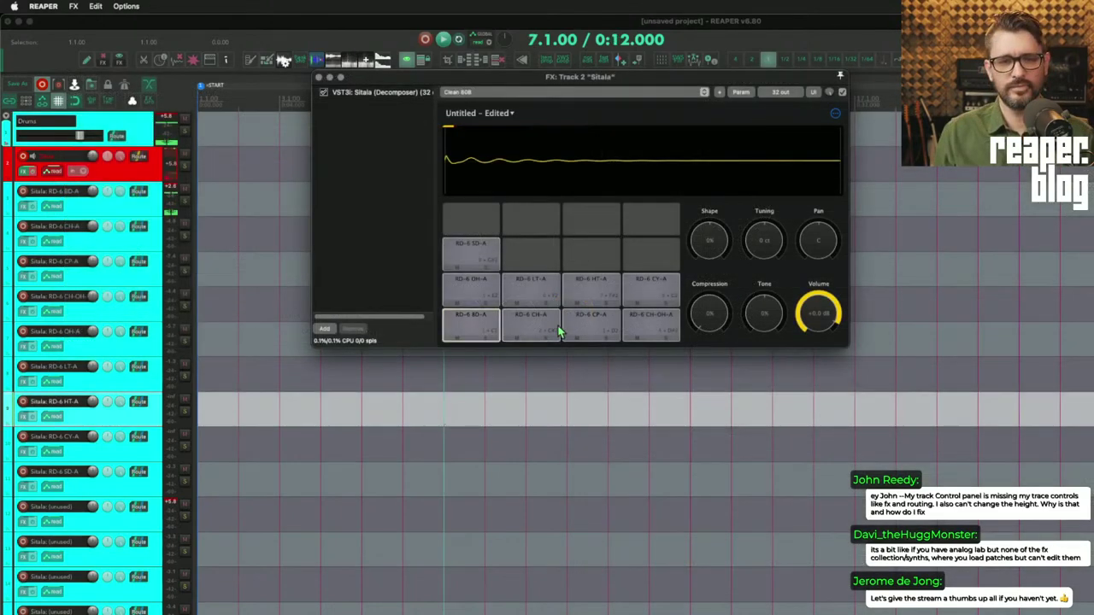
{"action": "left_click", "coordinate": [554, 332]}
{"action": "left_click", "coordinate": [608, 334]}
{"action": "left_click", "coordinate": [649, 334]}
{"action": "left_click", "coordinate": [479, 293]}
{"action": "left_click", "coordinate": [531, 295]}
{"action": "left_click", "coordinate": [579, 288]}
{"action": "left_click", "coordinate": [667, 292]}
{"action": "left_click", "coordinate": [485, 261]}
{"action": "left_click", "coordinate": [590, 323]}
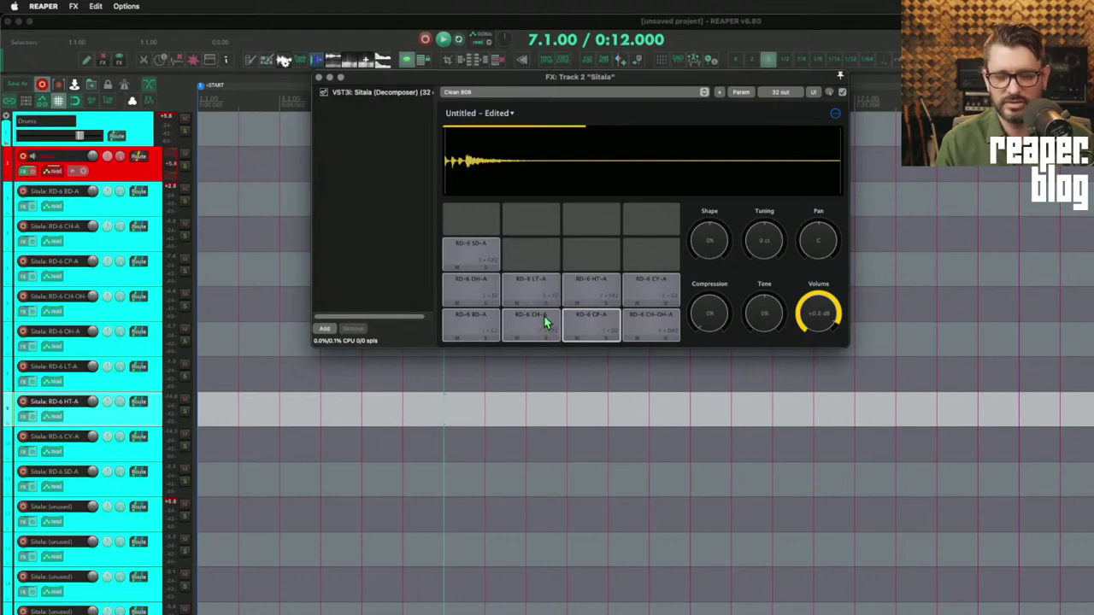
- Move the LT-A, HT-A and CY-A pads up to the third pad row, and CH-A and CP-A to the second row
{"action": "left_click_drag", "start_coordinate": [540, 300], "coordinate": [531, 256]}
{"action": "left_click_drag", "start_coordinate": [578, 293], "coordinate": [646, 256]}
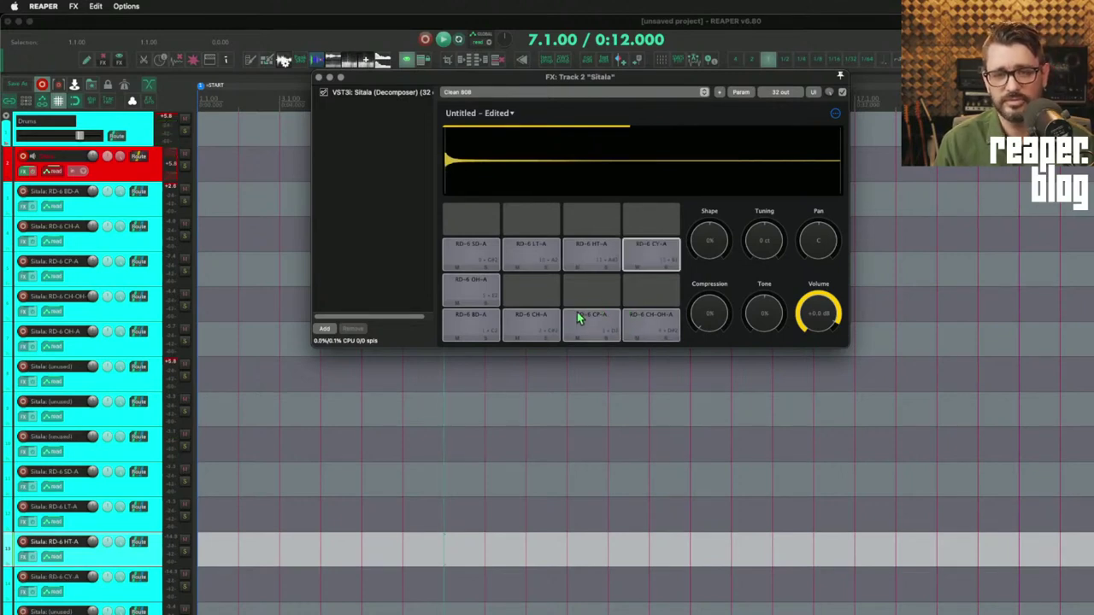
{"action": "left_click_drag", "start_coordinate": [526, 330], "coordinate": [528, 293]}
{"action": "left_click_drag", "start_coordinate": [607, 324], "coordinate": [634, 311]}
- Arrange BD-A, SD-A and CH-A on the first three pads of the lowest row, and audition the CH-A and CH-OH-A pads
{"action": "left_click_drag", "start_coordinate": [471, 325], "coordinate": [551, 324]}
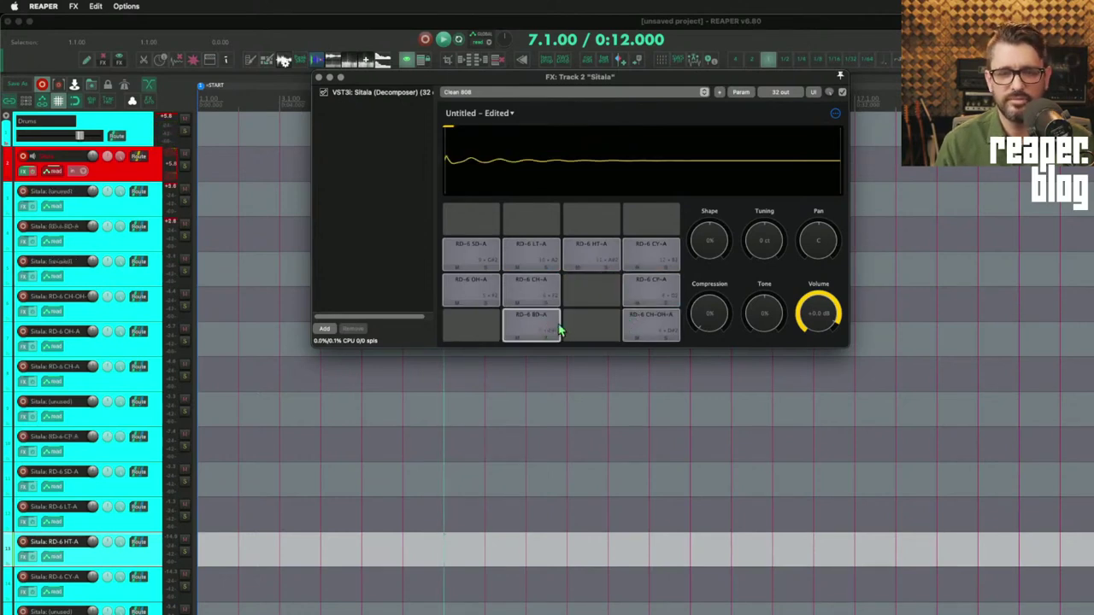
{"action": "left_click", "coordinate": [598, 337]}
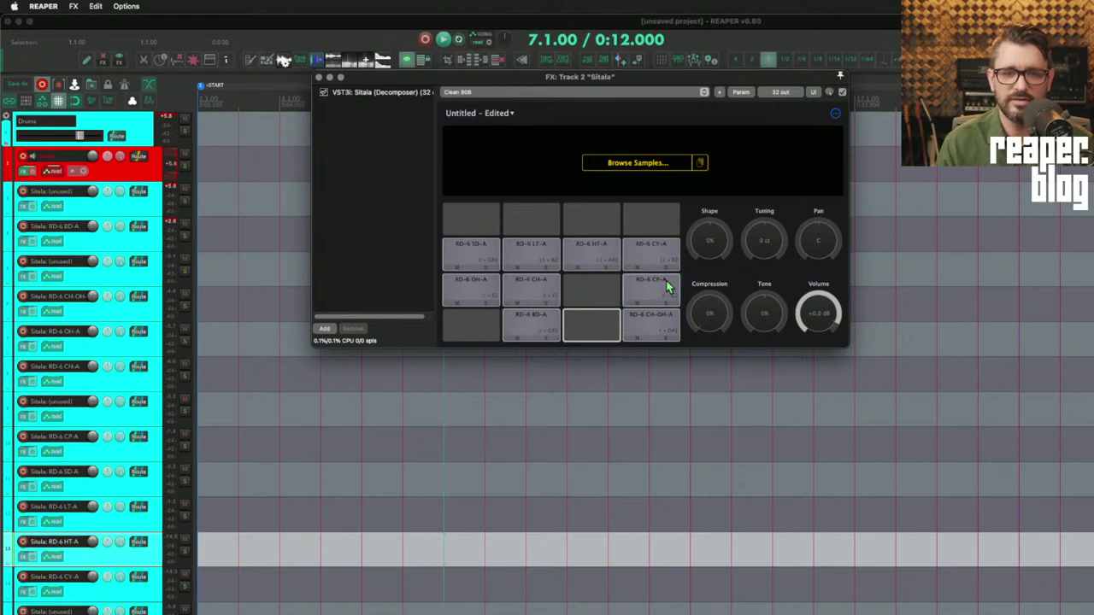
{"action": "left_click", "coordinate": [540, 326]}
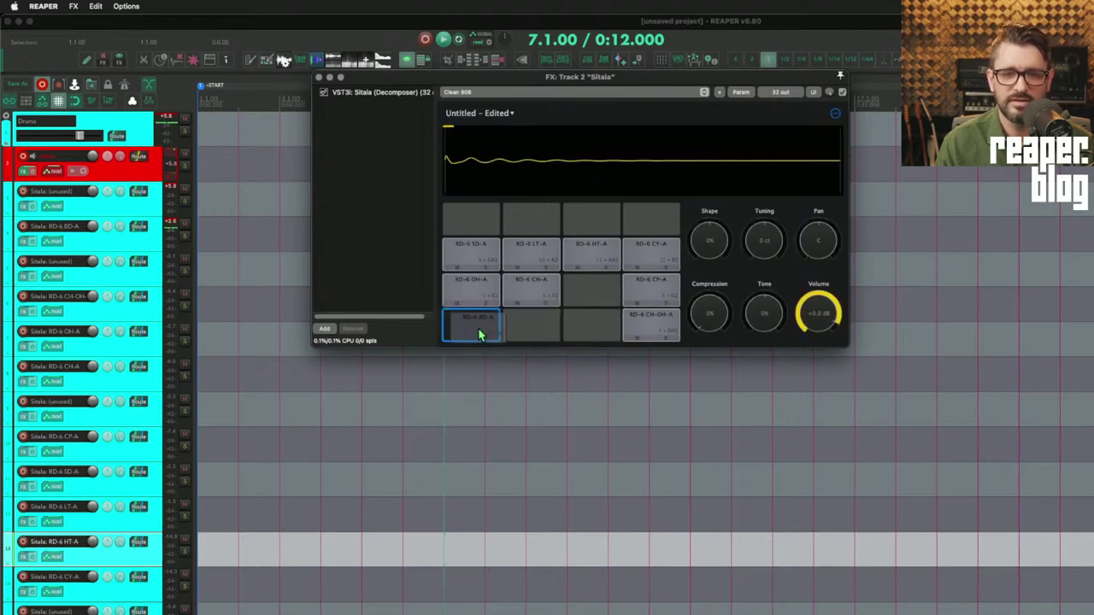
{"action": "left_click_drag", "start_coordinate": [472, 251], "coordinate": [598, 324]}
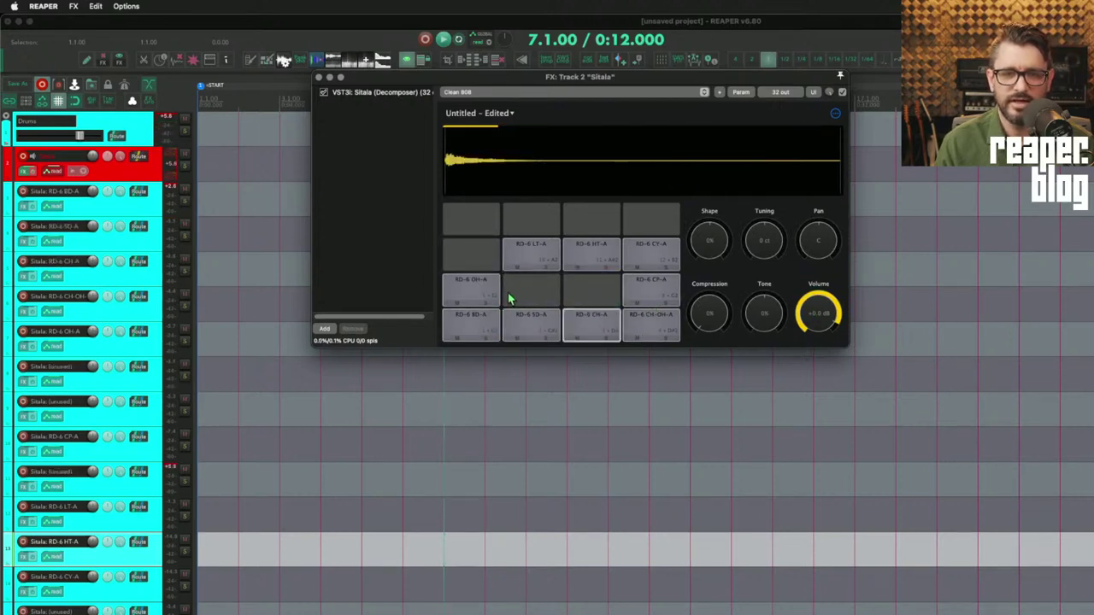
{"action": "left_click", "coordinate": [595, 319]}
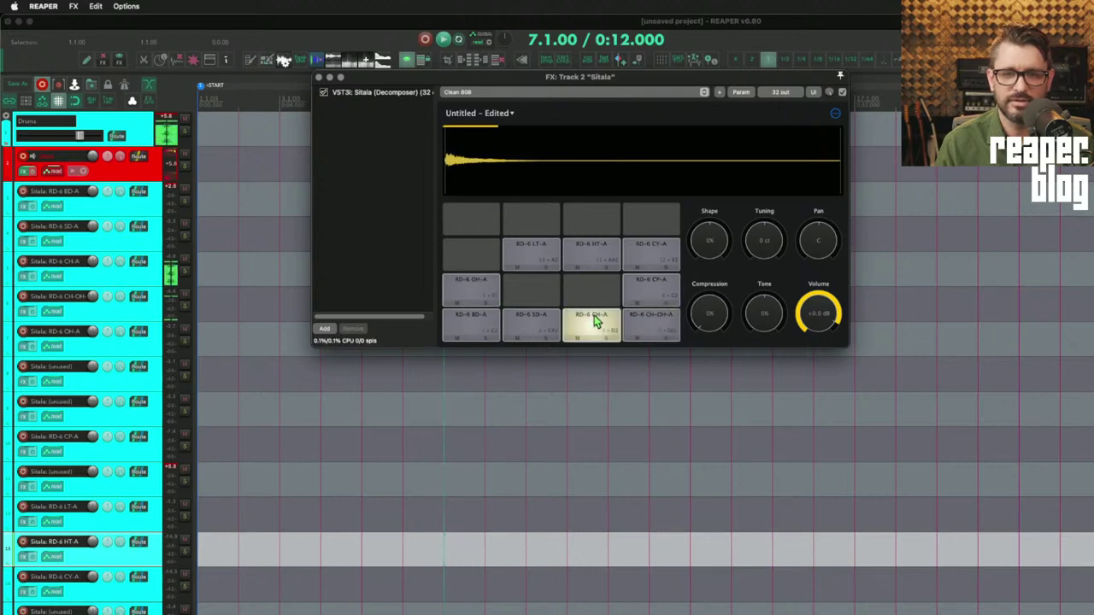
{"action": "left_click", "coordinate": [598, 320]}
{"action": "left_click", "coordinate": [646, 316]}
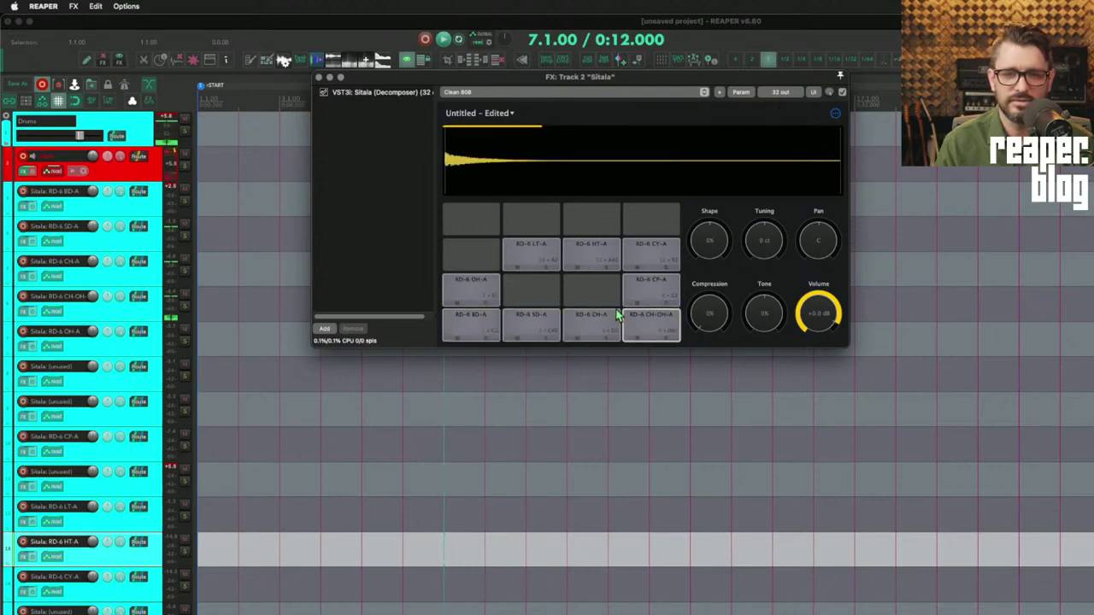
- Place CP-A, LT-A and HT-A after OH-A in the second pad row, and CY-A on the first pad of the third row
{"action": "left_click_drag", "start_coordinate": [646, 288], "coordinate": [513, 294]}
{"action": "left_click", "coordinate": [471, 293]}
{"action": "left_click", "coordinate": [529, 293]}
{"action": "left_click", "coordinate": [540, 258]}
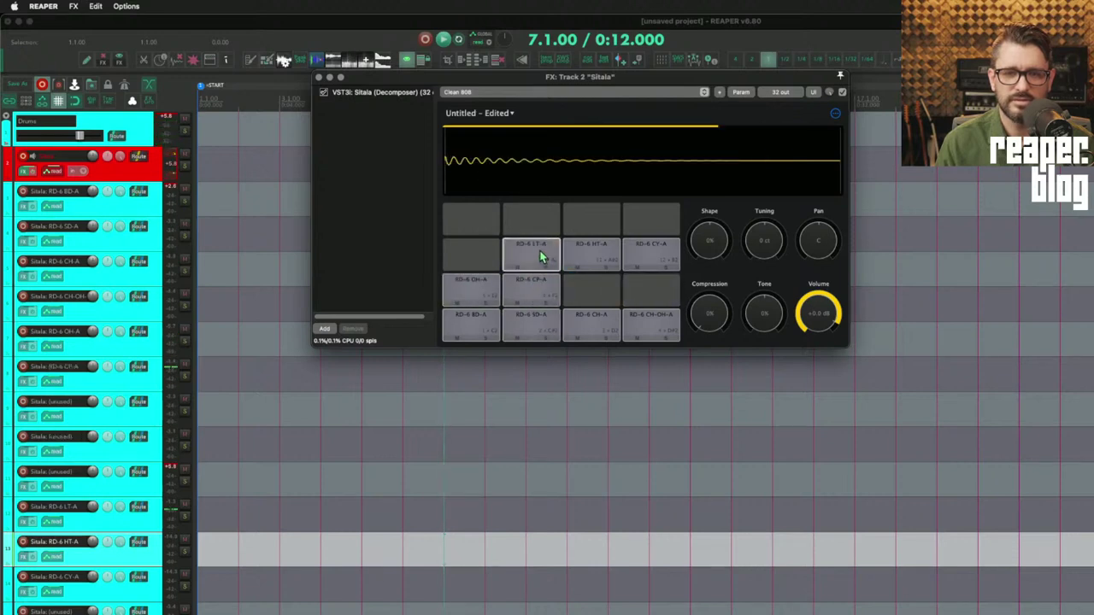
{"action": "left_click_drag", "start_coordinate": [542, 249], "coordinate": [479, 265]}
- Audition all nine rearranged pads, from BD-A through the second row to CY-A
{"action": "left_click", "coordinate": [473, 323]}
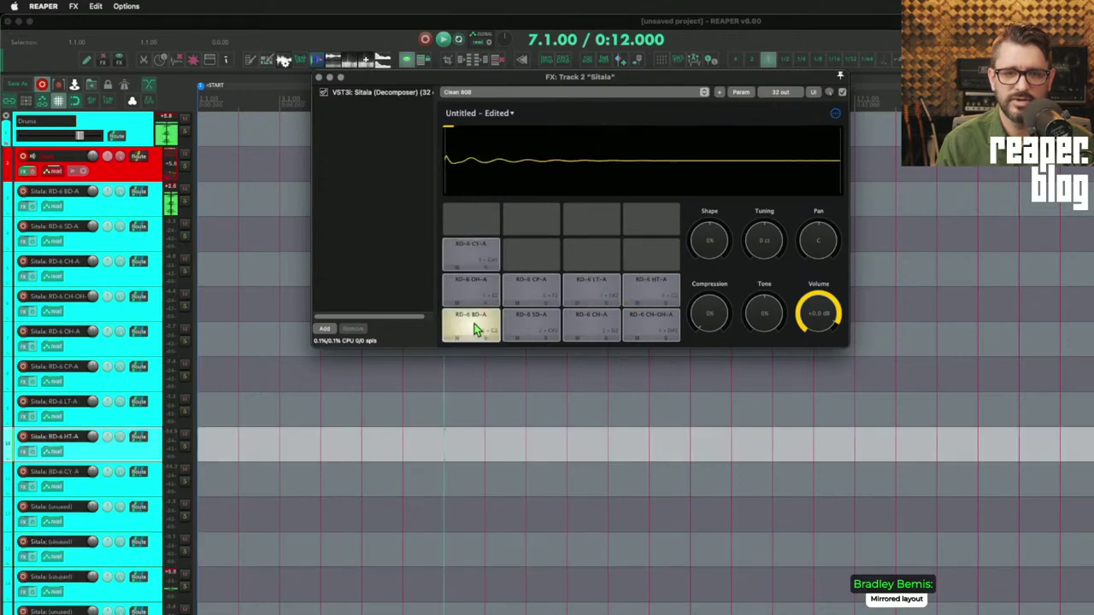
{"action": "left_click", "coordinate": [549, 322]}
{"action": "left_click", "coordinate": [598, 325]}
{"action": "left_click", "coordinate": [650, 325]}
{"action": "left_click", "coordinate": [662, 299]}
{"action": "left_click", "coordinate": [588, 290]}
{"action": "left_click", "coordinate": [529, 291]}
{"action": "left_click", "coordinate": [469, 293]}
{"action": "left_click", "coordinate": [470, 255]}
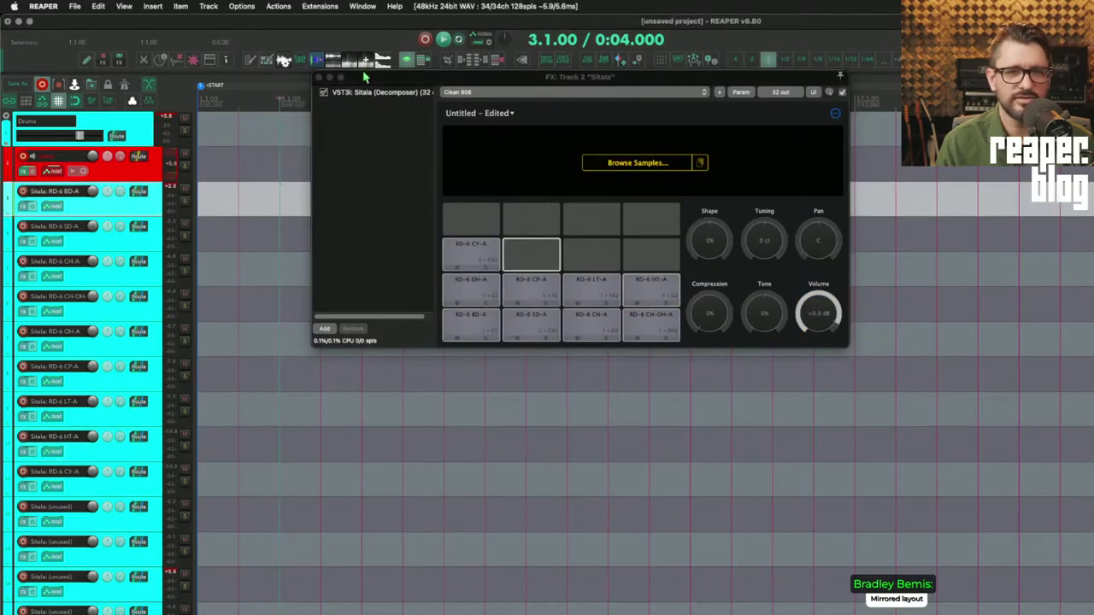
- Insert a MIDI item from measure 3 to 5 on the Sitala track and open it in the MIDI editor
{"action": "left_click_drag", "start_coordinate": [581, 76], "coordinate": [588, 375]}
{"action": "left_click", "coordinate": [251, 159]}
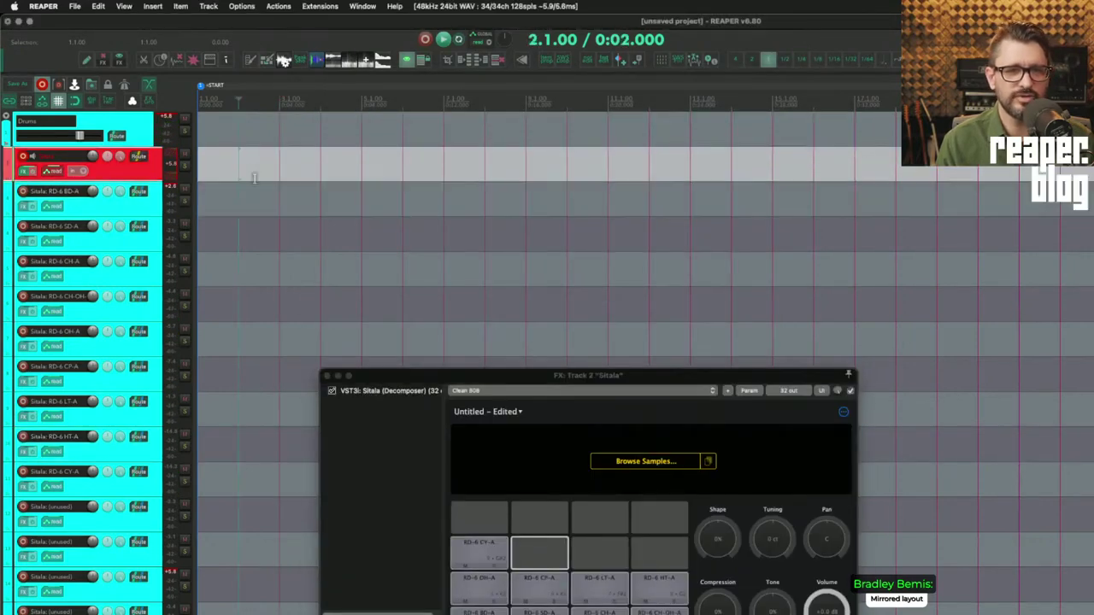
{"action": "key", "text": "ctrl+alt+n"}
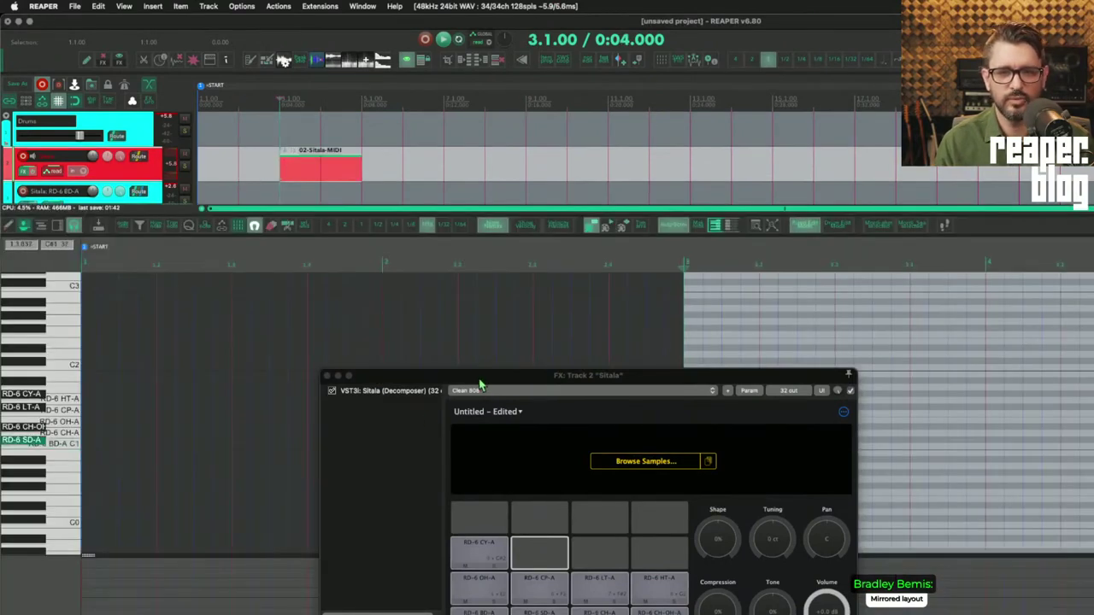
- Uncover the MIDI editor's note area and switch it to drum editing with a row for each RD-6 pad name
{"action": "left_click_drag", "start_coordinate": [480, 382], "coordinate": [616, 421]}
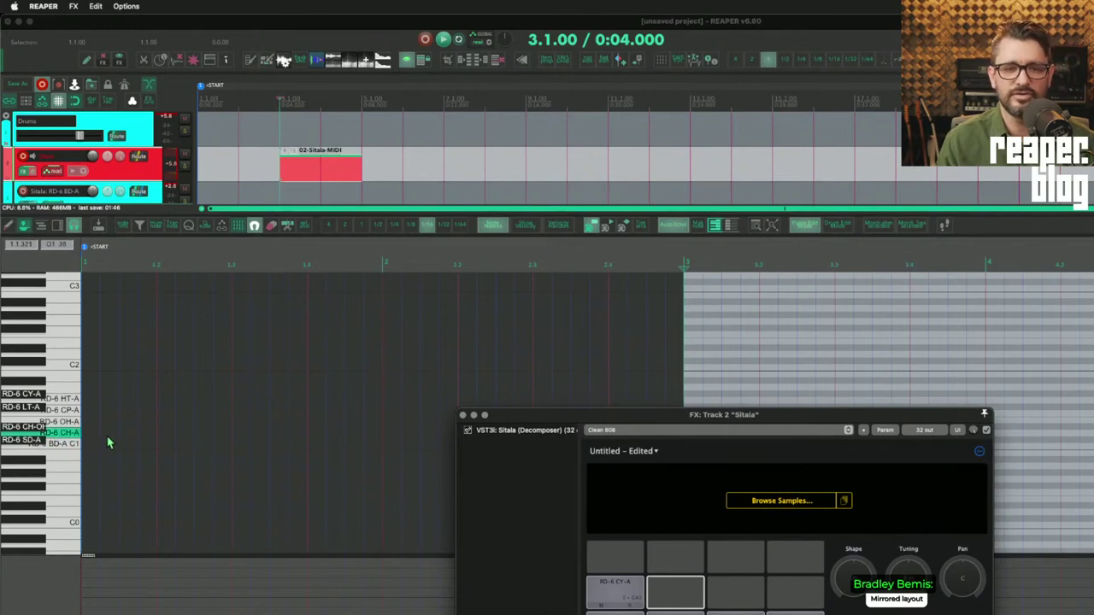
{"action": "scroll", "coordinate": [85, 425], "scroll_direction": "up", "scroll_amount": 3}
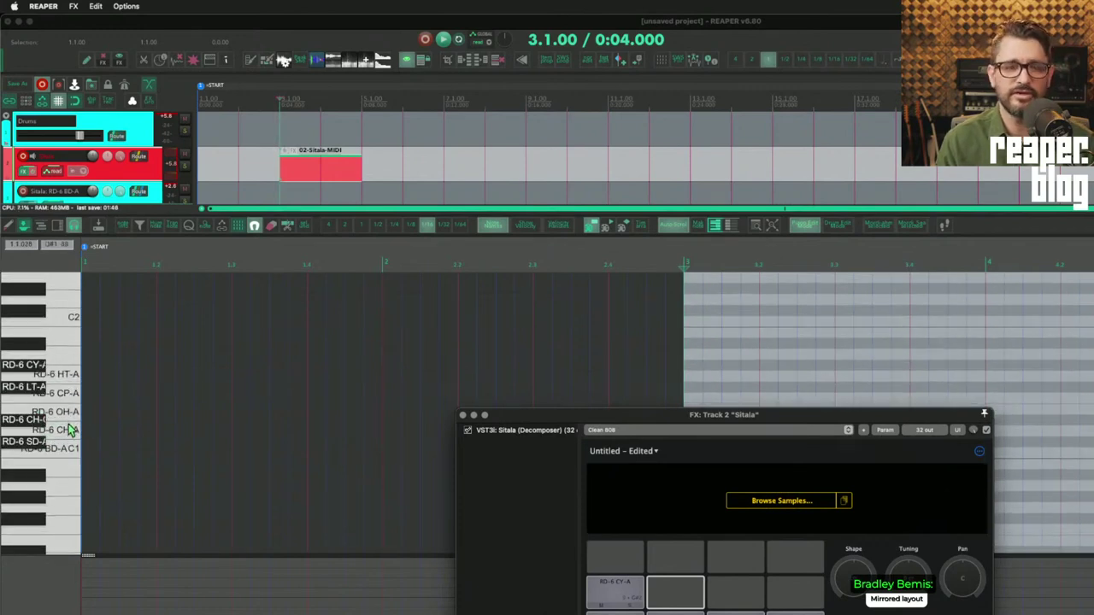
{"action": "left_click", "coordinate": [838, 226]}
- Enter a two-measure looped drum pattern using the BD-A, SD-A, CH-A, CH-OH-A, LT-A and HT-A rows, and play it
{"action": "left_click_drag", "start_coordinate": [680, 418], "coordinate": [393, 504]}
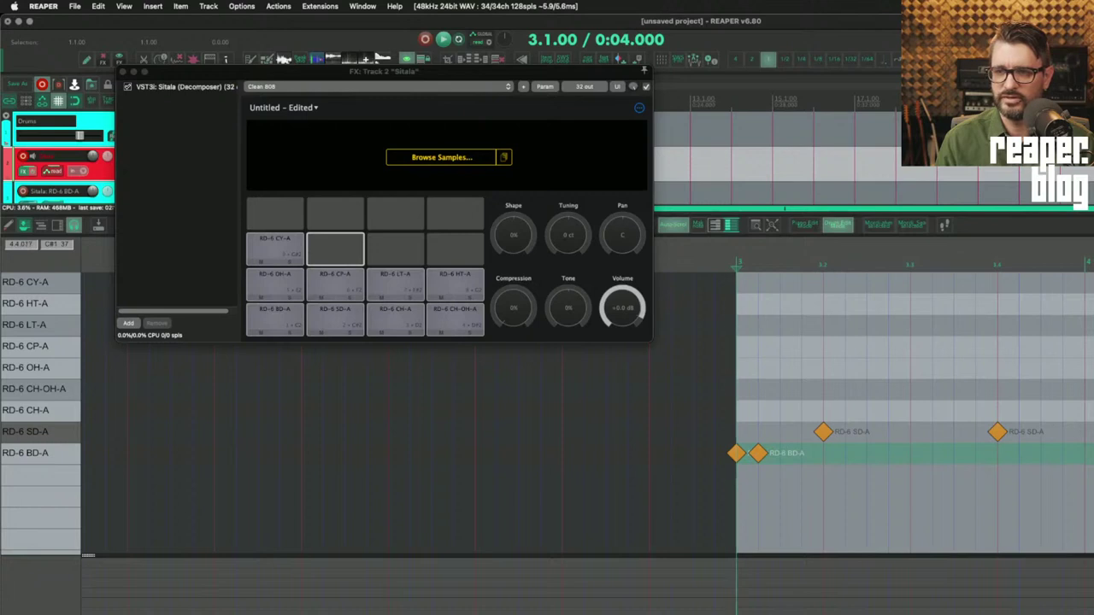
{"action": "scroll", "coordinate": [824, 471], "scroll_direction": "up", "scroll_amount": 2}
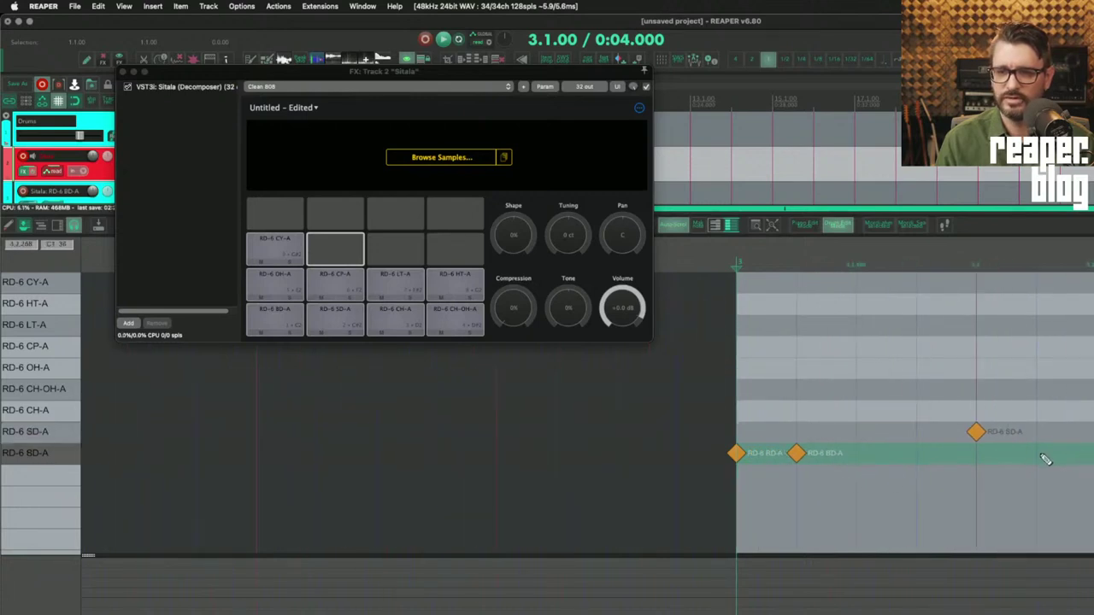
{"action": "scroll", "coordinate": [930, 308], "scroll_direction": "down", "scroll_amount": 2}
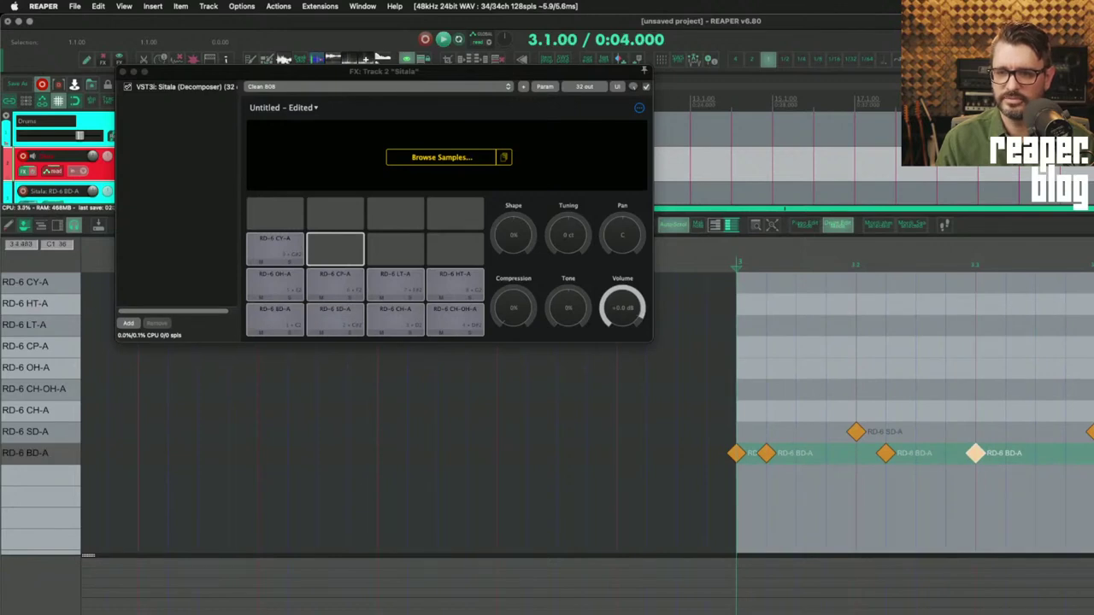
{"action": "scroll", "coordinate": [749, 389], "scroll_direction": "down", "scroll_amount": 2}
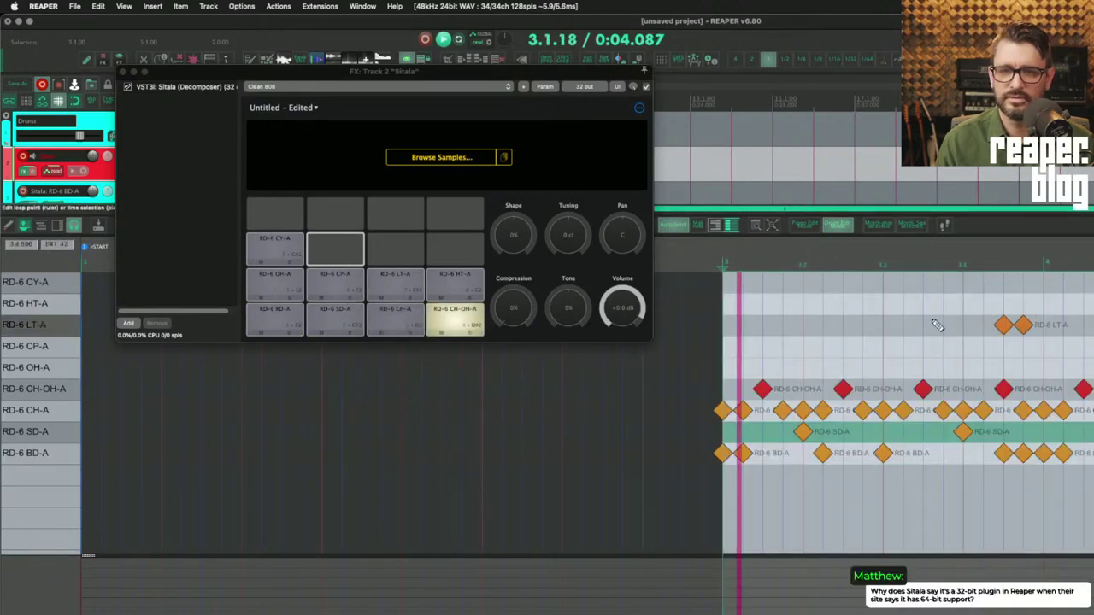
{"action": "scroll", "coordinate": [750, 385], "scroll_direction": "down", "scroll_amount": 2}
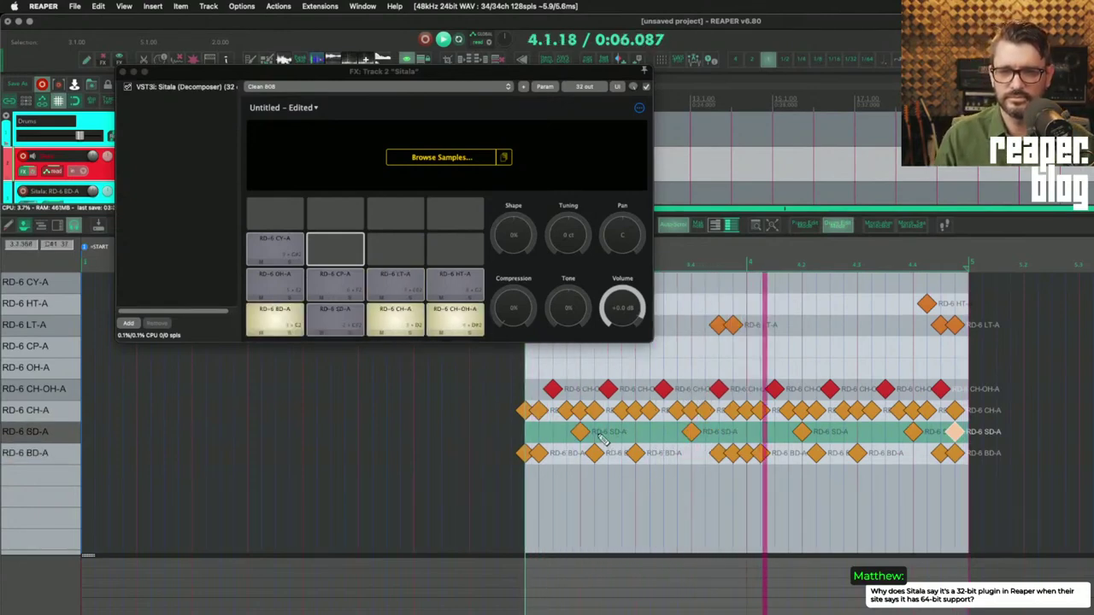
- Add a CY-A hit at the start of measure 3 and CP-A hits at 3.4 and 4.4 while the loop plays
{"action": "left_click_drag", "start_coordinate": [396, 86], "coordinate": [244, 449]}
{"action": "left_click", "coordinate": [528, 283]}
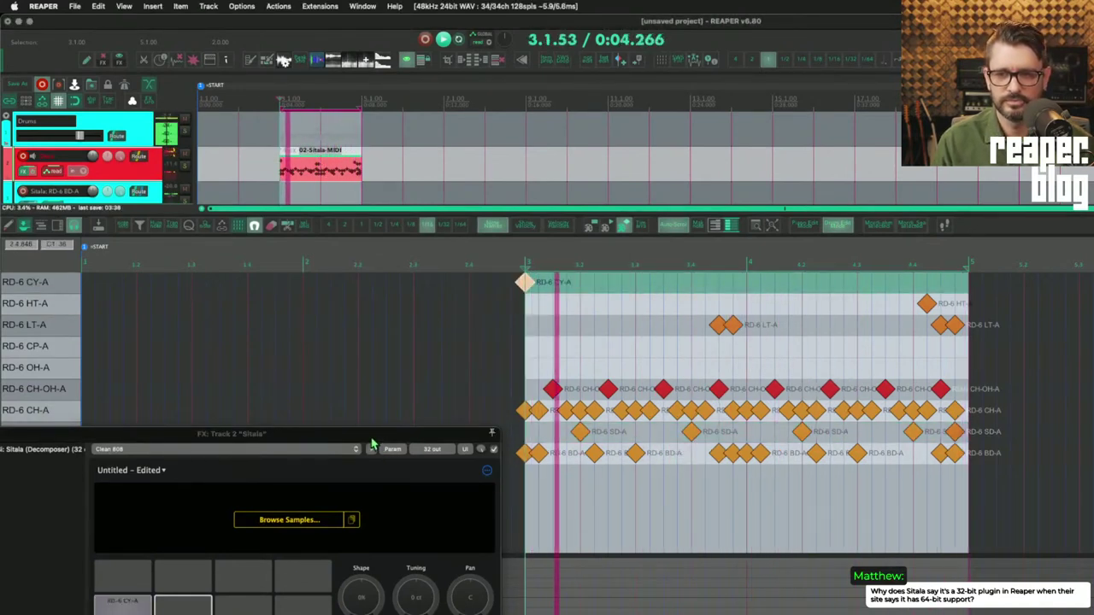
{"action": "left_click_drag", "start_coordinate": [376, 442], "coordinate": [411, 449]}
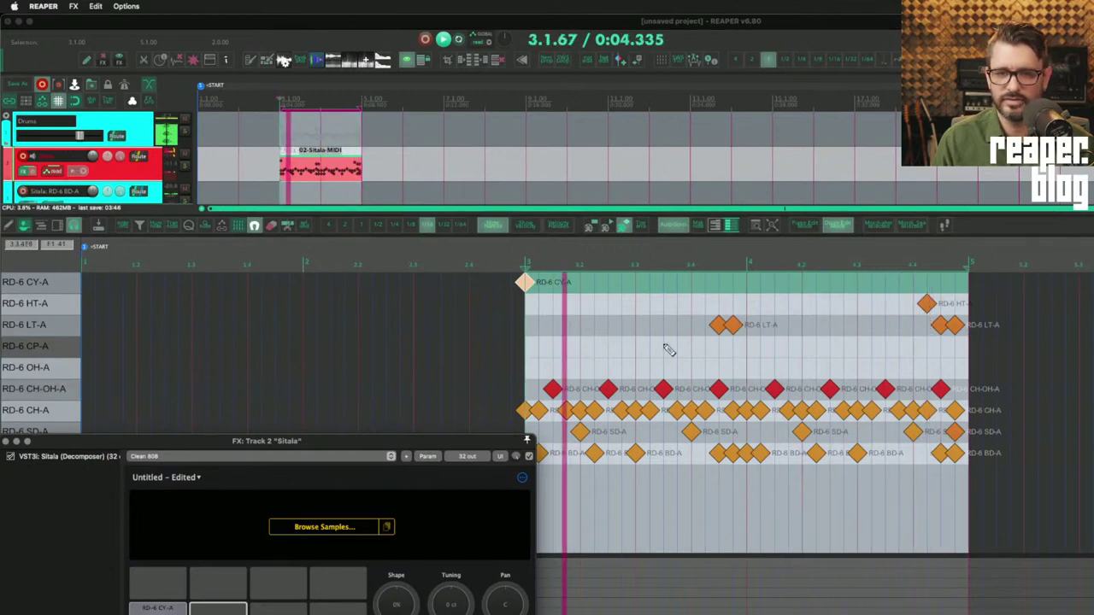
{"action": "left_click", "coordinate": [694, 346]}
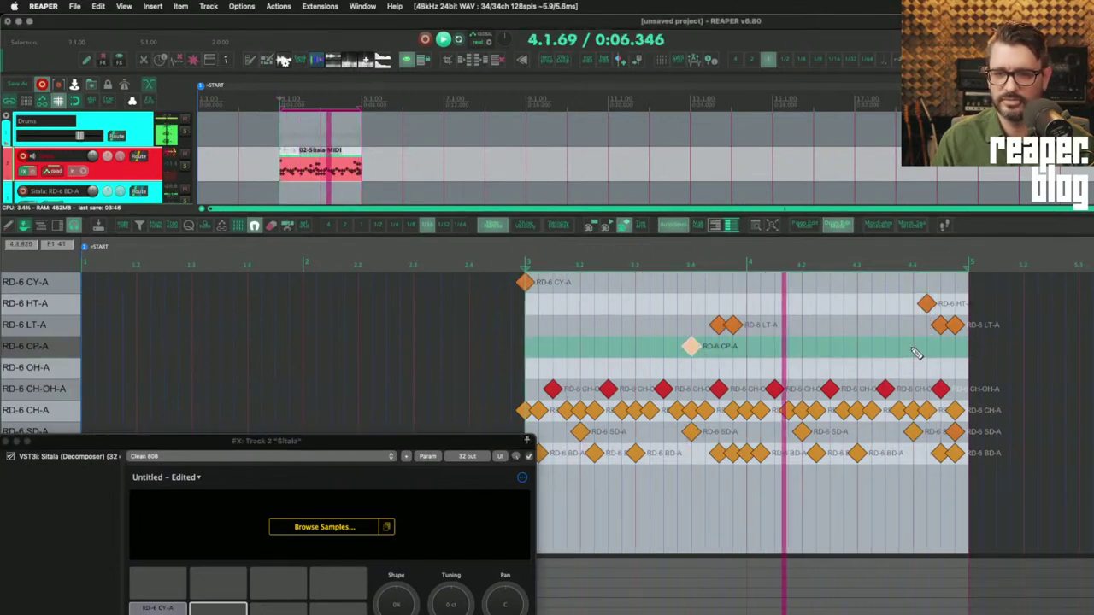
{"action": "left_click", "coordinate": [899, 346]}
{"action": "left_click_drag", "start_coordinate": [900, 345], "coordinate": [912, 346]}
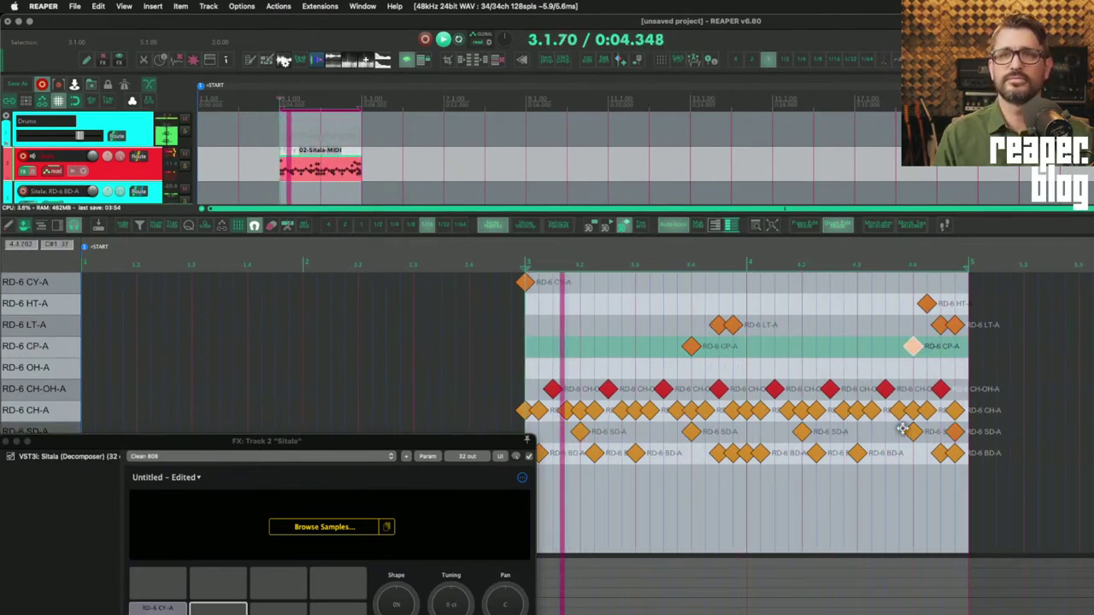
- Switch to Firefox to show the Sitala page on the Decomposer website
{"action": "key", "text": "super+Tab"}
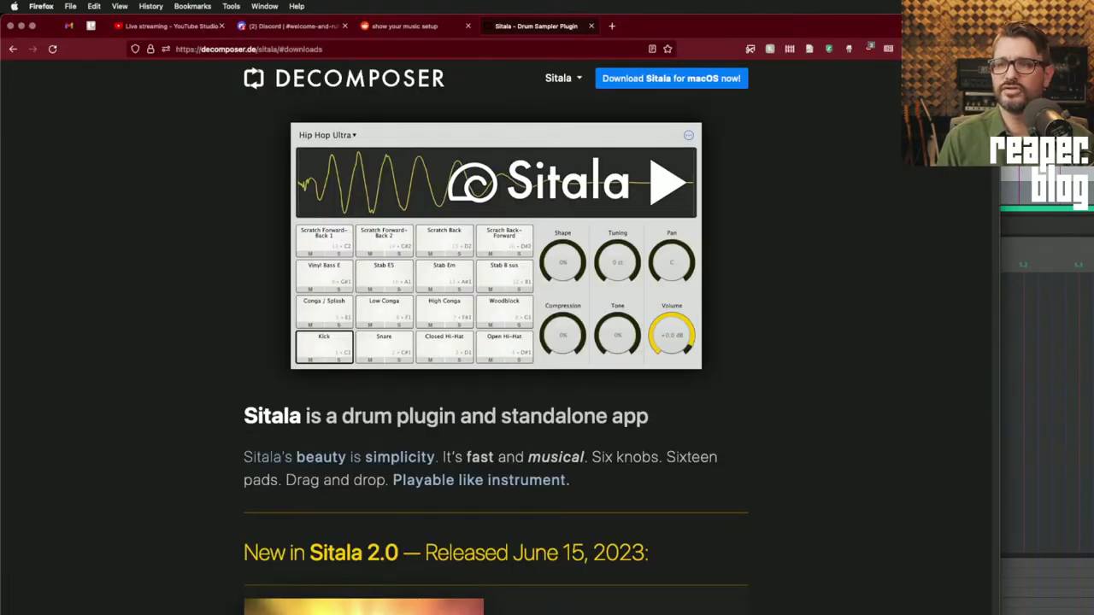
- Switch back to REAPER and turn on input monitoring for the record-armed track below Drums
{"action": "key", "text": "super+Tab"}
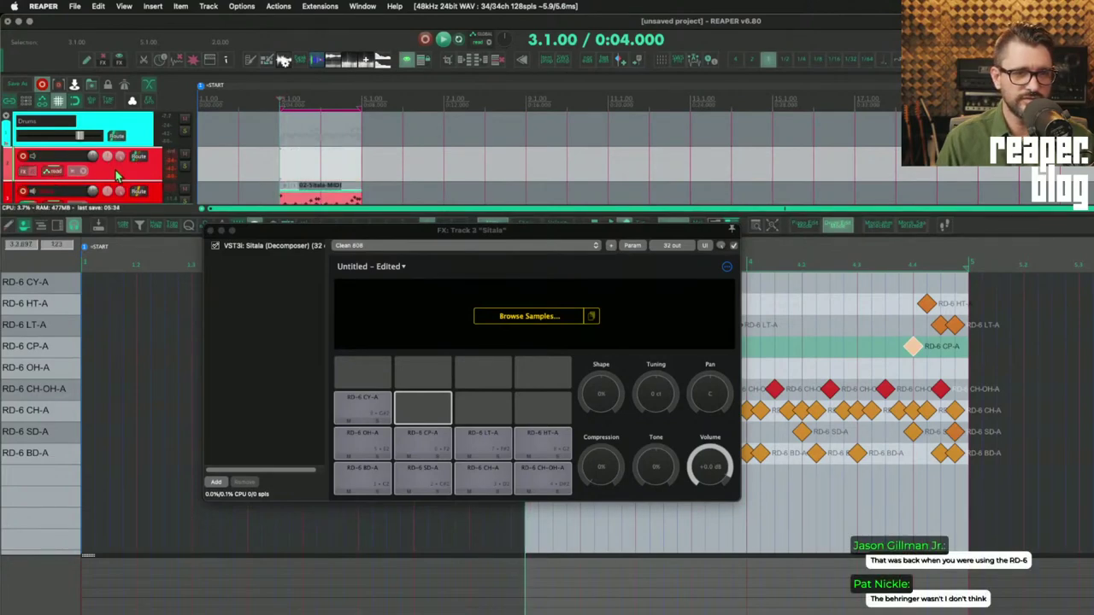
{"action": "right_click", "coordinate": [22, 157]}
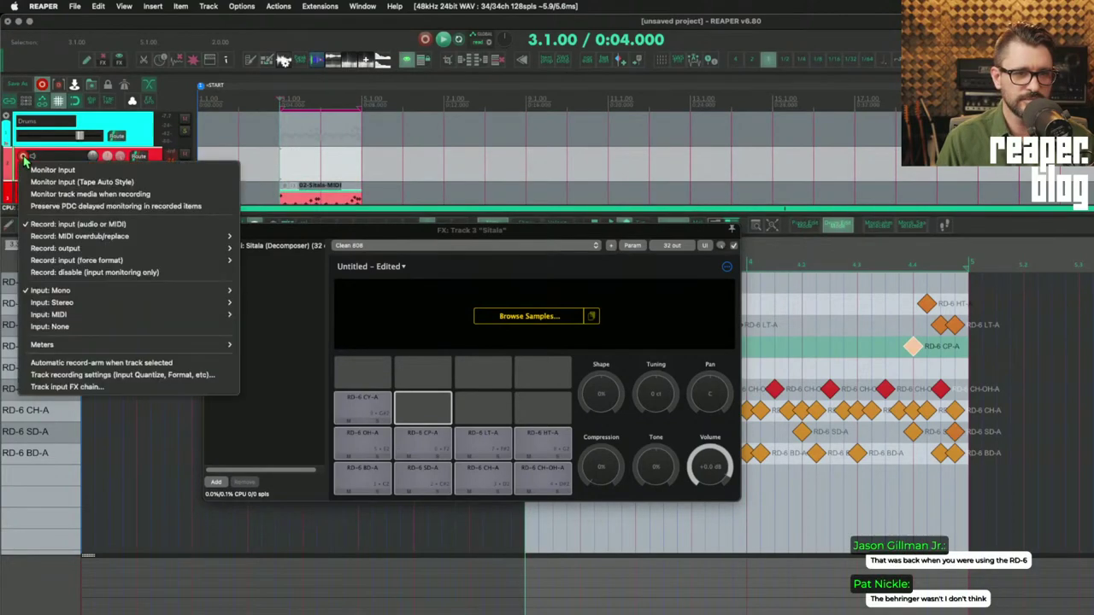
{"action": "left_click", "coordinate": [55, 163]}
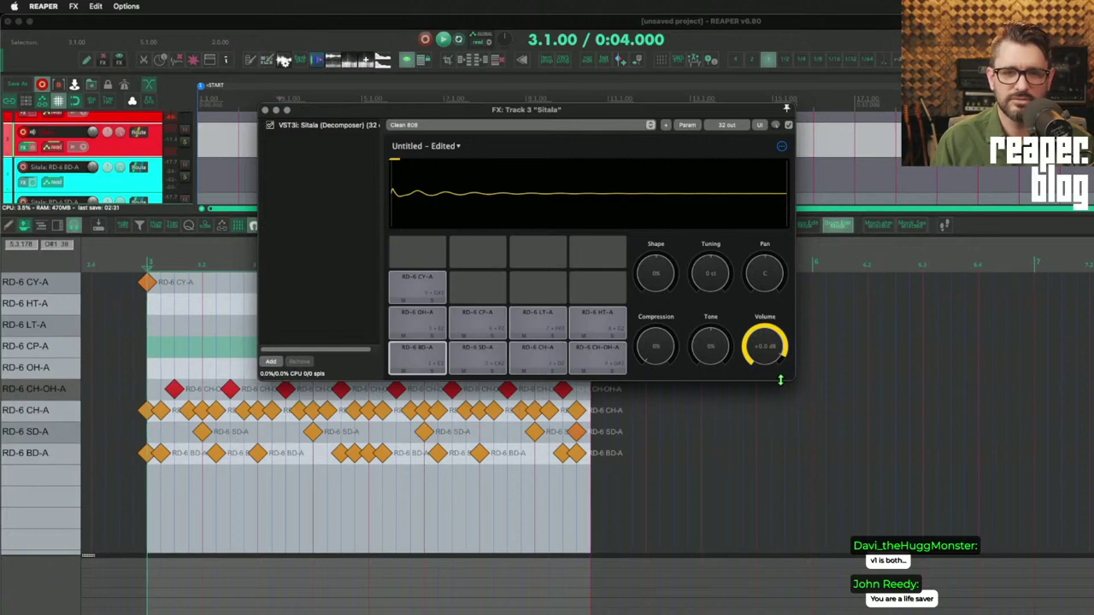
- Raise the RD-6 CH-A pad's tuning to about 370 ct while the loop plays
{"action": "left_click", "coordinate": [549, 356]}
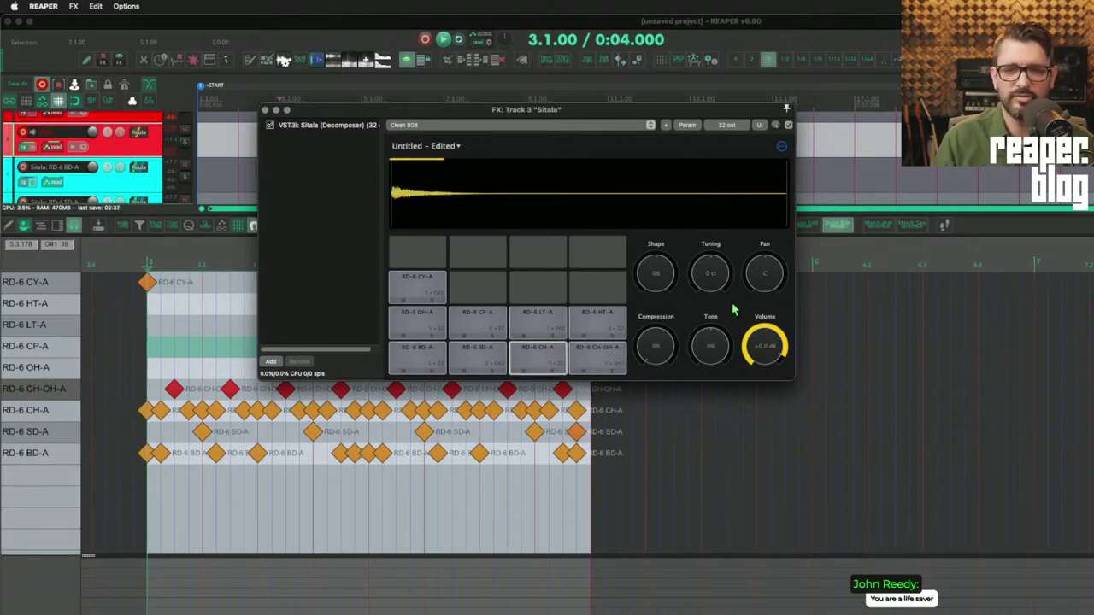
{"action": "key", "text": "space"}
{"action": "mouse_move", "coordinate": [710, 275]}
{"action": "left_mouse_down"}
{"action": "mouse_move", "coordinate": [718, 267]}
{"action": "mouse_move", "coordinate": [708, 279]}
{"action": "mouse_move", "coordinate": [717, 279]}
{"action": "mouse_move", "coordinate": [739, 392]}
{"action": "mouse_move", "coordinate": [716, 309]}
{"action": "mouse_move", "coordinate": [719, 272]}
{"action": "left_mouse_up"}
{"action": "key", "text": "space"}
- Set the RD-6 CH-A pad to choke both RD-6 CH-OH-A and RD-6 OH-A
{"action": "right_click", "coordinate": [554, 353]}
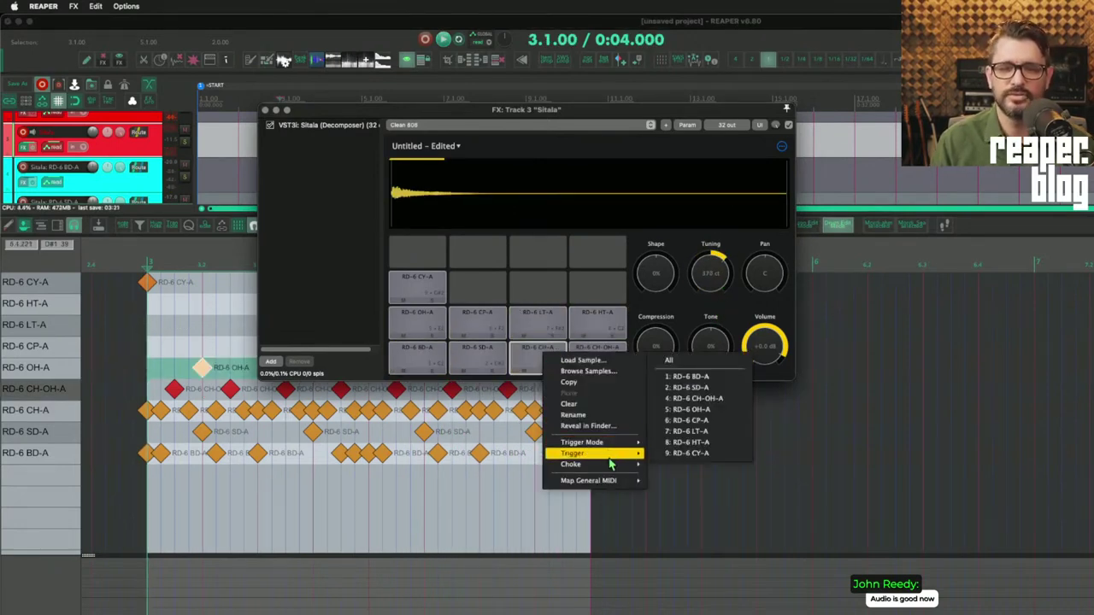
{"action": "mouse_move", "coordinate": [610, 471]}
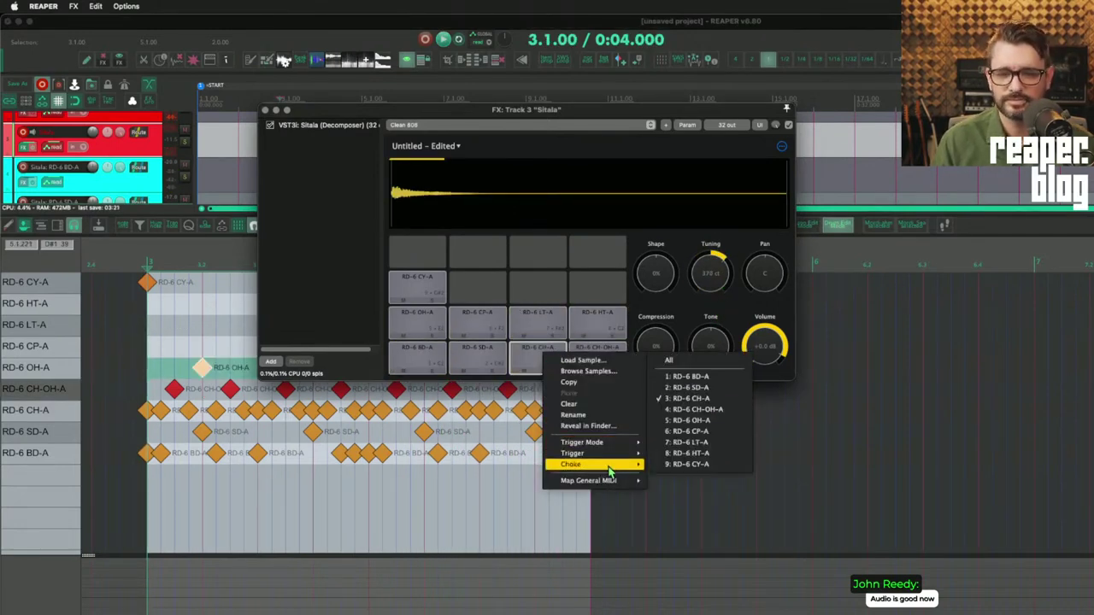
{"action": "left_click", "coordinate": [740, 415]}
{"action": "right_click", "coordinate": [537, 358]}
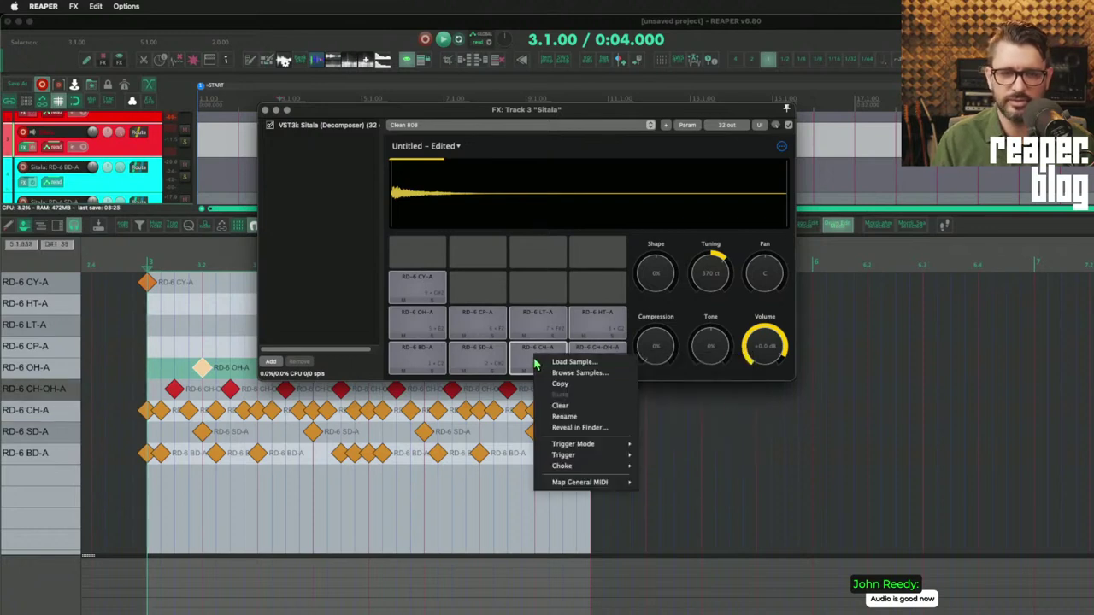
{"action": "mouse_move", "coordinate": [590, 466]}
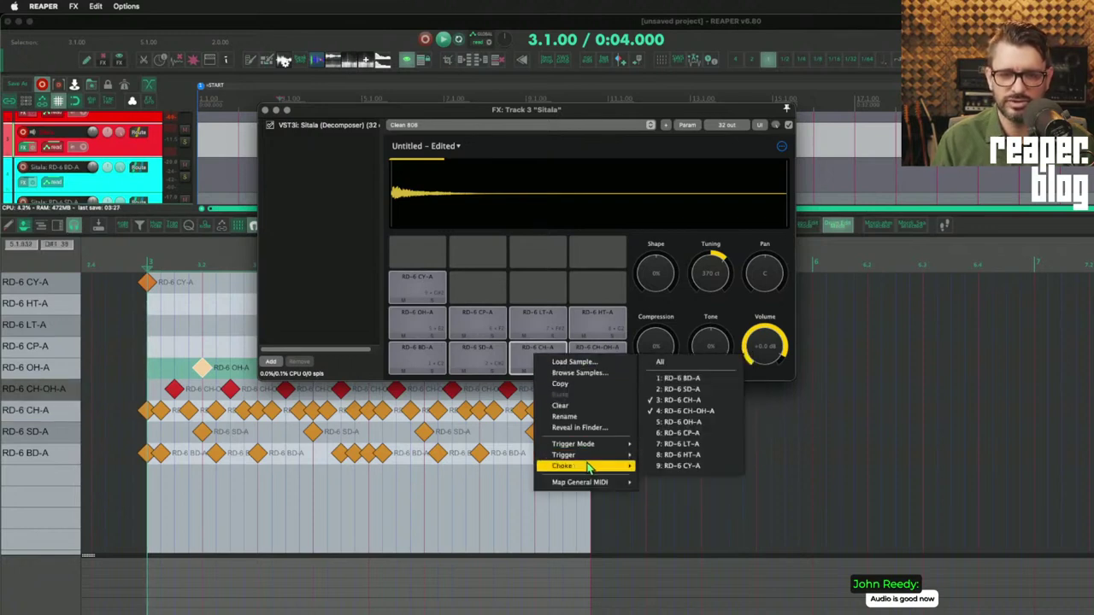
{"action": "left_click", "coordinate": [720, 422]}
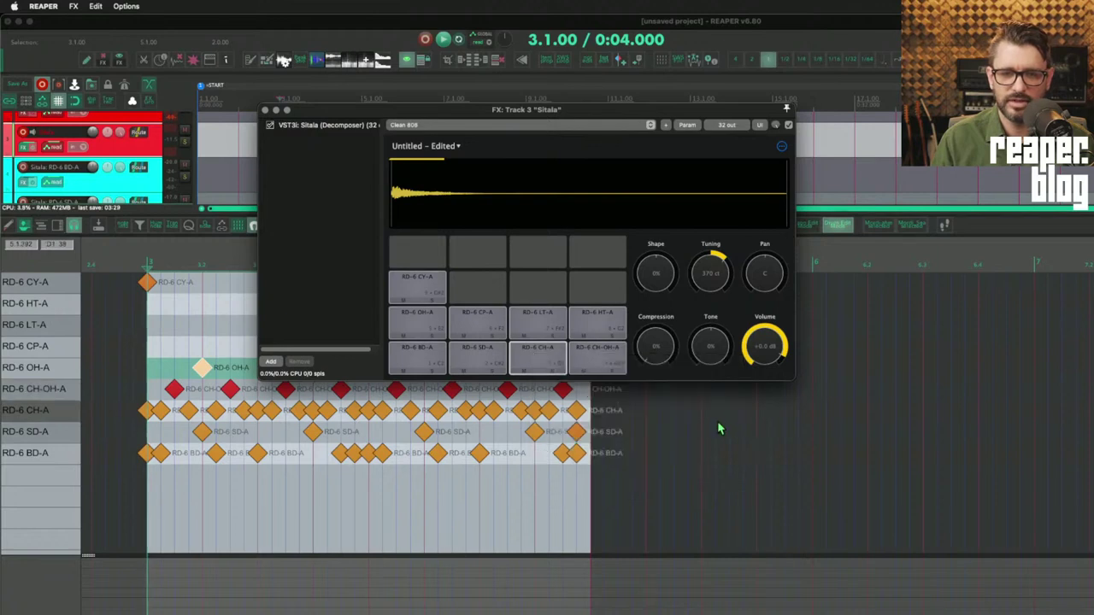
- Set the RD-6 CH-OH-A pad to choke RD-6 CH-A and RD-6 OH-A, and play the loop to check it
{"action": "left_click", "coordinate": [607, 357]}
{"action": "right_click", "coordinate": [610, 357]}
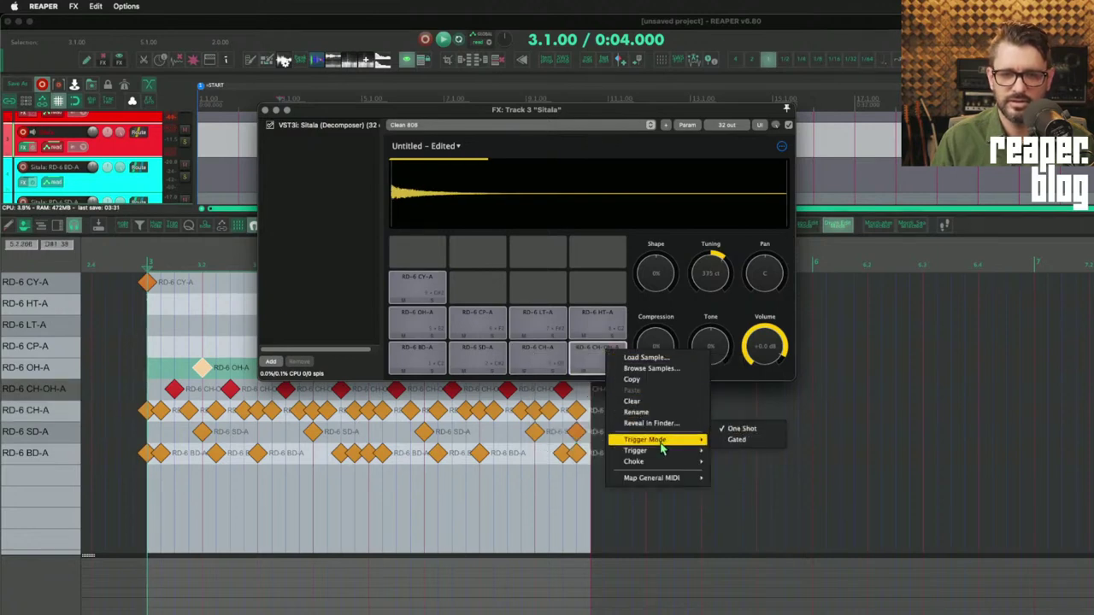
{"action": "mouse_move", "coordinate": [666, 455]}
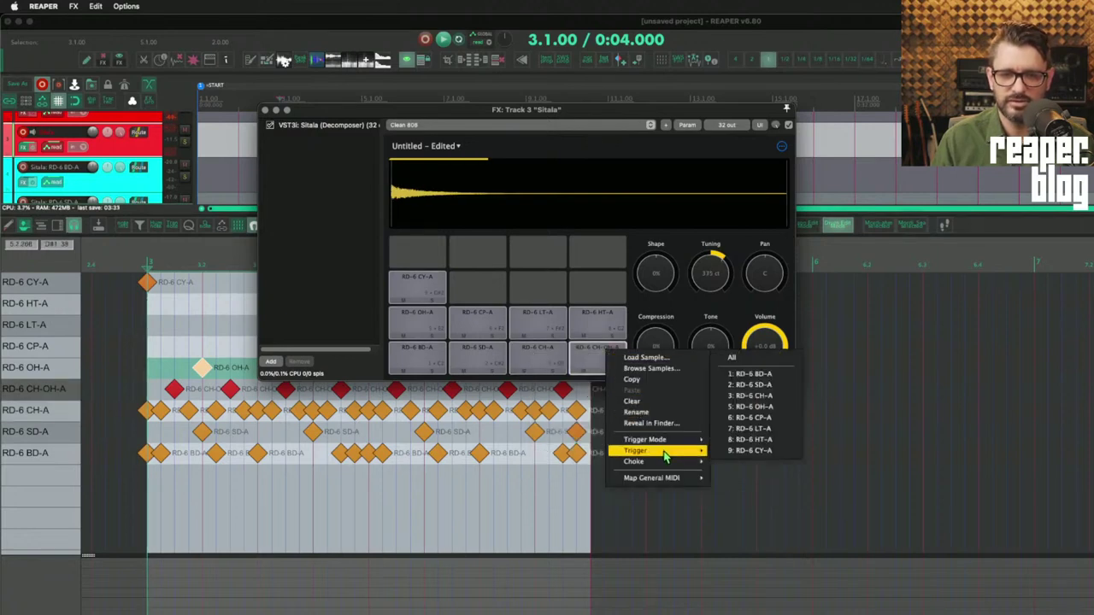
{"action": "left_click", "coordinate": [752, 396]}
{"action": "right_click", "coordinate": [590, 362]}
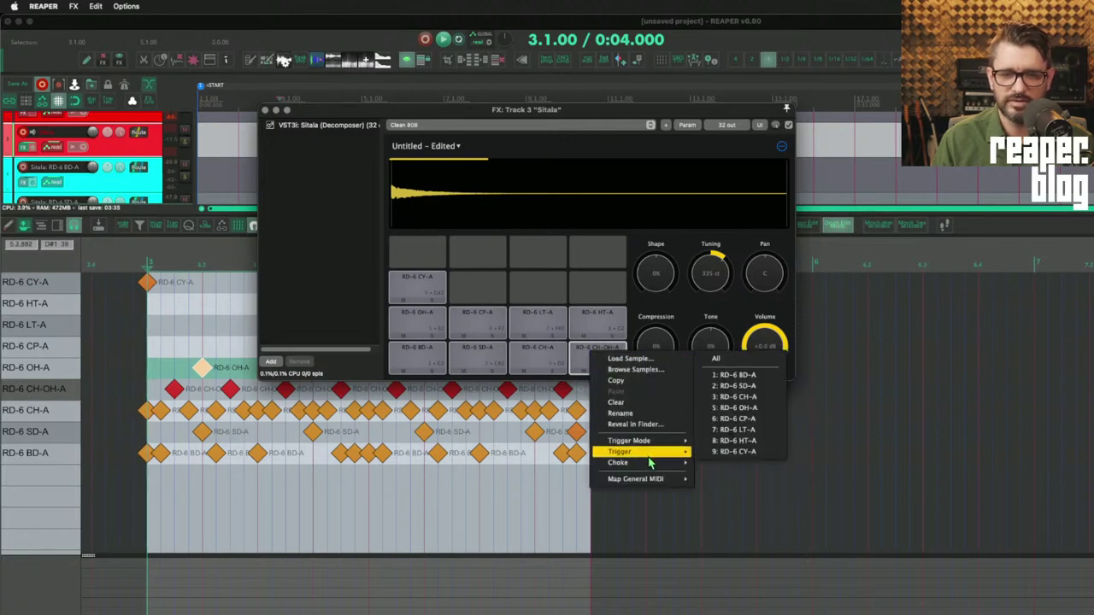
{"action": "left_click", "coordinate": [756, 419]}
{"action": "left_click", "coordinate": [536, 350]}
{"action": "key", "text": "space"}
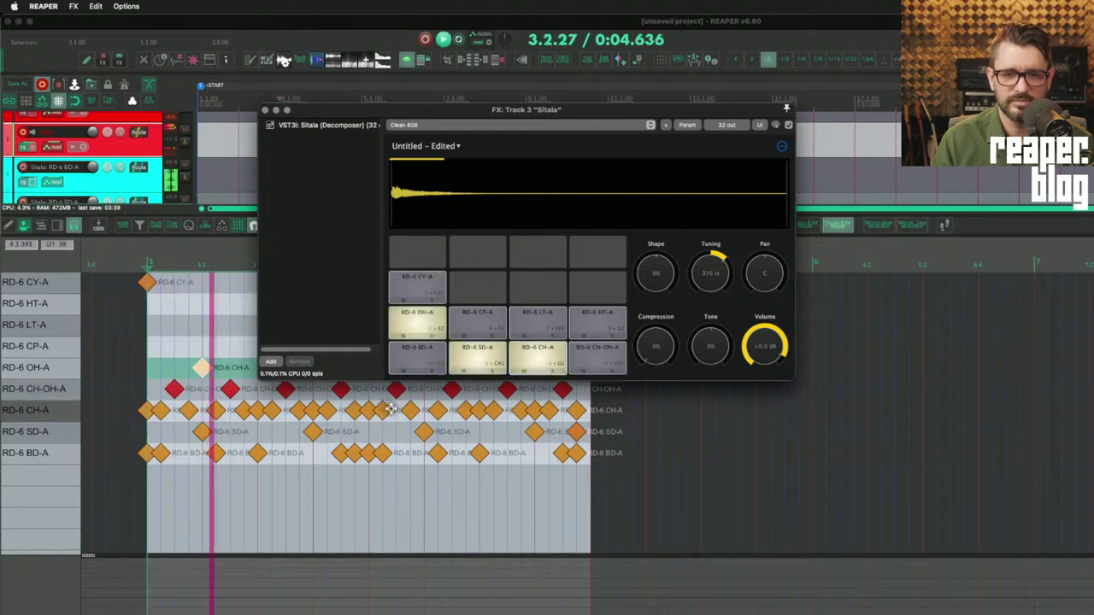
{"action": "key", "text": "space"}
- Set the RD-6 OH-A pad to choke RD-6 CH-A and RD-6 CH-OH-A
{"action": "left_click", "coordinate": [427, 320]}
{"action": "right_click", "coordinate": [427, 320]}
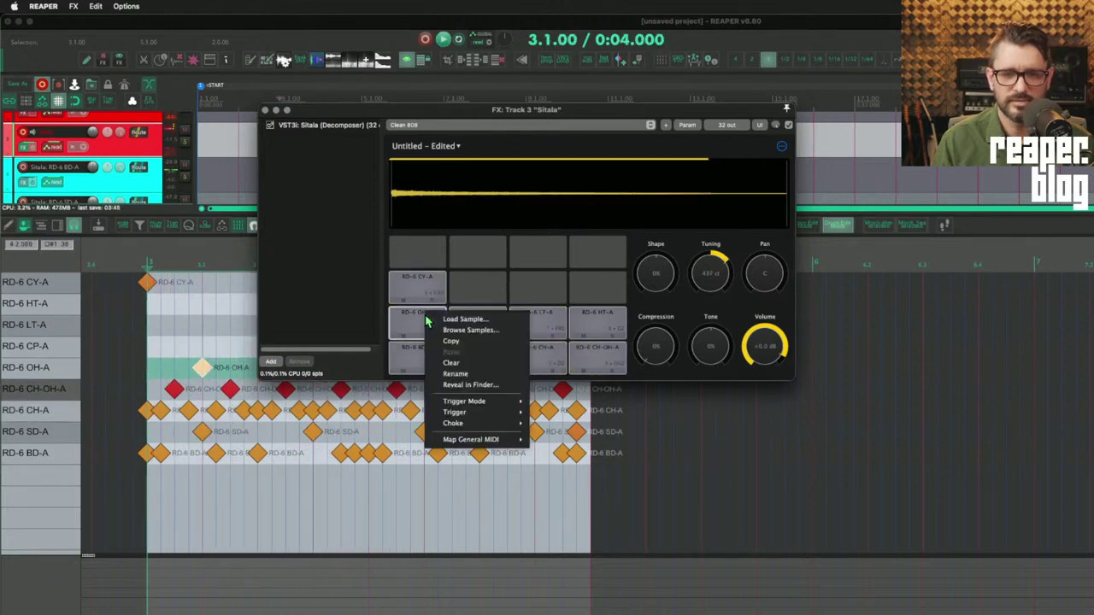
{"action": "mouse_move", "coordinate": [495, 423]}
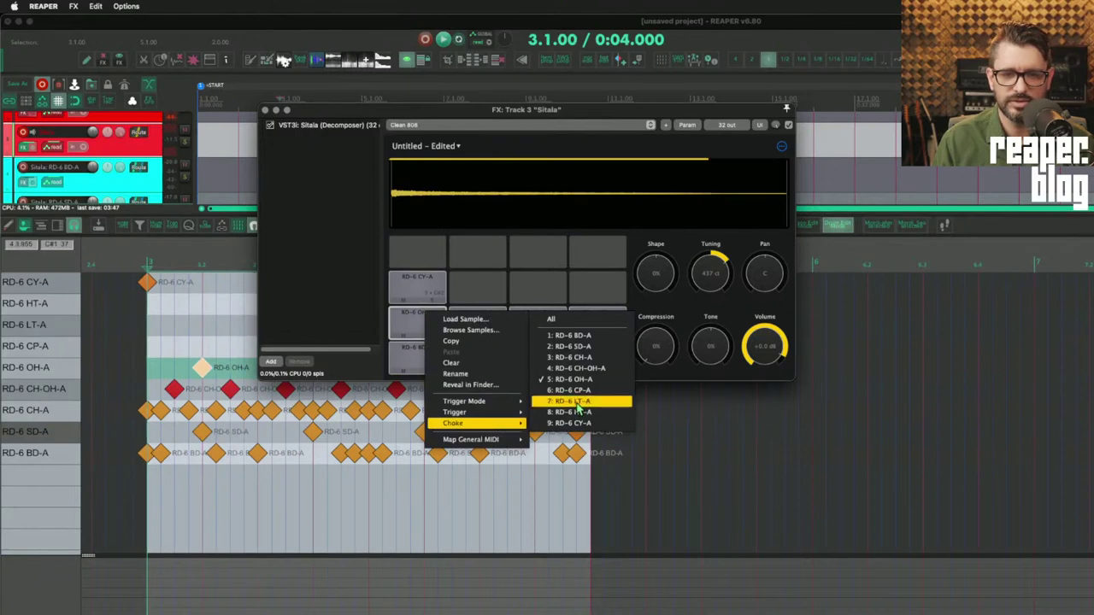
{"action": "left_click", "coordinate": [587, 359]}
{"action": "right_click", "coordinate": [423, 318]}
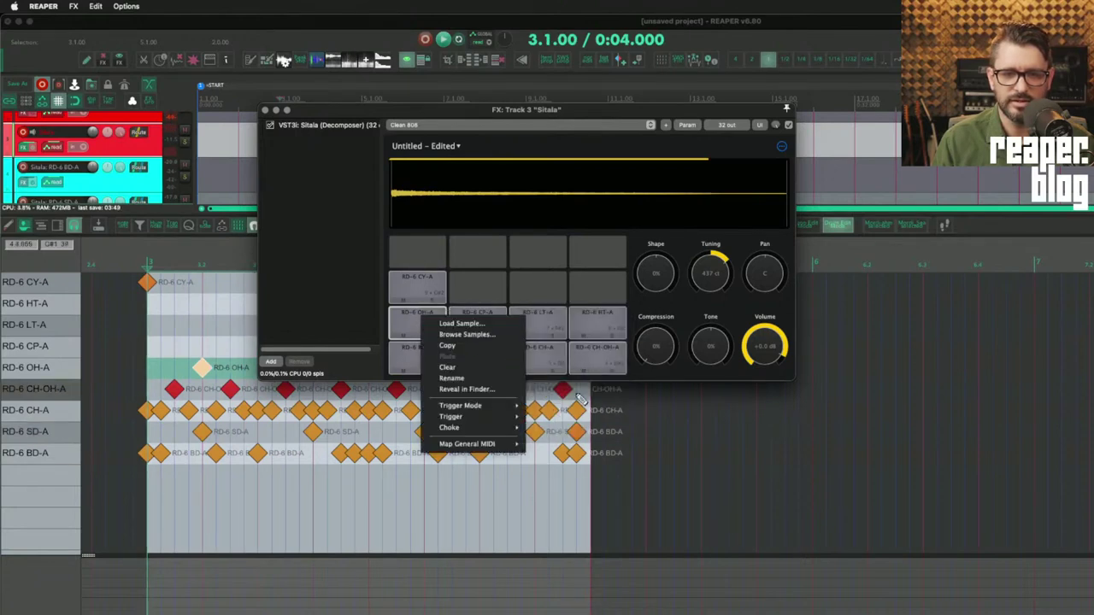
{"action": "mouse_move", "coordinate": [489, 434]}
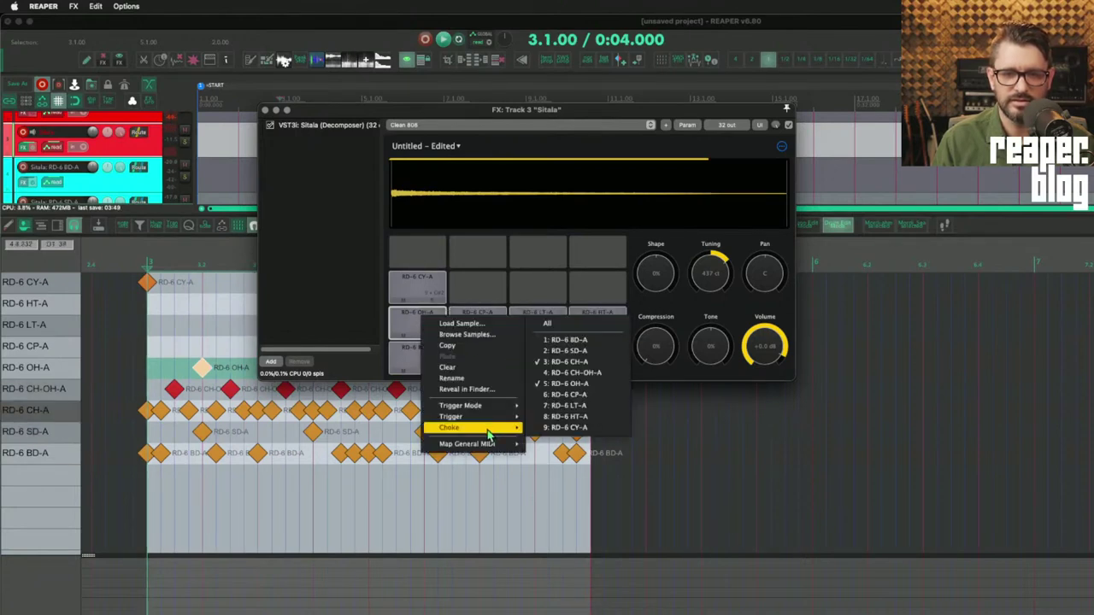
{"action": "left_click", "coordinate": [588, 374]}
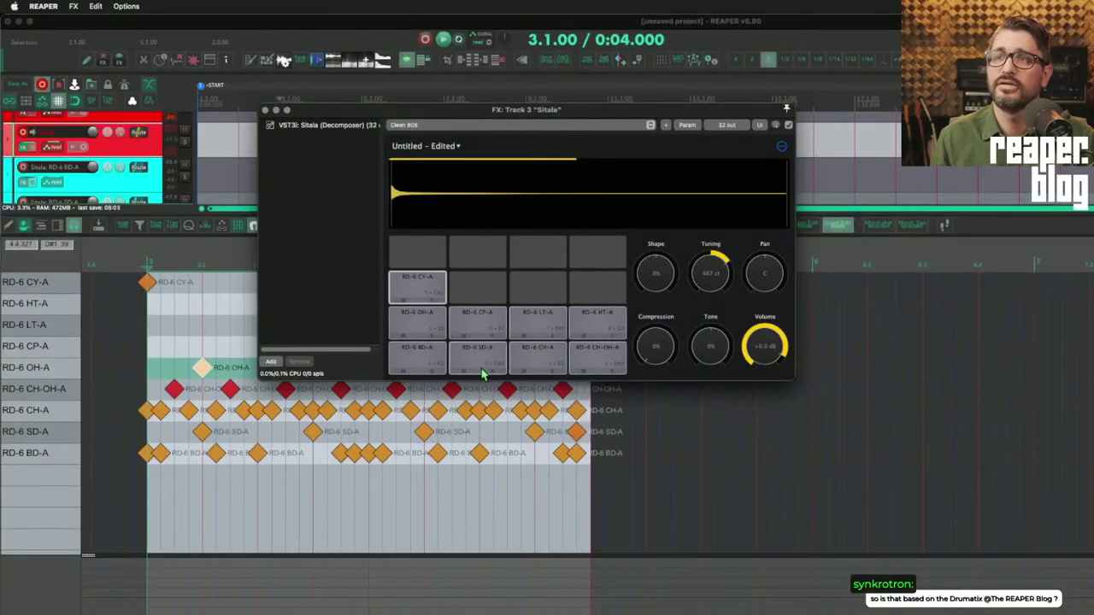
- Swap the BD, SD, CH and CH-OH pads from their A samples to the B versions
{"action": "mouse_move", "coordinate": [712, 273]}
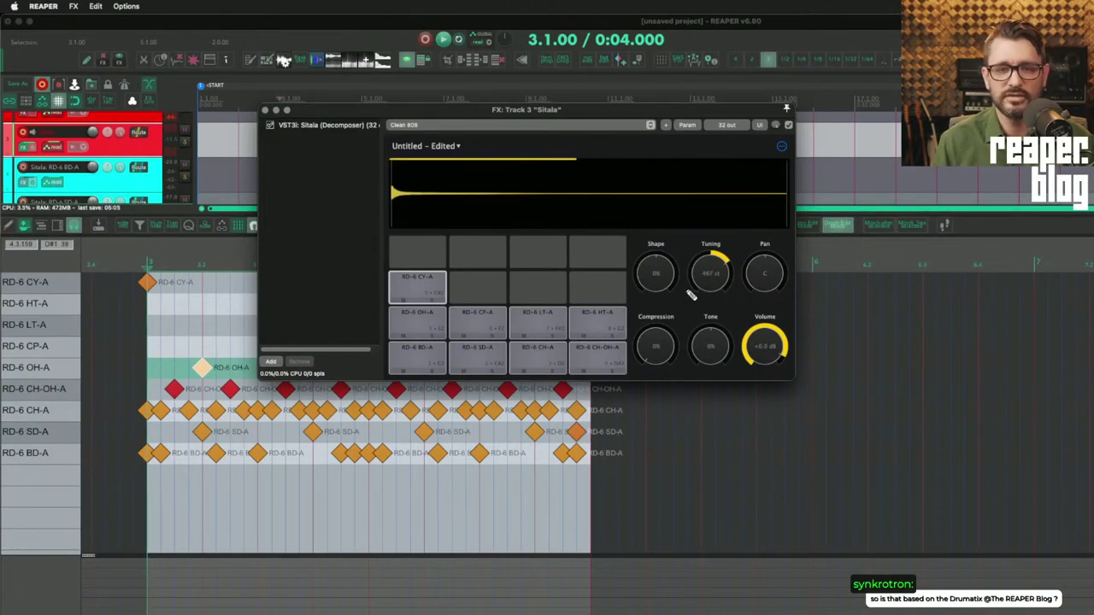
{"action": "left_click", "coordinate": [439, 359]}
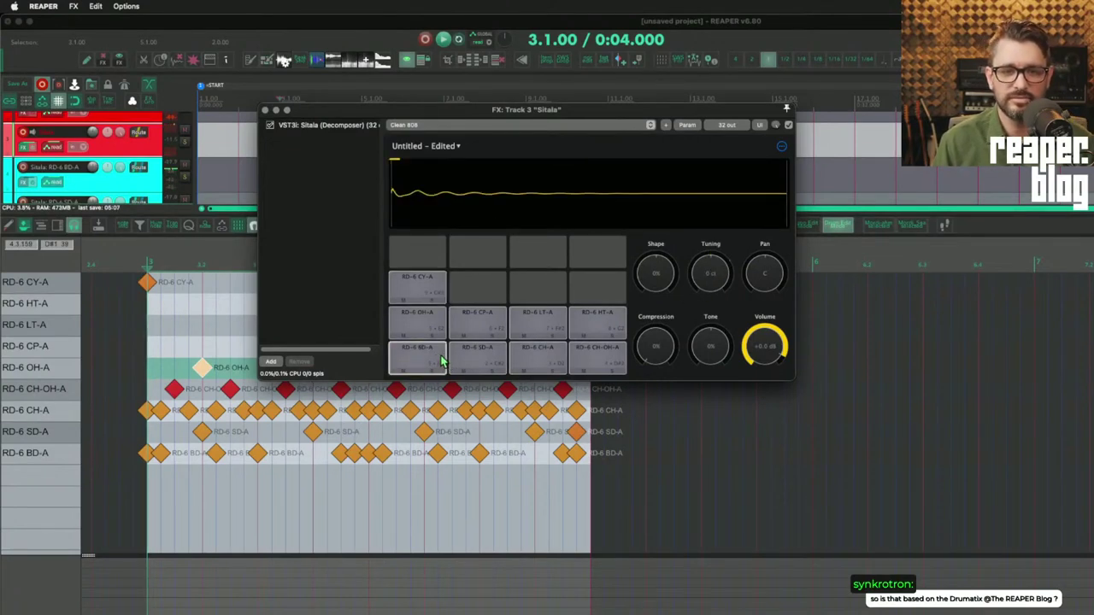
{"action": "left_click", "coordinate": [597, 224]}
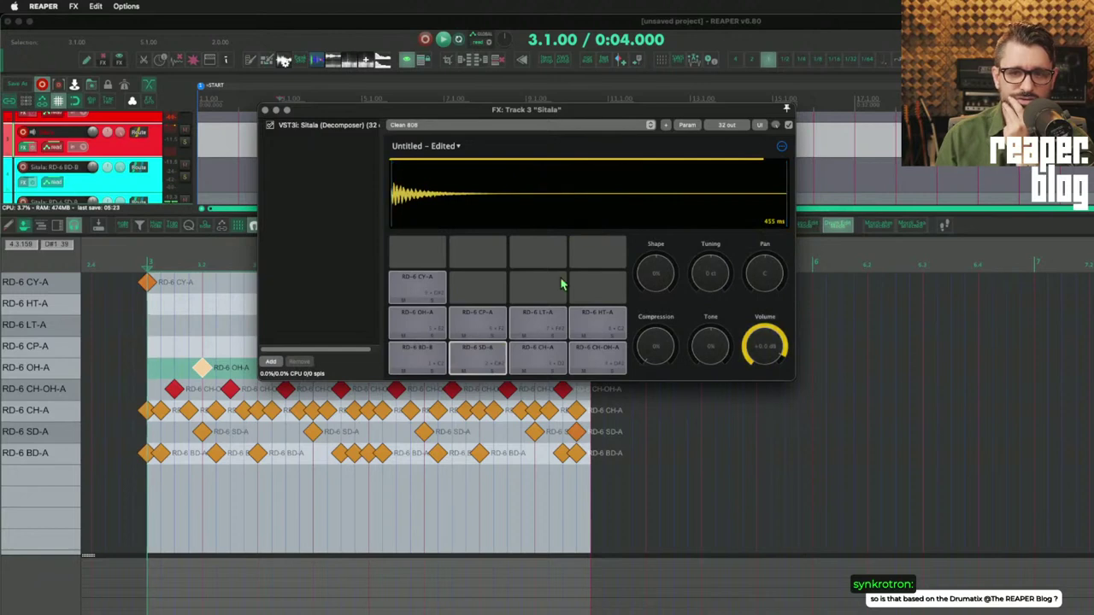
{"action": "left_click", "coordinate": [547, 349]}
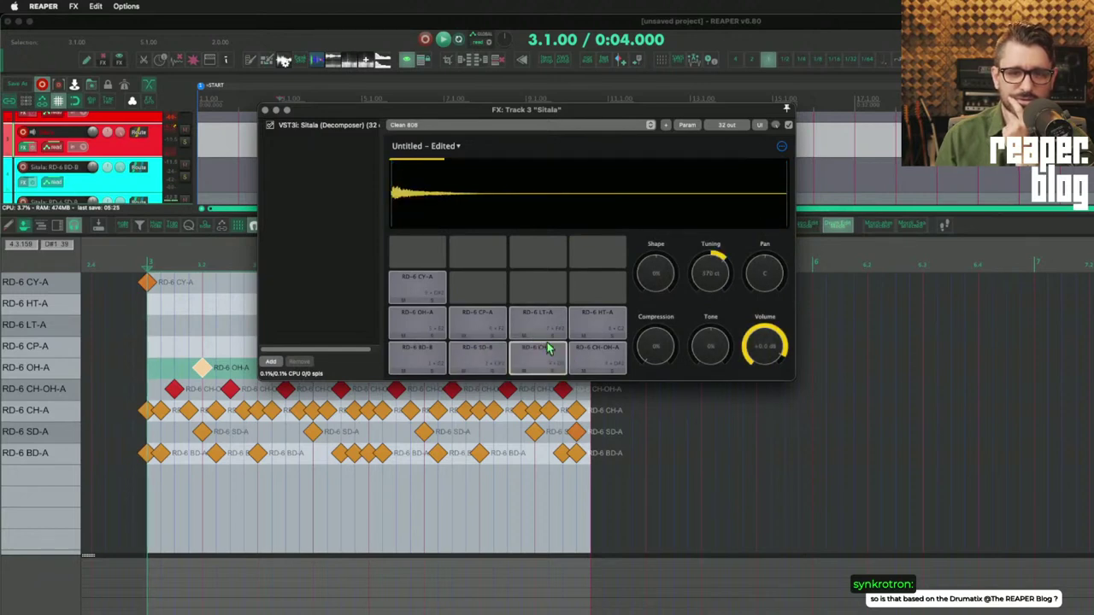
{"action": "left_click", "coordinate": [603, 355]}
- Swap the OH, CP, LT, HT and CY pads to their B samples and play the loop
{"action": "left_click", "coordinate": [433, 332]}
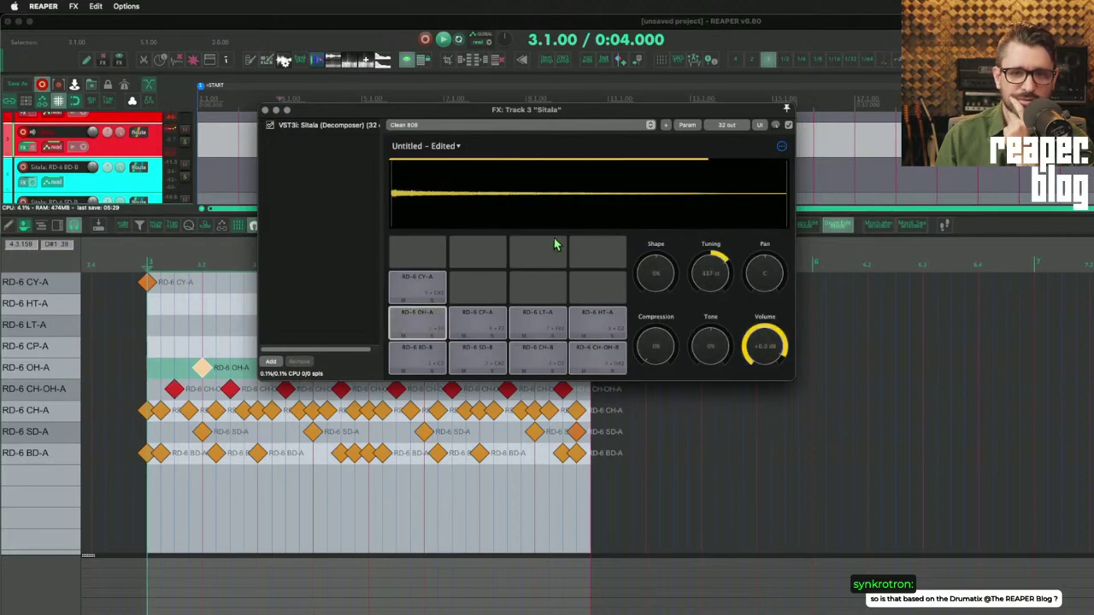
{"action": "left_click", "coordinate": [596, 224]}
{"action": "left_click", "coordinate": [472, 338]}
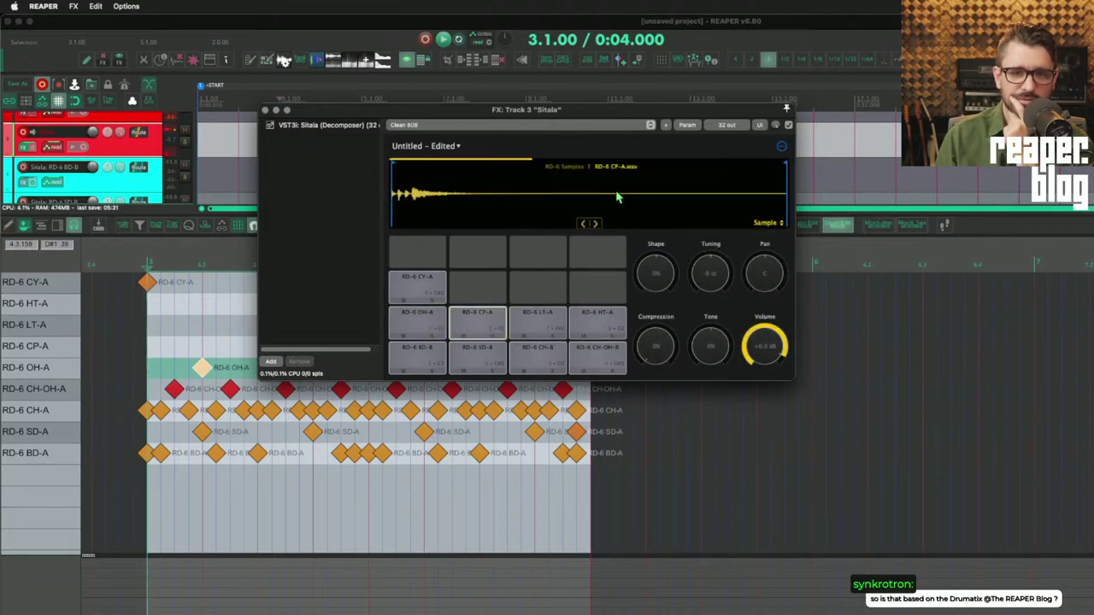
{"action": "left_click", "coordinate": [596, 224]}
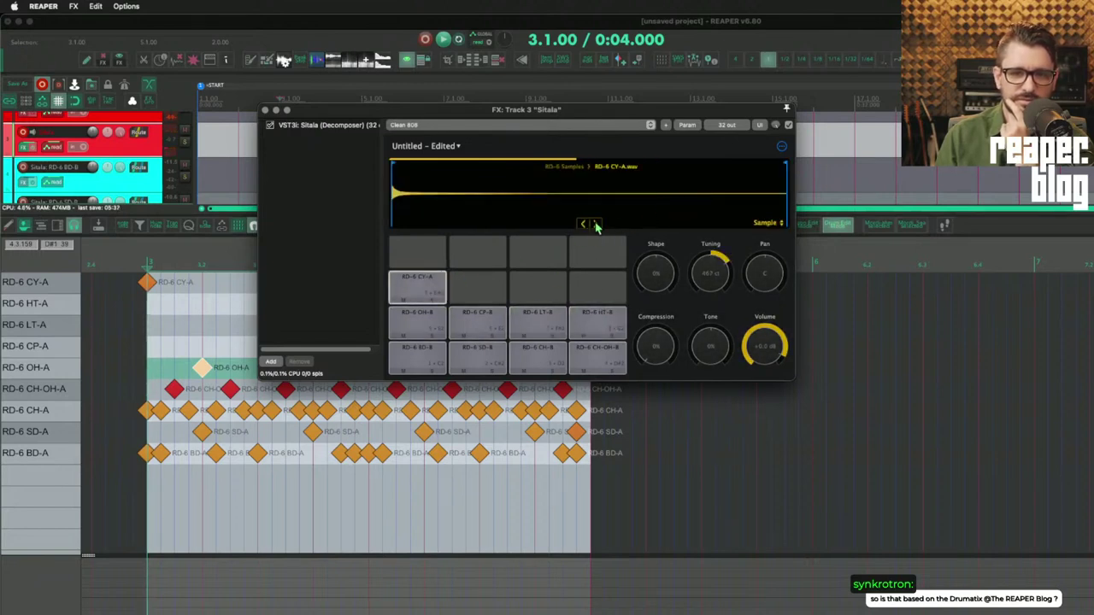
{"action": "left_click", "coordinate": [596, 224]}
{"action": "key", "text": "space"}
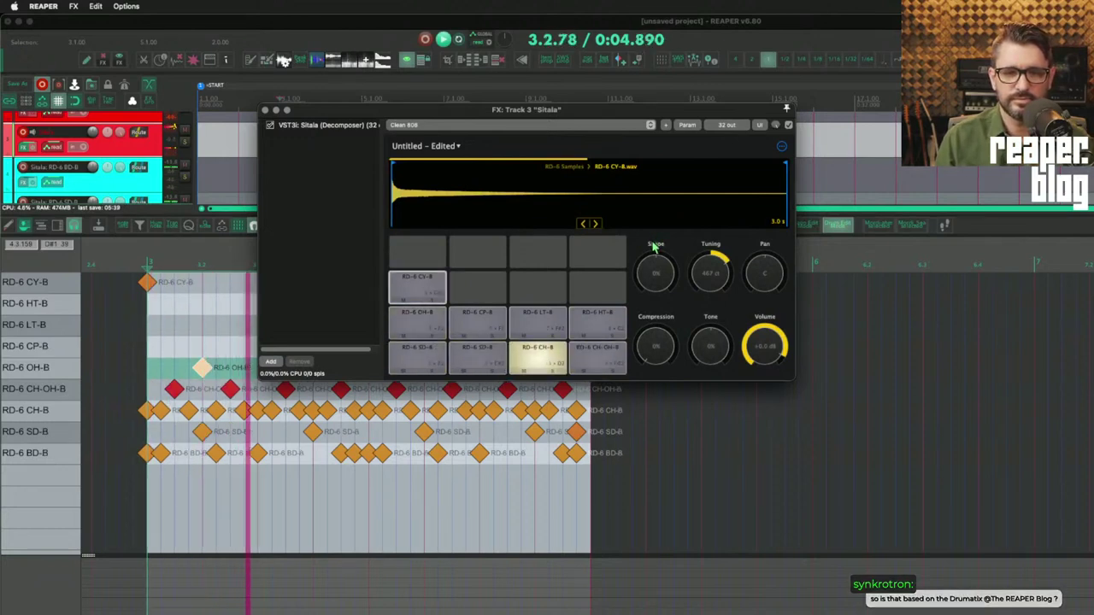
{"action": "key", "text": "space"}
- Audition the RD-6 CH-OH-B, CH-B and LT-B pads
{"action": "left_click", "coordinate": [609, 357]}
{"action": "right_click", "coordinate": [611, 346]}
{"action": "left_click", "coordinate": [566, 327]}
{"action": "left_click", "coordinate": [605, 359]}
{"action": "left_click", "coordinate": [554, 357]}
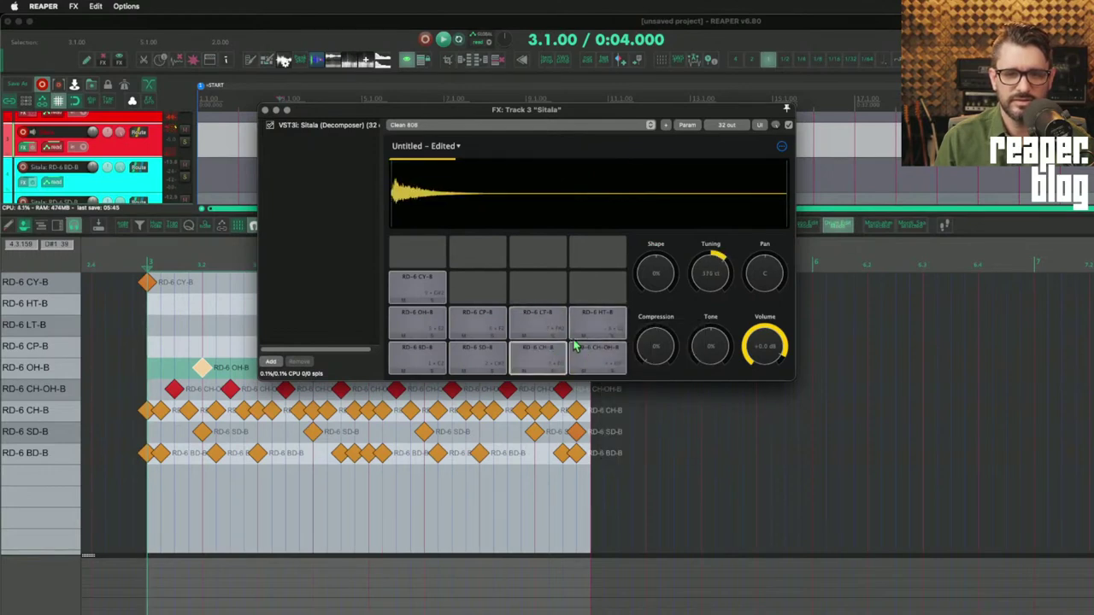
{"action": "left_click", "coordinate": [586, 355]}
{"action": "left_click", "coordinate": [551, 329]}
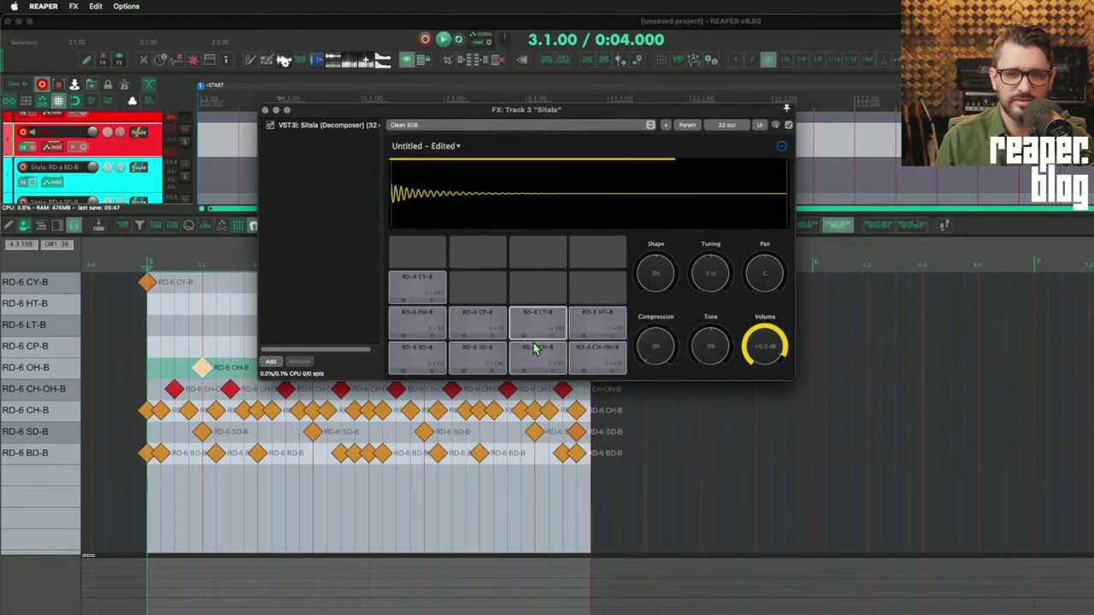
{"action": "left_click", "coordinate": [536, 346]}
- Browse alternative samples for the BD and SD pads, and load RD-6 CH-C and RD-6 CH-OH-C on the CH and CH-OH pads
{"action": "left_click", "coordinate": [421, 348]}
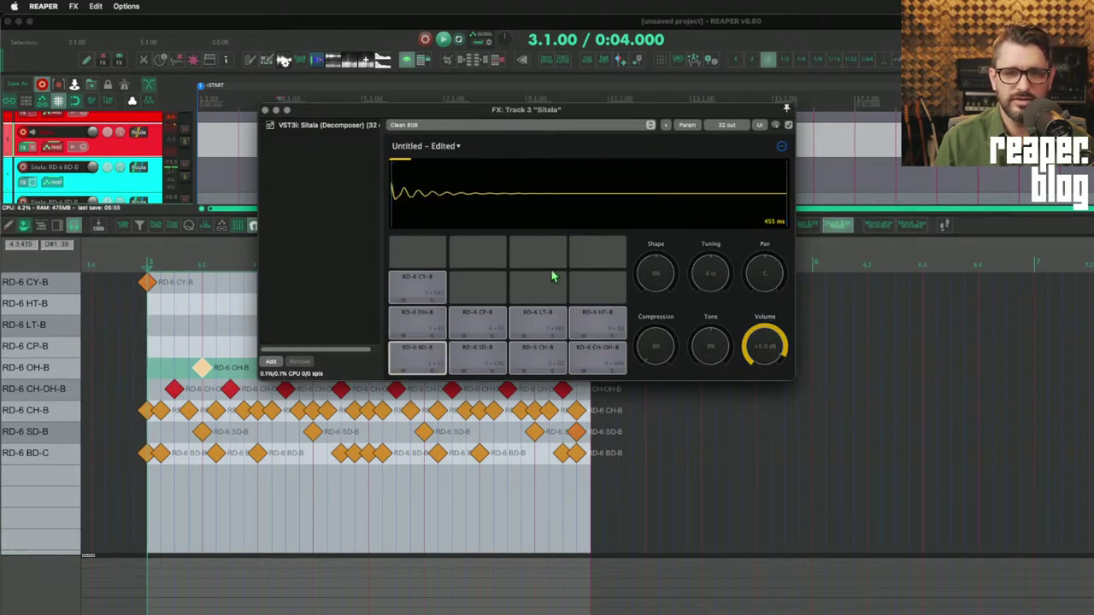
{"action": "left_click", "coordinate": [479, 350]}
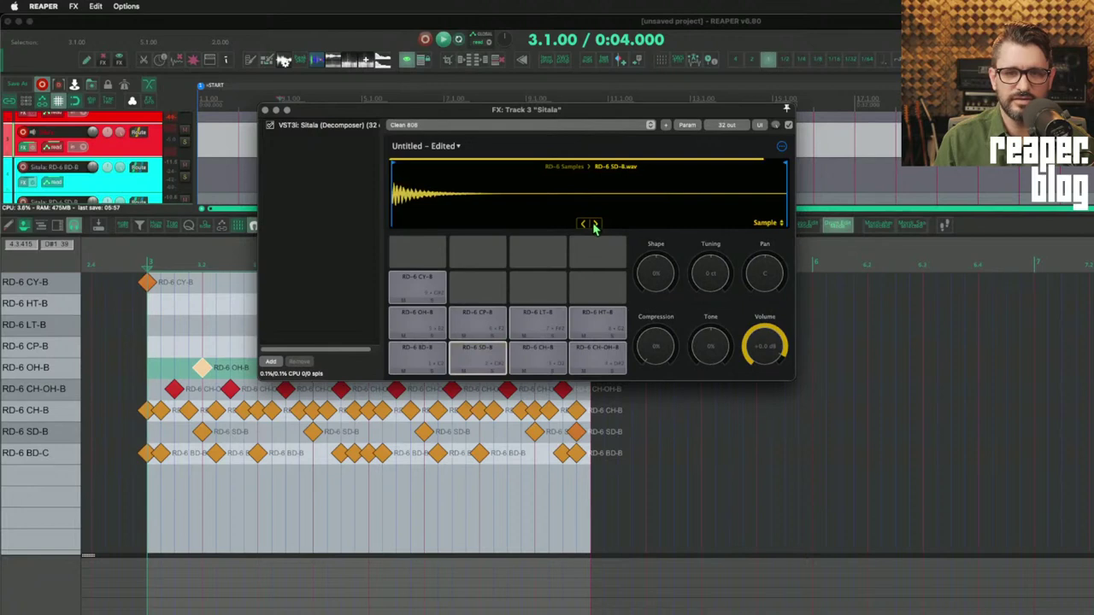
{"action": "left_click", "coordinate": [553, 361]}
{"action": "left_click", "coordinate": [595, 224]}
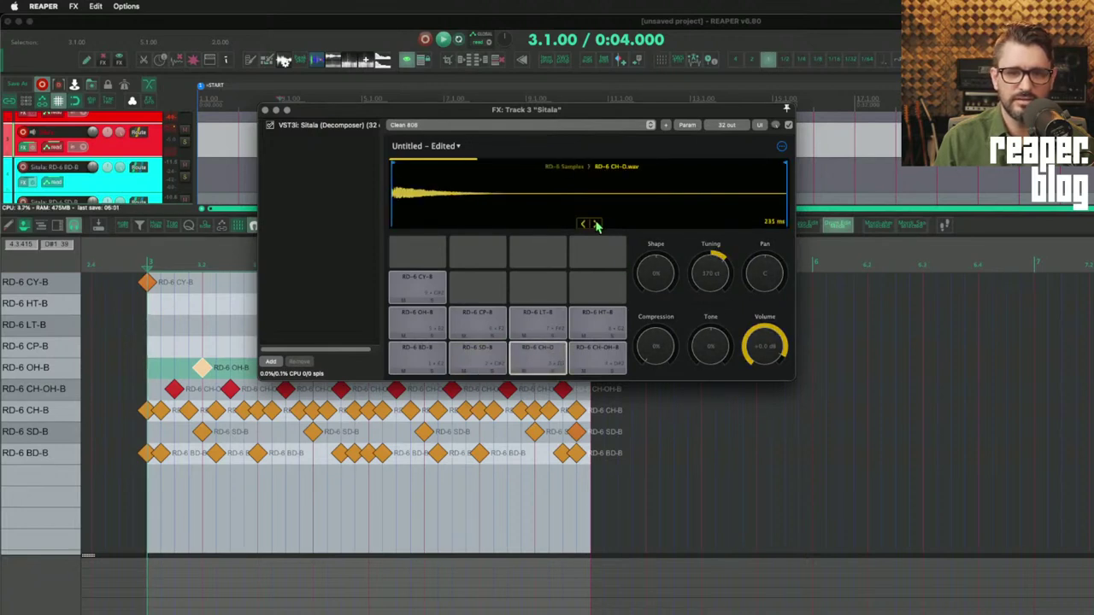
{"action": "left_click", "coordinate": [597, 356]}
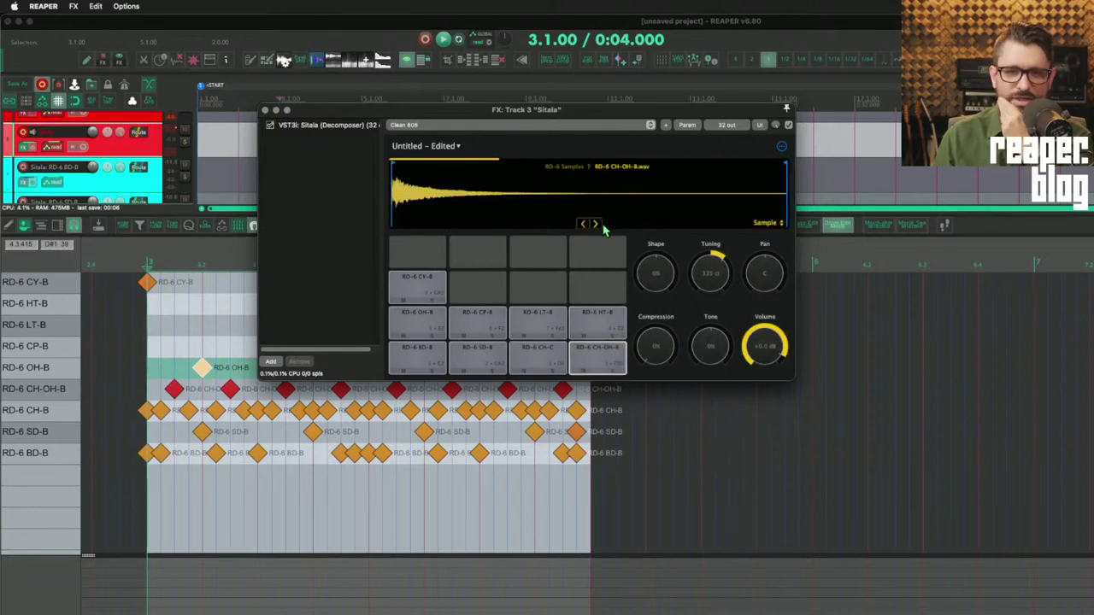
- Load RD-6 HT-D on the high tom pad and RD-6 LT-D on the low tom pad
{"action": "left_click", "coordinate": [601, 318]}
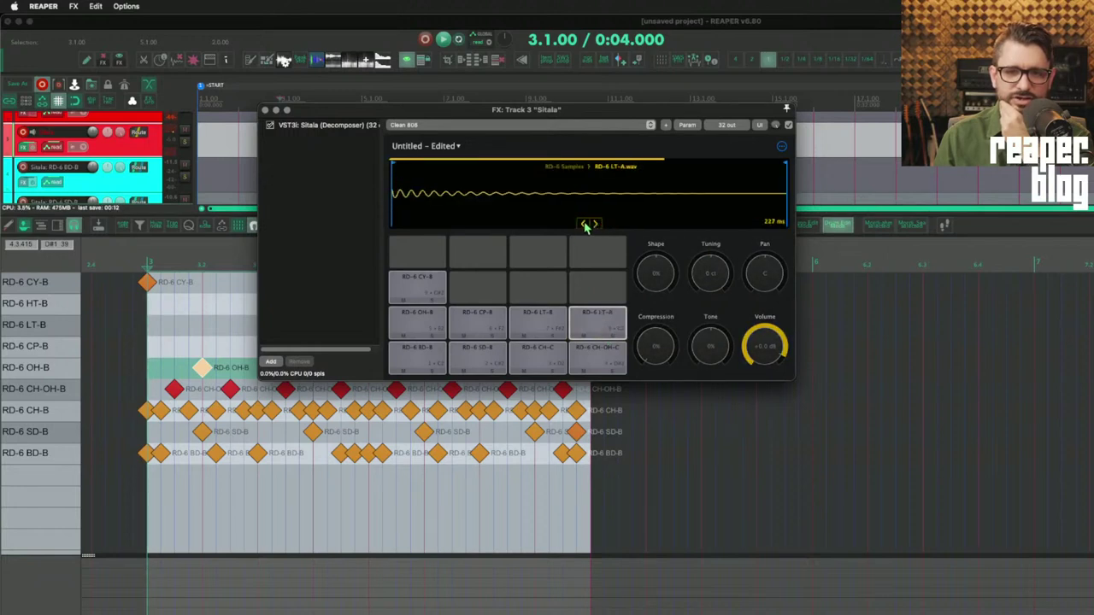
{"action": "left_click", "coordinate": [596, 322]}
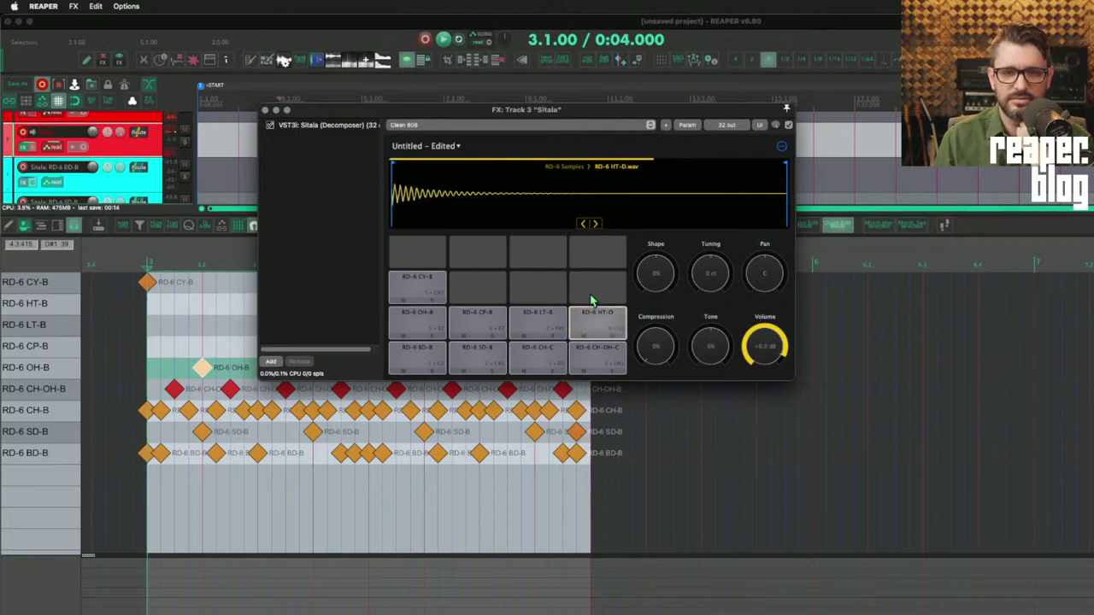
{"action": "left_click", "coordinate": [530, 314]}
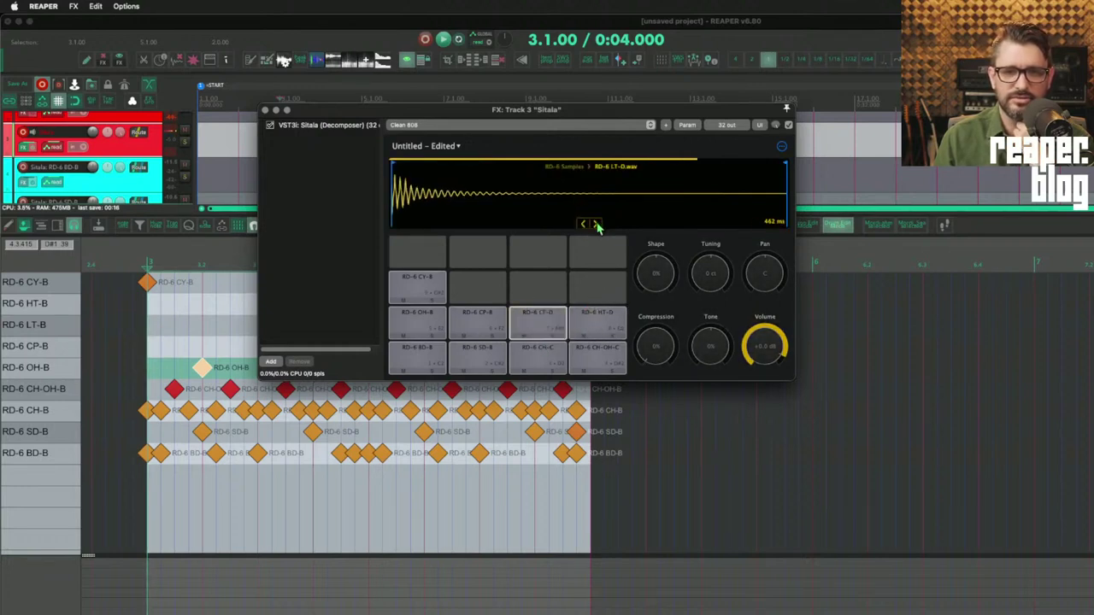
- During loop playback, reset the RD-6 CY-C pad's Tuning and set the RD-6 LT-D pad's Tone to 37%
{"action": "key", "text": "space"}
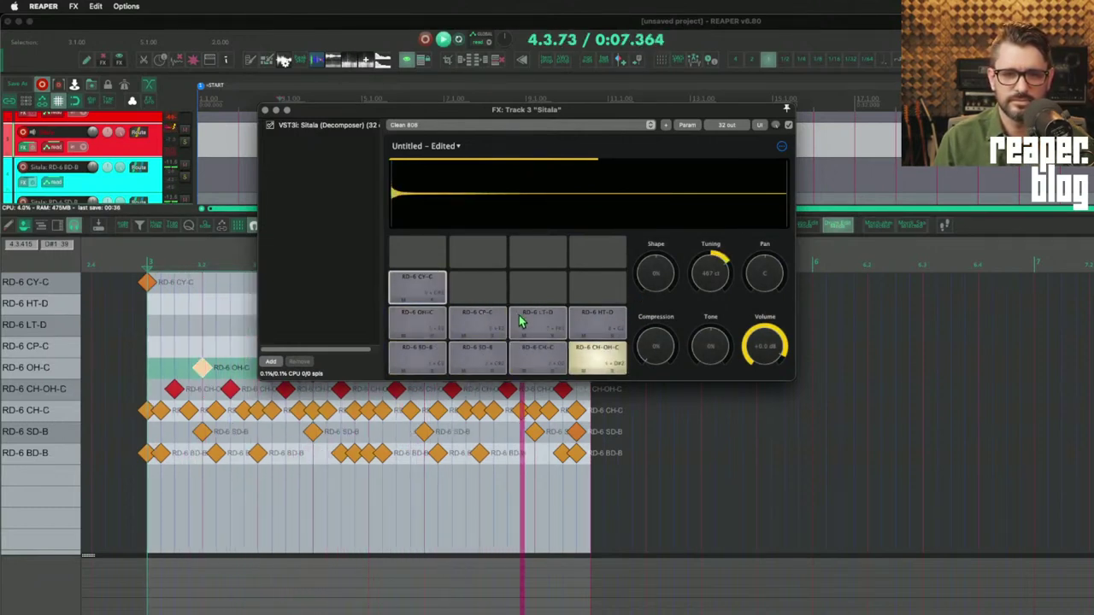
{"action": "double_click", "coordinate": [710, 272]}
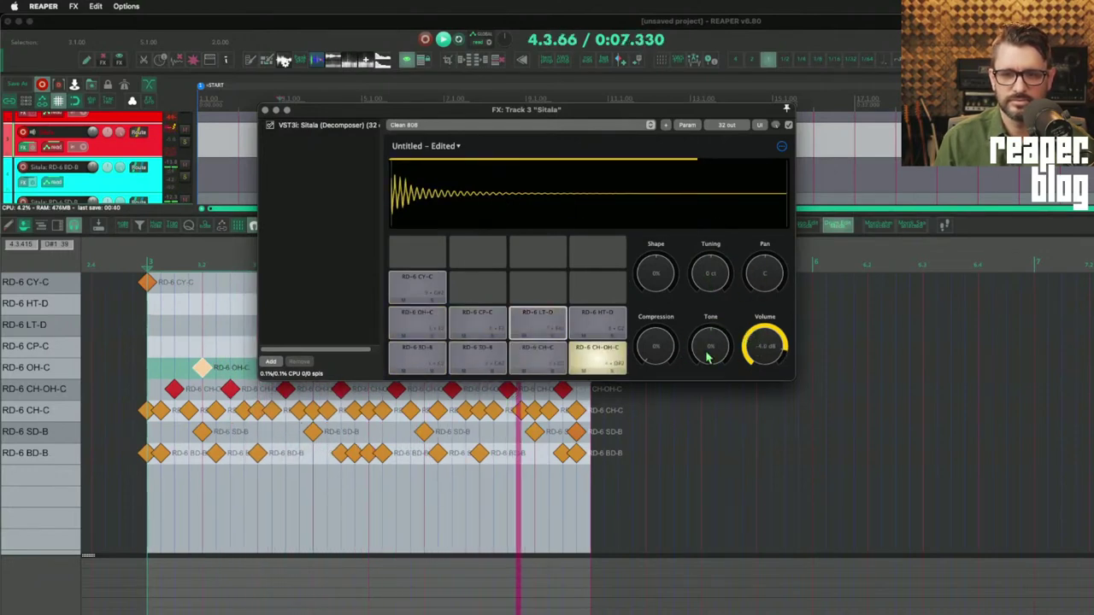
{"action": "mouse_move", "coordinate": [701, 352]}
{"action": "scroll", "coordinate": [700, 353], "scroll_direction": "up", "scroll_amount": 5}
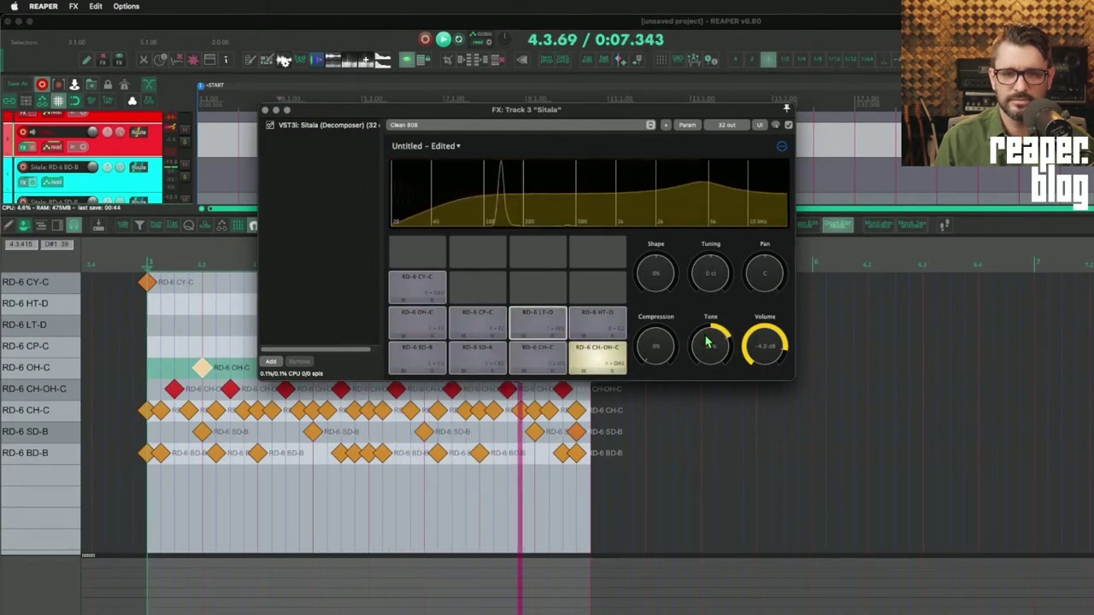
- Lower the Tone of the RD-6 BD-B pad below zero while the loop plays, and stop playback
{"action": "left_click", "coordinate": [577, 340]}
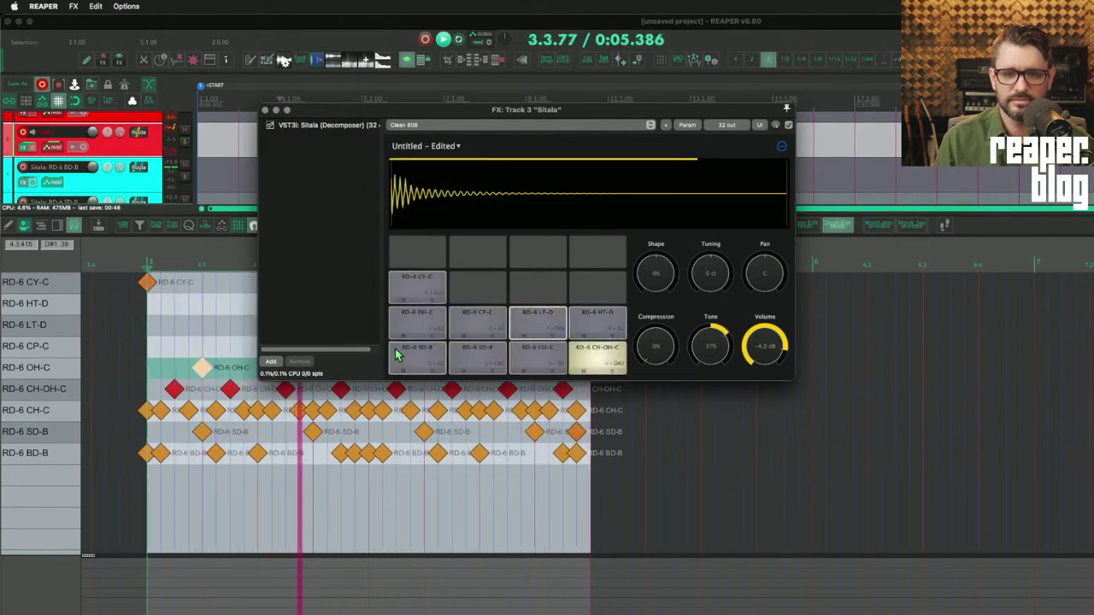
{"action": "scroll", "coordinate": [709, 355], "scroll_direction": "down", "scroll_amount": 4}
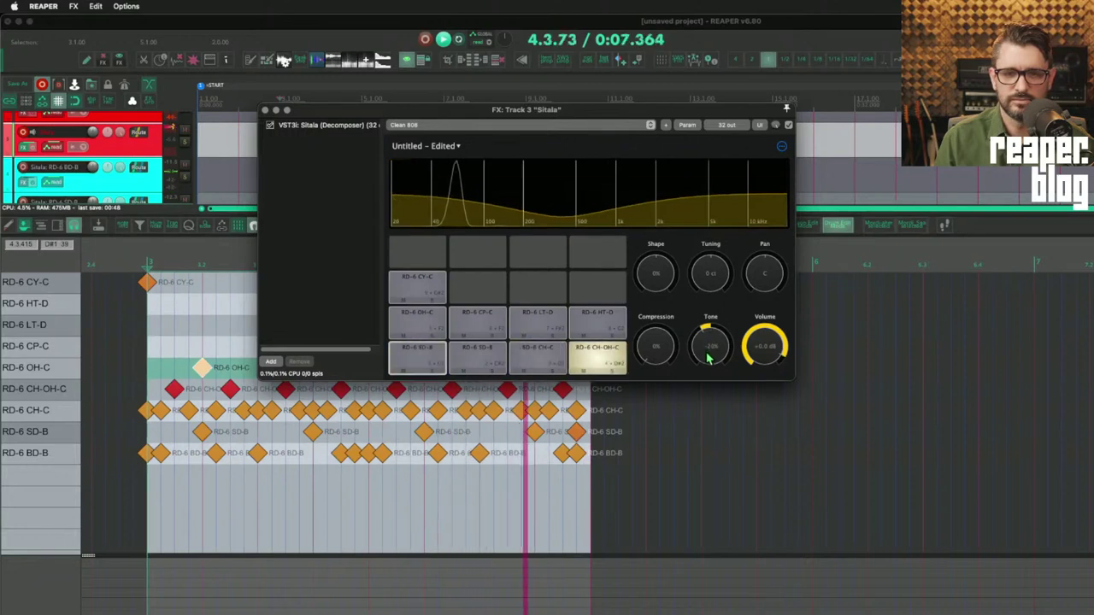
{"action": "key", "text": "space"}
- Audition individual pads of the kit, including RD-6 HT-D, SD-B, CY-C, CH-OH-C and BD-B
{"action": "left_click", "coordinate": [579, 326]}
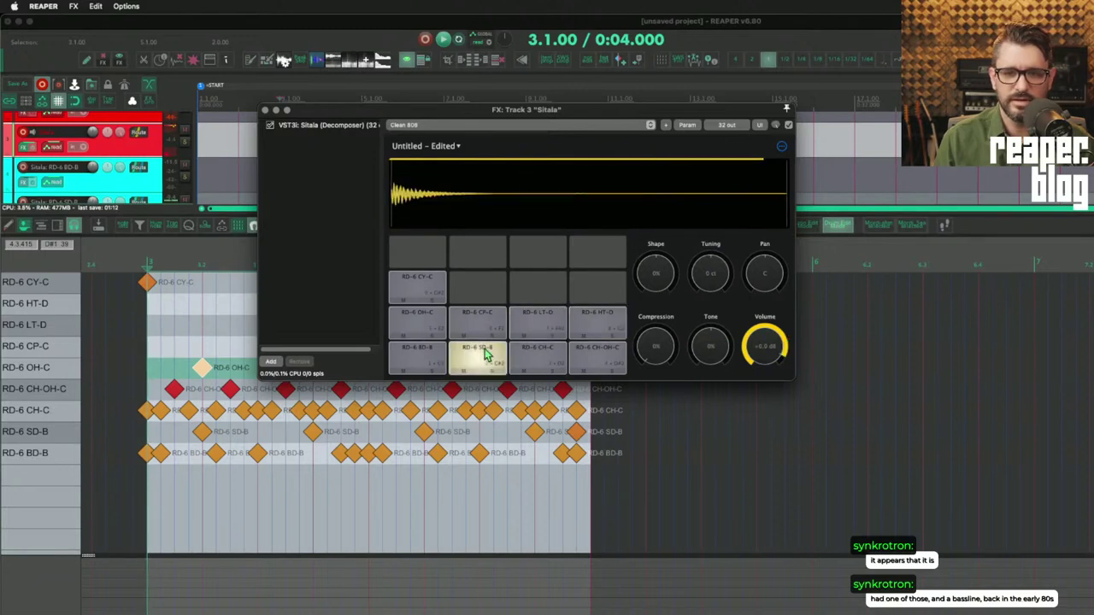
{"action": "left_click", "coordinate": [440, 288]}
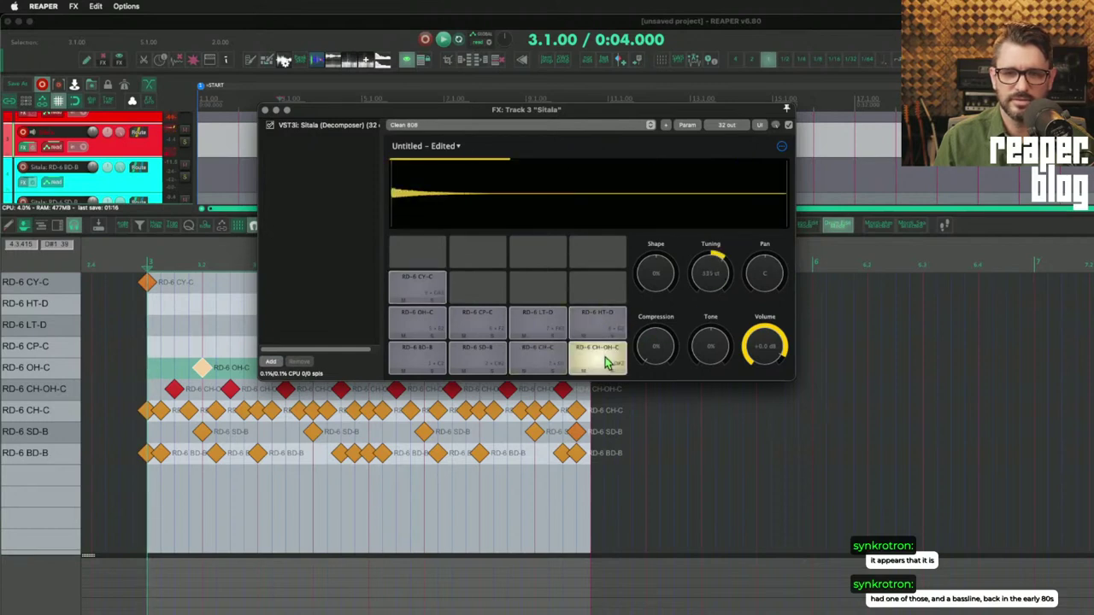
{"action": "left_click", "coordinate": [436, 352]}
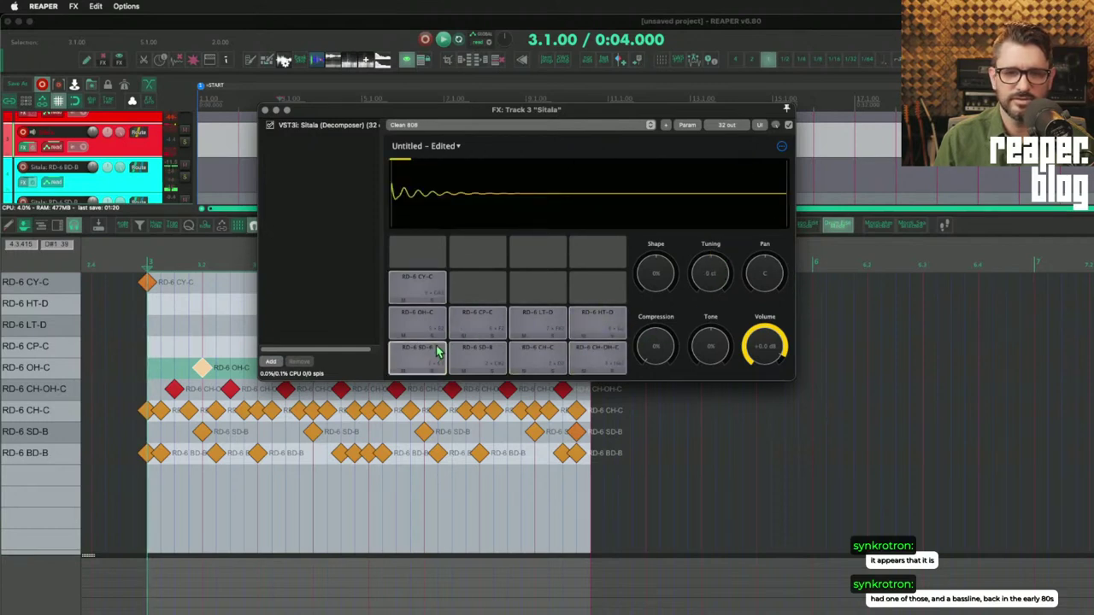
- Start saving the edited Sitala kit as a new kit in the Public folder, with the name RD-6
{"action": "left_click", "coordinate": [436, 146]}
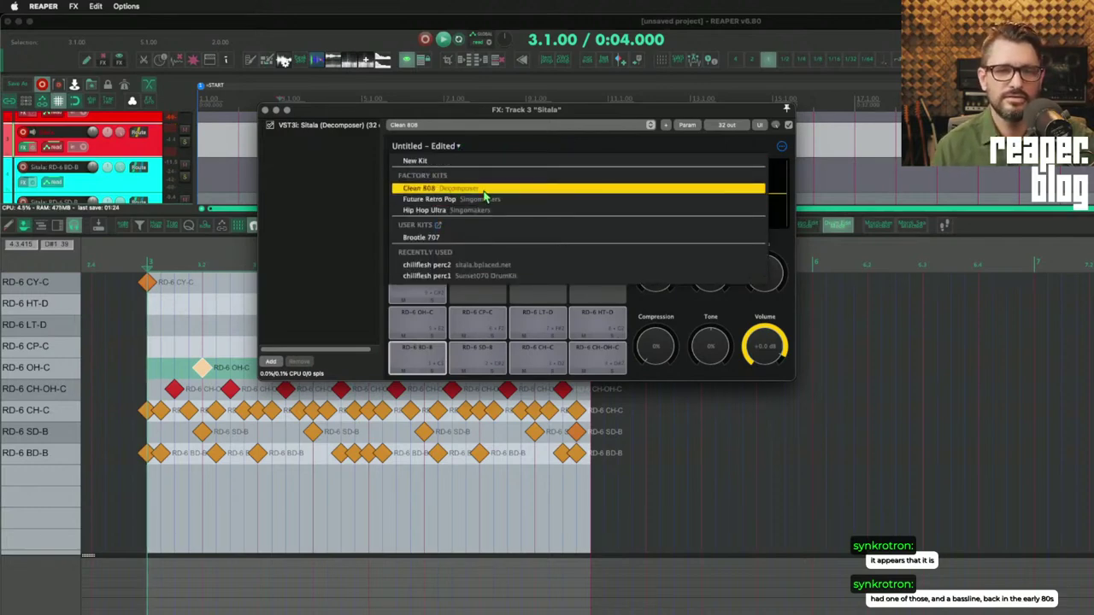
{"action": "left_click", "coordinate": [781, 146]}
{"action": "left_click", "coordinate": [845, 183]}
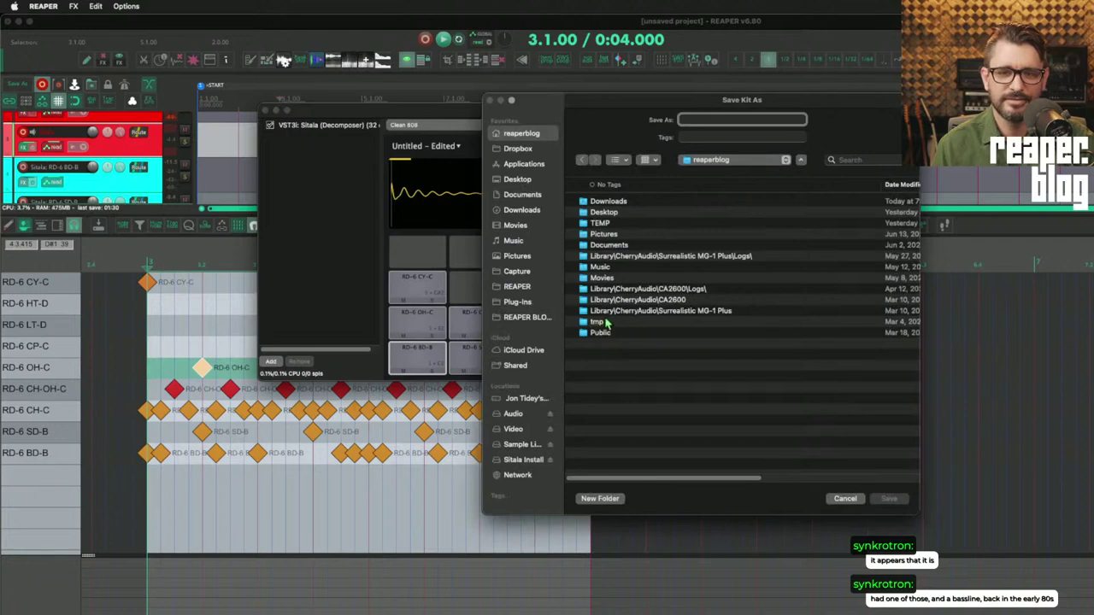
{"action": "type", "text": "RD"}
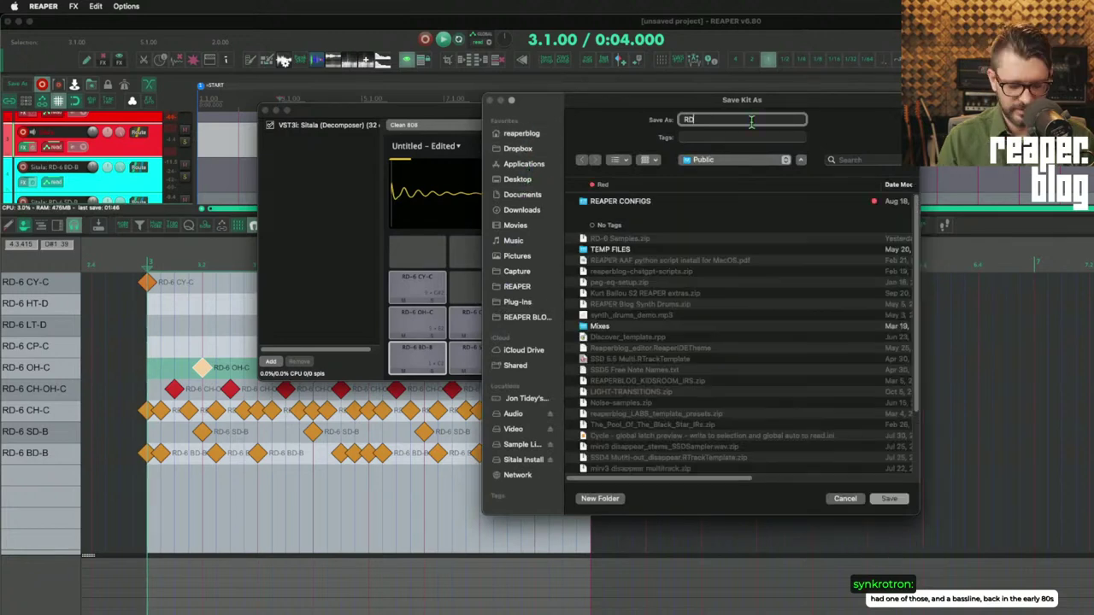
{"action": "type", "text": "-6"}
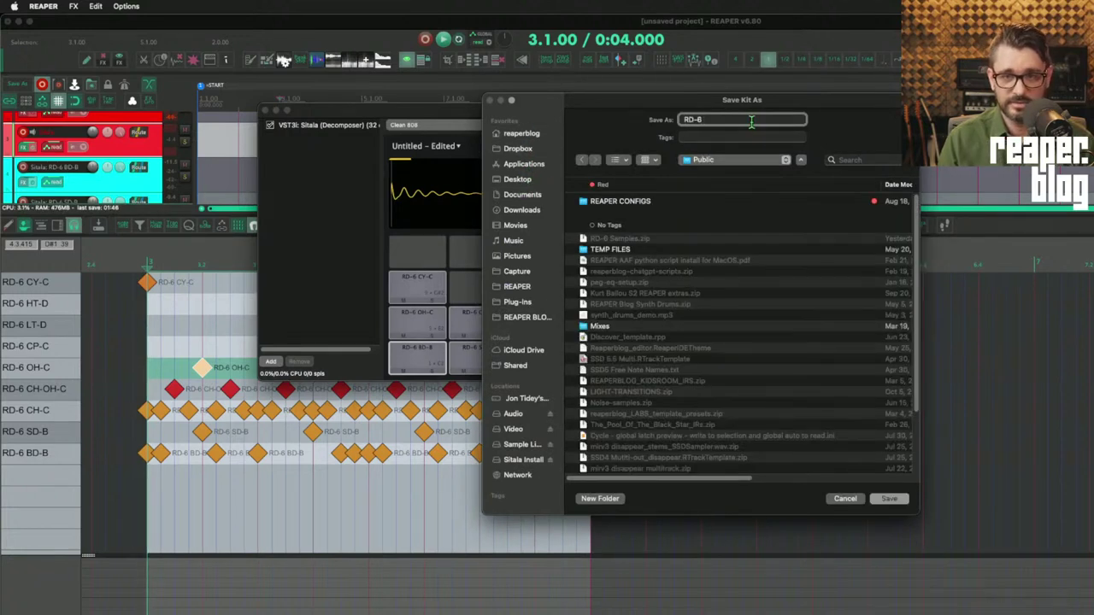
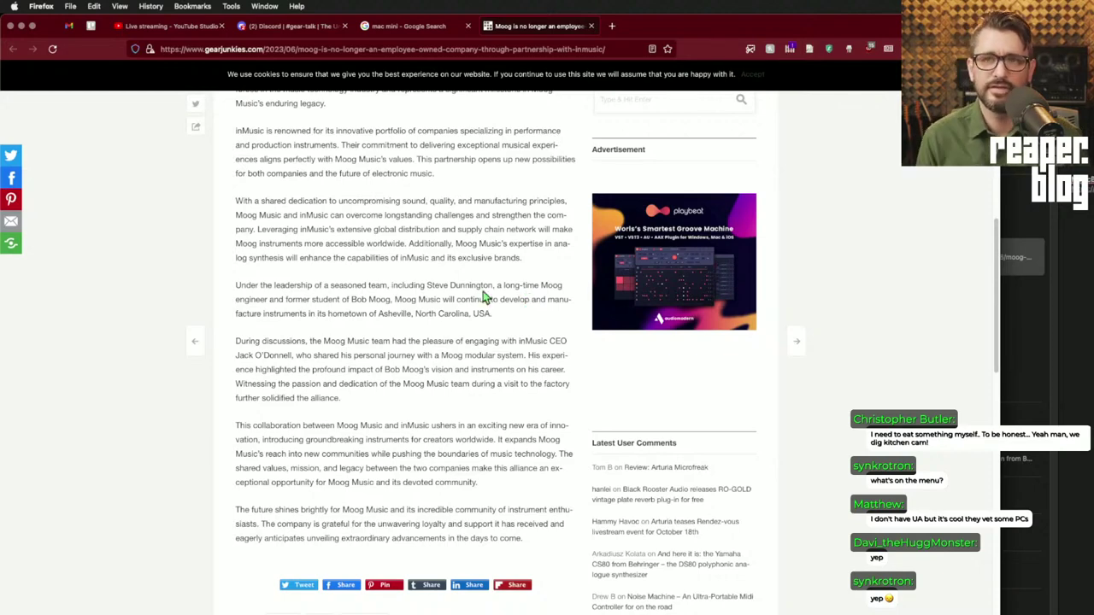
{"action": "scroll", "coordinate": [483, 296], "scroll_direction": "down", "scroll_amount": 1}
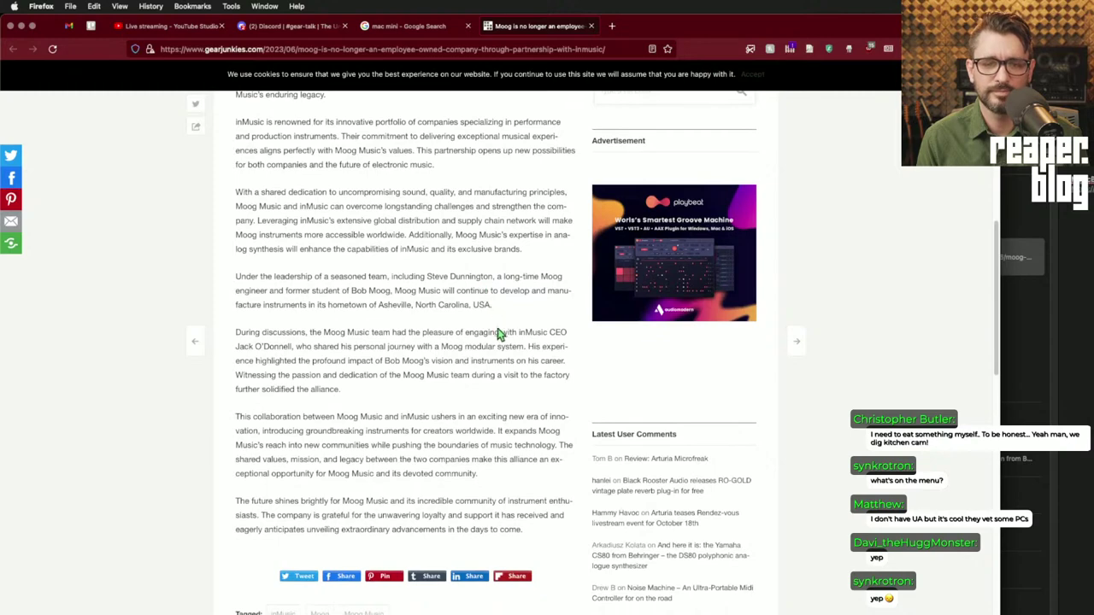
- Open inmusicbrands.com in a new browser tab and examine the list of brands inMusic owns
{"action": "left_click", "coordinate": [612, 29]}
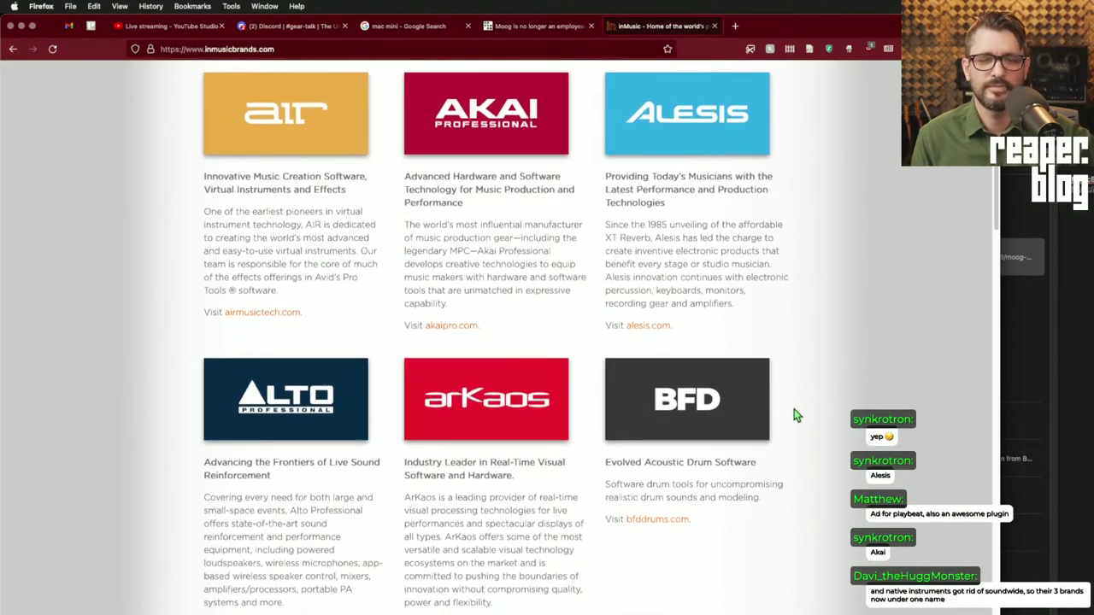
{"action": "scroll", "coordinate": [704, 481], "scroll_direction": "down", "scroll_amount": 15}
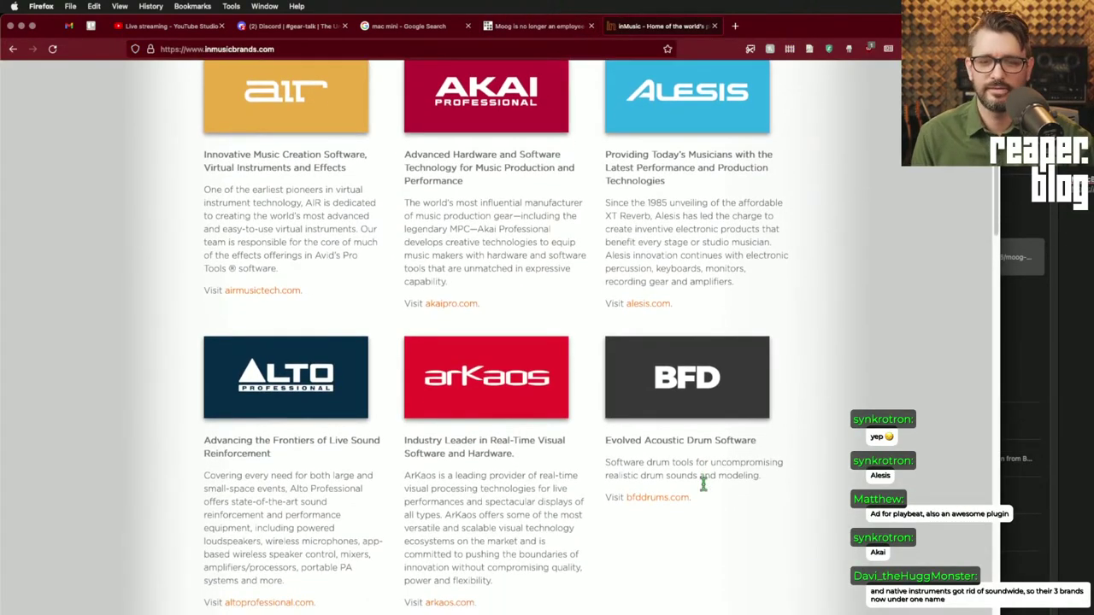
{"action": "scroll", "coordinate": [706, 483], "scroll_direction": "down", "scroll_amount": 5}
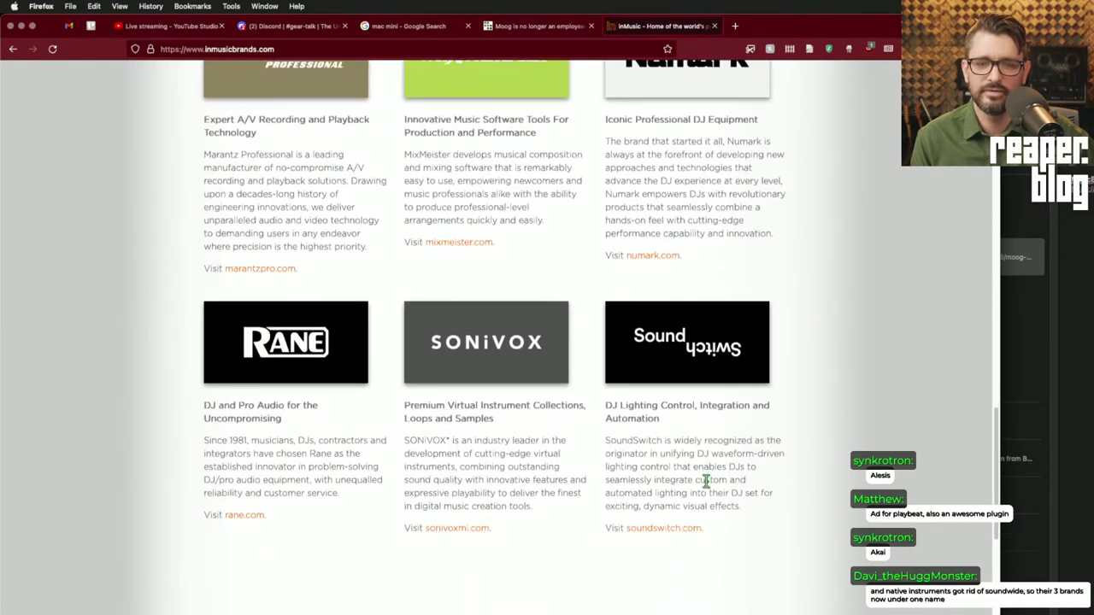
{"action": "scroll", "coordinate": [707, 485], "scroll_direction": "up", "scroll_amount": 15}
{"action": "scroll", "coordinate": [707, 487], "scroll_direction": "up", "scroll_amount": 3}
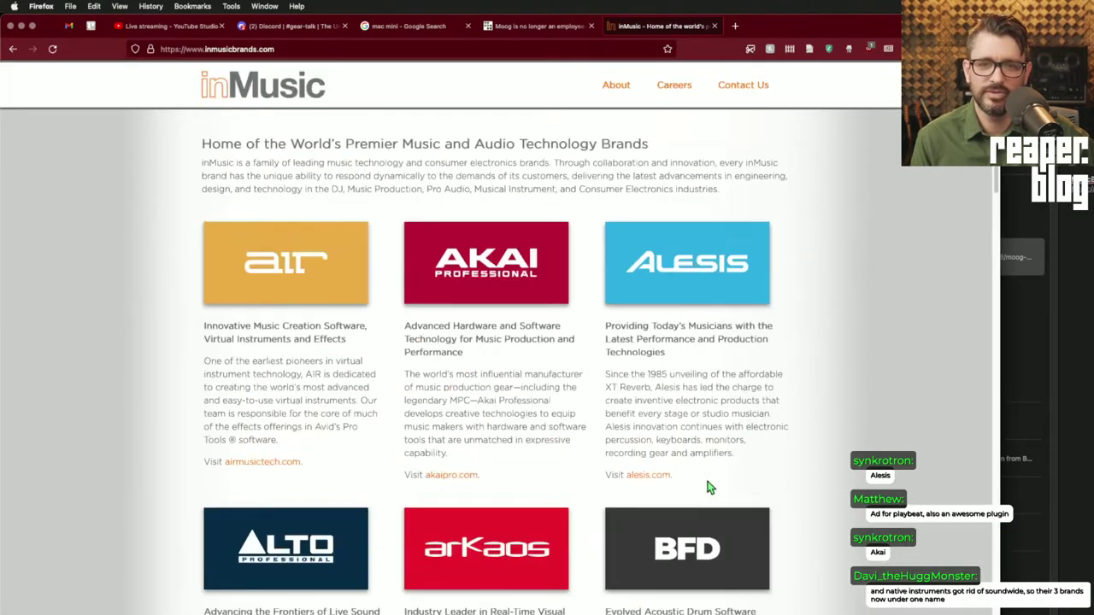
{"action": "scroll", "coordinate": [706, 487], "scroll_direction": "down", "scroll_amount": 12}
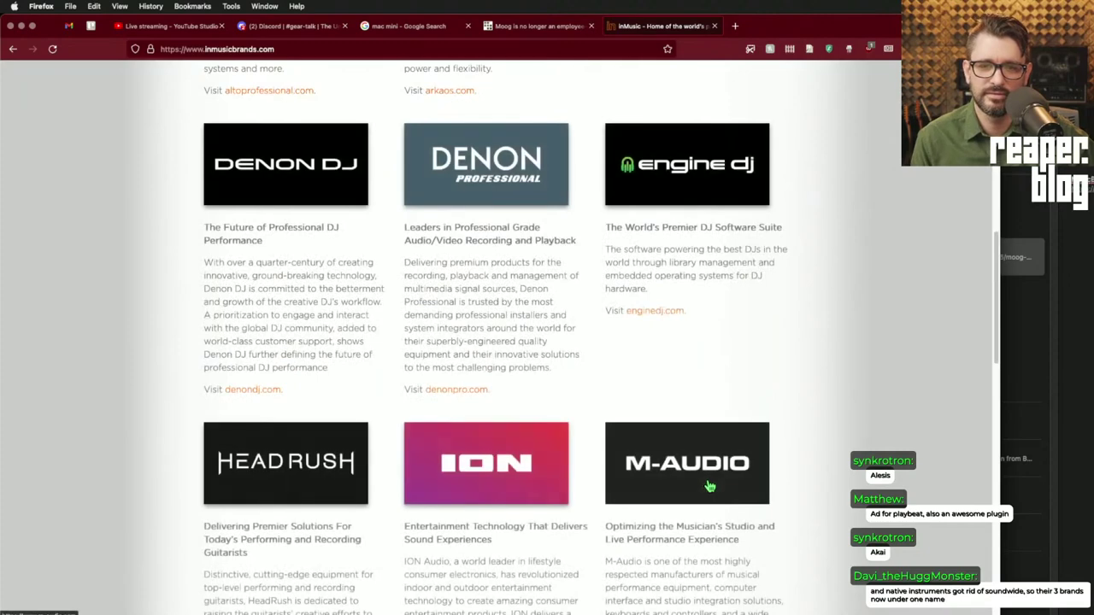
{"action": "scroll", "coordinate": [707, 487], "scroll_direction": "down", "scroll_amount": 1}
{"action": "scroll", "coordinate": [664, 361], "scroll_direction": "down", "scroll_amount": 1}
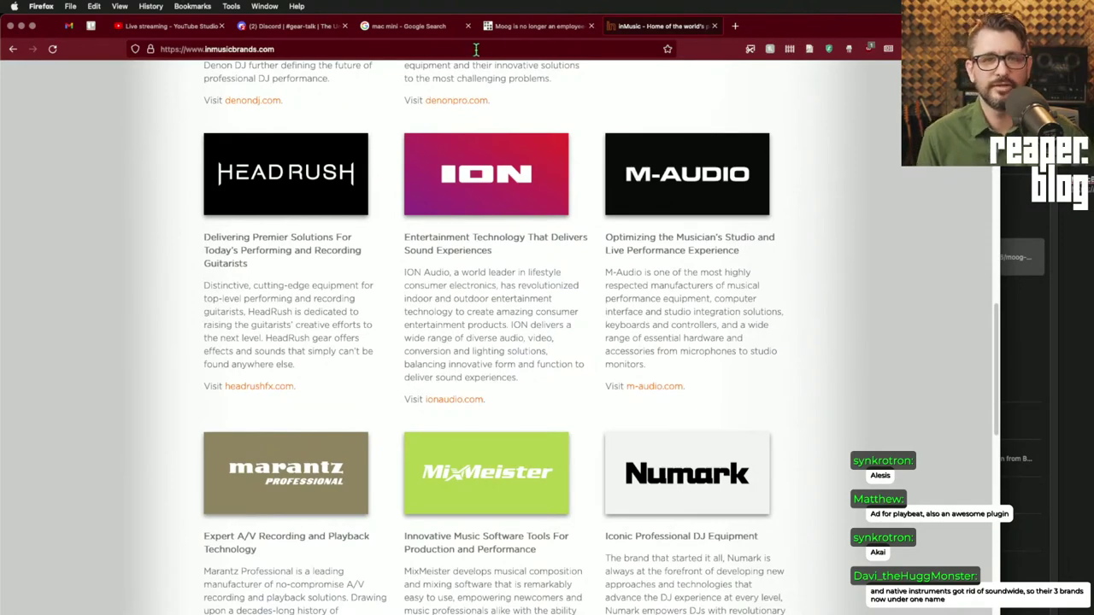
- Go to the native-instruments.com website and look over its home page
{"action": "left_click", "coordinate": [570, 47]}
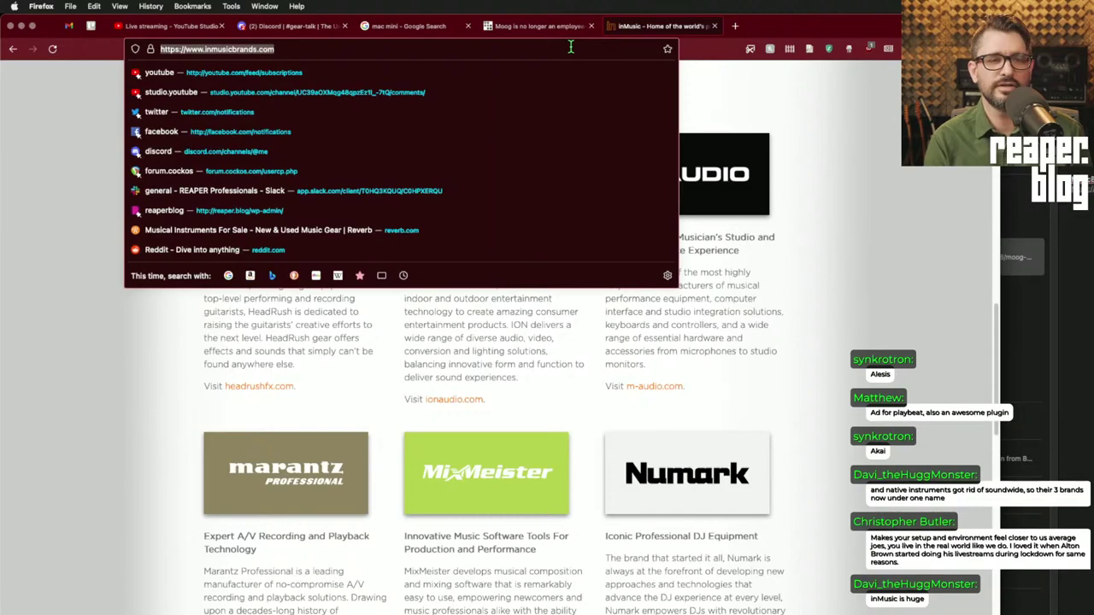
{"action": "type", "text": "native-instrument"}
{"action": "key", "text": "Return"}
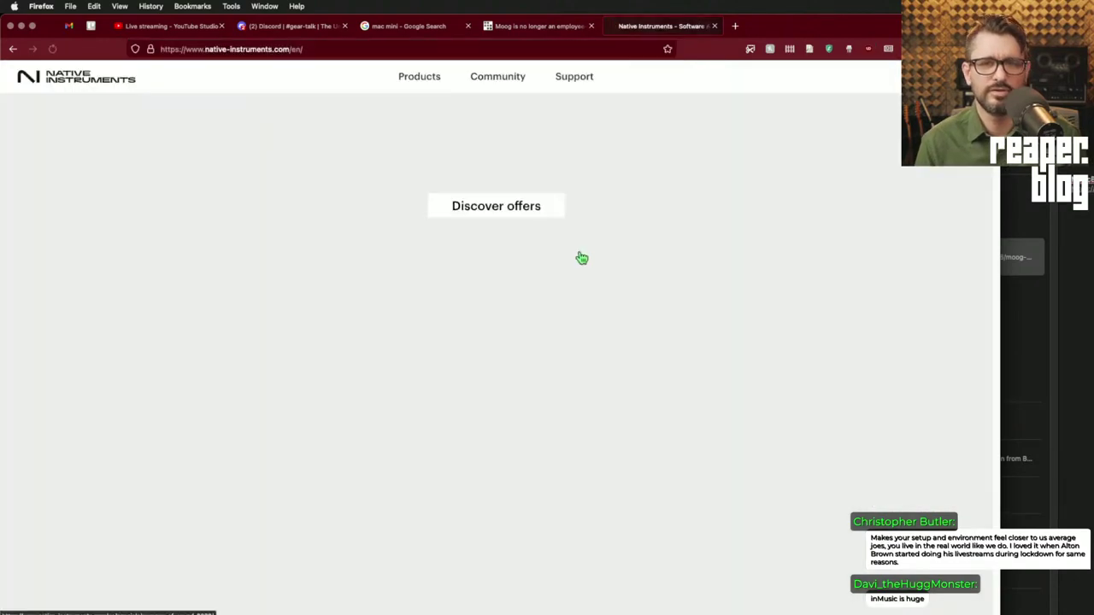
{"action": "scroll", "coordinate": [578, 251], "scroll_direction": "down", "scroll_amount": 5}
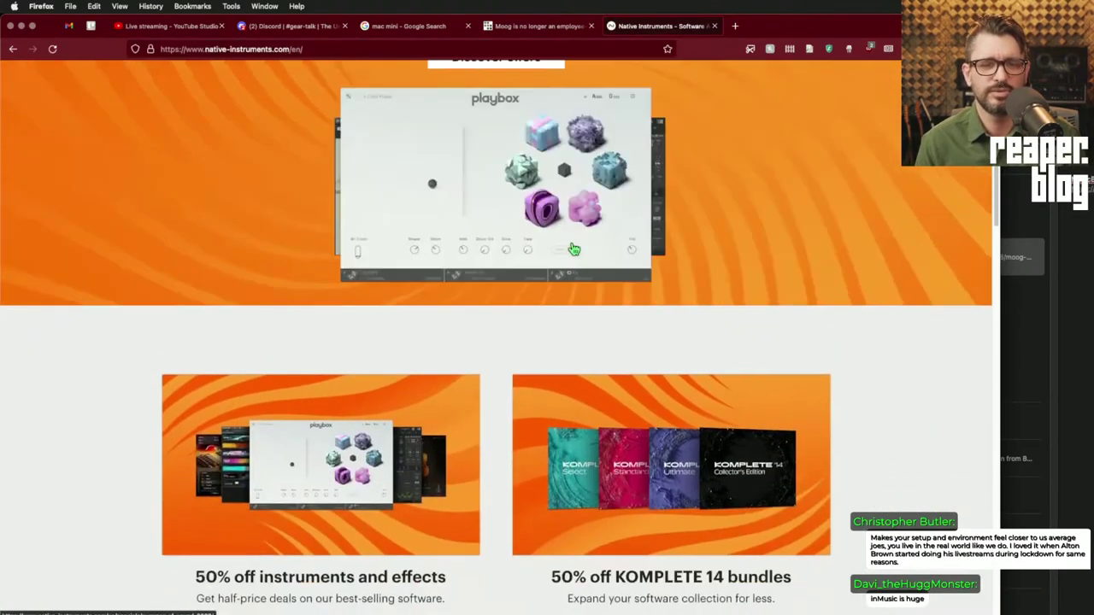
{"action": "scroll", "coordinate": [574, 249], "scroll_direction": "down", "scroll_amount": 3}
{"action": "scroll", "coordinate": [575, 249], "scroll_direction": "up", "scroll_amount": 8}
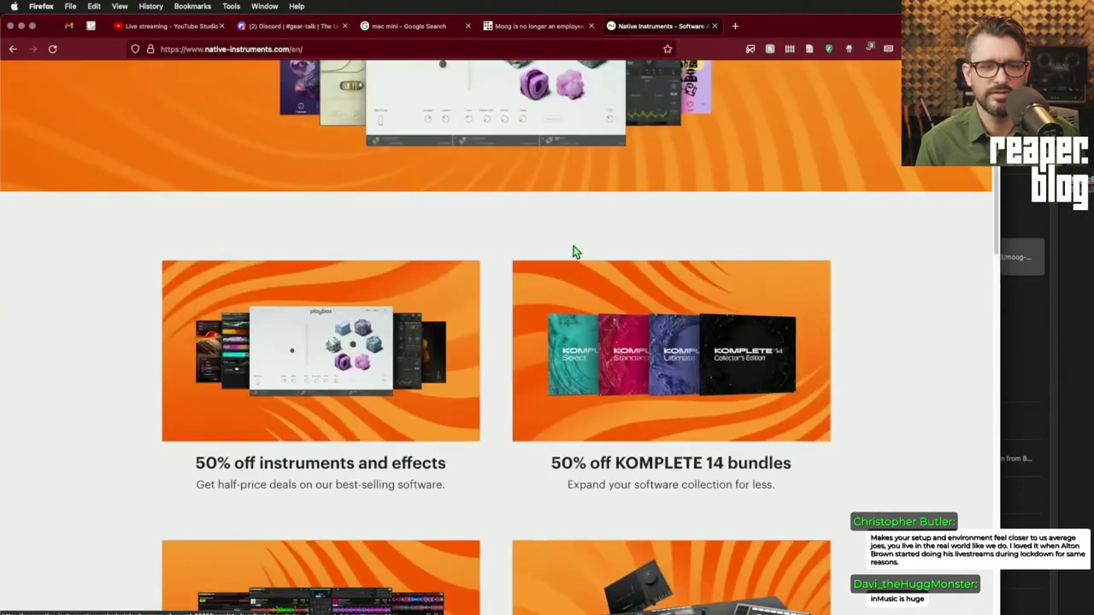
- Open the Native Instruments Community page and look through it down to the footer
{"action": "left_click", "coordinate": [497, 77]}
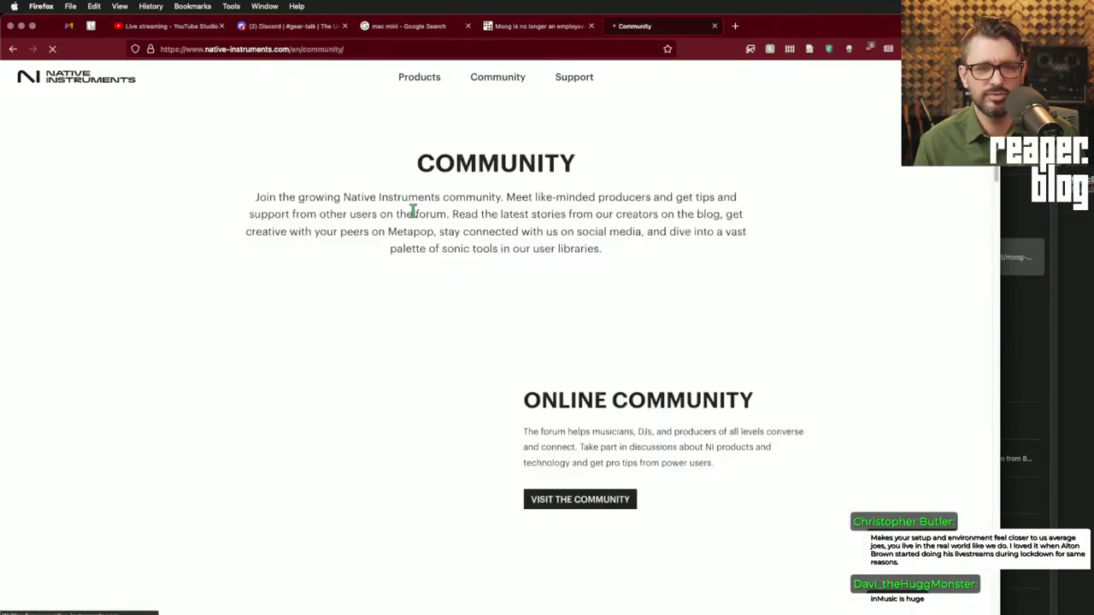
{"action": "scroll", "coordinate": [309, 249], "scroll_direction": "down", "scroll_amount": 7}
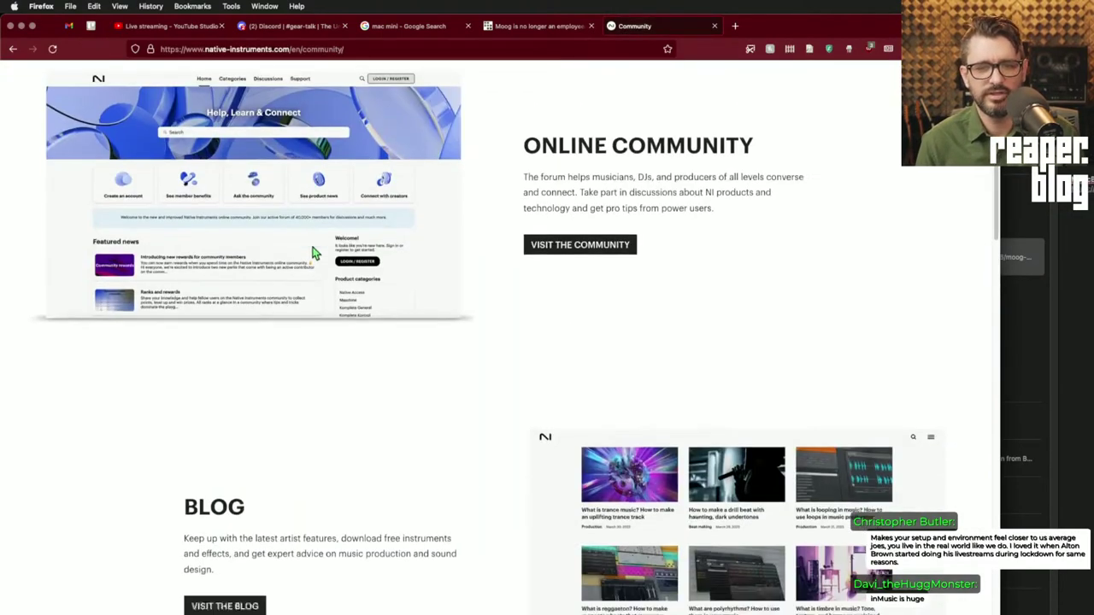
{"action": "scroll", "coordinate": [315, 253], "scroll_direction": "down", "scroll_amount": 15}
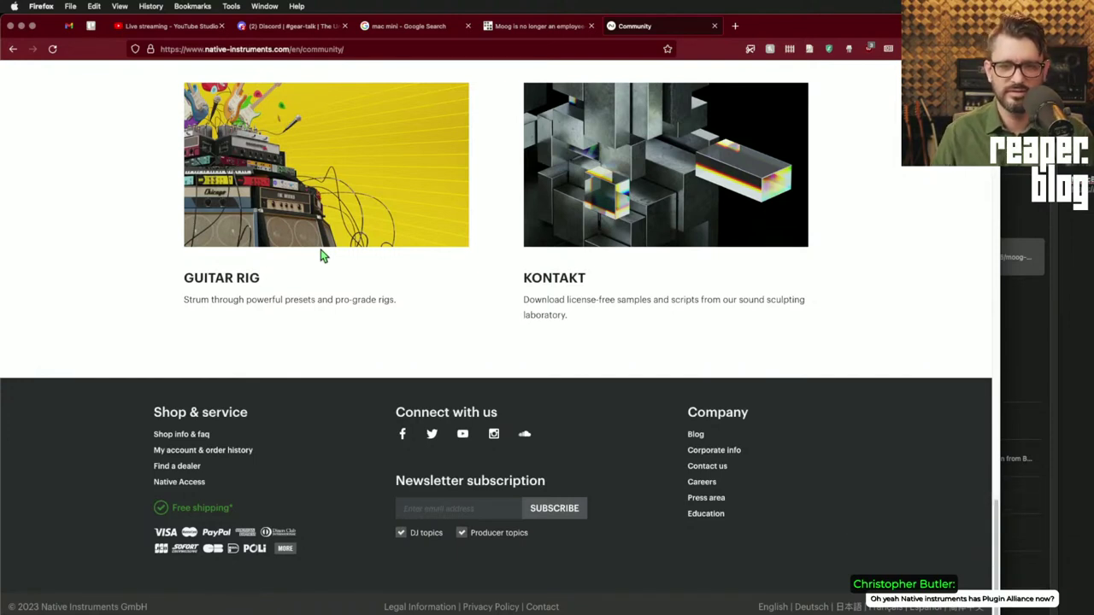
{"action": "scroll", "coordinate": [735, 326], "scroll_direction": "up", "scroll_amount": 20}
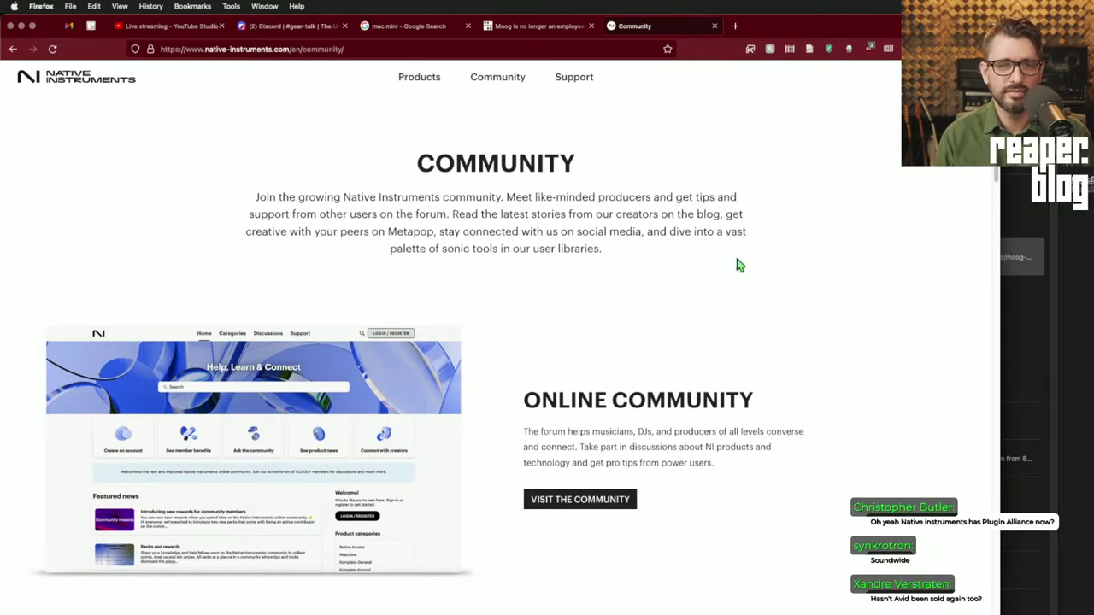
{"action": "scroll", "coordinate": [735, 257], "scroll_direction": "down", "scroll_amount": 1}
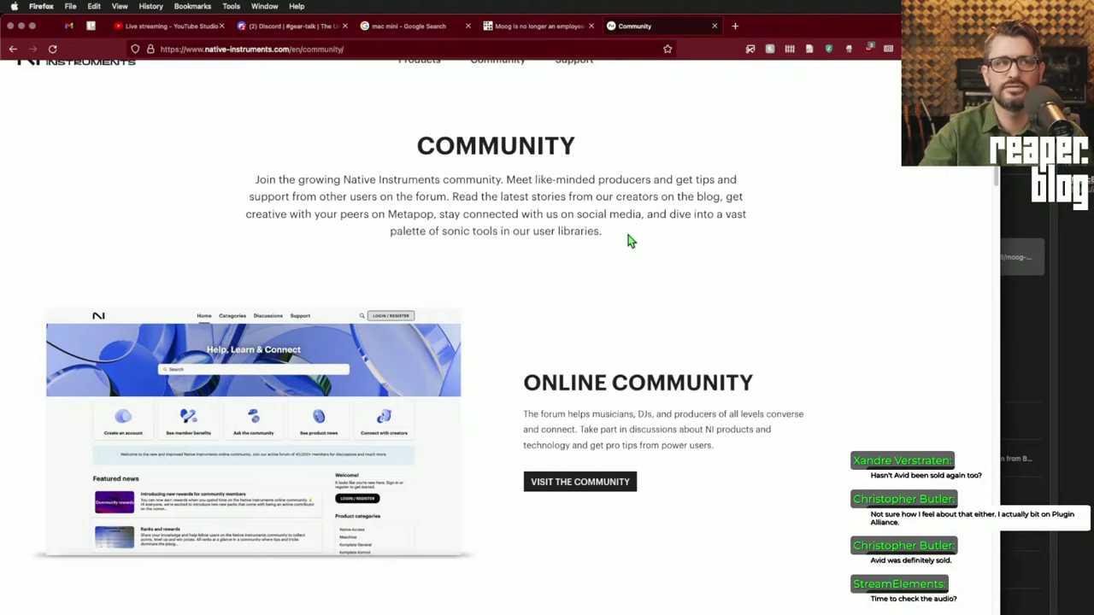
{"action": "scroll", "coordinate": [628, 242], "scroll_direction": "up", "scroll_amount": 1}
- Go to plugin-alliance.com and dismiss the promotional pop-up for the free plugins
{"action": "left_click", "coordinate": [557, 48]}
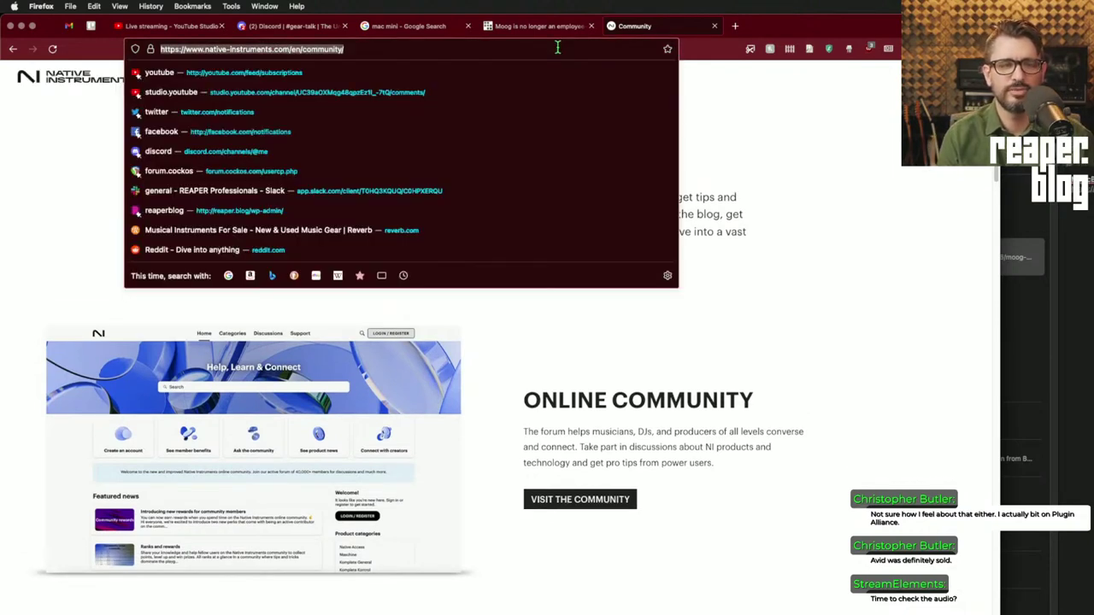
{"action": "type", "text": "plugin-alliance.com"}
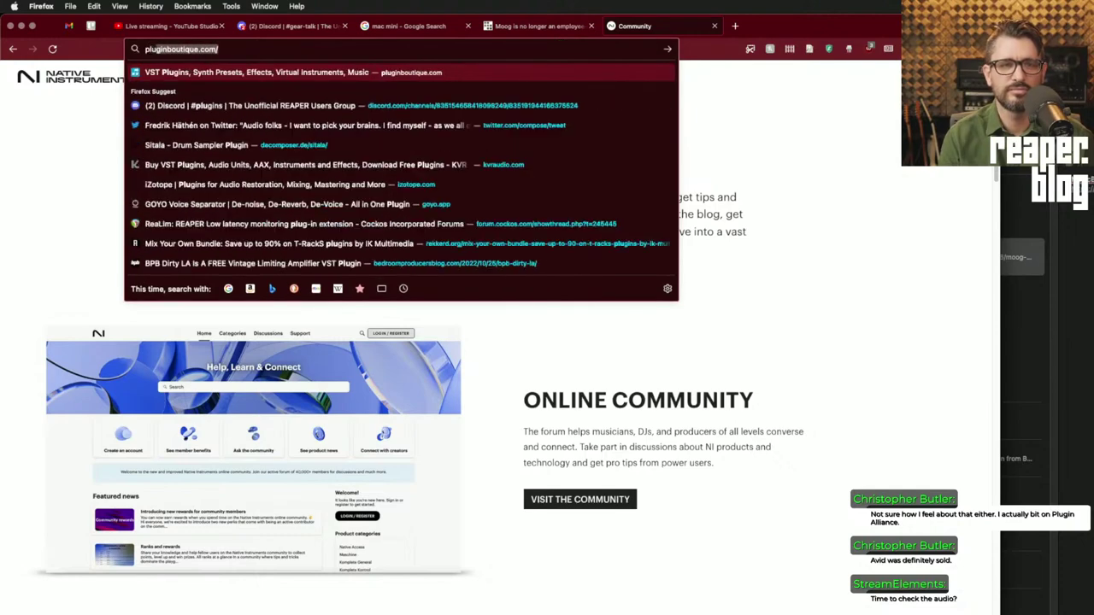
{"action": "key", "text": "Return"}
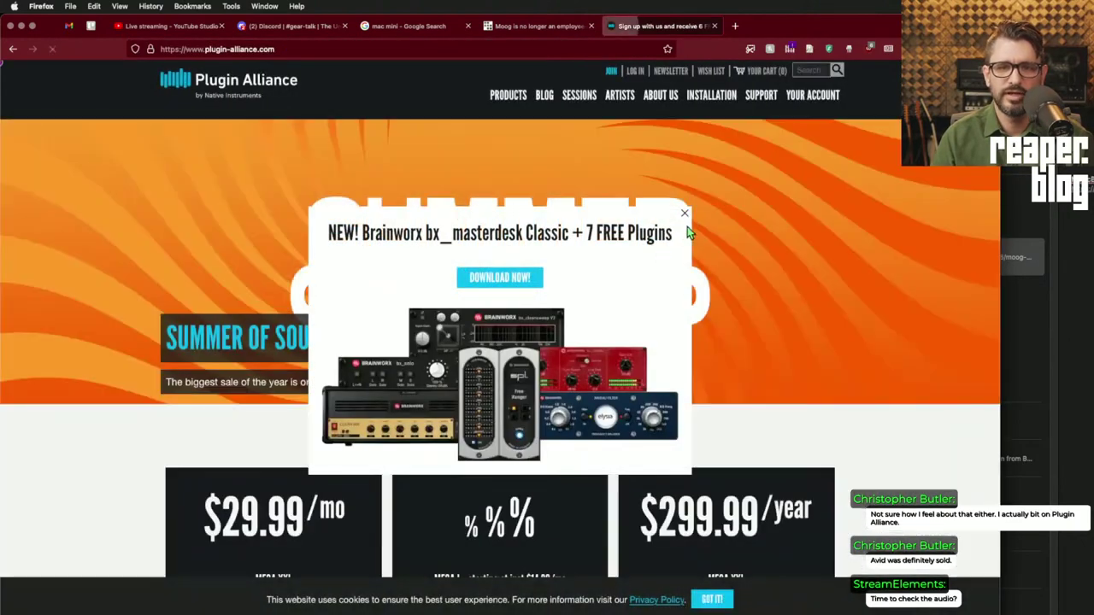
{"action": "left_click", "coordinate": [684, 213]}
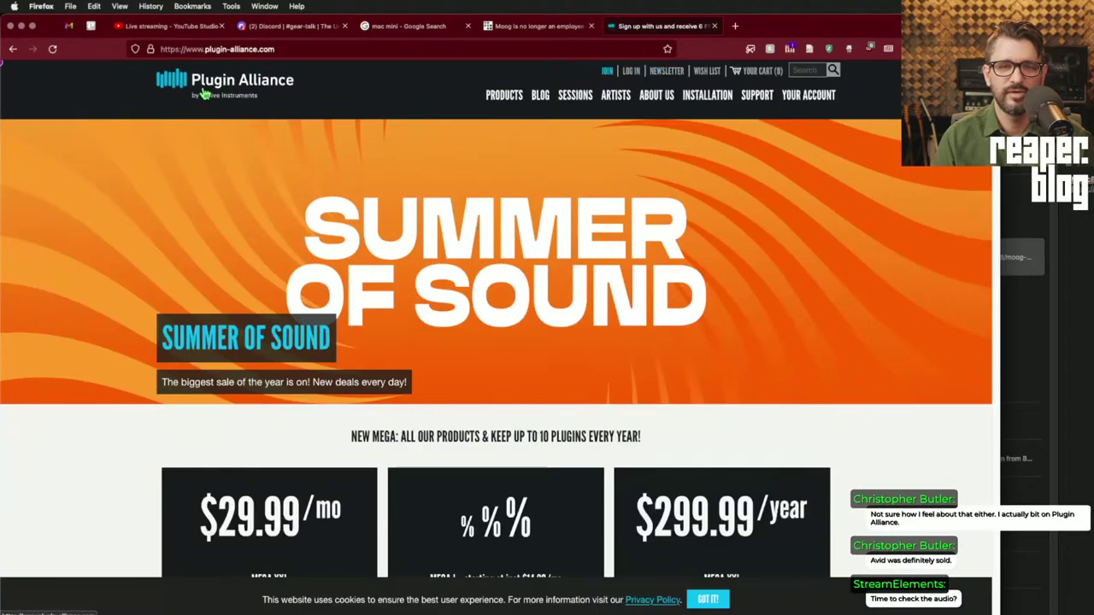
- Examine the Plugin Alliance home page's products and brands, and highlight the footer statement about its ties to Native Instruments, iZotope and Brainworx
{"action": "scroll", "coordinate": [376, 167], "scroll_direction": "down", "scroll_amount": 10}
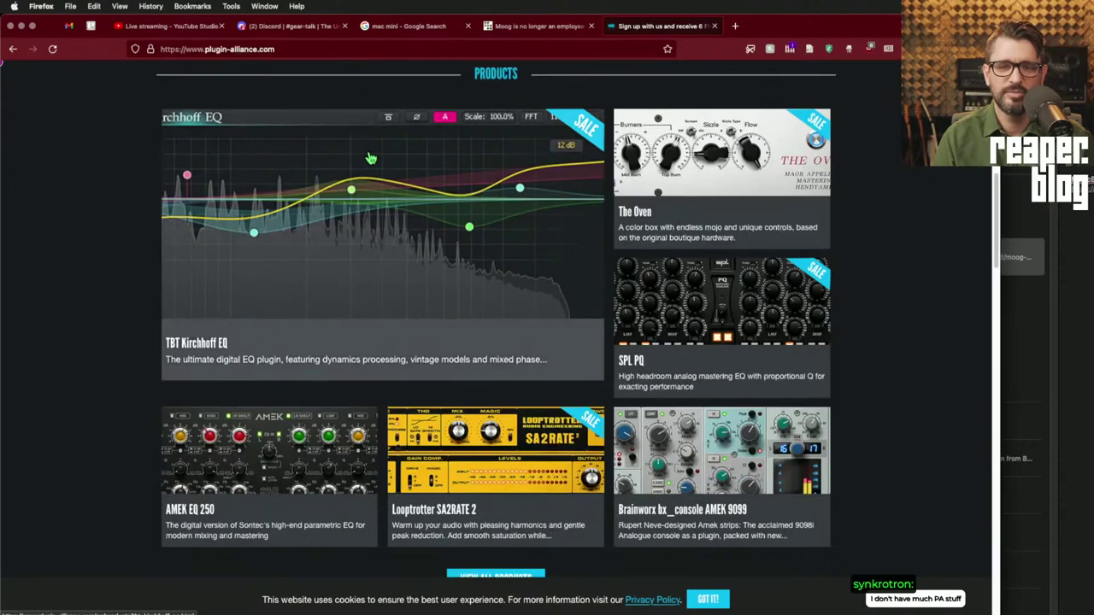
{"action": "scroll", "coordinate": [124, 338], "scroll_direction": "down", "scroll_amount": 5}
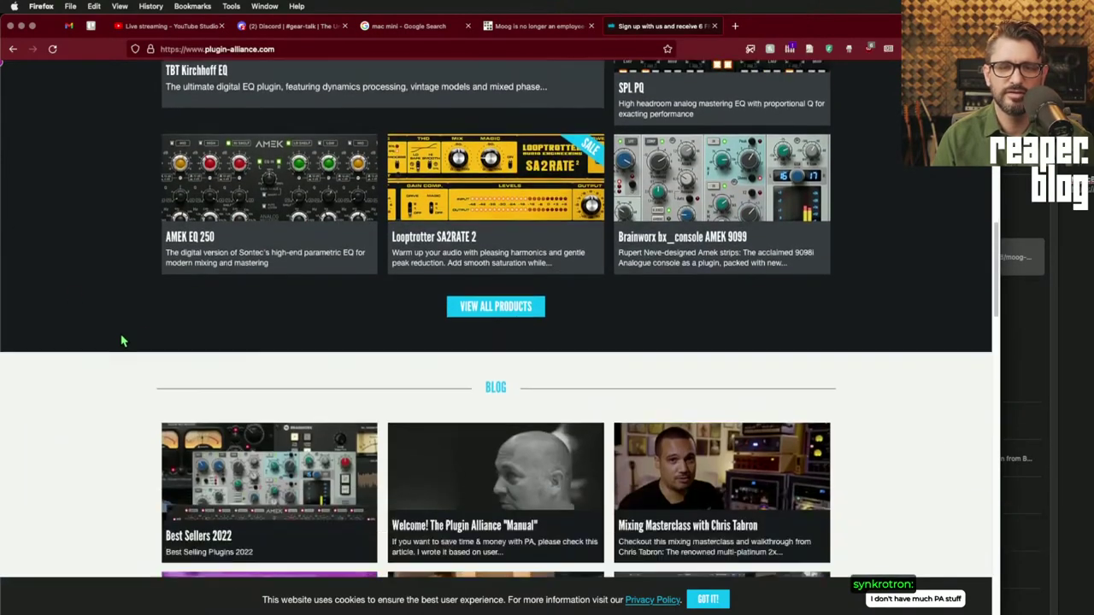
{"action": "scroll", "coordinate": [122, 341], "scroll_direction": "down", "scroll_amount": 5}
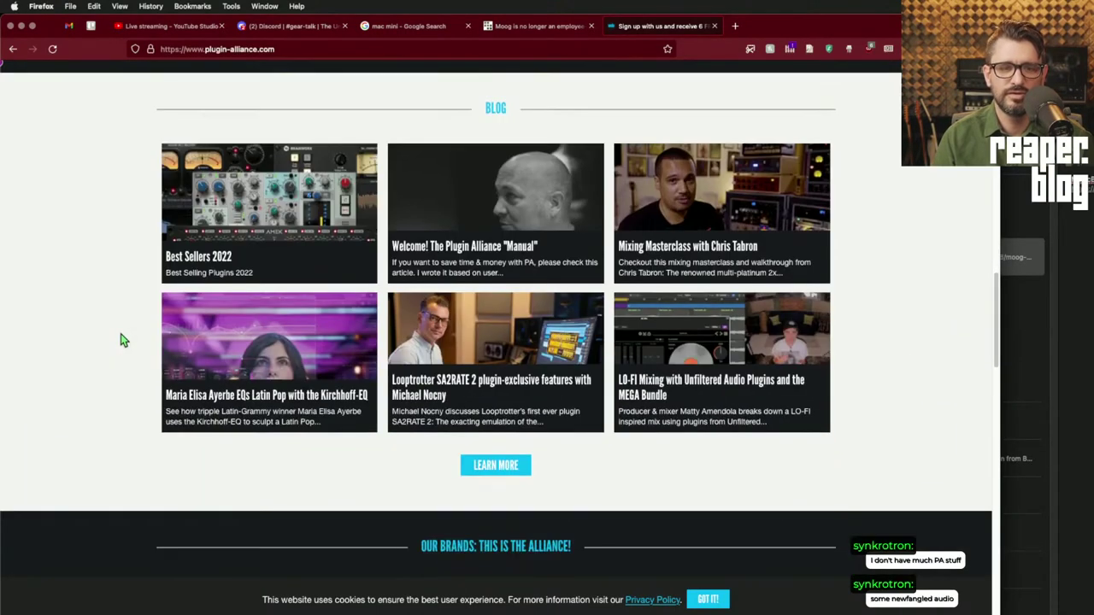
{"action": "scroll", "coordinate": [122, 341], "scroll_direction": "down", "scroll_amount": 9}
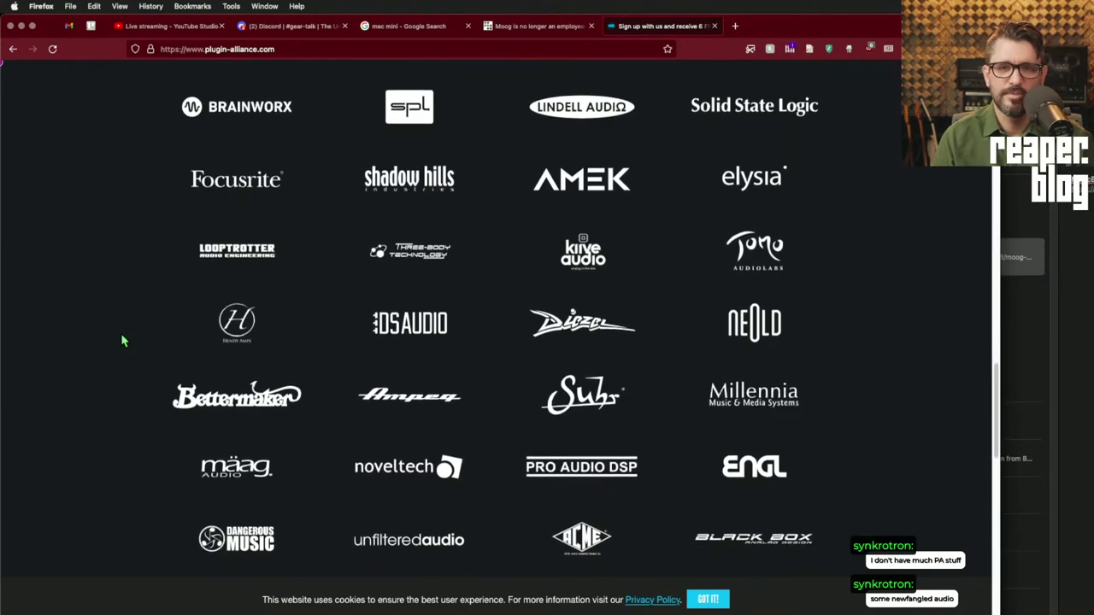
{"action": "scroll", "coordinate": [122, 341], "scroll_direction": "up", "scroll_amount": 2}
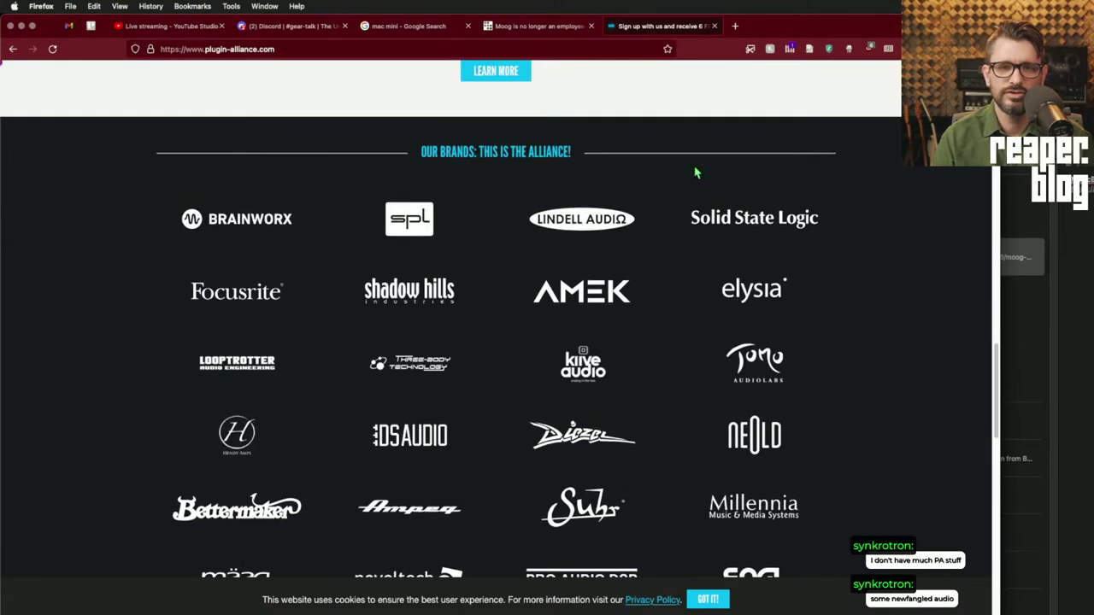
{"action": "scroll", "coordinate": [427, 442], "scroll_direction": "down", "scroll_amount": 2}
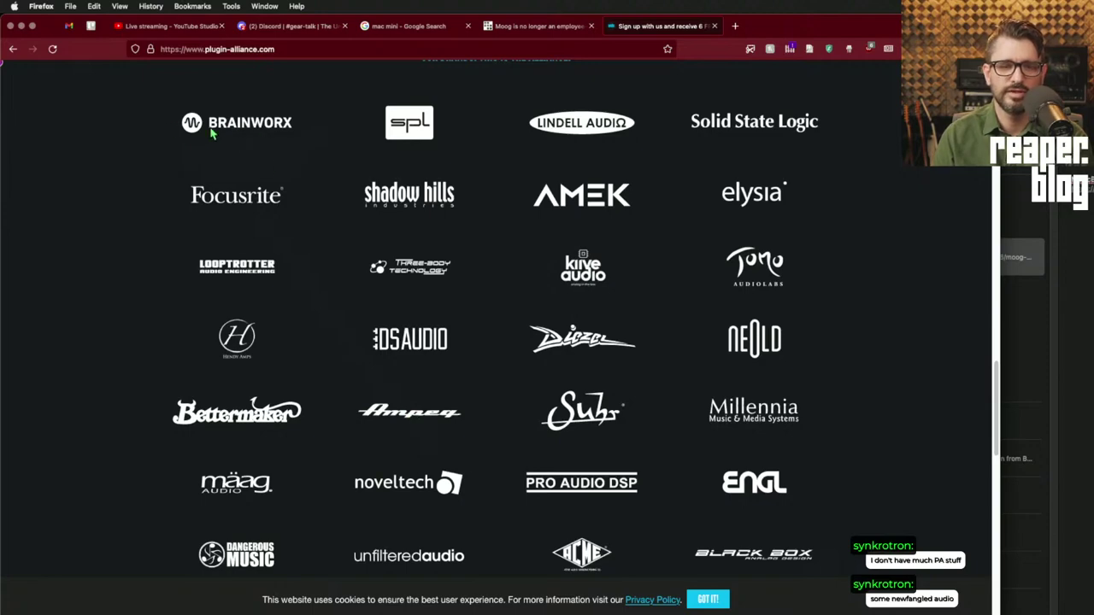
{"action": "scroll", "coordinate": [226, 357], "scroll_direction": "down", "scroll_amount": 10}
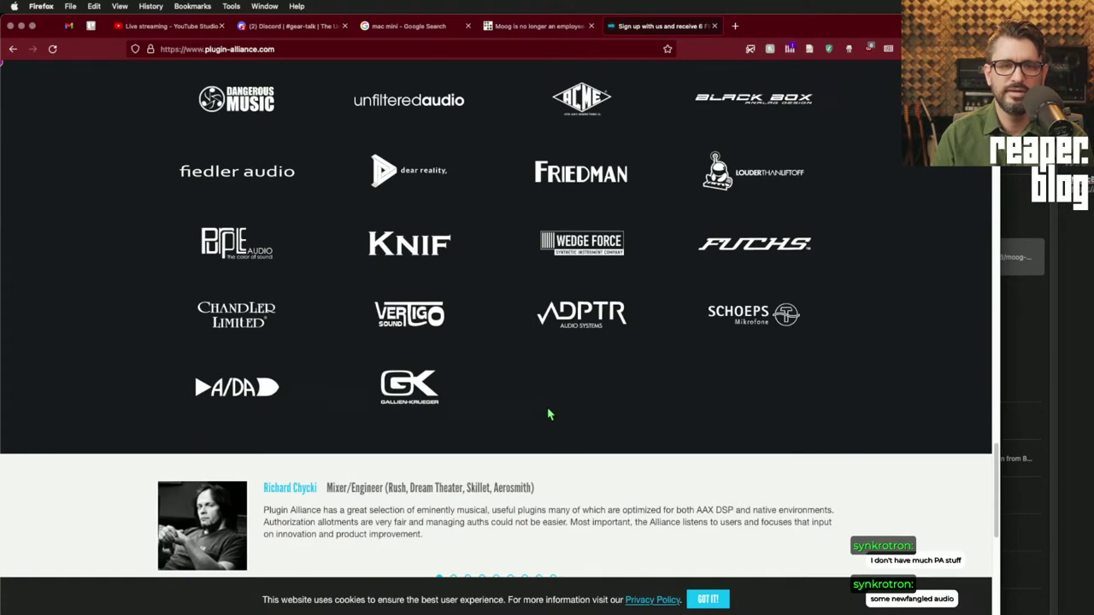
{"action": "scroll", "coordinate": [530, 393], "scroll_direction": "down", "scroll_amount": 5}
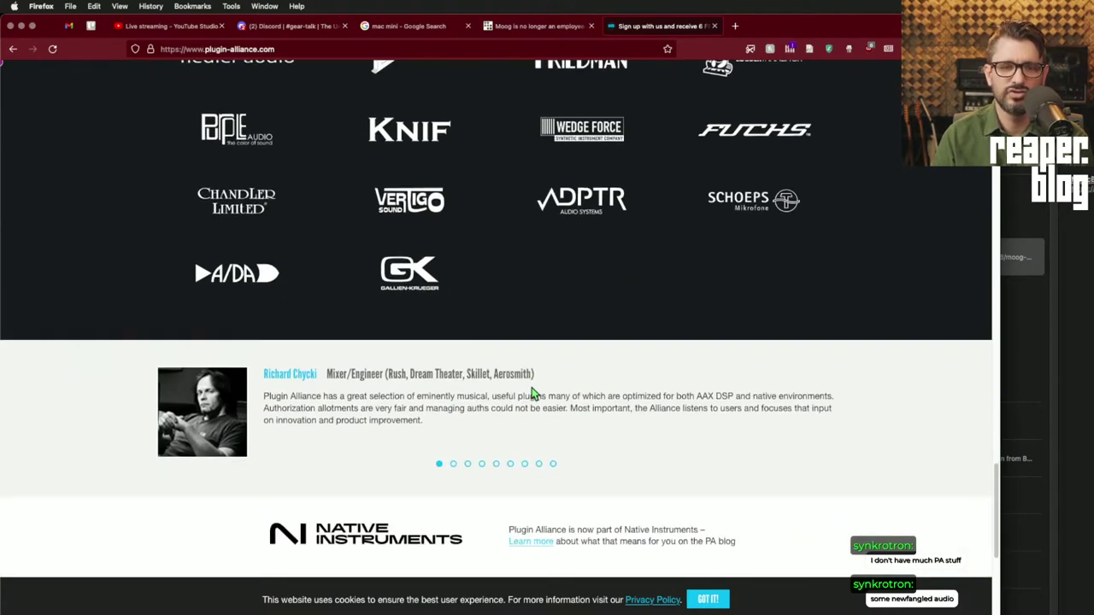
{"action": "scroll", "coordinate": [530, 393], "scroll_direction": "down", "scroll_amount": 6}
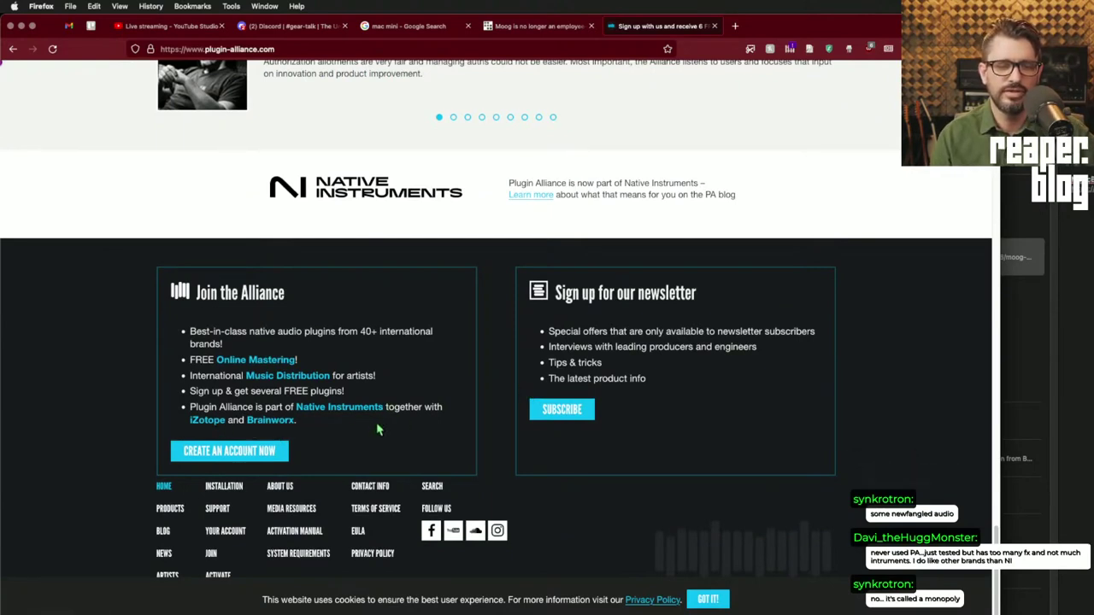
{"action": "left_click_drag", "start_coordinate": [321, 431], "coordinate": [169, 408]}
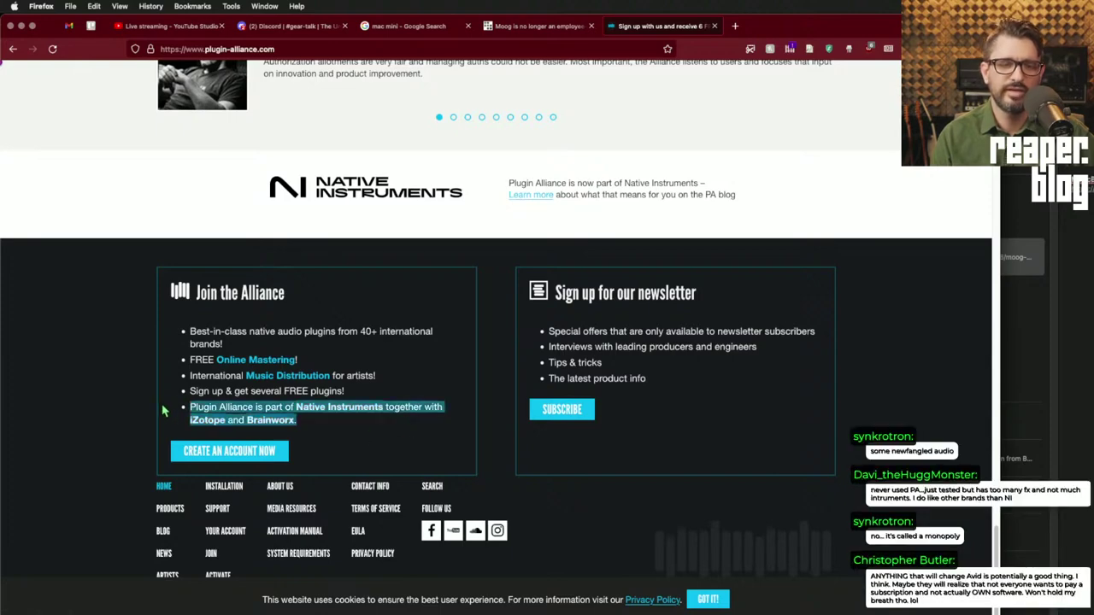
- Open the blog post on Plugin Alliance joining Native Instruments and read what it says about the merger and Soundwide
{"action": "scroll", "coordinate": [201, 407], "scroll_direction": "up", "scroll_amount": 3}
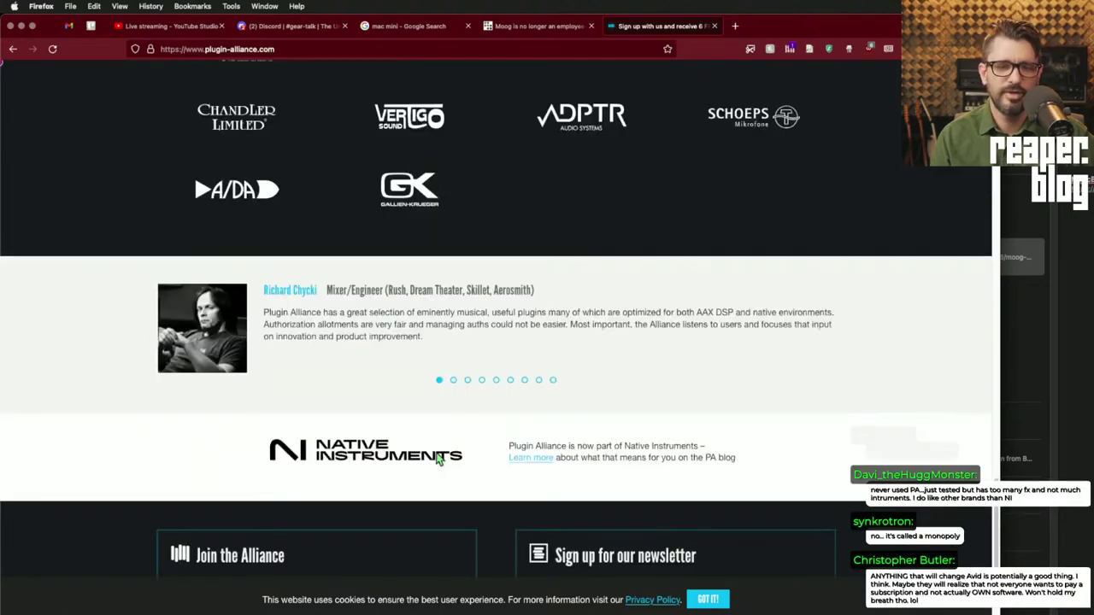
{"action": "left_click", "coordinate": [437, 458]}
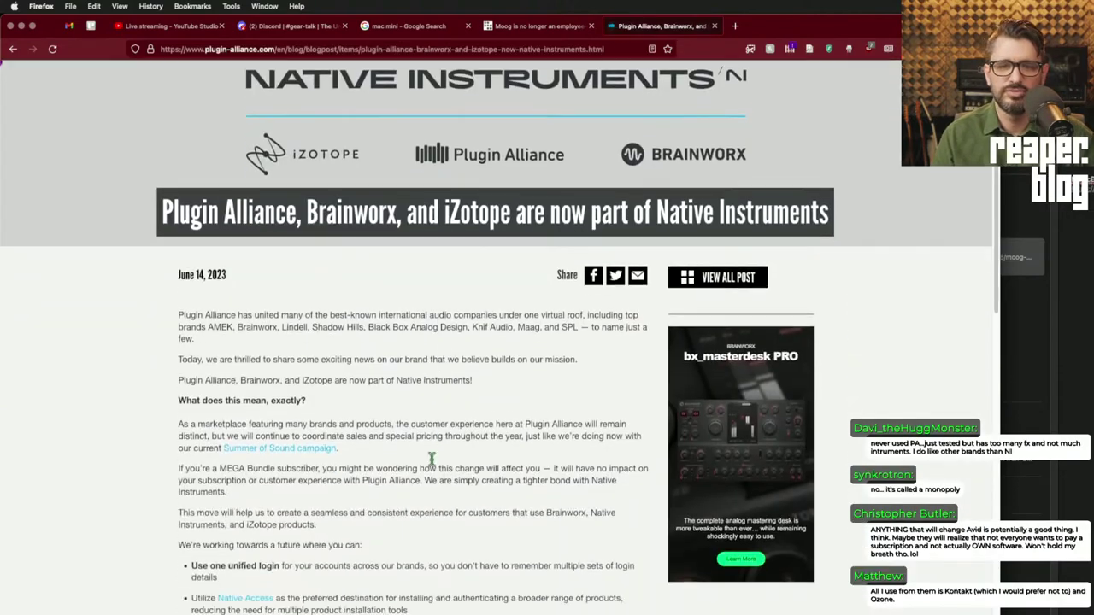
{"action": "scroll", "coordinate": [433, 461], "scroll_direction": "down", "scroll_amount": 5}
{"action": "scroll", "coordinate": [433, 461], "scroll_direction": "down", "scroll_amount": 3}
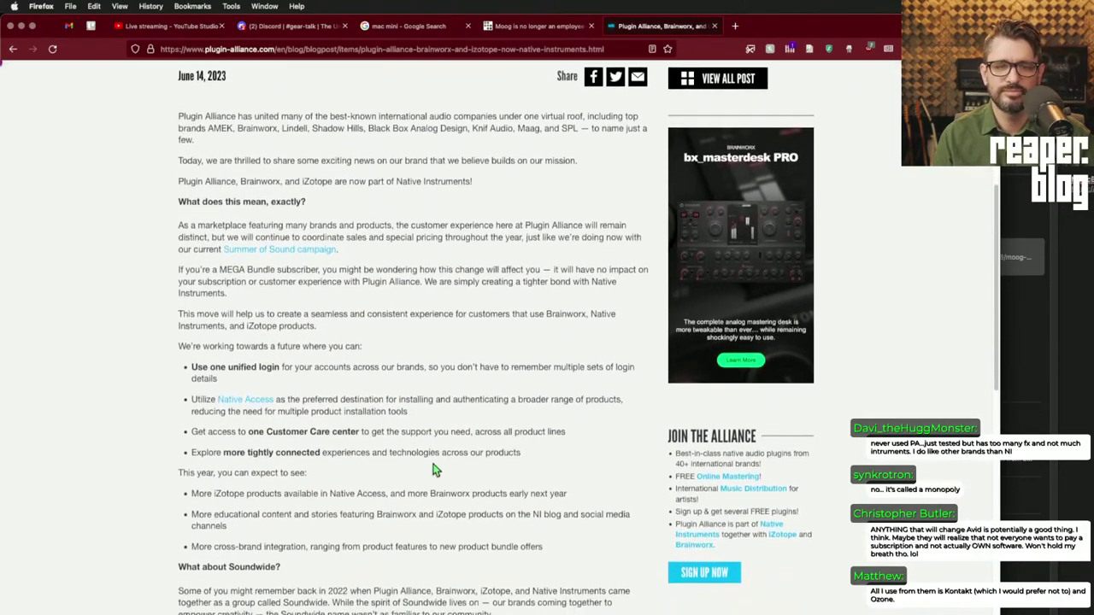
{"action": "scroll", "coordinate": [432, 463], "scroll_direction": "down", "scroll_amount": 2}
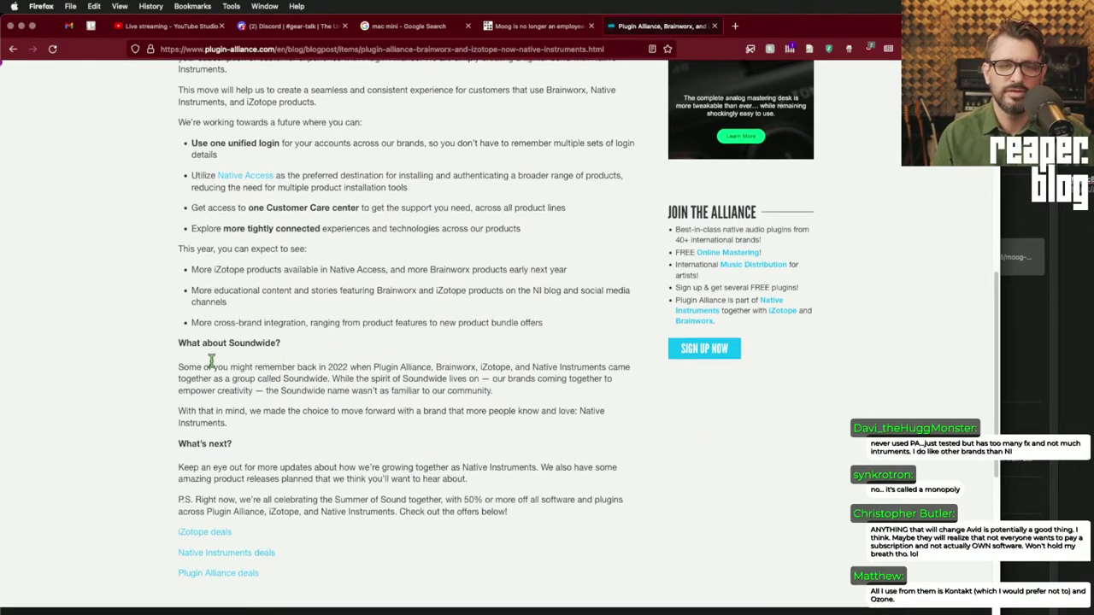
{"action": "left_click_drag", "start_coordinate": [281, 378], "coordinate": [386, 405]}
{"action": "left_click", "coordinate": [386, 408]}
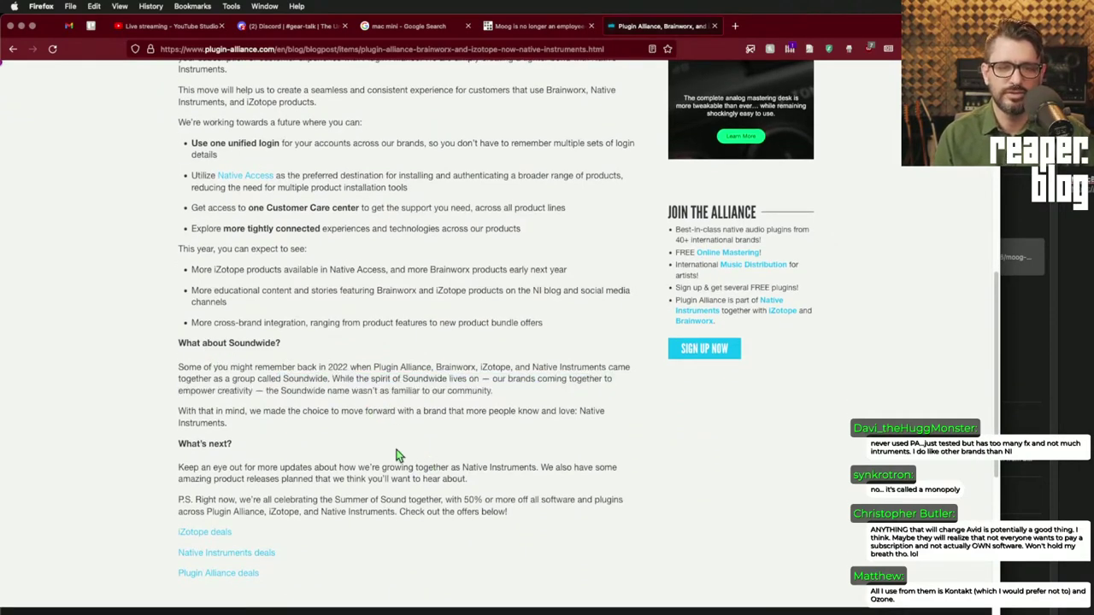
{"action": "scroll", "coordinate": [397, 457], "scroll_direction": "up", "scroll_amount": 1}
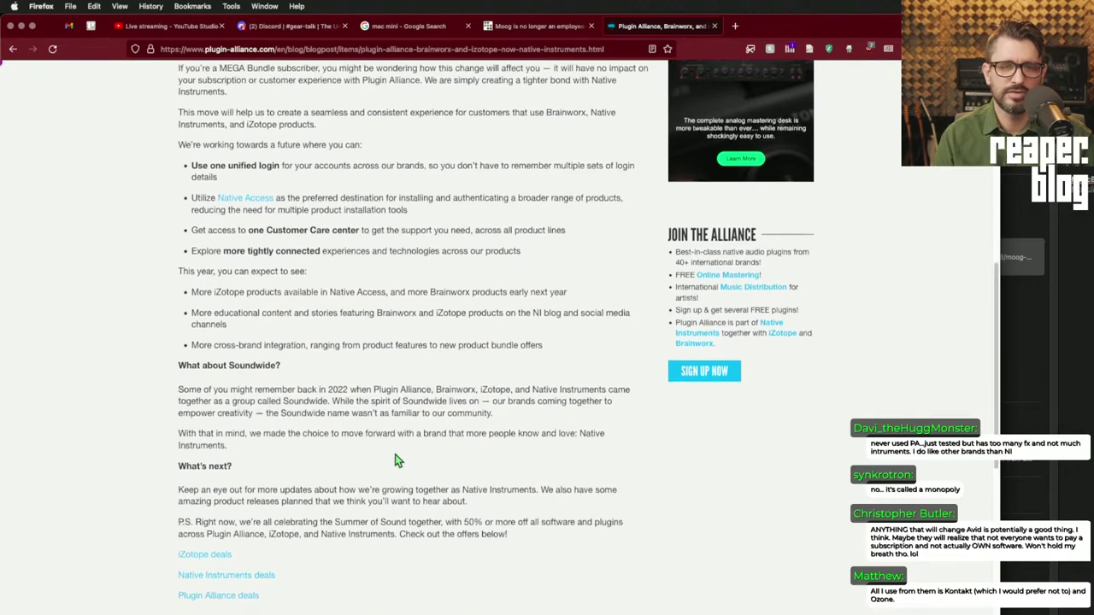
- Read the blog post's planned changes for customers, highlighting the points about the unified login and fewer product installation tools
{"action": "scroll", "coordinate": [398, 459], "scroll_direction": "up", "scroll_amount": 3}
{"action": "left_click_drag", "start_coordinate": [205, 323], "coordinate": [391, 319]}
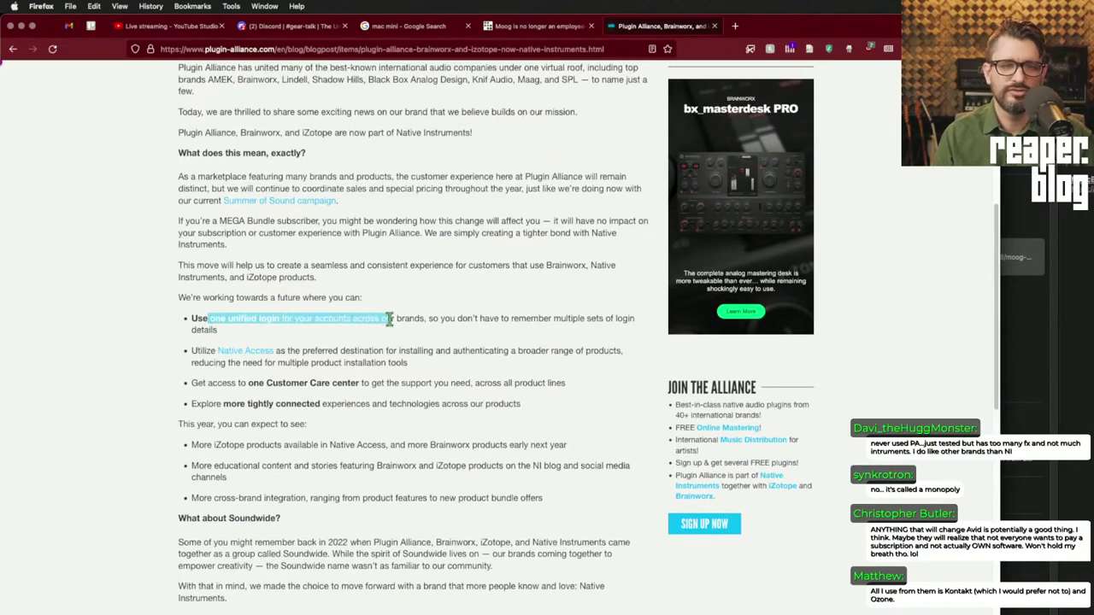
{"action": "left_click", "coordinate": [400, 340]}
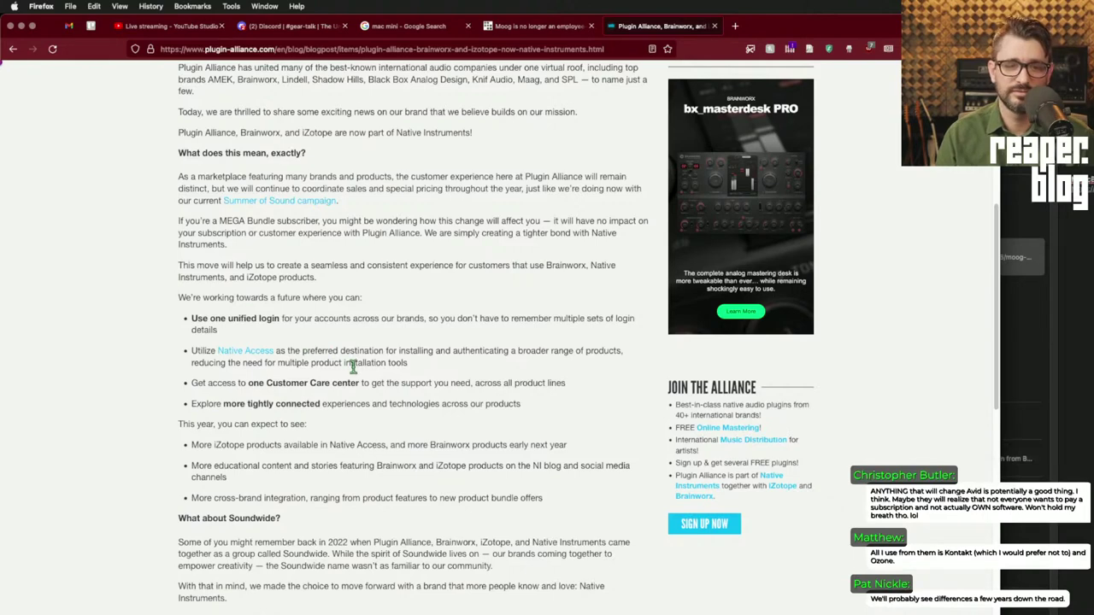
{"action": "scroll", "coordinate": [369, 387], "scroll_direction": "down", "scroll_amount": 2}
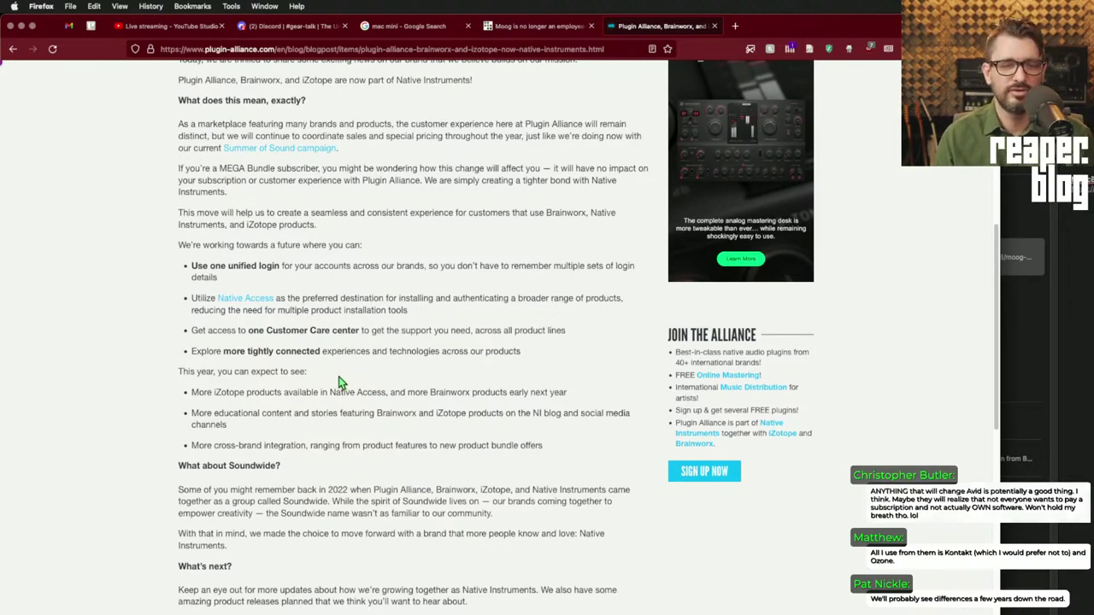
{"action": "left_click_drag", "start_coordinate": [398, 288], "coordinate": [397, 318]}
{"action": "left_click", "coordinate": [457, 370]}
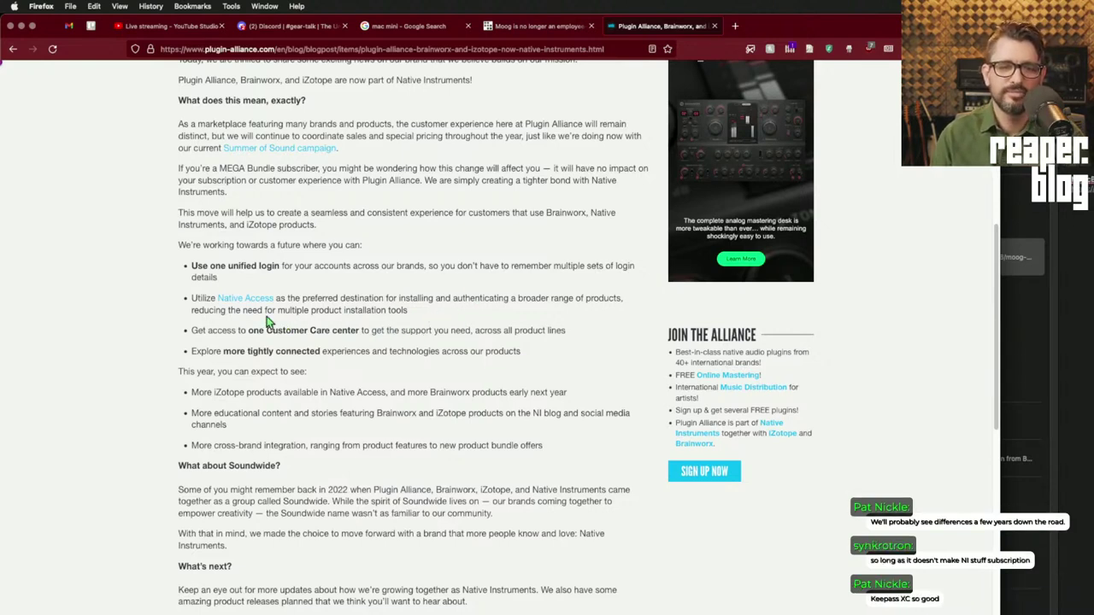
{"action": "left_click_drag", "start_coordinate": [190, 313], "coordinate": [406, 312]}
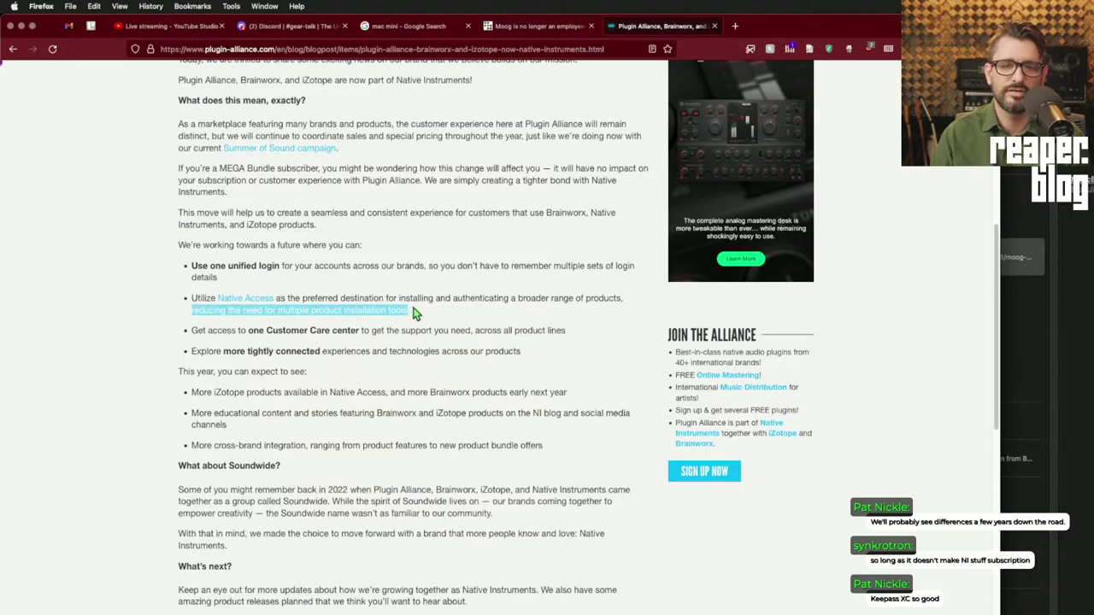
{"action": "left_click", "coordinate": [416, 313]}
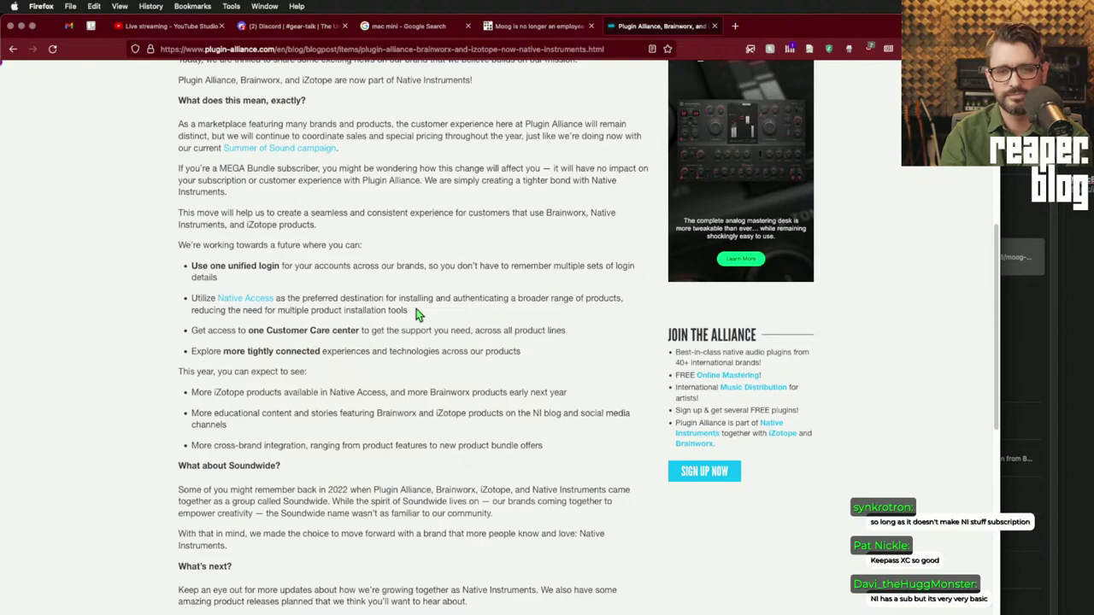
- Launch the Plugin Alliance Installation Manager from the installed applications and wait for its product list to load
{"action": "key", "text": "F4"}
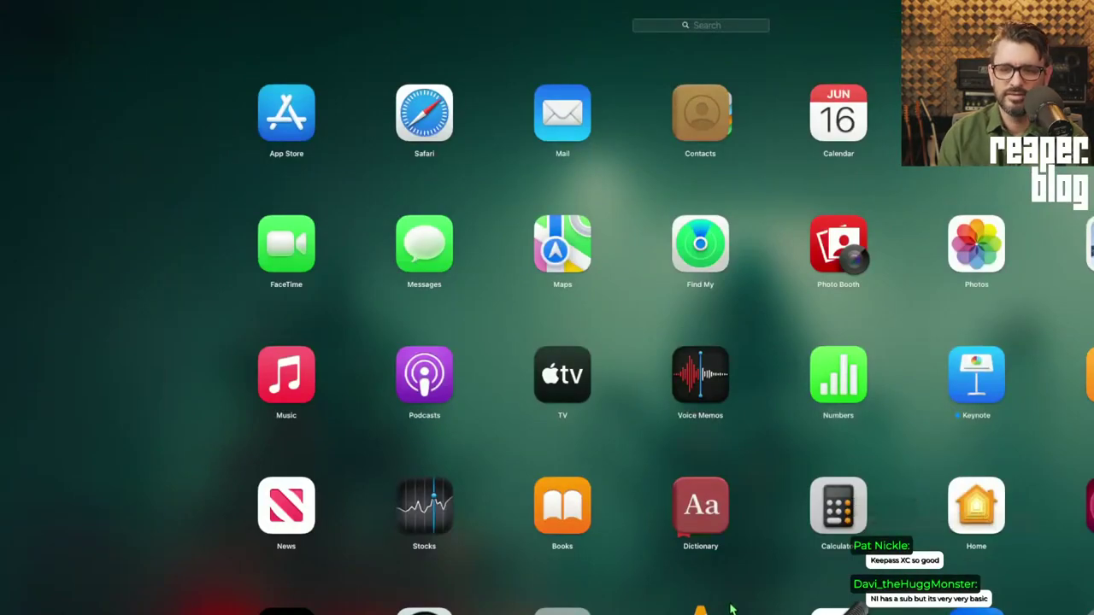
{"action": "scroll", "coordinate": [732, 608], "scroll_direction": "down", "scroll_amount": 2}
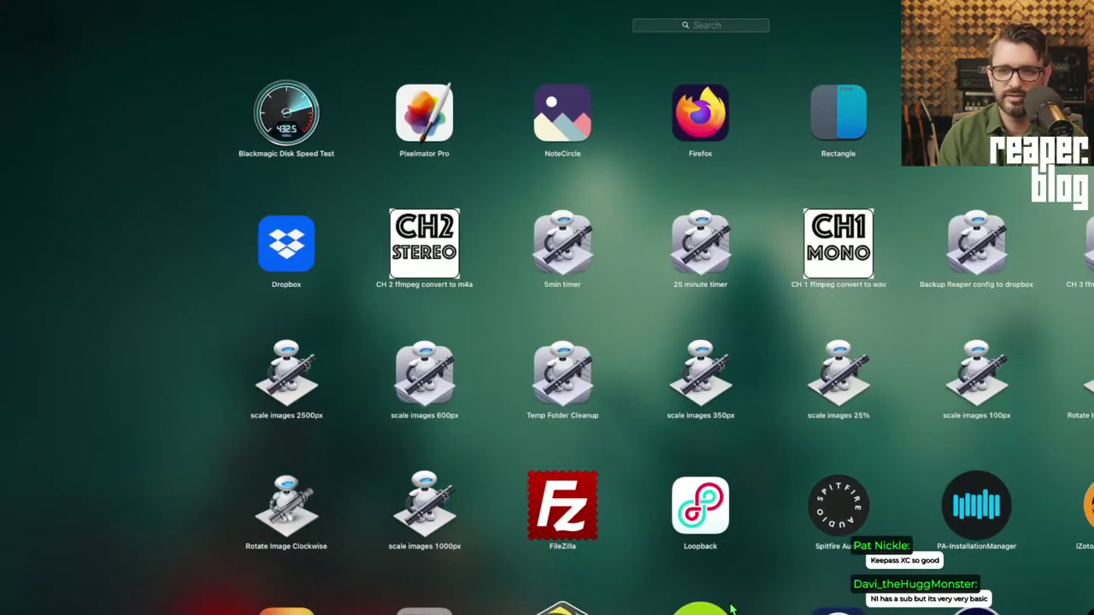
{"action": "left_click", "coordinate": [984, 513]}
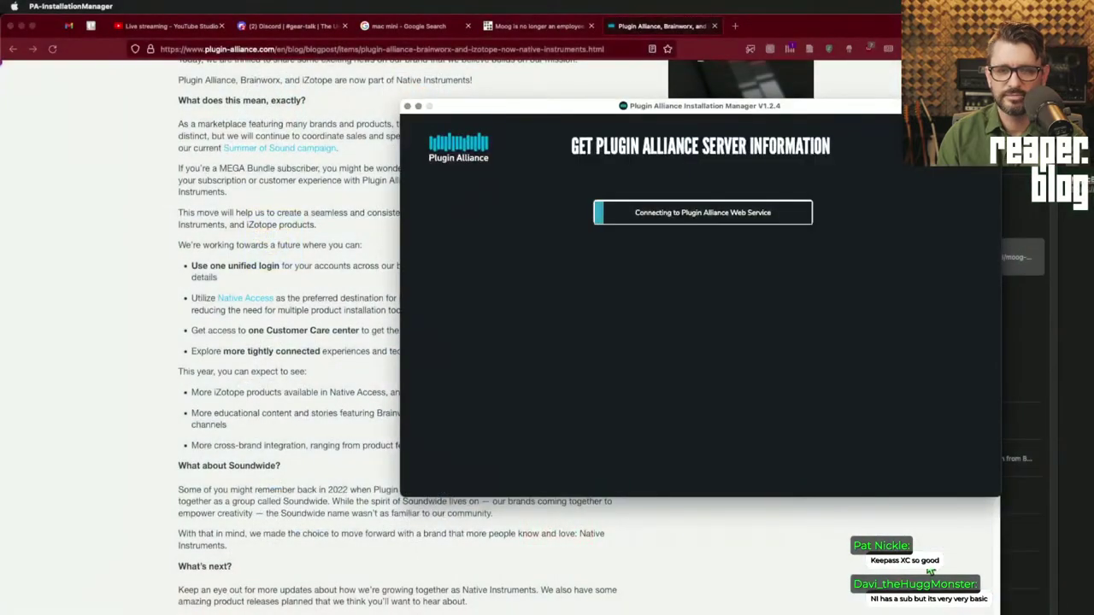
{"action": "mouse_move", "coordinate": [625, 274]}
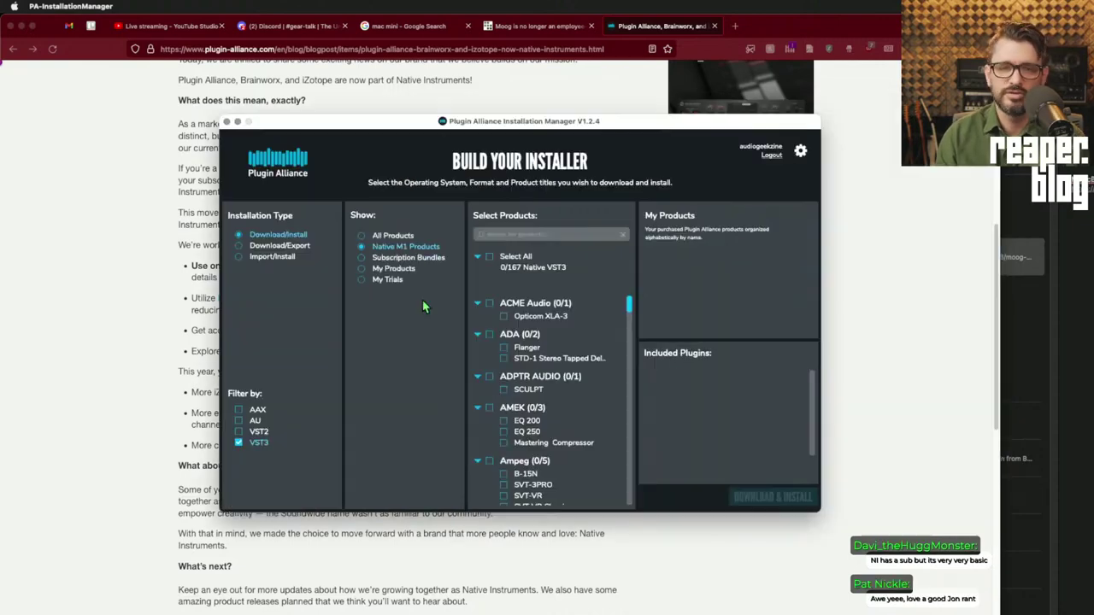
{"action": "mouse_move", "coordinate": [544, 359]}
- Look through the Native M1 products and select all of them for installation in VST3 format
{"action": "mouse_move", "coordinate": [629, 305]}
{"action": "left_mouse_down"}
{"action": "mouse_move", "coordinate": [630, 335]}
{"action": "mouse_move", "coordinate": [632, 303]}
{"action": "left_mouse_up"}
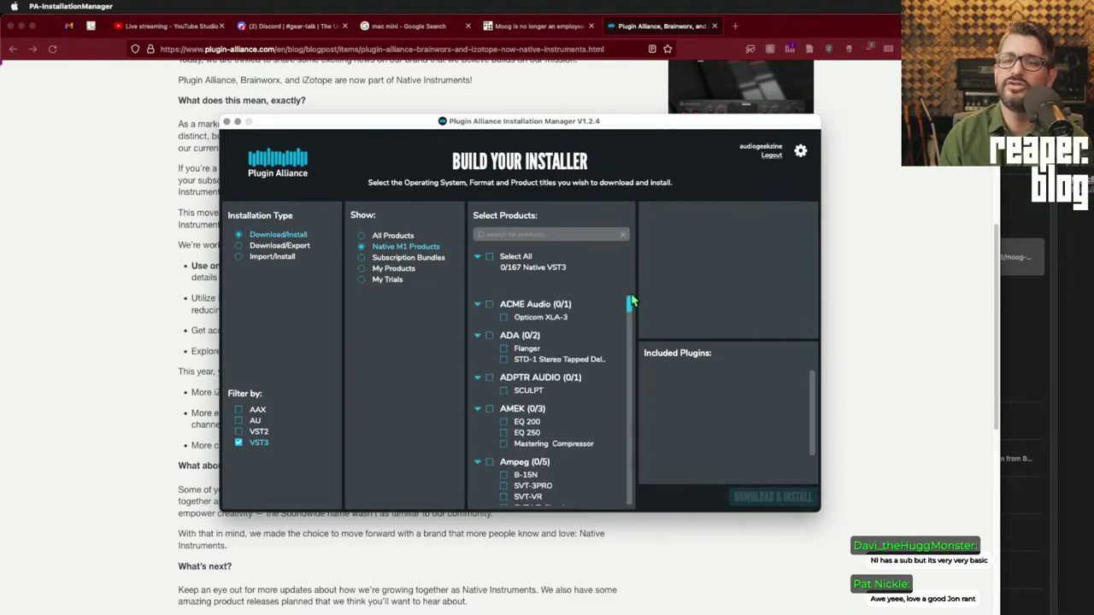
{"action": "left_click_drag", "start_coordinate": [628, 354], "coordinate": [610, 241]}
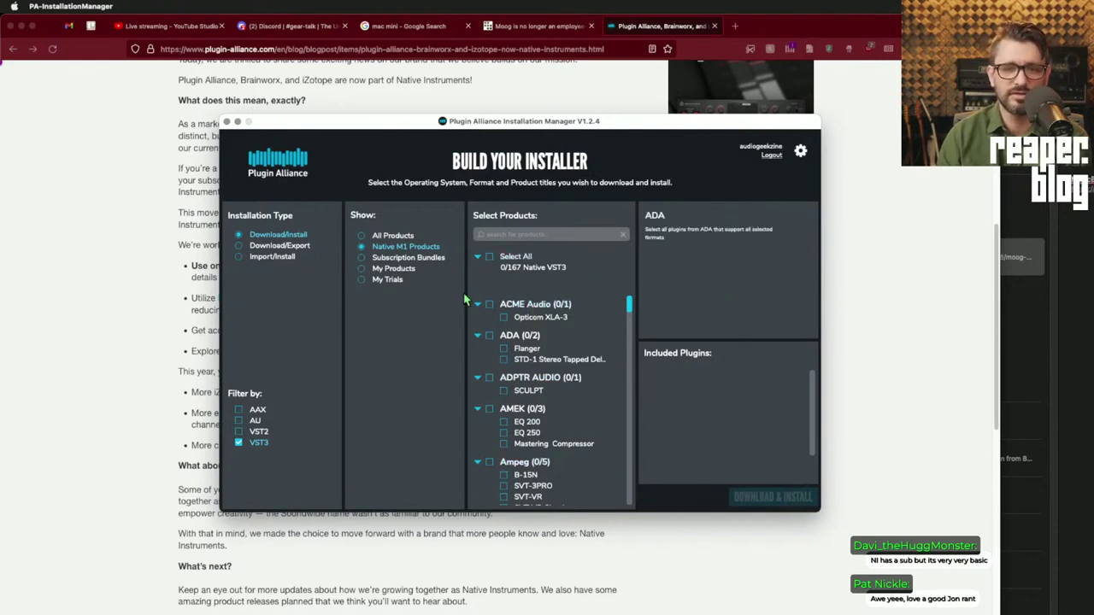
{"action": "left_click", "coordinate": [516, 260]}
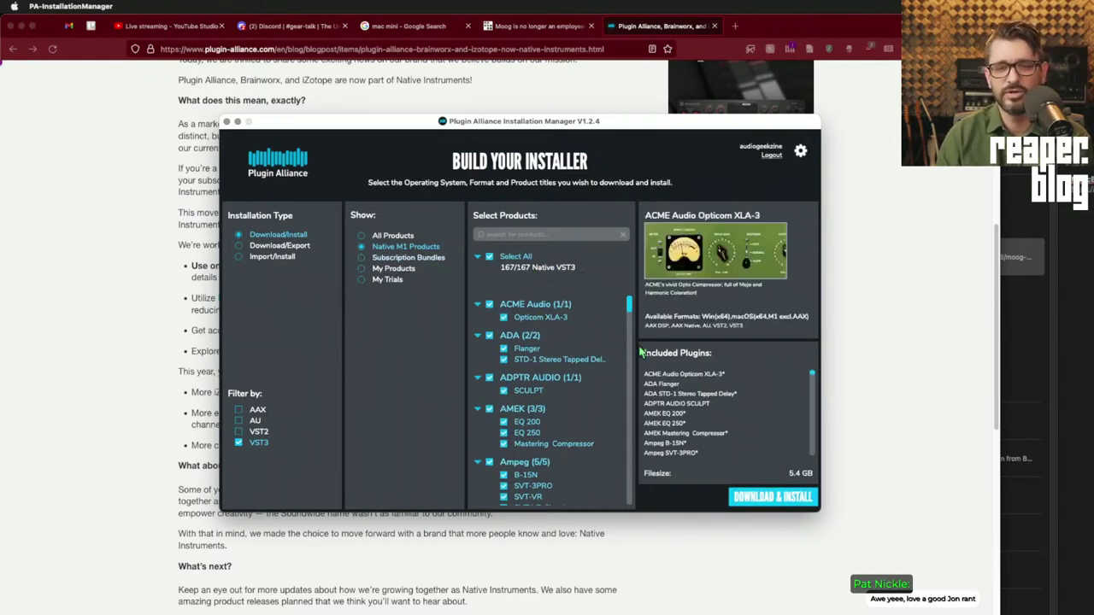
{"action": "left_click_drag", "start_coordinate": [630, 308], "coordinate": [618, 464]}
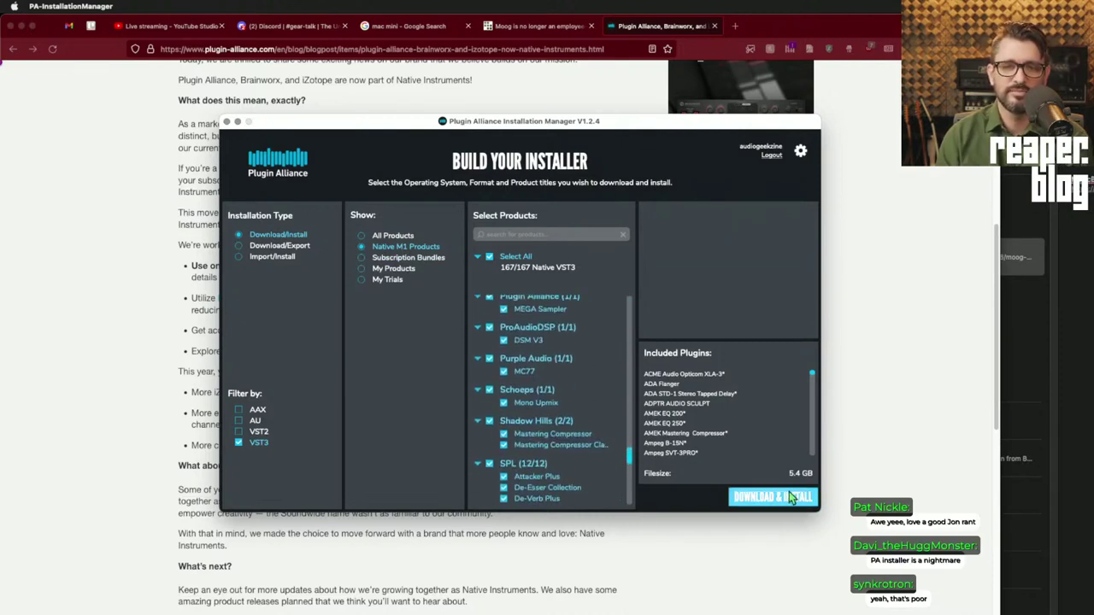
- Limit the product list to My Products, look through the owned plugins and select them all
{"action": "left_click", "coordinate": [395, 271]}
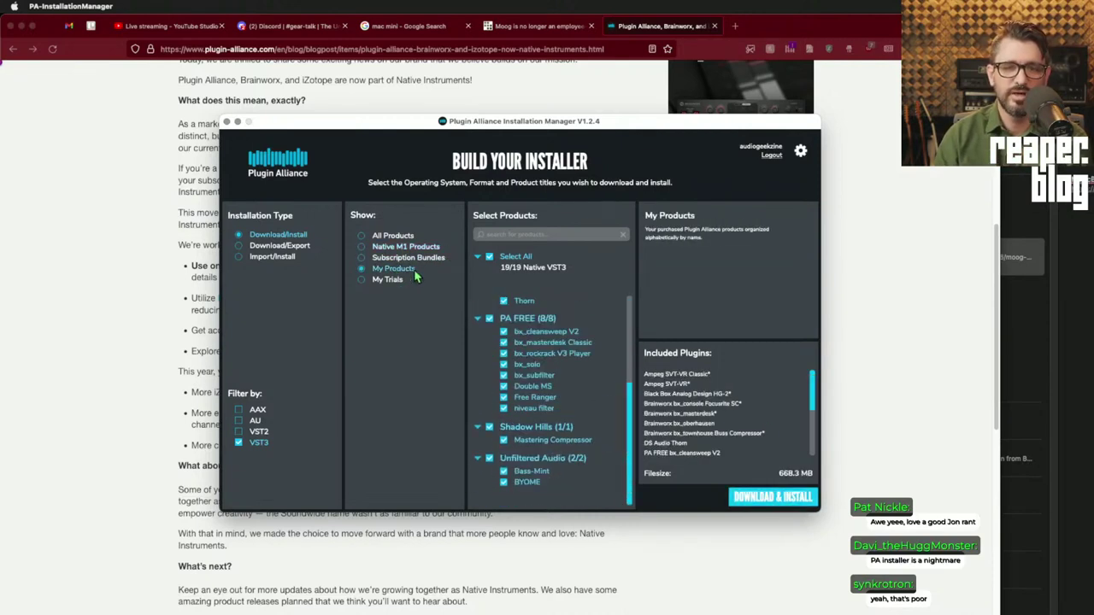
{"action": "left_click", "coordinate": [489, 257]}
{"action": "scroll", "coordinate": [547, 342], "scroll_direction": "up", "scroll_amount": 4}
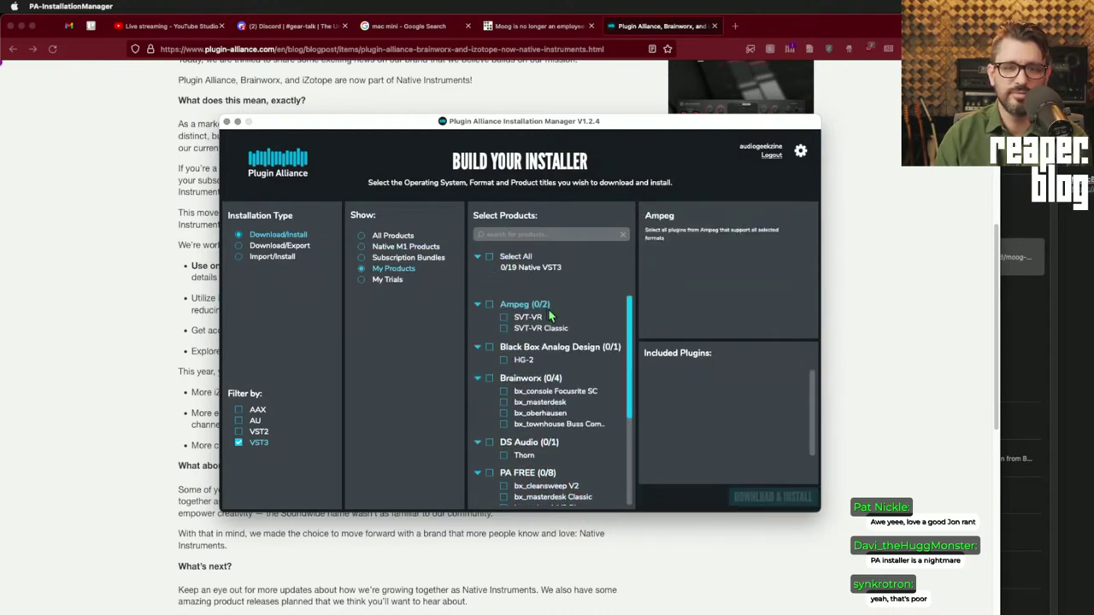
{"action": "scroll", "coordinate": [557, 312], "scroll_direction": "down", "scroll_amount": 5}
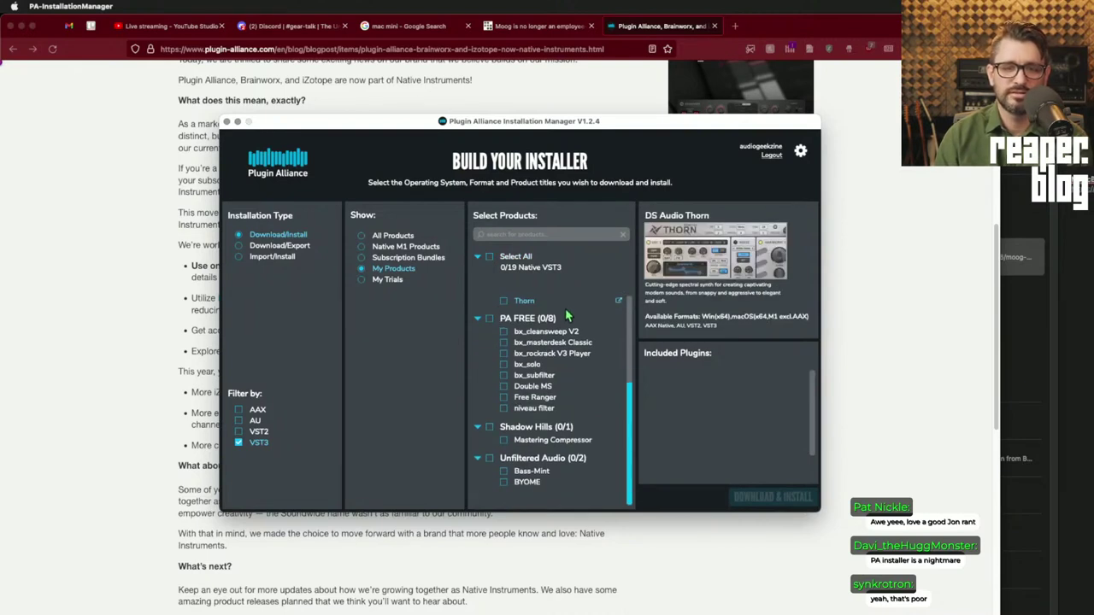
{"action": "scroll", "coordinate": [565, 308], "scroll_direction": "up", "scroll_amount": 3}
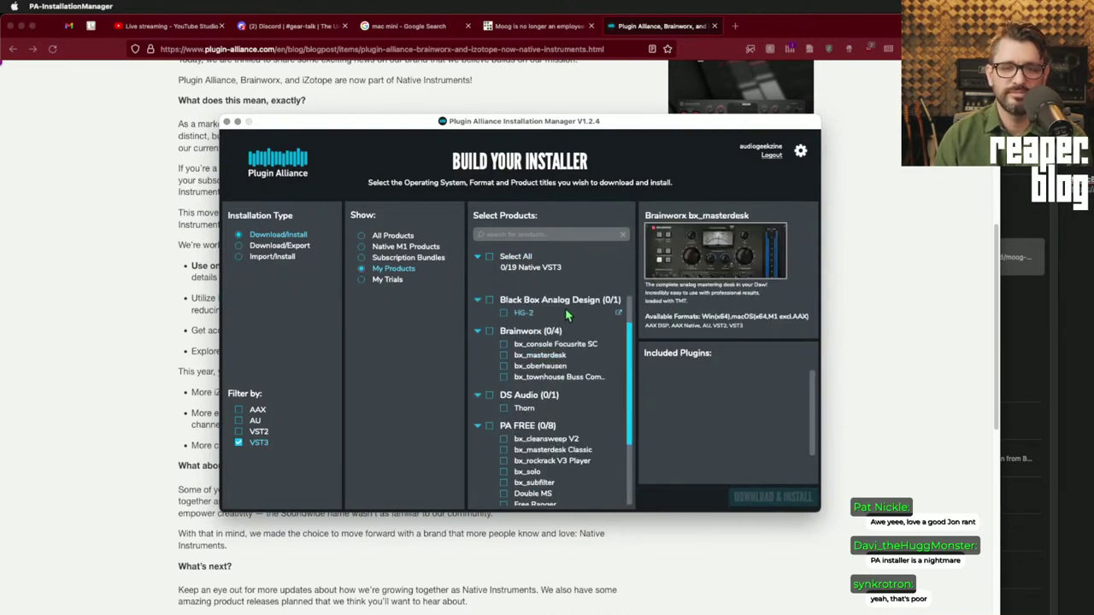
{"action": "left_click", "coordinate": [512, 263]}
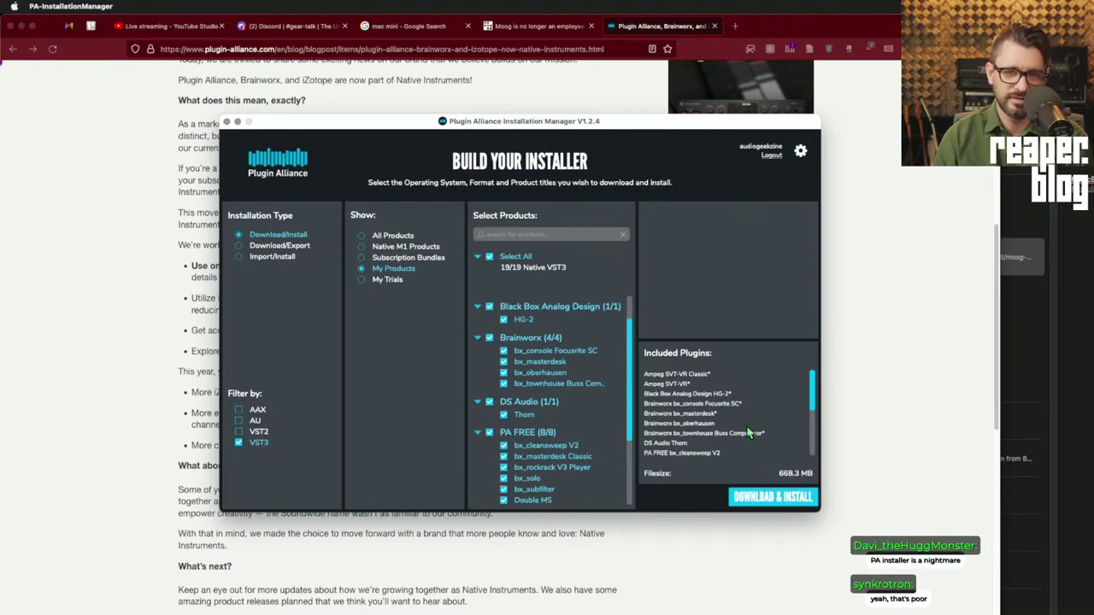
- Switch to the iZotope Product Portal, dismiss the PA-InstallationManager problem report and move the portal window fully into view
{"action": "key", "text": "F4"}
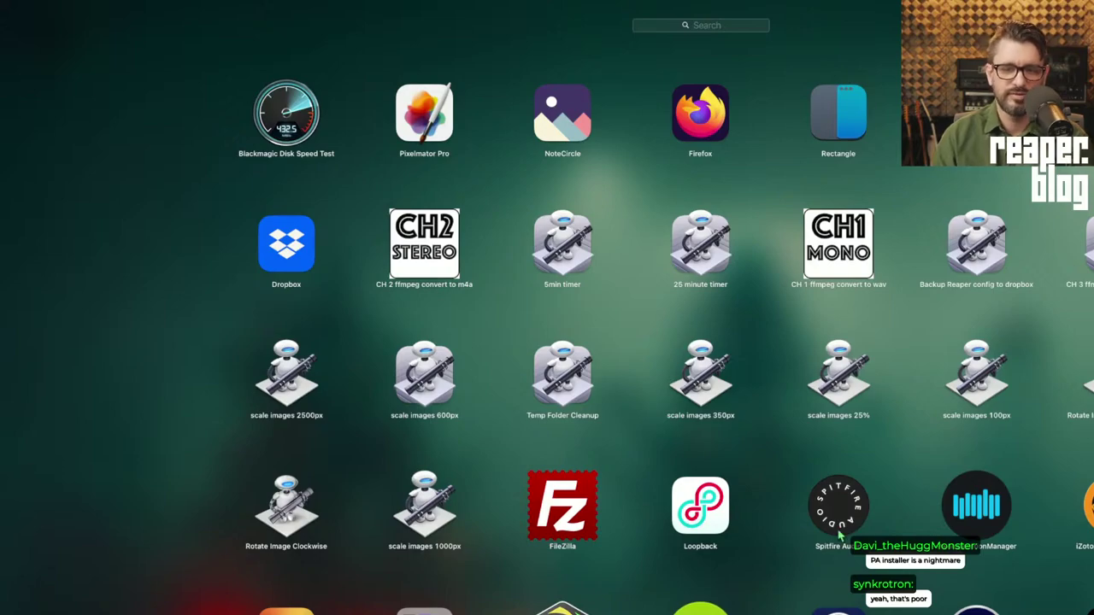
{"action": "key", "text": "Escape"}
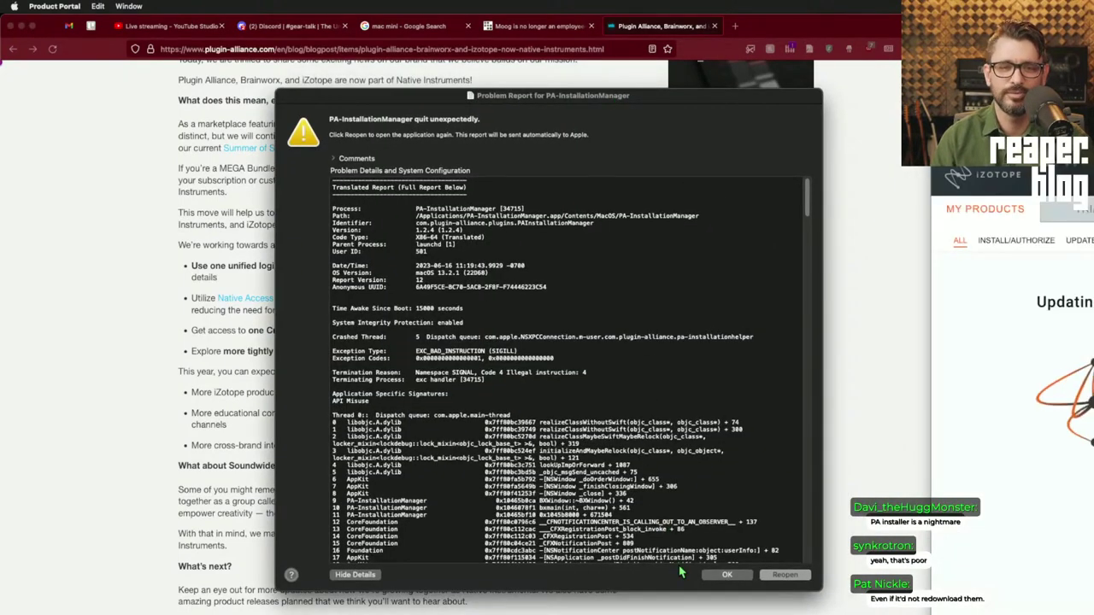
{"action": "left_click", "coordinate": [727, 575]}
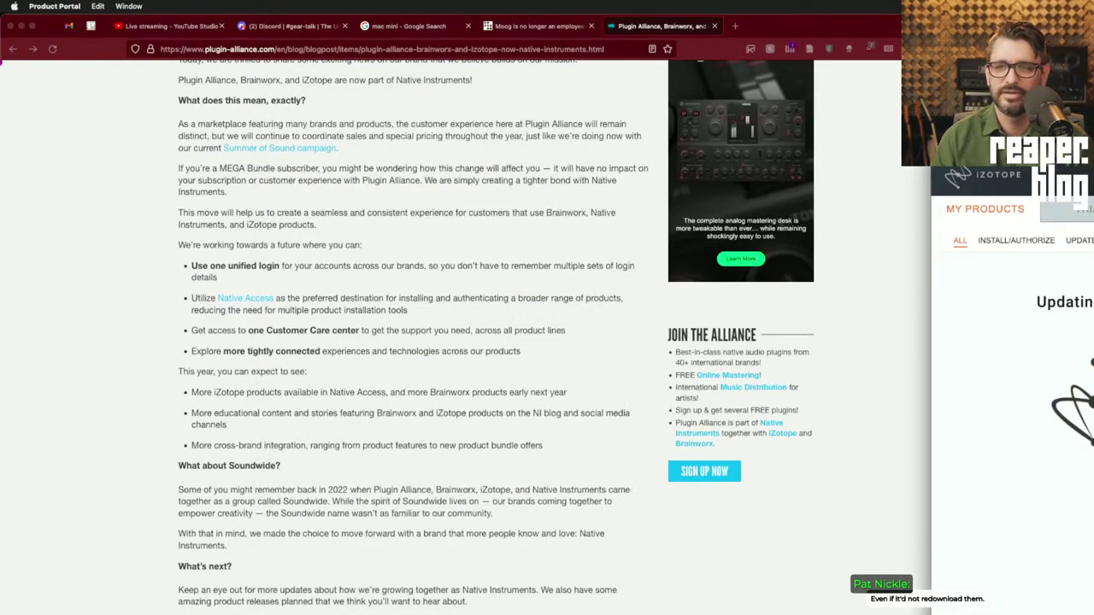
{"action": "left_click_drag", "start_coordinate": [1068, 152], "coordinate": [515, 78]}
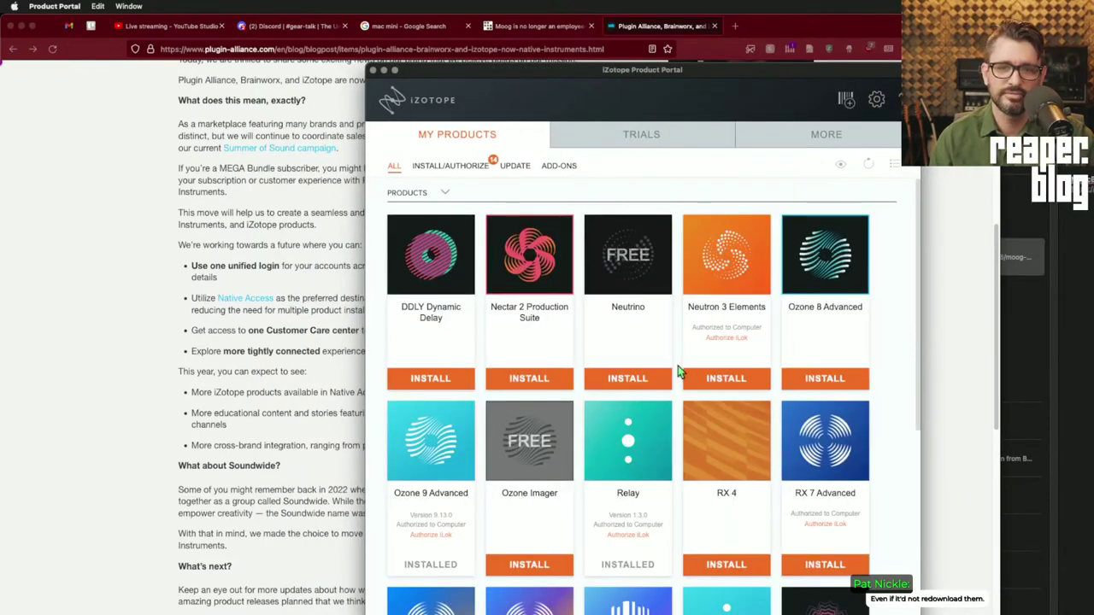
- Check the iZotope products for available updates, then return to the full list of owned products
{"action": "left_click", "coordinate": [518, 169]}
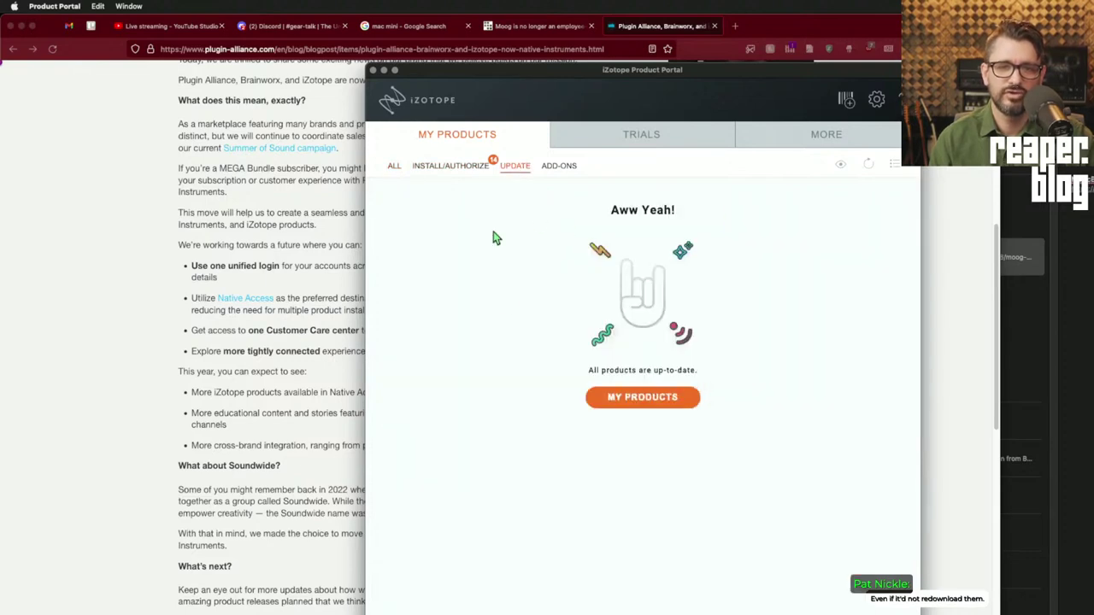
{"action": "left_click", "coordinate": [659, 398]}
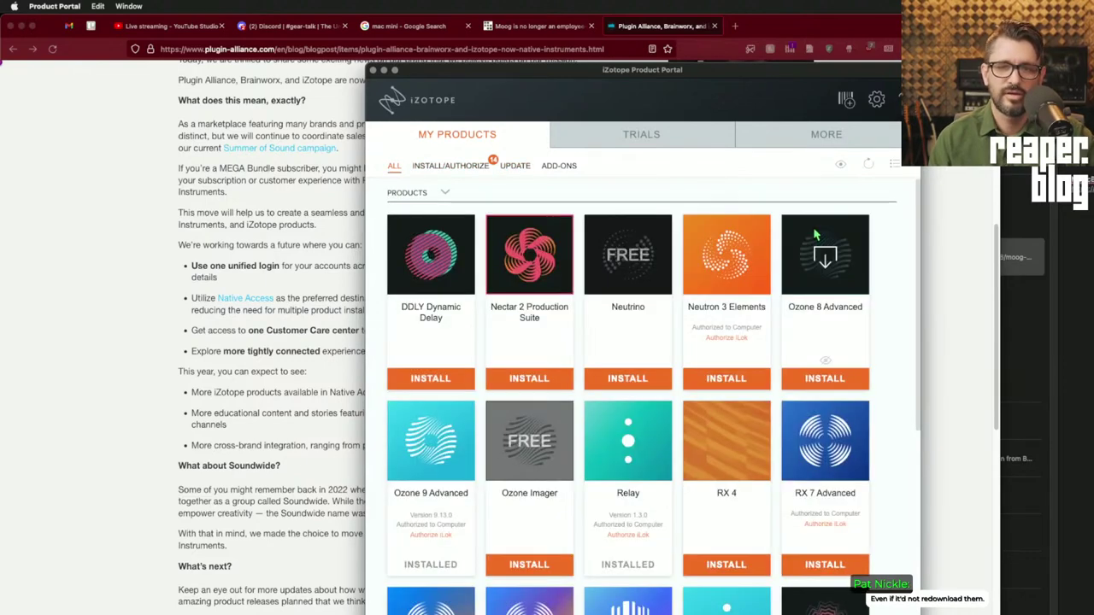
{"action": "scroll", "coordinate": [547, 385], "scroll_direction": "down", "scroll_amount": 3}
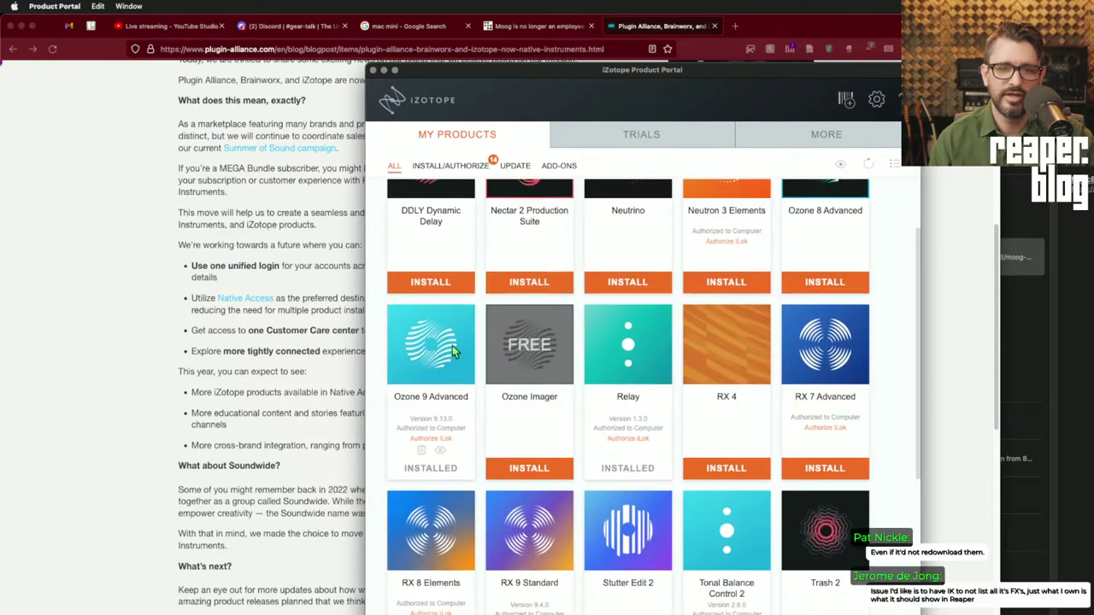
- Open the web page linked from Ozone 9 Advanced, then return to the Product Portal and look through the remaining products
{"action": "left_click", "coordinate": [431, 398]}
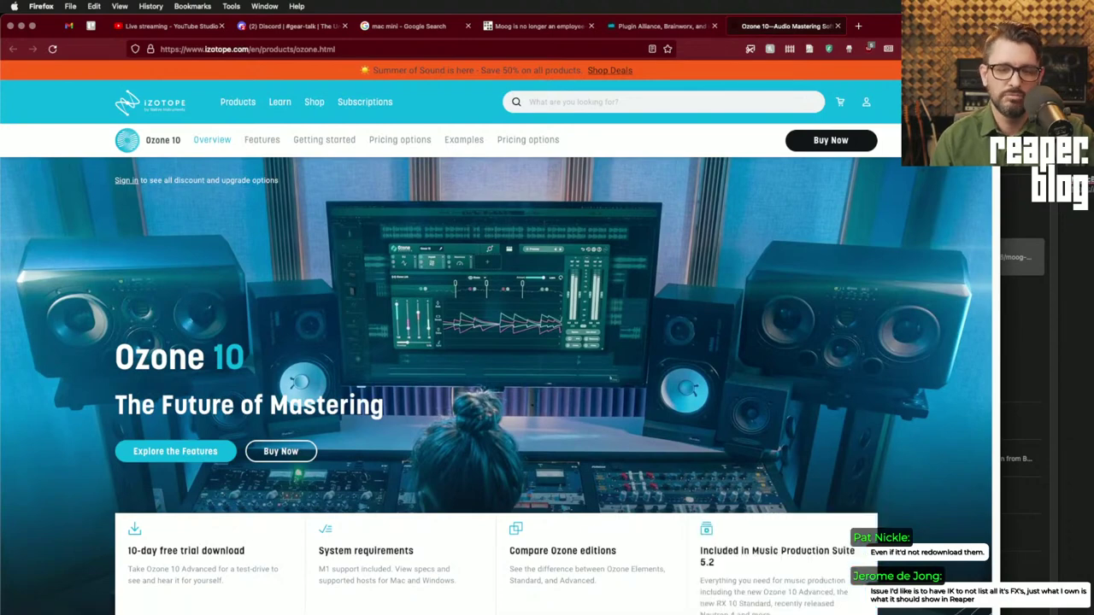
{"action": "key", "text": "super+Tab"}
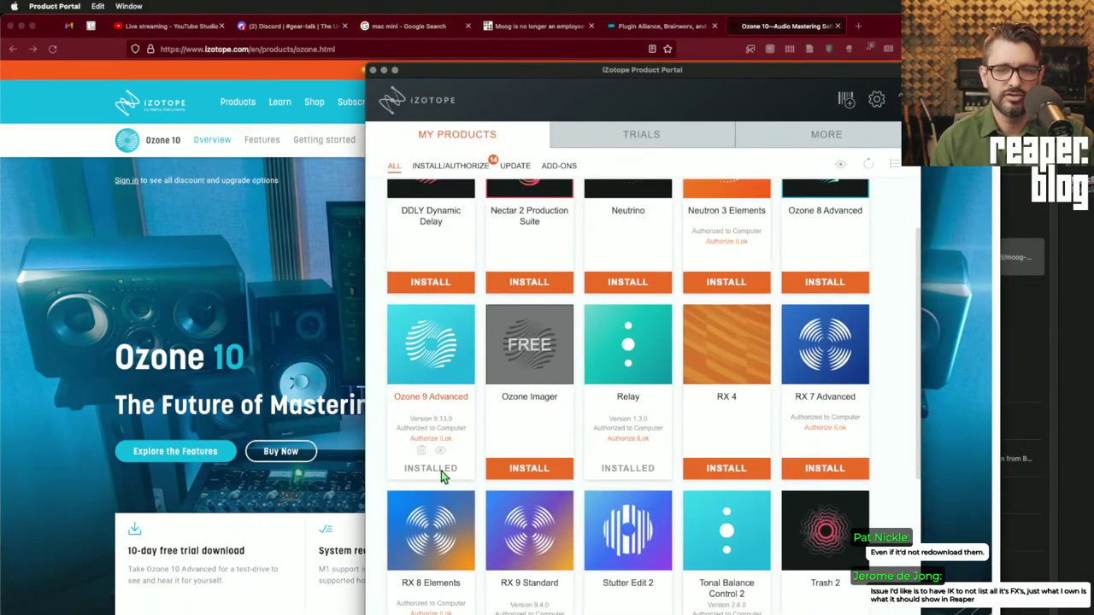
{"action": "mouse_move", "coordinate": [437, 457]}
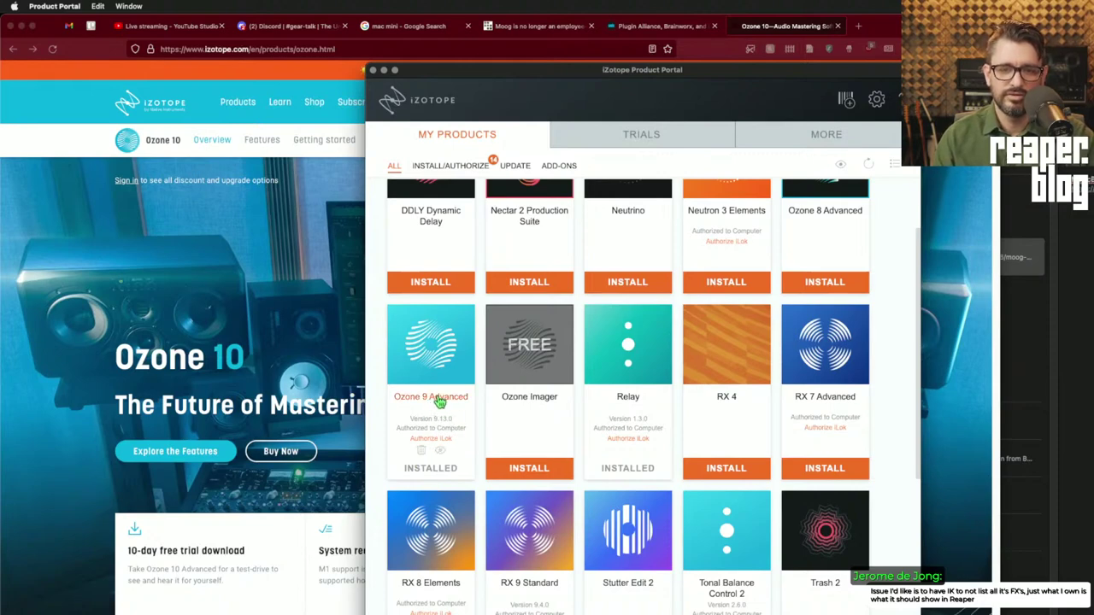
{"action": "scroll", "coordinate": [451, 410], "scroll_direction": "down", "scroll_amount": 5}
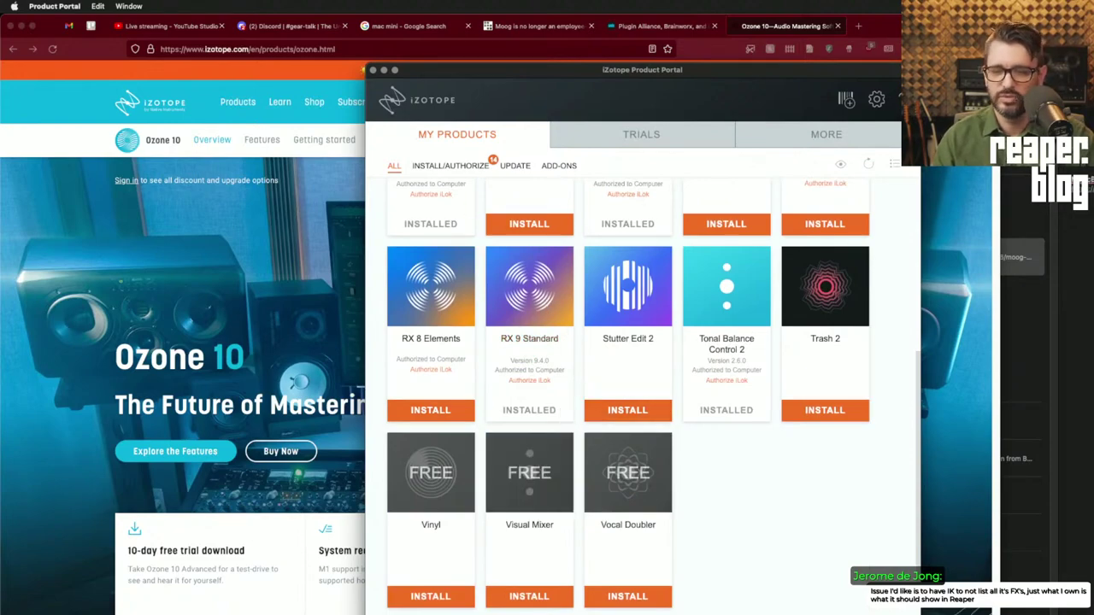
- Launch the iZotope RX 9 Audio Editor and show its About screen with the version information
{"action": "key", "text": "F4"}
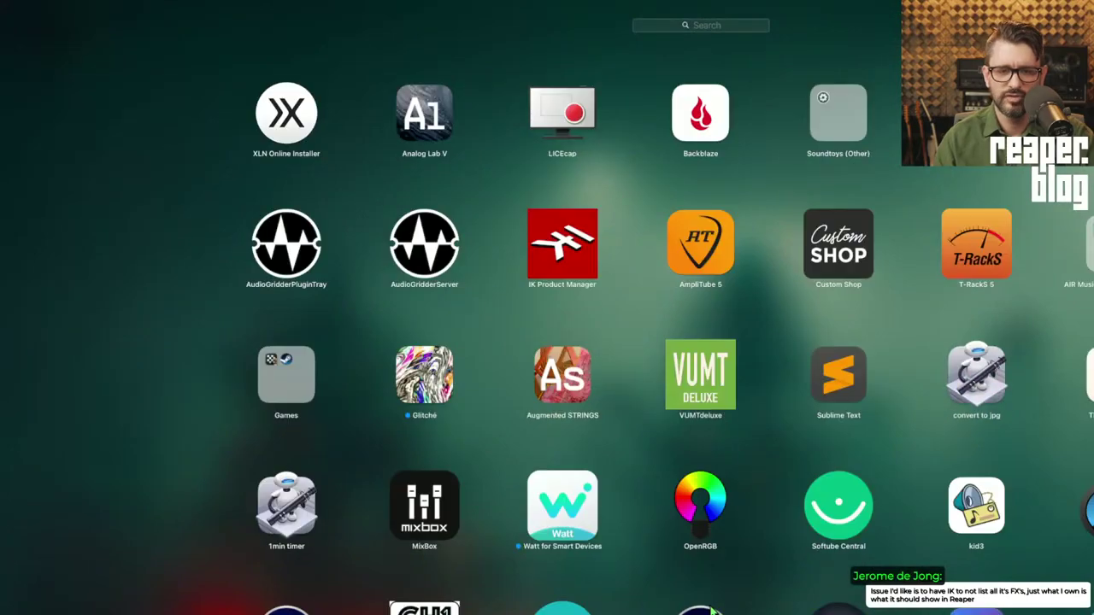
{"action": "scroll", "coordinate": [712, 609], "scroll_direction": "right", "scroll_amount": 5}
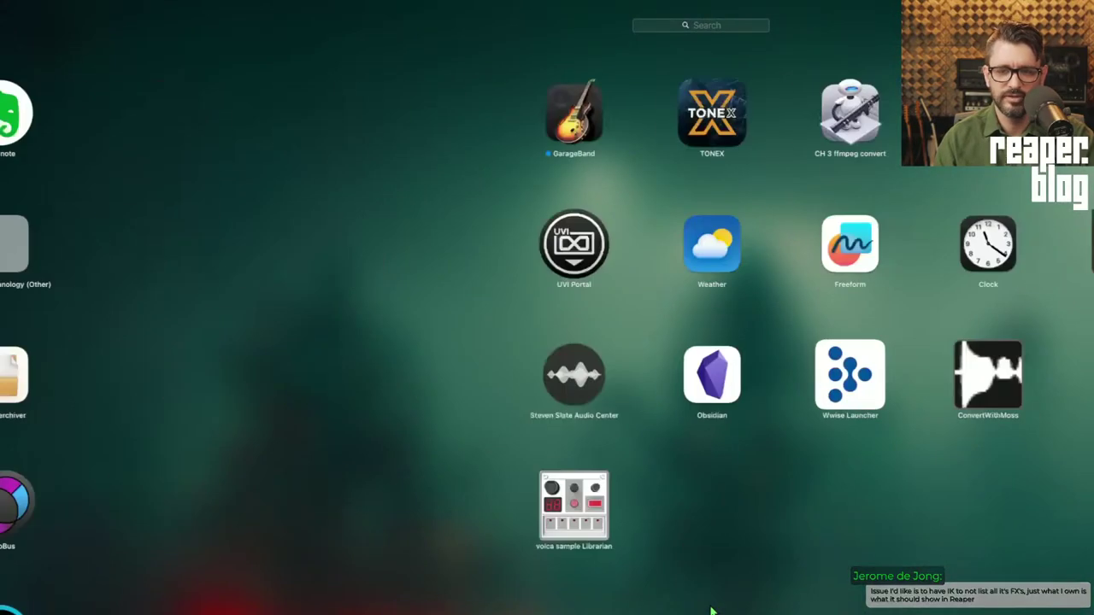
{"action": "scroll", "coordinate": [711, 609], "scroll_direction": "left", "scroll_amount": 5}
{"action": "key", "text": "Escape"}
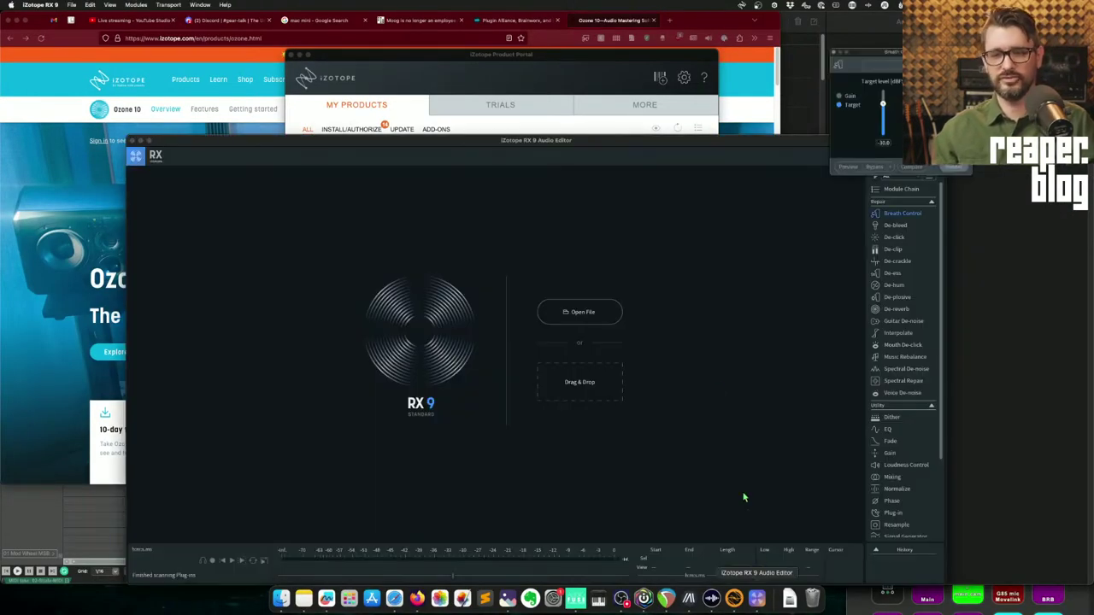
{"action": "left_click_drag", "start_coordinate": [290, 145], "coordinate": [192, 47]}
{"action": "left_click", "coordinate": [40, 5]}
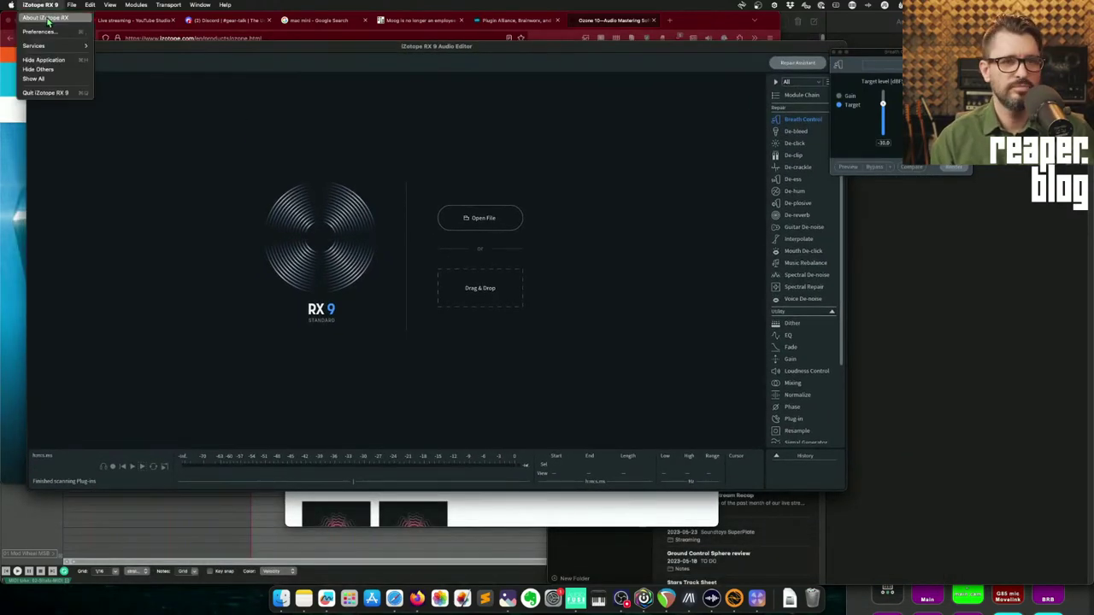
{"action": "left_click", "coordinate": [51, 18]}
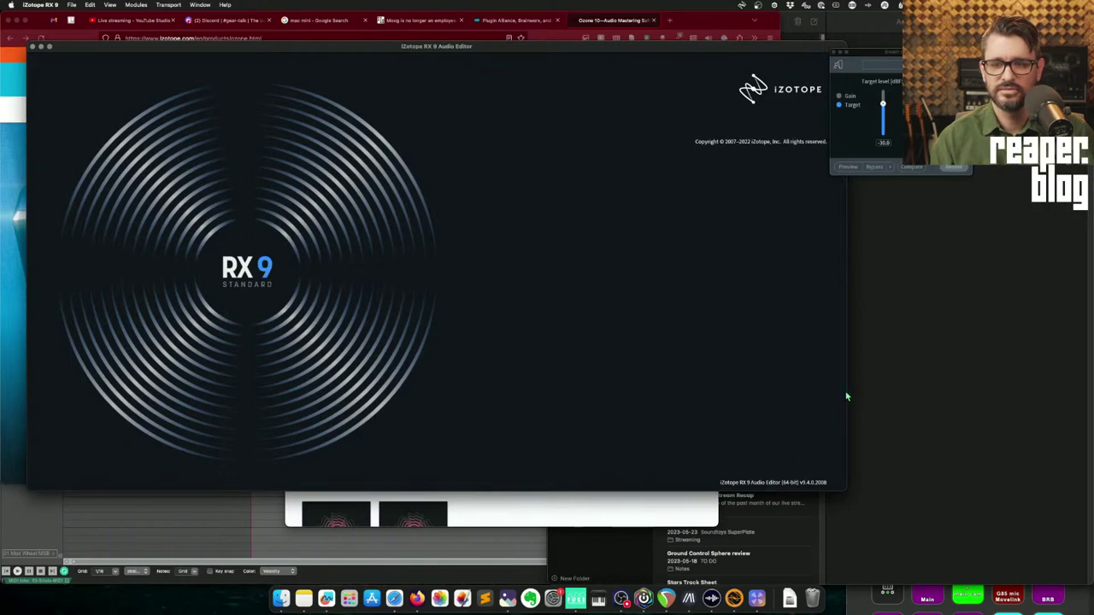
- Look through RX 9's application commands for an update option, then quit both RX 9 and the iZotope Product Portal
{"action": "left_click", "coordinate": [447, 306]}
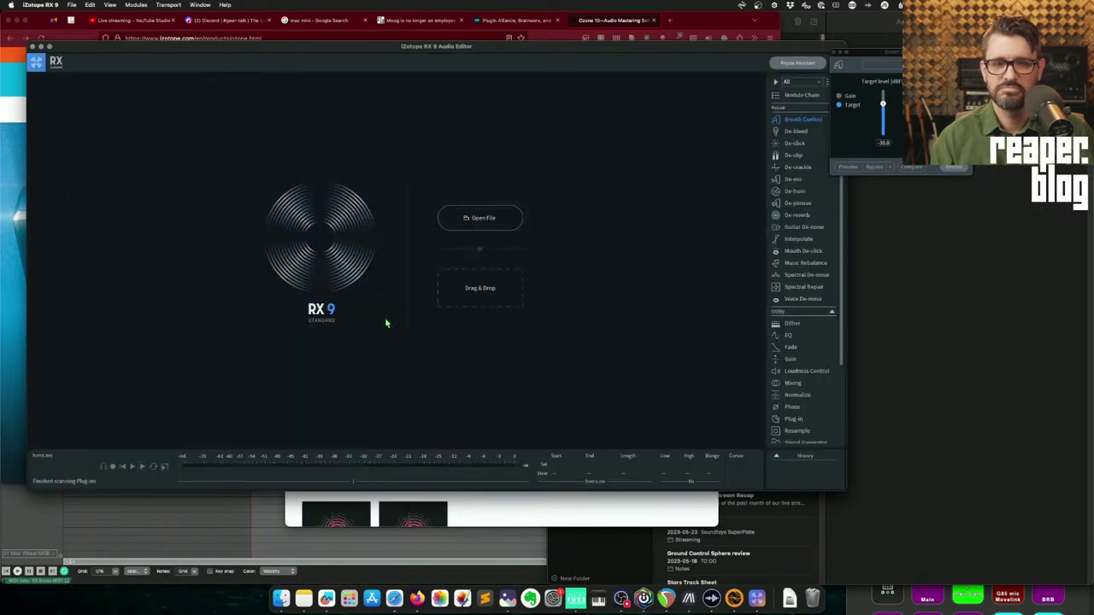
{"action": "left_click", "coordinate": [41, 4]}
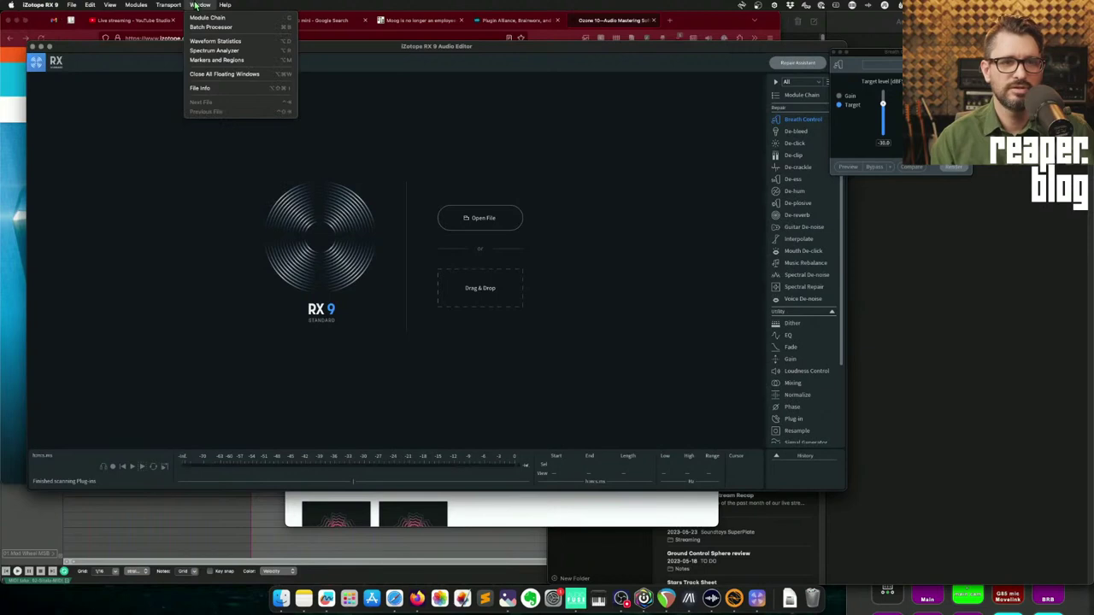
{"action": "mouse_move", "coordinate": [220, 5]}
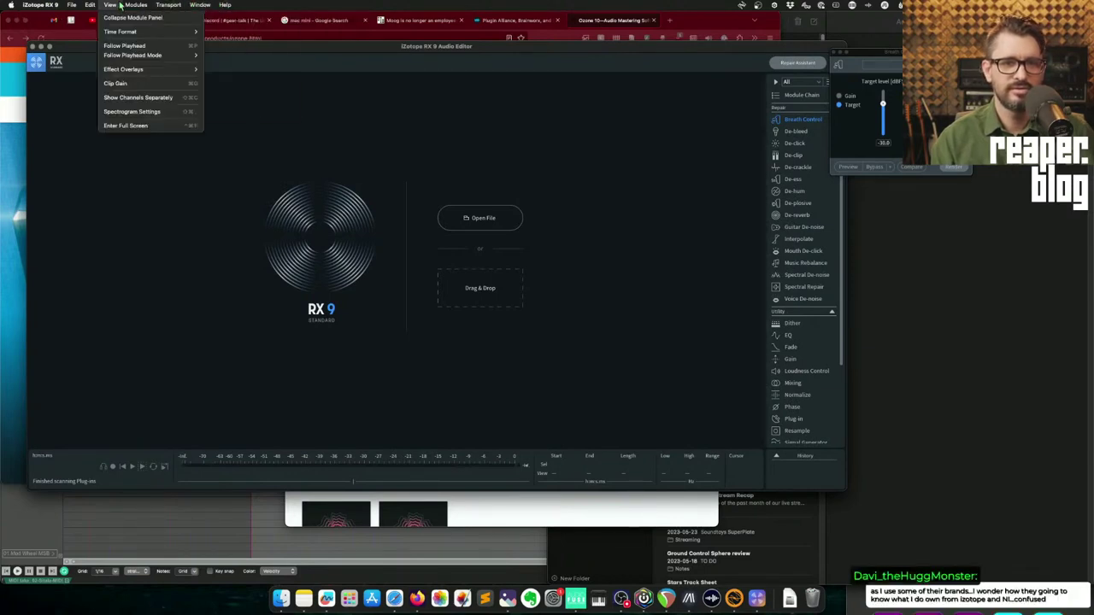
{"action": "mouse_move", "coordinate": [40, 5]}
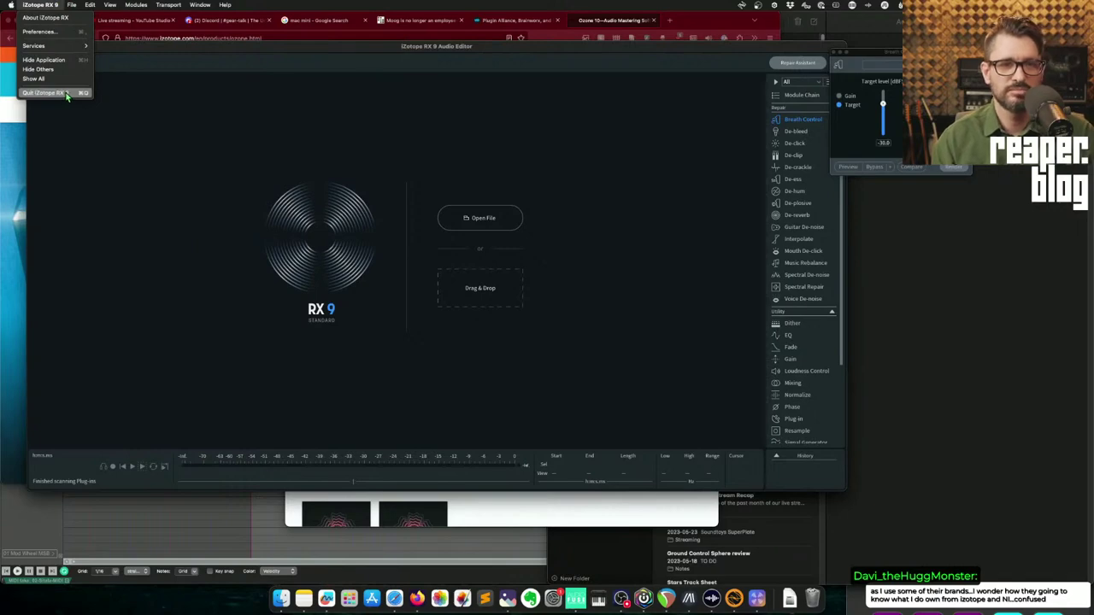
{"action": "key", "text": "super+q"}
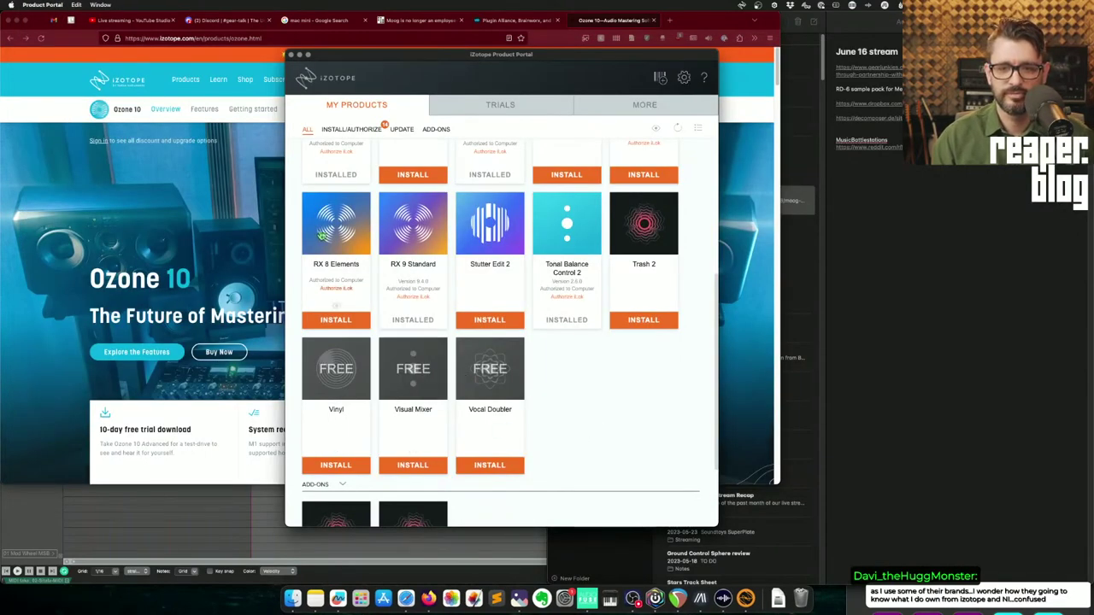
{"action": "left_click", "coordinate": [47, 5]}
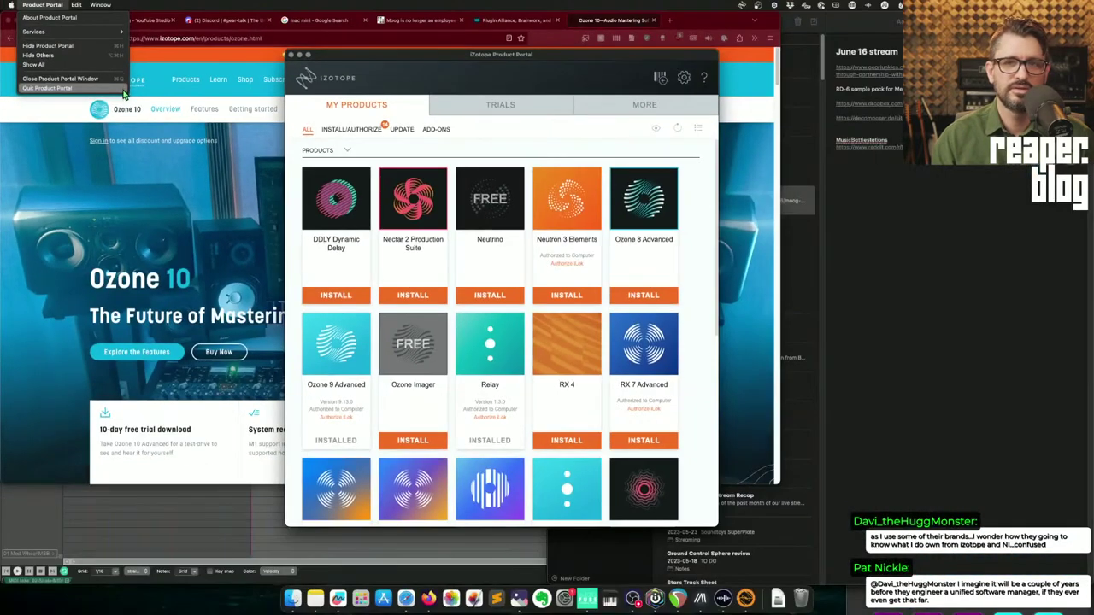
{"action": "left_click", "coordinate": [124, 89]}
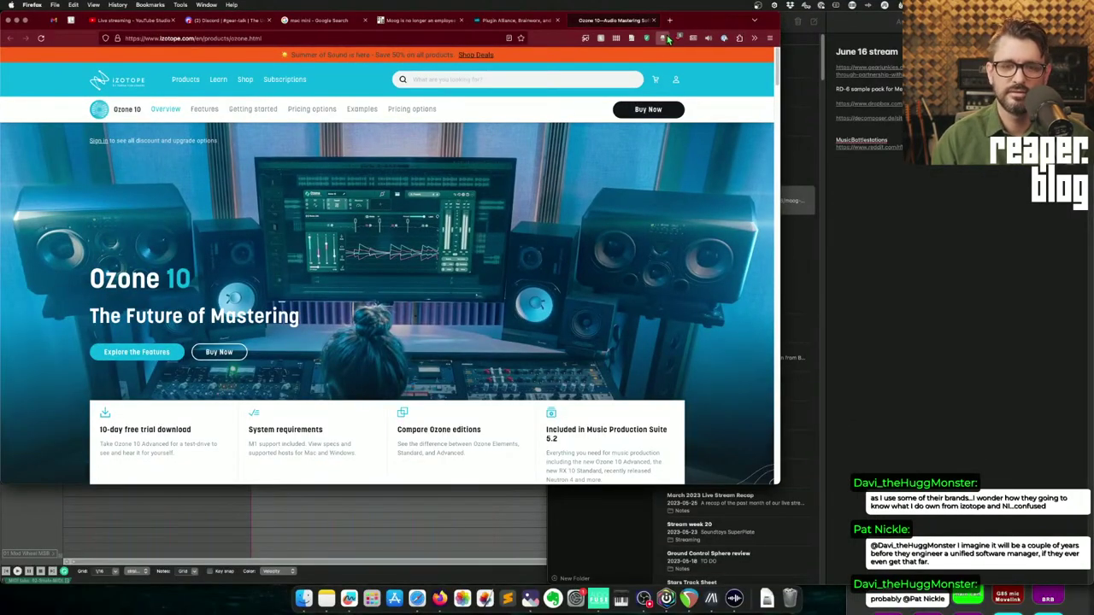
- Launch Native Access and widen its window so the product library shows four columns
{"action": "left_click", "coordinate": [371, 598]}
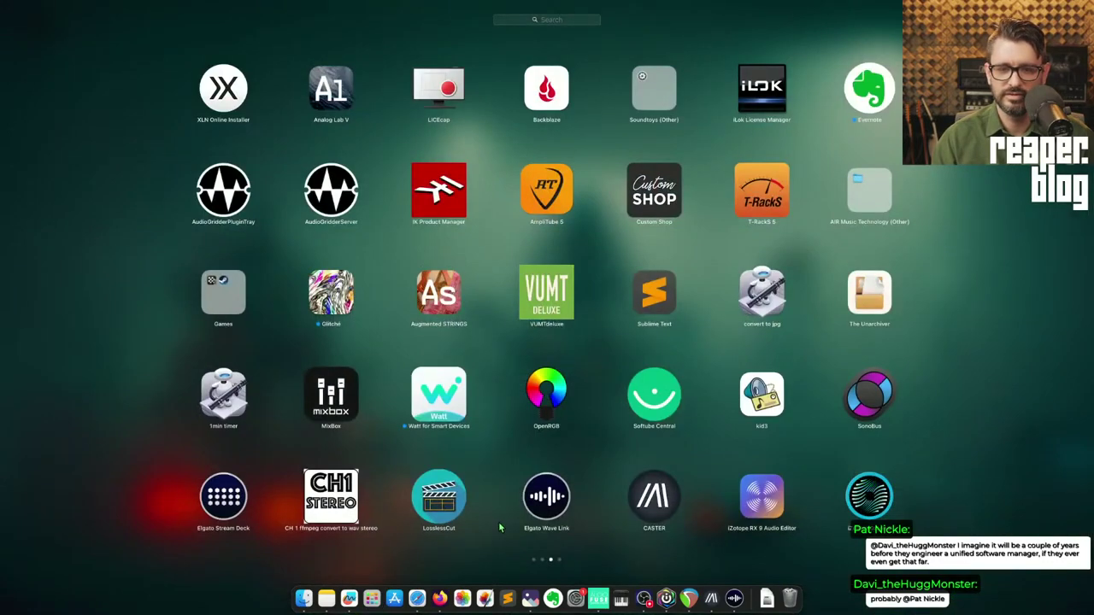
{"action": "scroll", "coordinate": [500, 528], "scroll_direction": "down", "scroll_amount": 2}
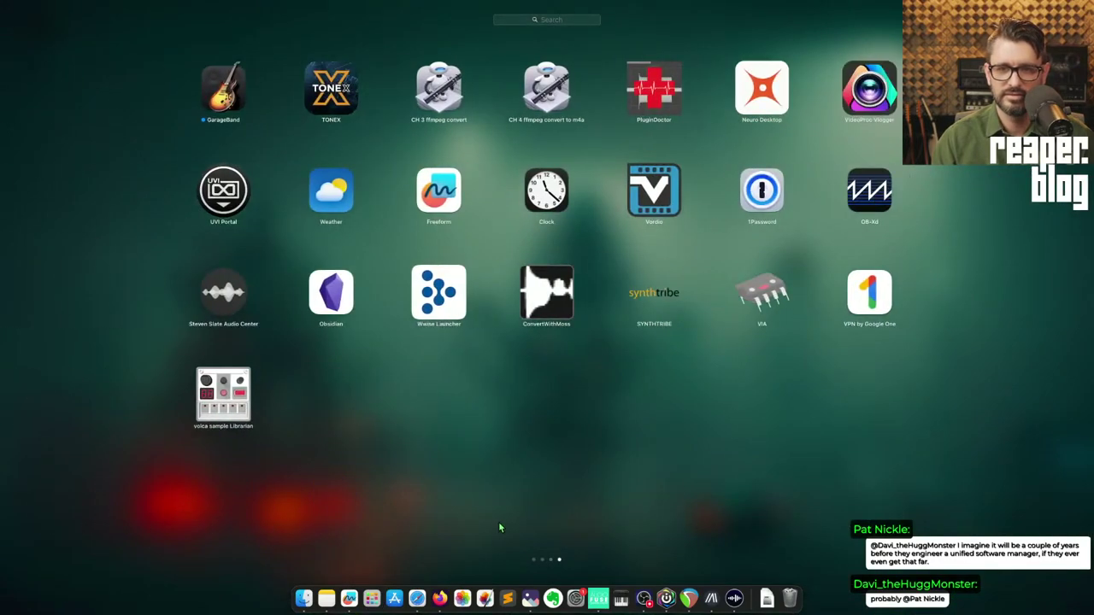
{"action": "left_click", "coordinate": [500, 527]}
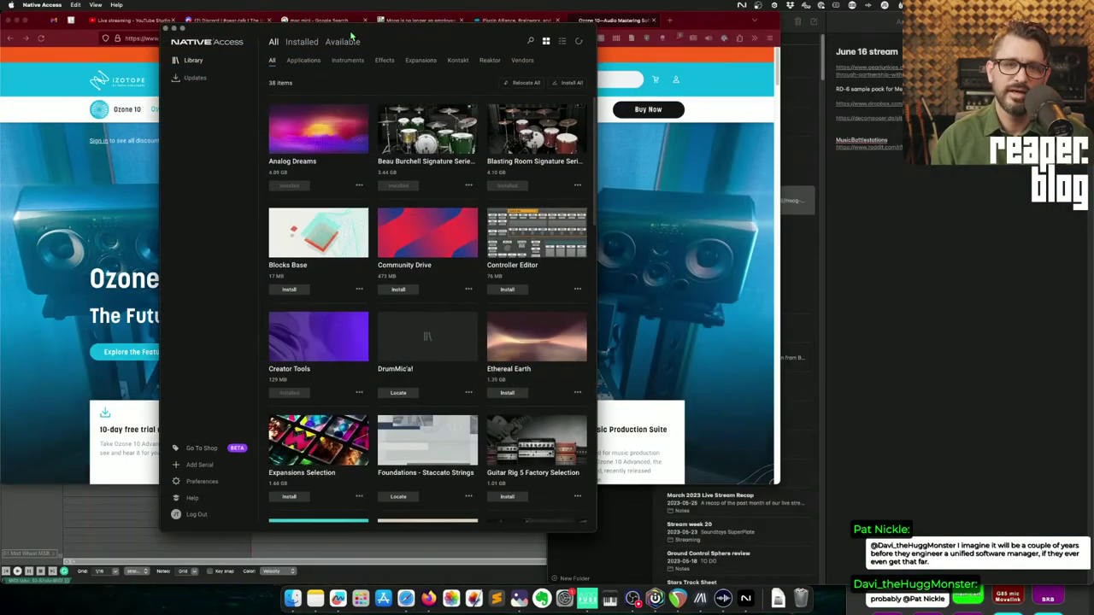
{"action": "left_click_drag", "start_coordinate": [596, 65], "coordinate": [724, 69]}
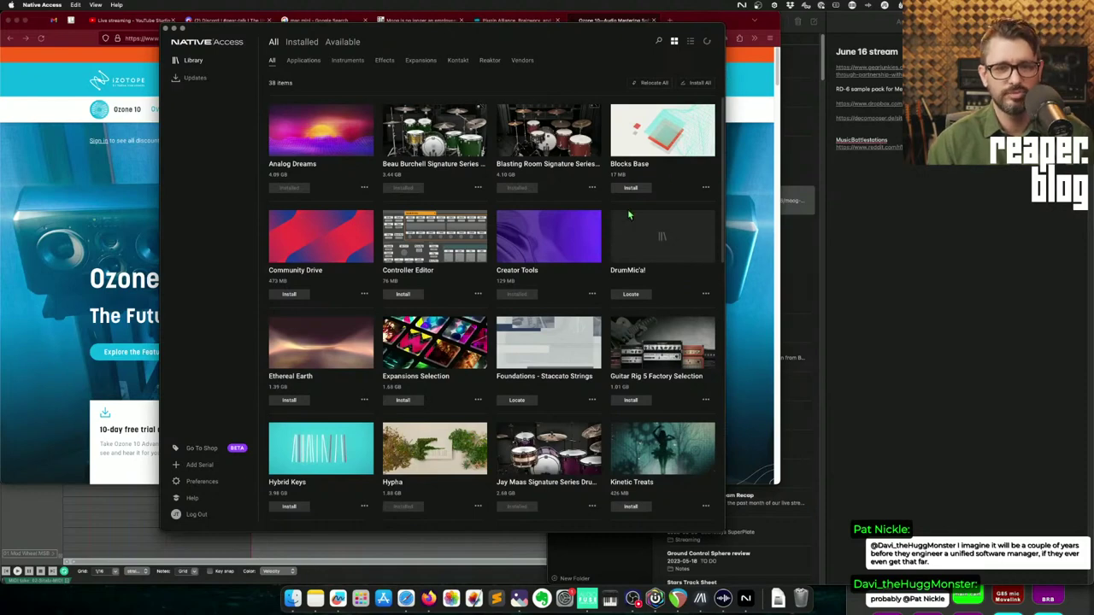
- View the product details and release notes of Ethereal Earth, then return to the library
{"action": "scroll", "coordinate": [513, 282], "scroll_direction": "down", "scroll_amount": 3}
{"action": "left_click", "coordinate": [342, 218]}
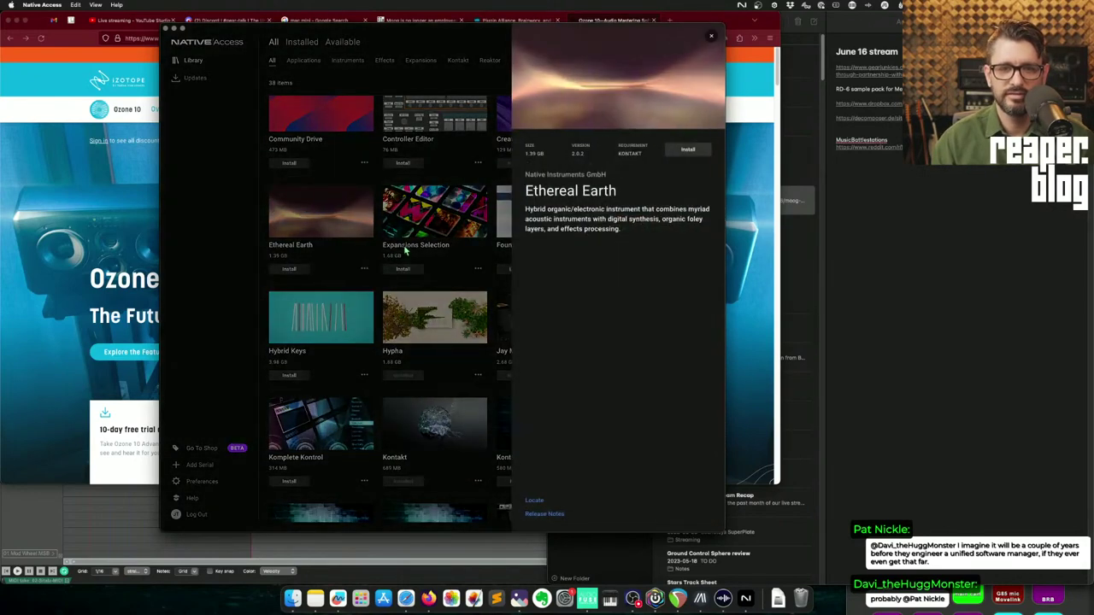
{"action": "left_click", "coordinate": [544, 514]}
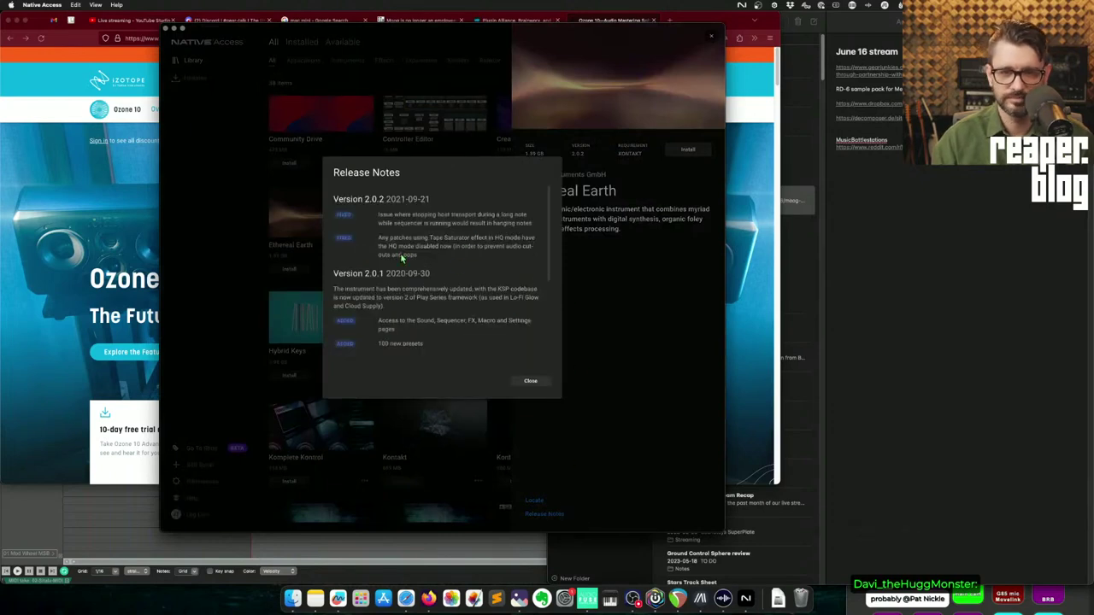
{"action": "left_click", "coordinate": [528, 381]}
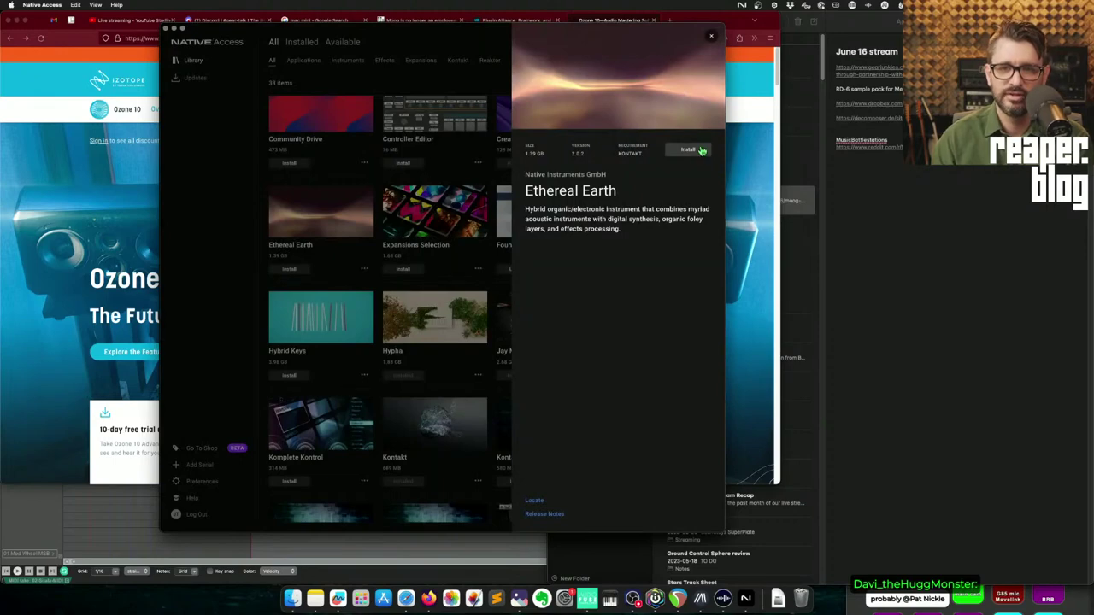
{"action": "left_click", "coordinate": [472, 288]}
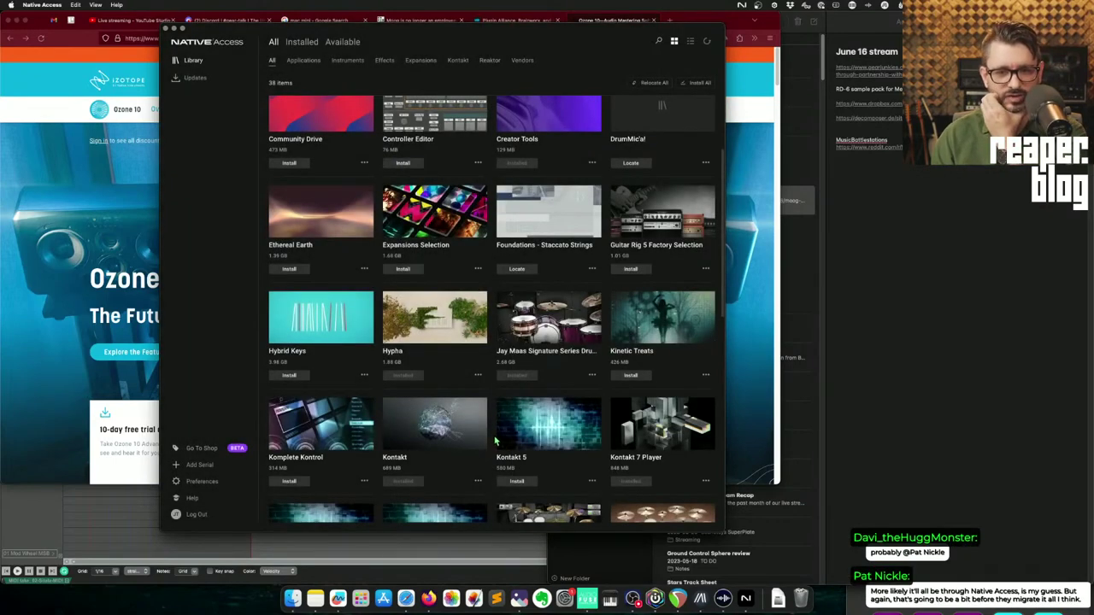
- Check the installation paths of Foundations - Staccato Strings and of Jay Maas Signature Series Drums
{"action": "left_click", "coordinate": [592, 270]}
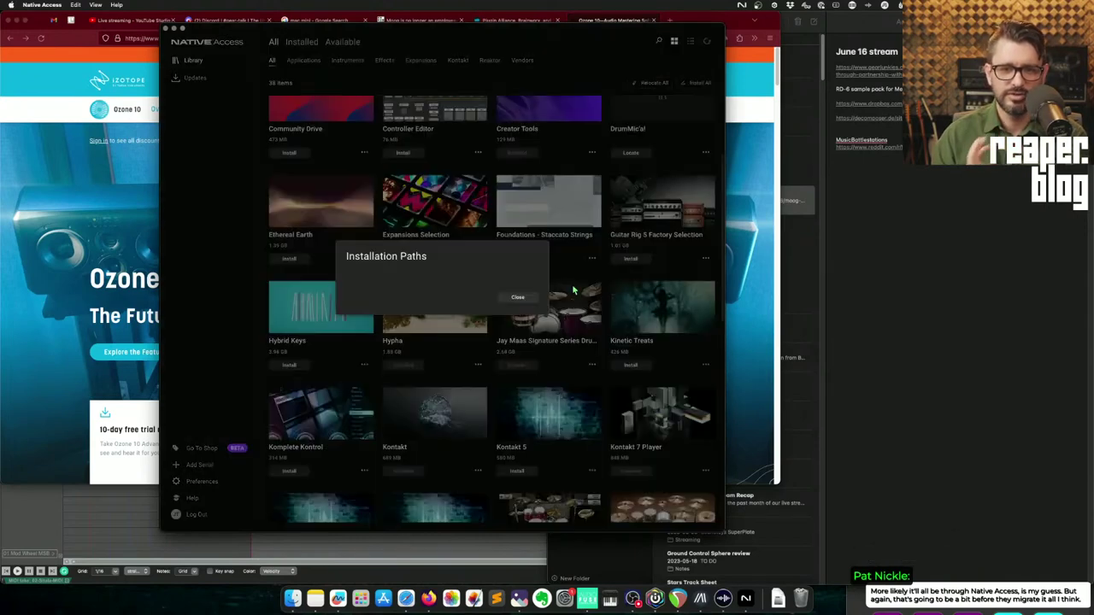
{"action": "left_click", "coordinate": [519, 297]}
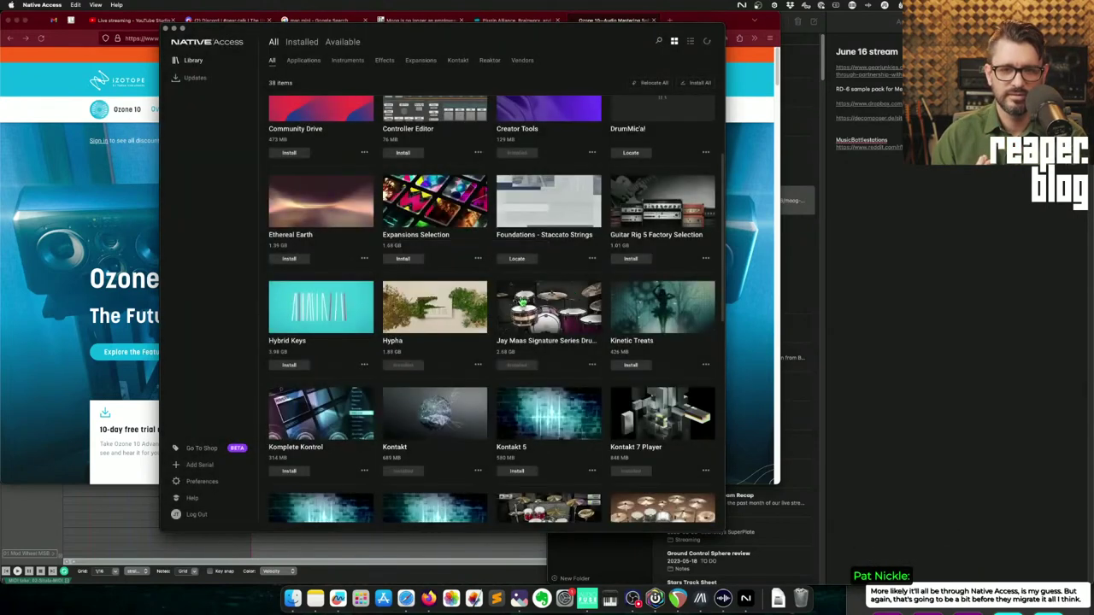
{"action": "left_click", "coordinate": [592, 366]}
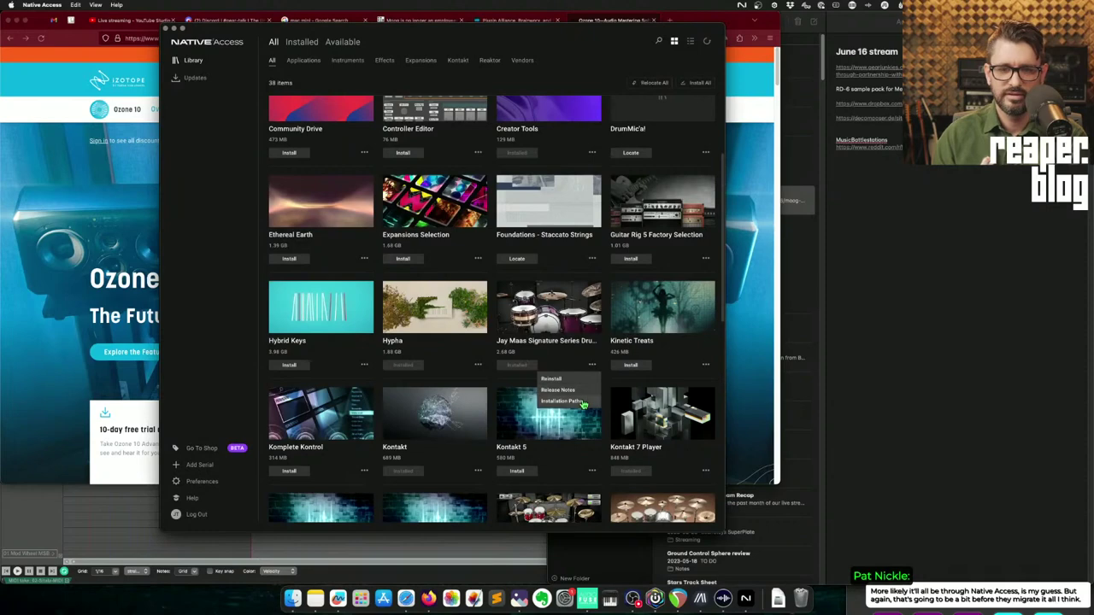
{"action": "left_click", "coordinate": [573, 403]}
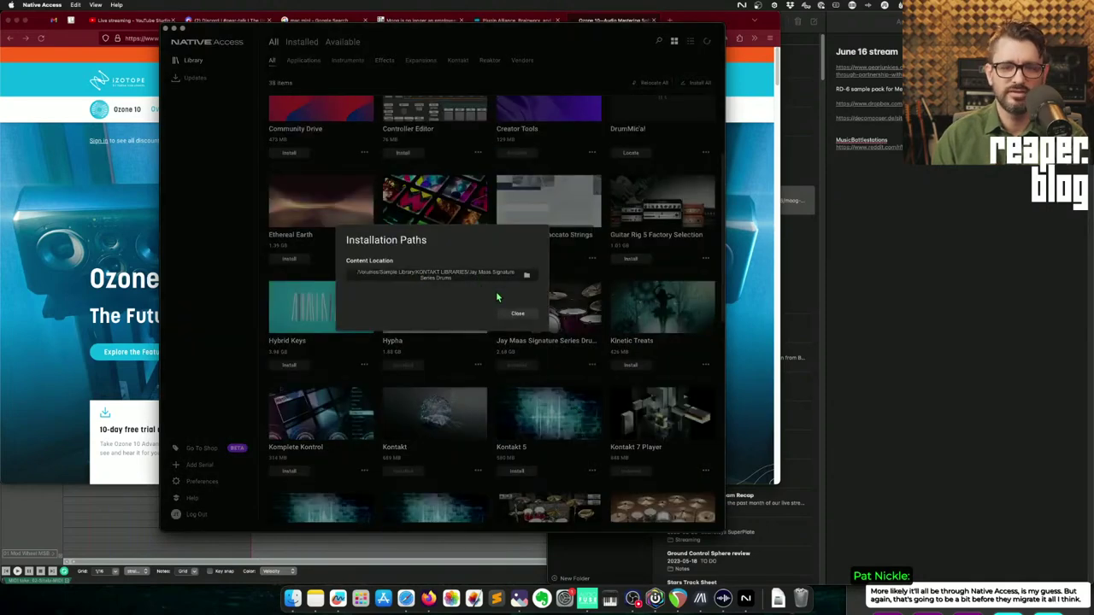
- Reveal the Jay Maas Signature Series Drums content folder in Finder, then close the Finder windows and the installation path details
{"action": "left_click", "coordinate": [527, 279]}
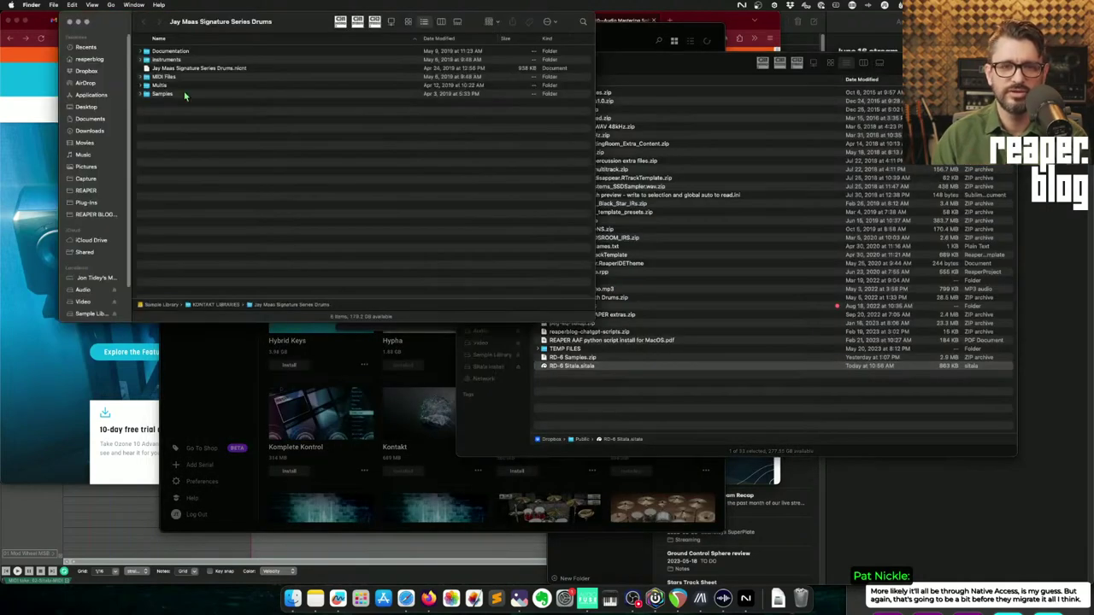
{"action": "left_click", "coordinate": [70, 23]}
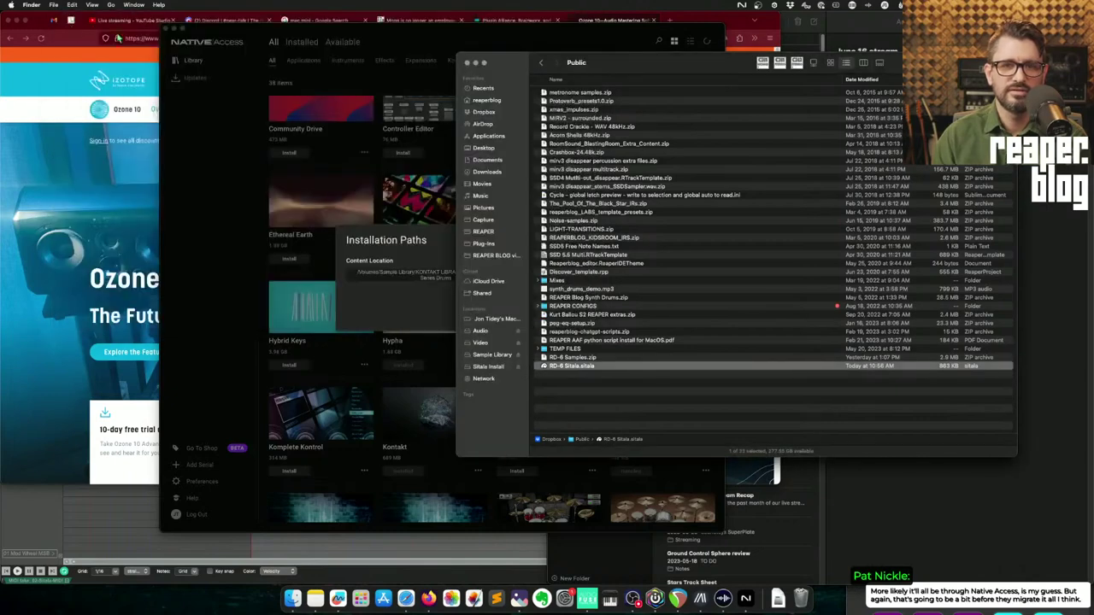
{"action": "left_click", "coordinate": [466, 64]}
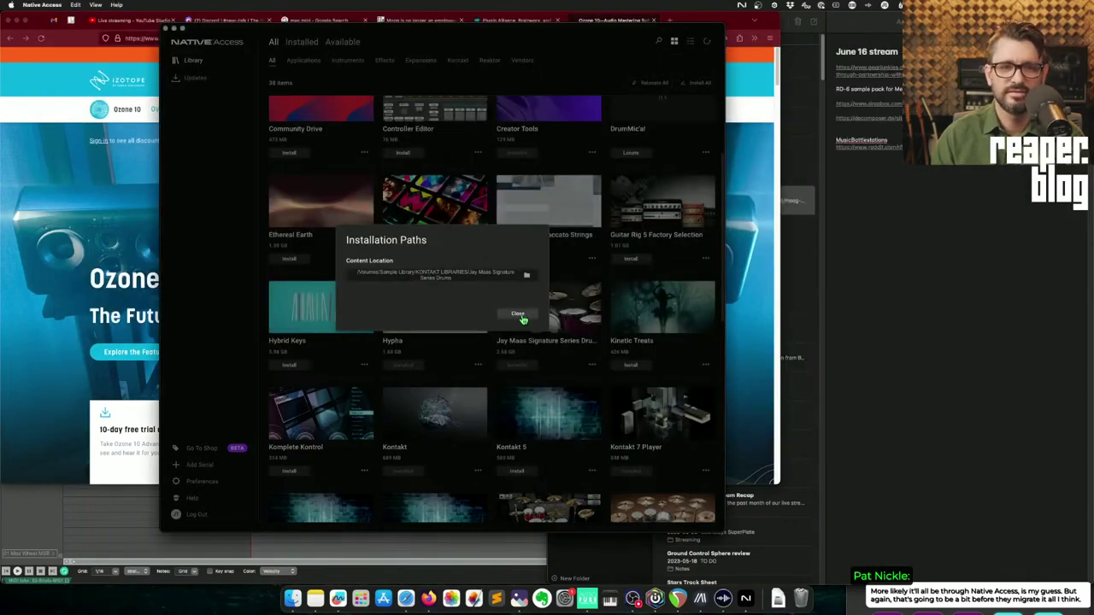
{"action": "left_click", "coordinate": [519, 314]}
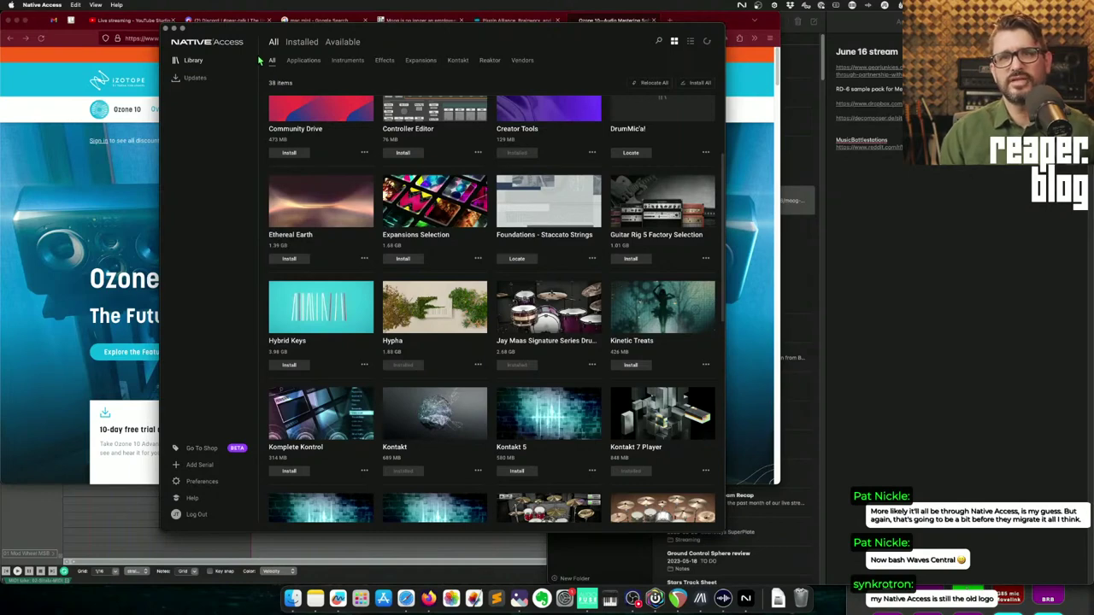
- Open the Native Instruments shop page from Native Access, then return to the library and look through its products
{"action": "left_click_drag", "start_coordinate": [245, 33], "coordinate": [234, 29]}
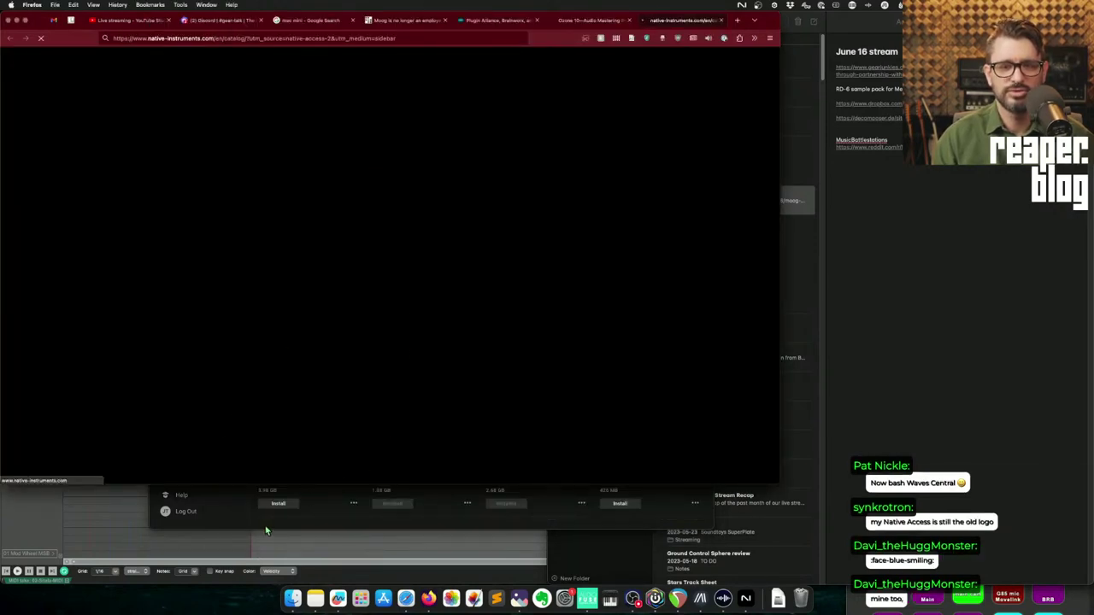
{"action": "left_click", "coordinate": [265, 526]}
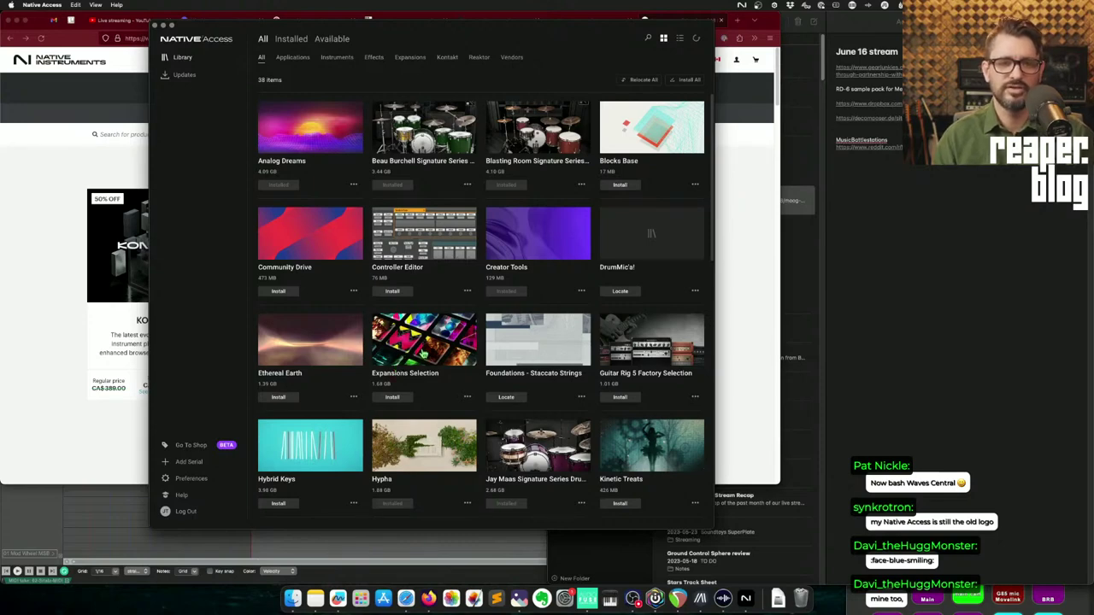
{"action": "scroll", "coordinate": [423, 351], "scroll_direction": "down", "scroll_amount": 5}
{"action": "scroll", "coordinate": [422, 355], "scroll_direction": "up", "scroll_amount": 4}
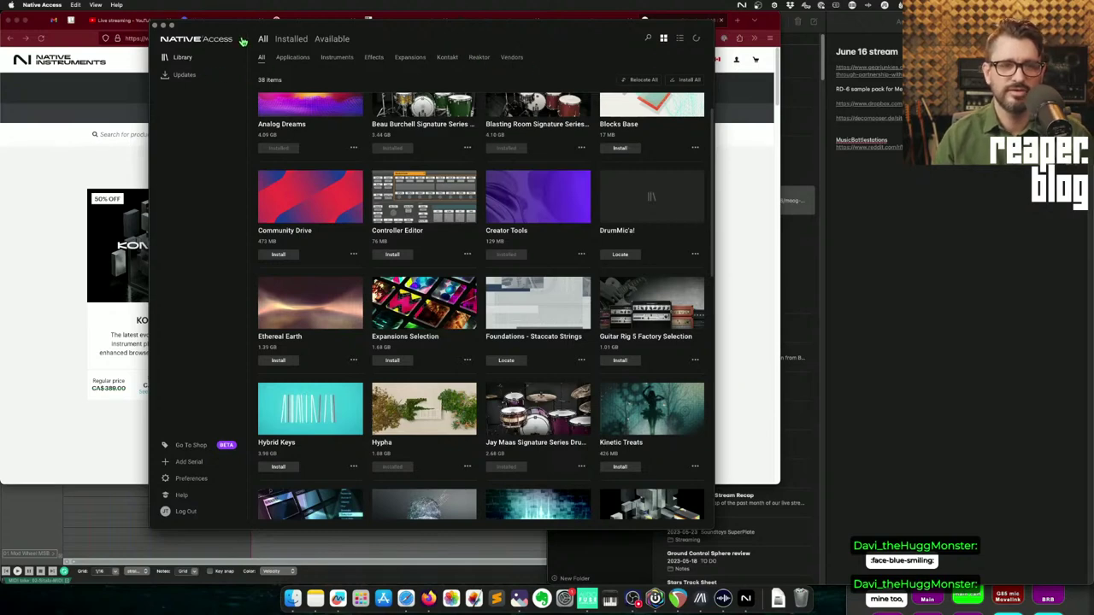
{"action": "left_click_drag", "start_coordinate": [243, 41], "coordinate": [245, 44]}
{"action": "mouse_move", "coordinate": [239, 453]}
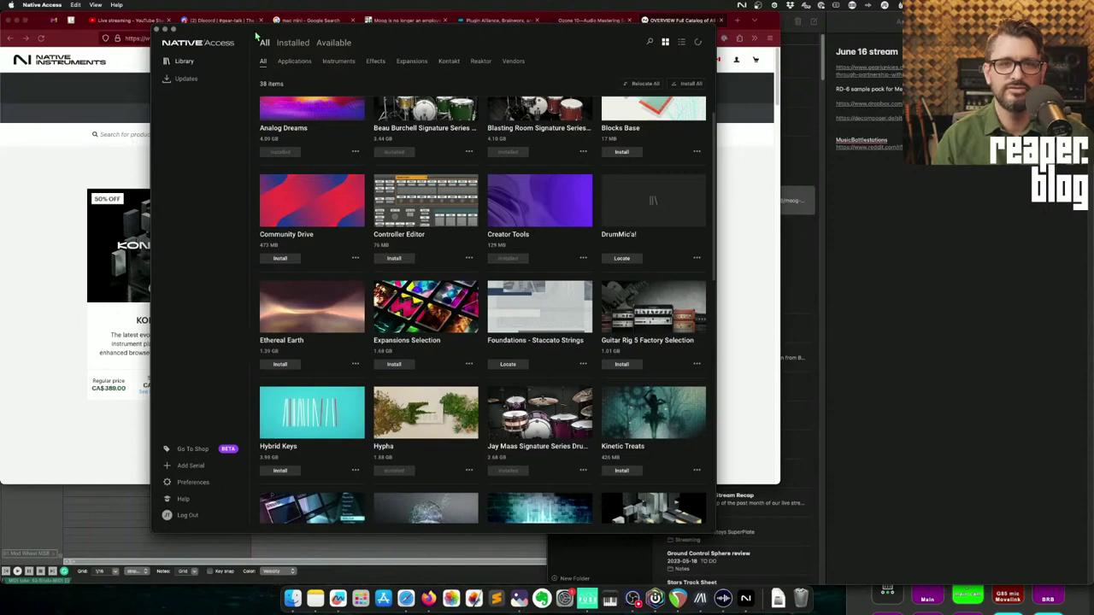
{"action": "left_click_drag", "start_coordinate": [254, 23], "coordinate": [251, 64]}
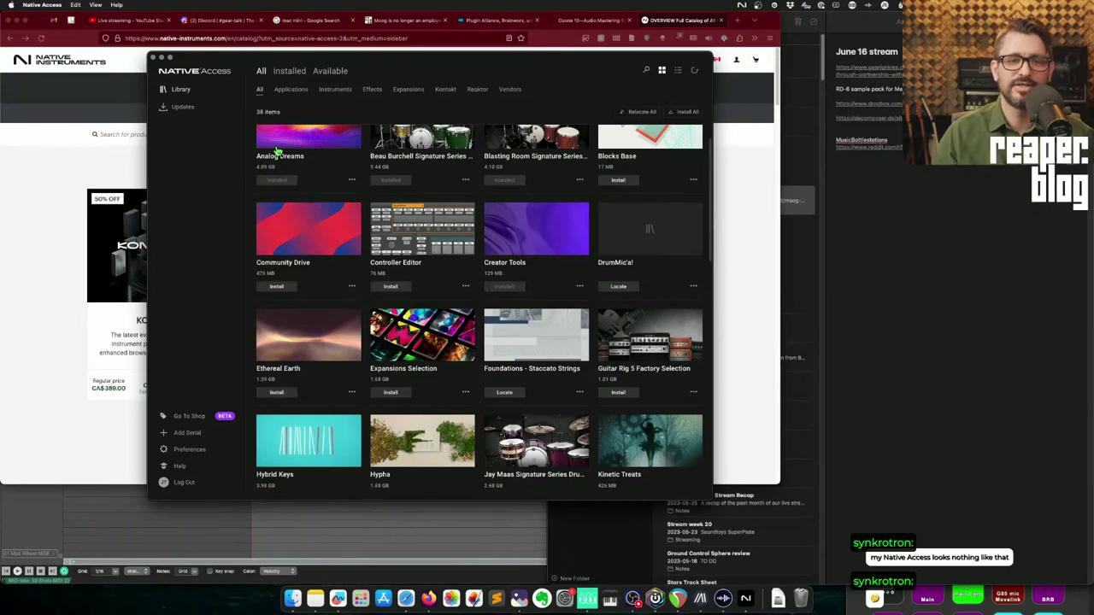
- Quit Native Access, launch the IK Multimedia Product Manager and log in to the IK account with Remember Me enabled
{"action": "key", "text": "super+q"}
{"action": "left_click", "coordinate": [378, 601]}
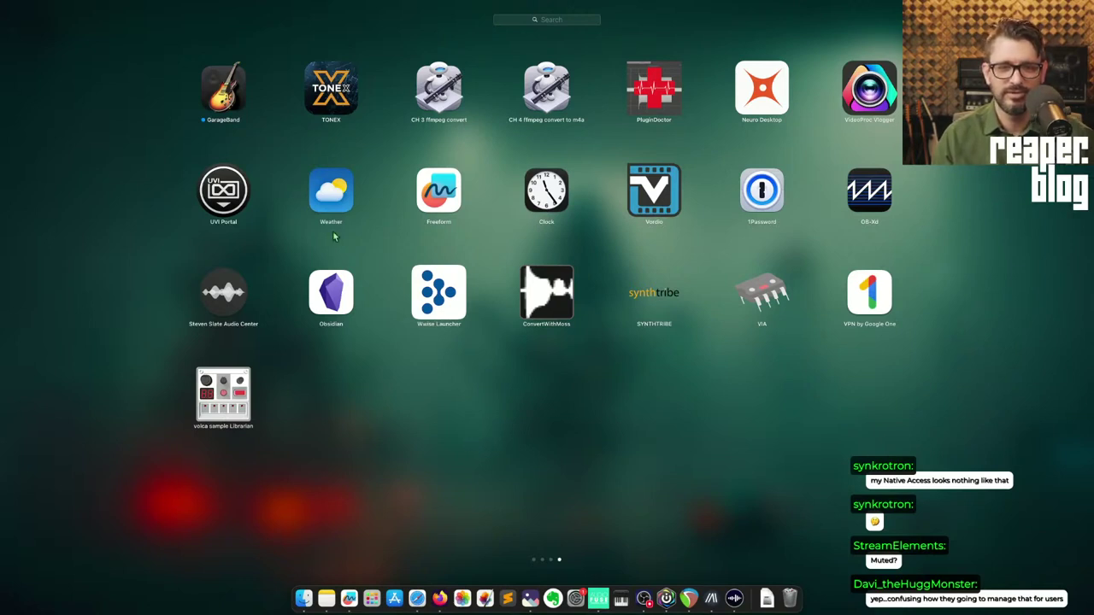
{"action": "left_click", "coordinate": [223, 202]}
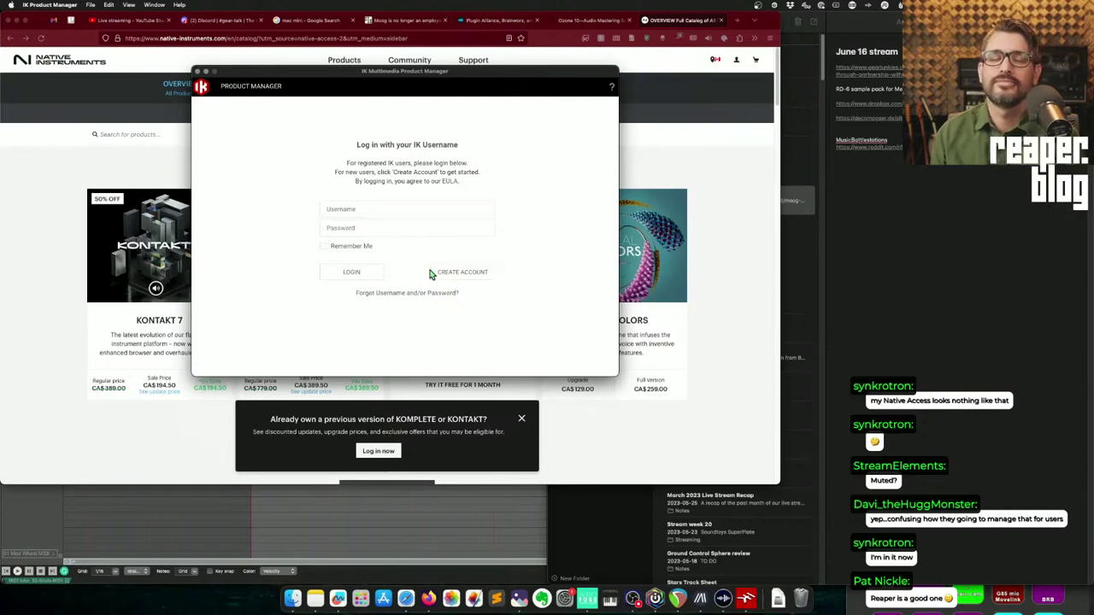
{"action": "left_click", "coordinate": [323, 246]}
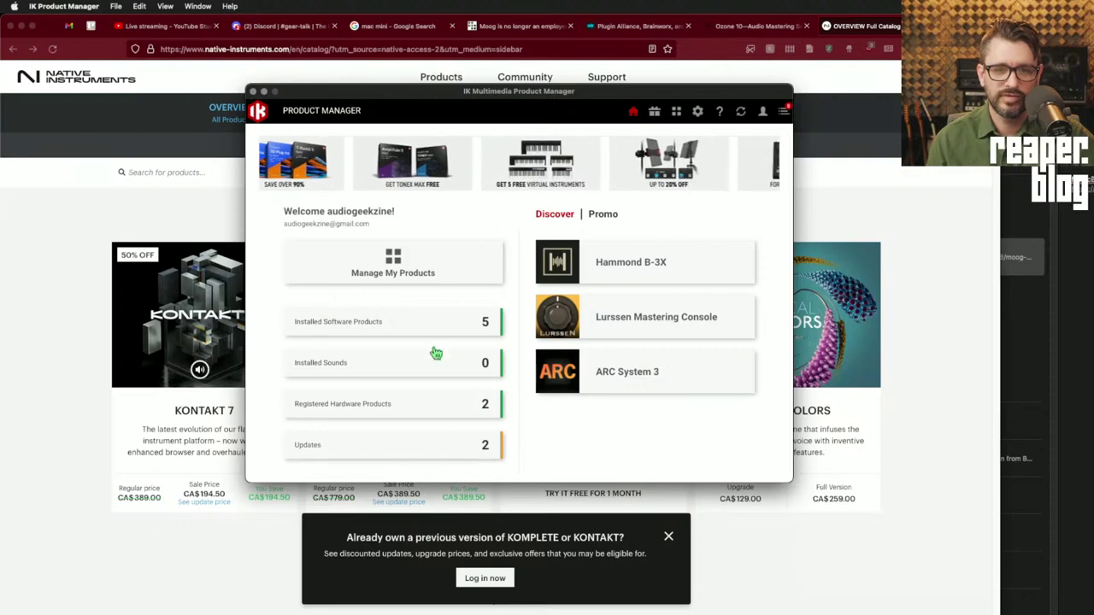
- Review the available software updates and the full list of owned IK products, then return to the home overview
{"action": "left_click", "coordinate": [330, 448]}
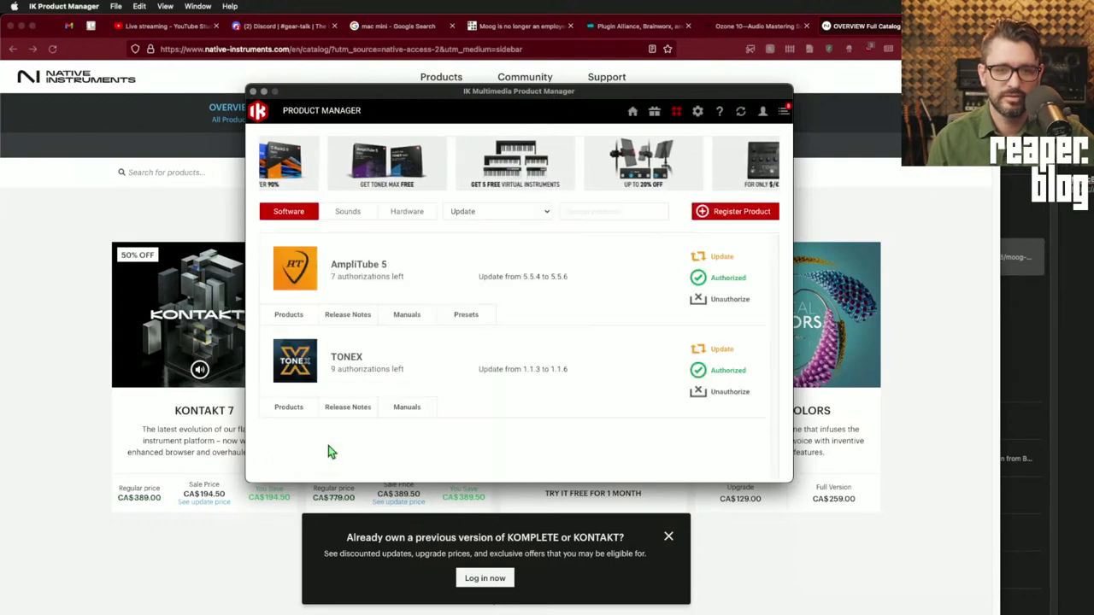
{"action": "left_click", "coordinate": [631, 115]}
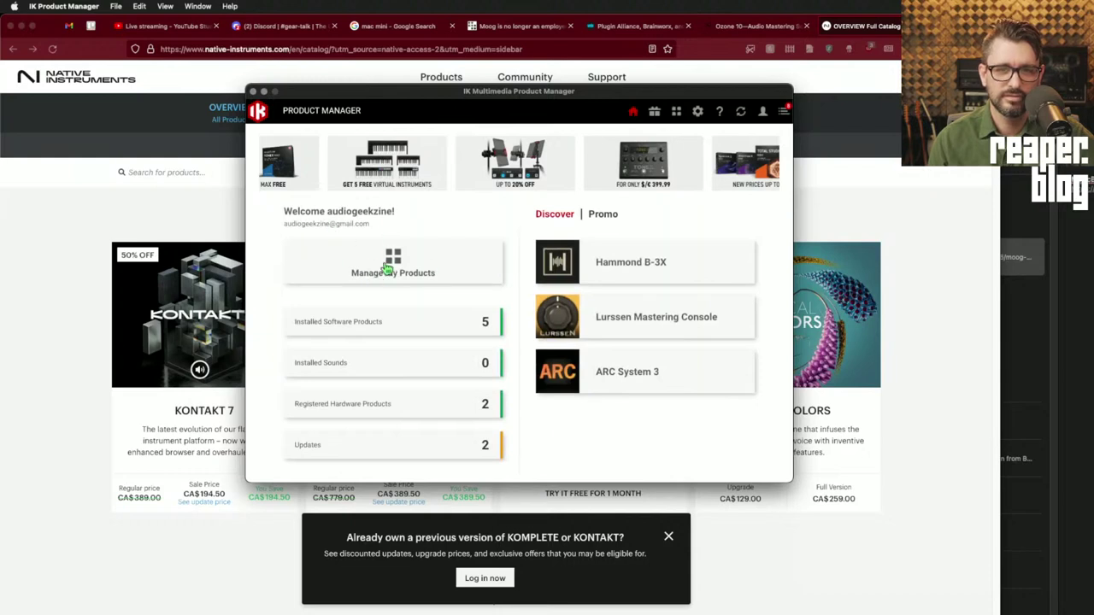
{"action": "left_click", "coordinate": [410, 278]}
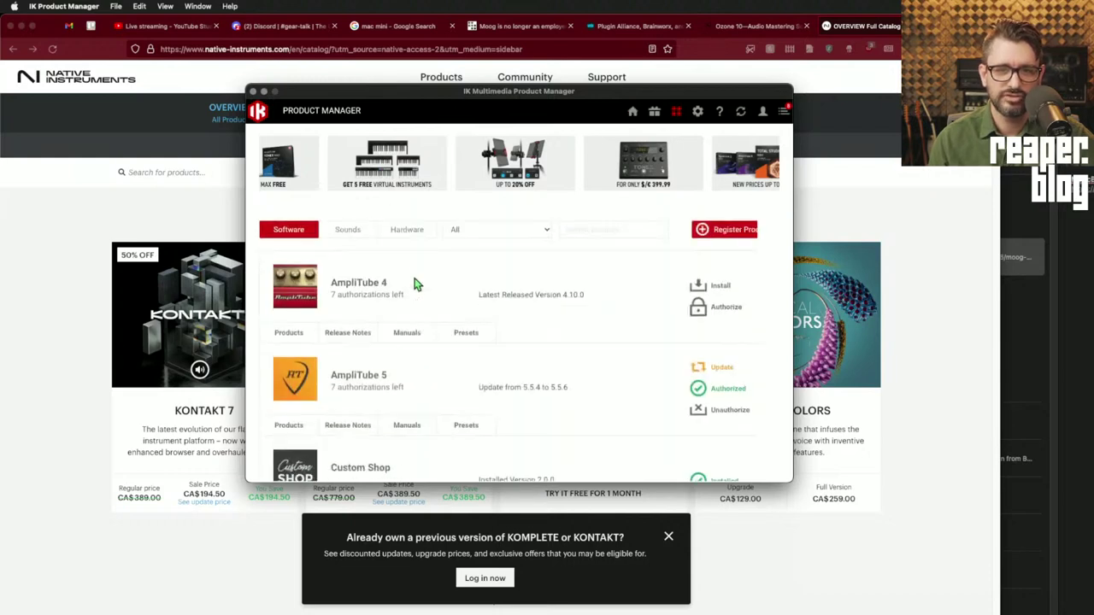
{"action": "left_click", "coordinate": [633, 111]}
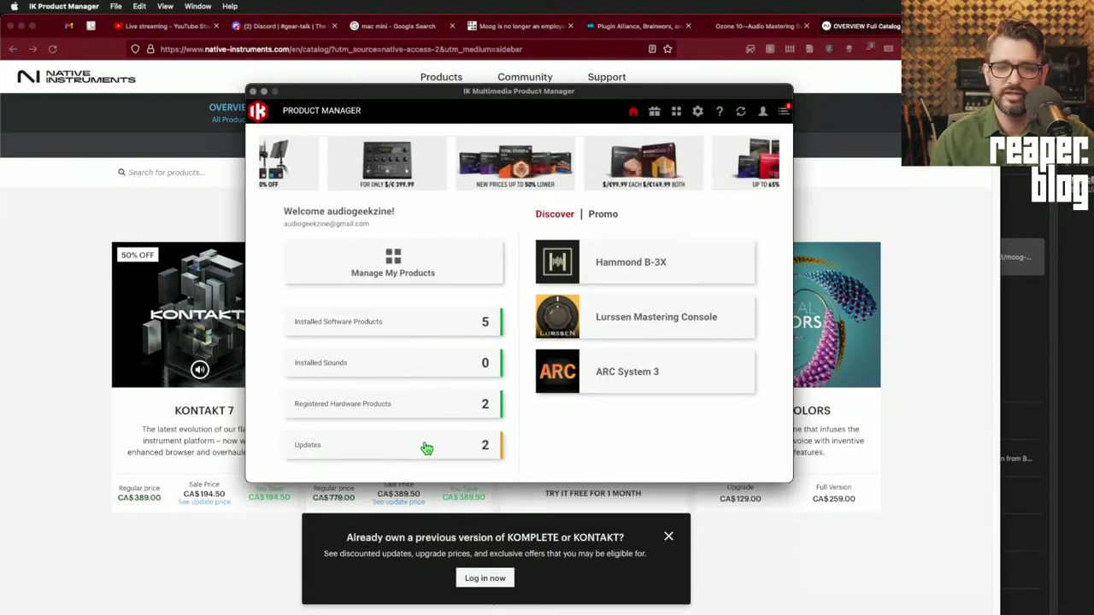
- Open the available software updates, list all owned IK products, then filter the list back to Update
{"action": "left_click", "coordinate": [321, 453]}
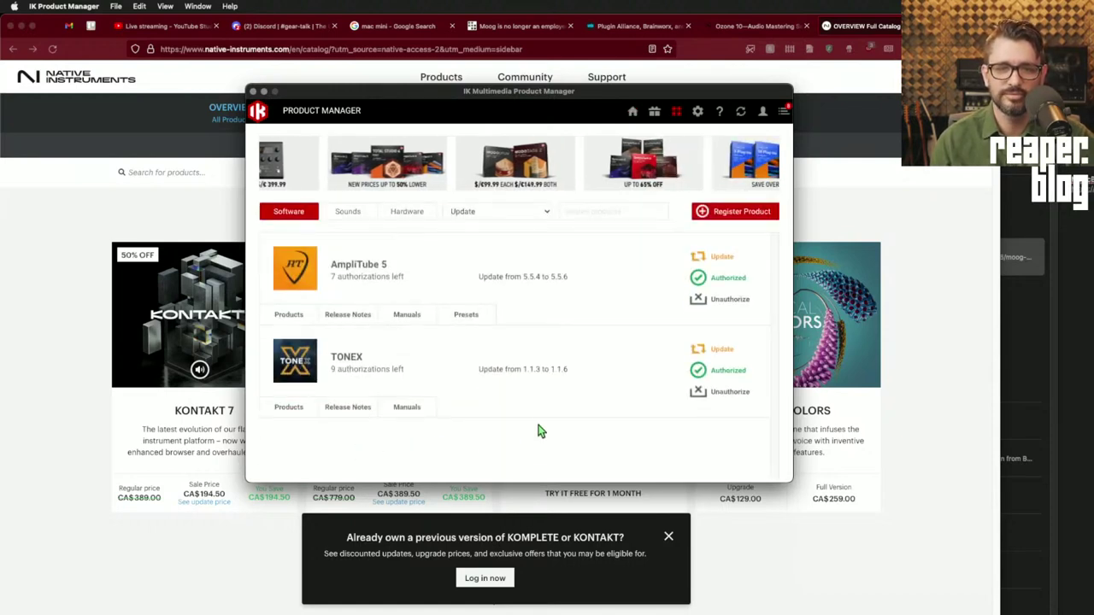
{"action": "left_click", "coordinate": [540, 214]}
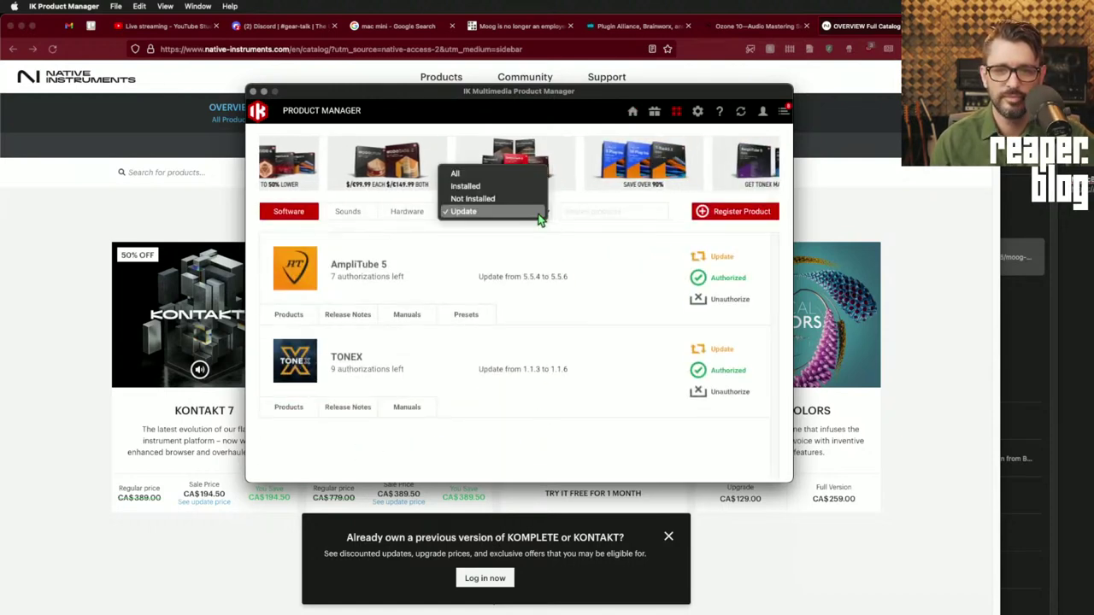
{"action": "left_click", "coordinate": [525, 174]}
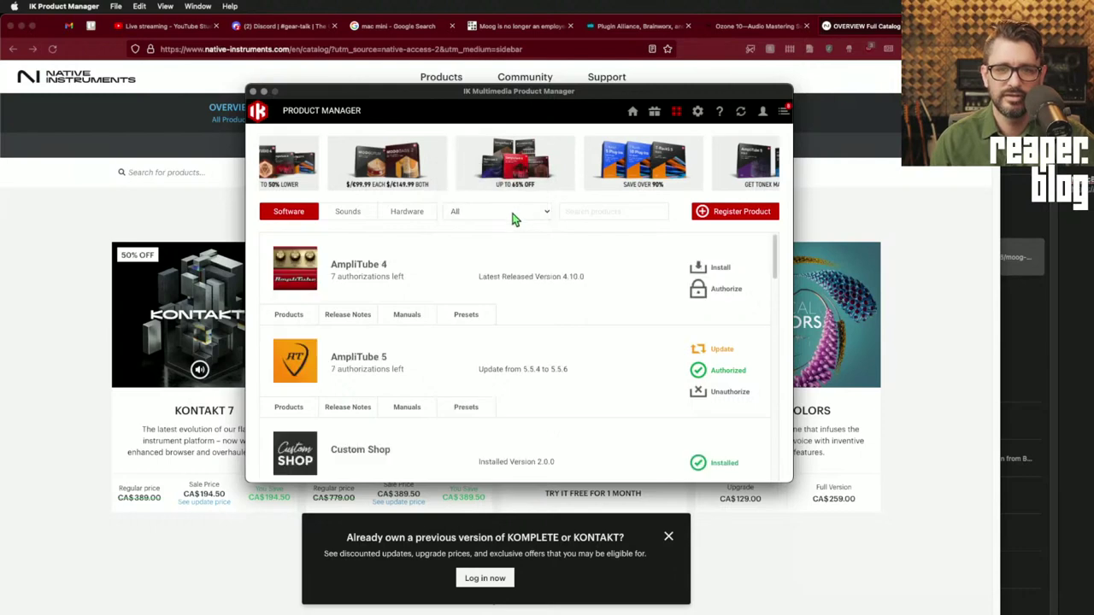
{"action": "left_click", "coordinate": [453, 220]}
{"action": "left_click", "coordinate": [496, 250]}
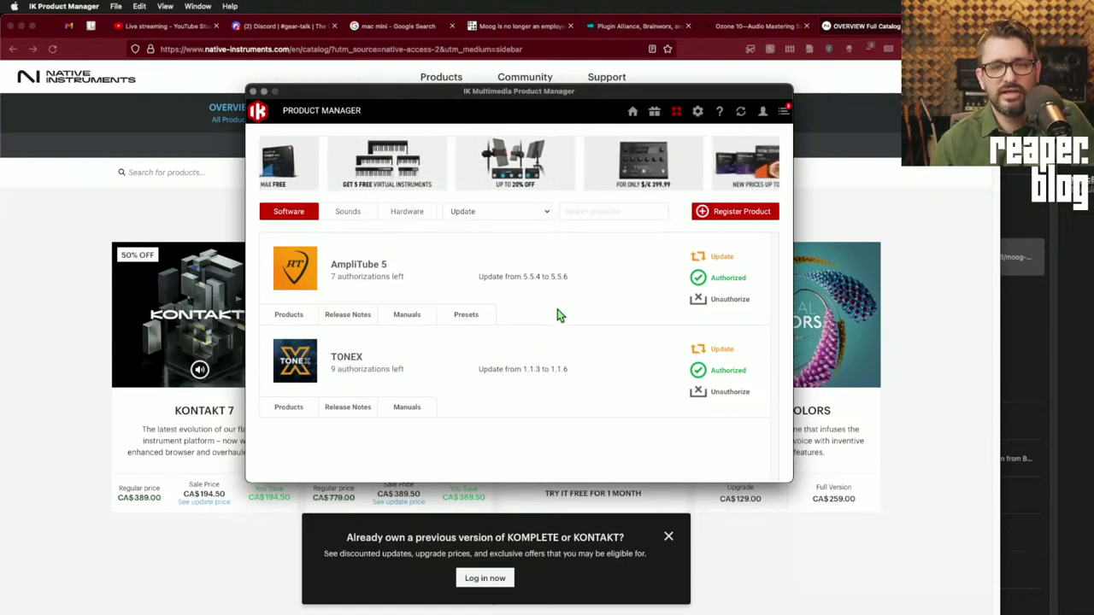
- Examine the release notes of AmpliTube 5 and TONEX, along with AmpliTube 5's presets and TONEX's manuals
{"action": "left_click", "coordinate": [348, 314]}
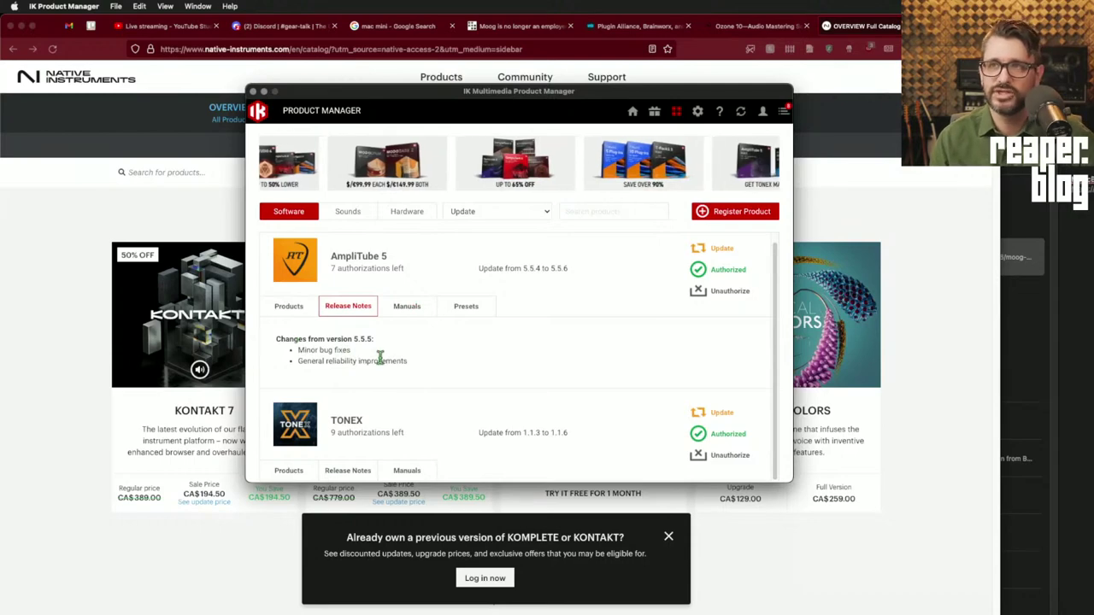
{"action": "left_click", "coordinate": [465, 308]}
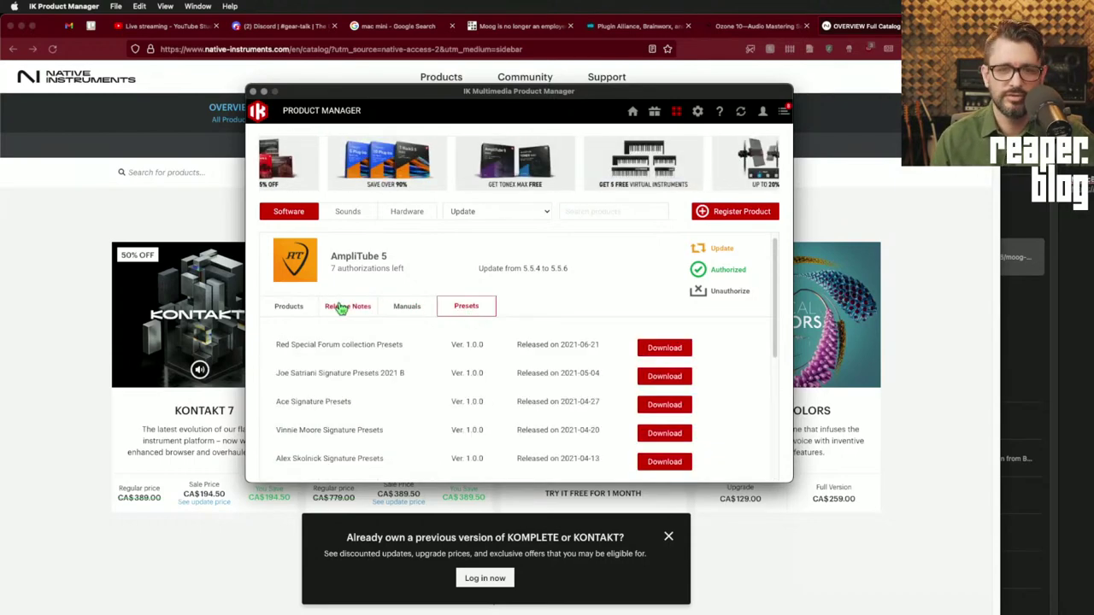
{"action": "left_click", "coordinate": [295, 306]}
{"action": "left_click", "coordinate": [348, 306]}
{"action": "scroll", "coordinate": [401, 385], "scroll_direction": "down", "scroll_amount": 2}
{"action": "left_click", "coordinate": [401, 411]}
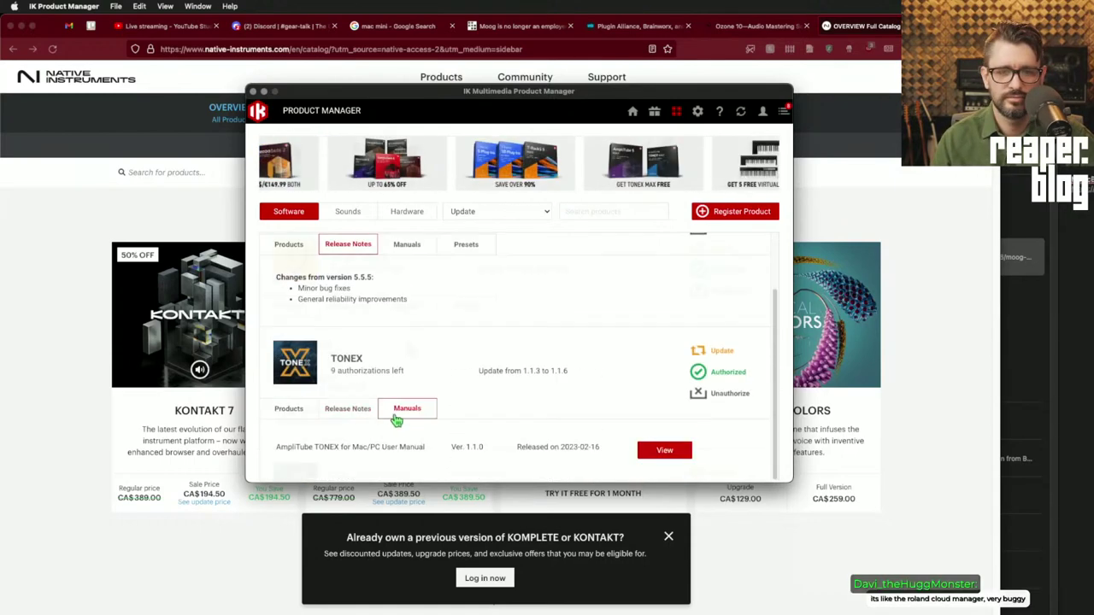
{"action": "left_click", "coordinate": [359, 410]}
{"action": "scroll", "coordinate": [462, 435], "scroll_direction": "down", "scroll_amount": 2}
{"action": "scroll", "coordinate": [461, 431], "scroll_direction": "up", "scroll_amount": 4}
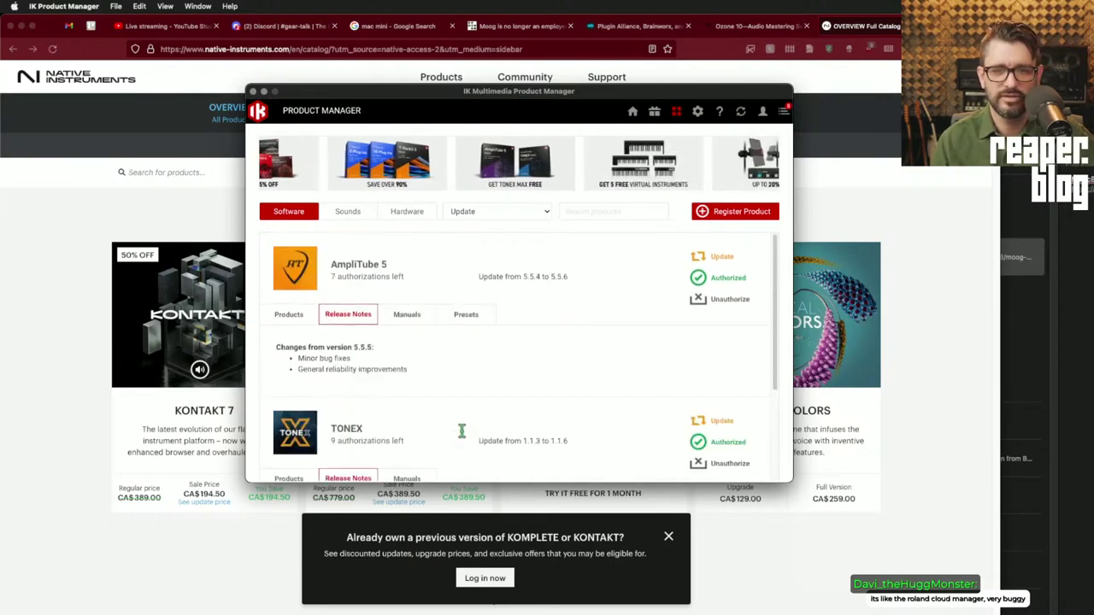
- Filter the software list to All and look through every IK product, including the unowned ones offered for trial or purchase
{"action": "left_click", "coordinate": [538, 215]}
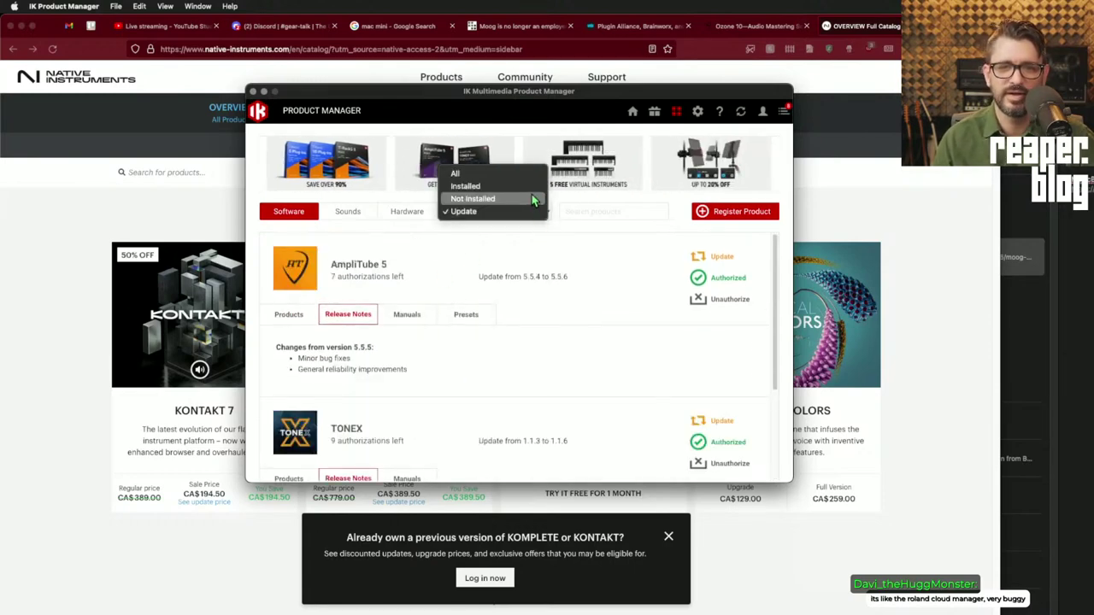
{"action": "left_click", "coordinate": [528, 183]}
{"action": "scroll", "coordinate": [579, 383], "scroll_direction": "up", "scroll_amount": 3}
{"action": "scroll", "coordinate": [577, 383], "scroll_direction": "down", "scroll_amount": 5}
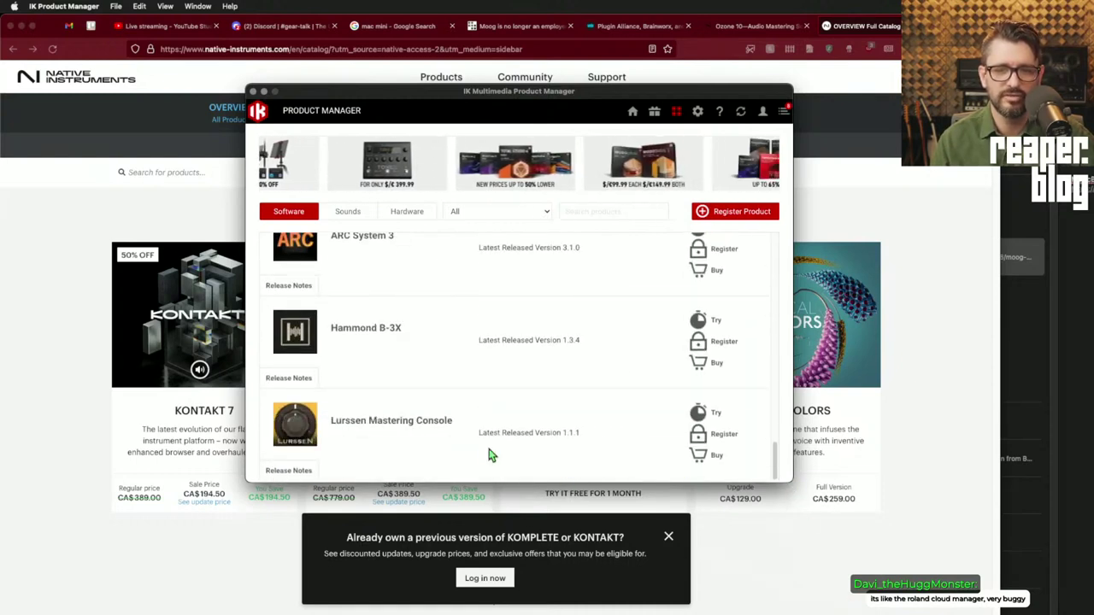
{"action": "scroll", "coordinate": [483, 454], "scroll_direction": "up", "scroll_amount": 3}
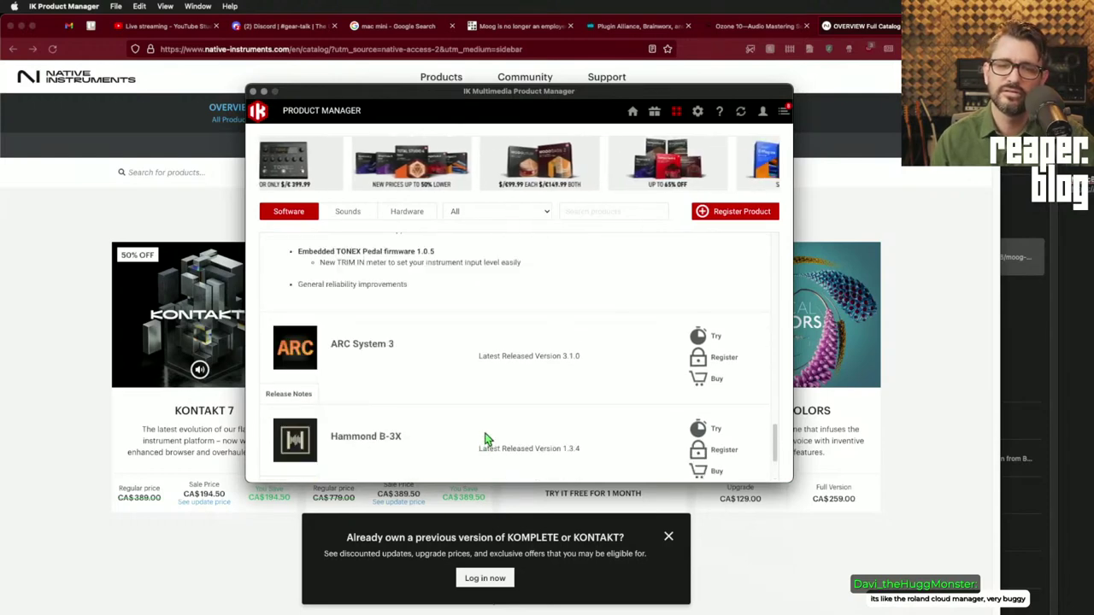
{"action": "scroll", "coordinate": [483, 449], "scroll_direction": "up", "scroll_amount": 4}
{"action": "scroll", "coordinate": [485, 440], "scroll_direction": "up", "scroll_amount": 10}
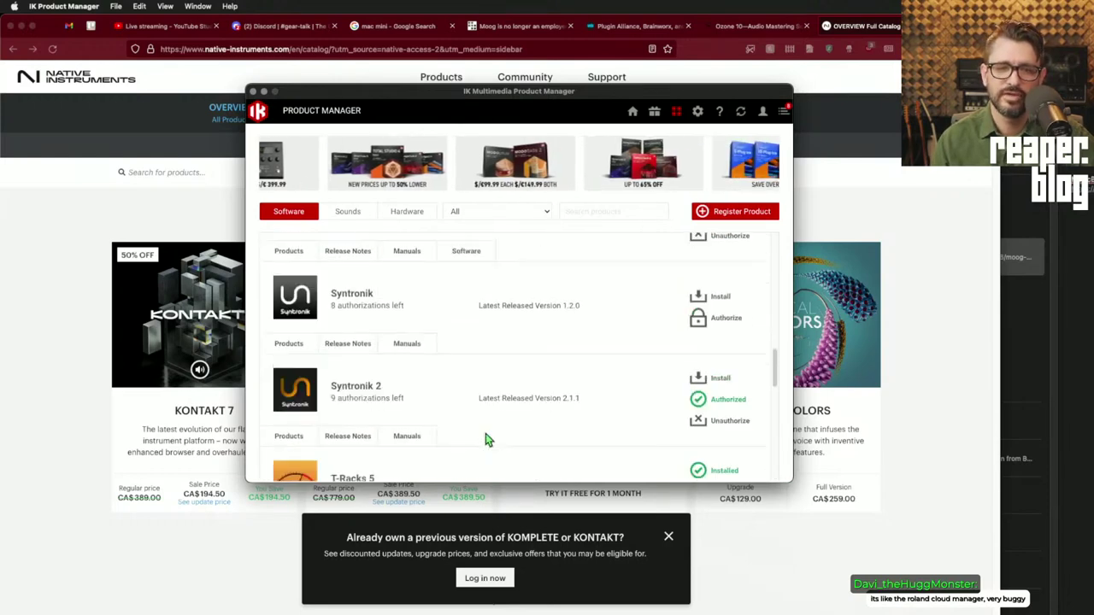
{"action": "scroll", "coordinate": [460, 428], "scroll_direction": "down", "scroll_amount": 5}
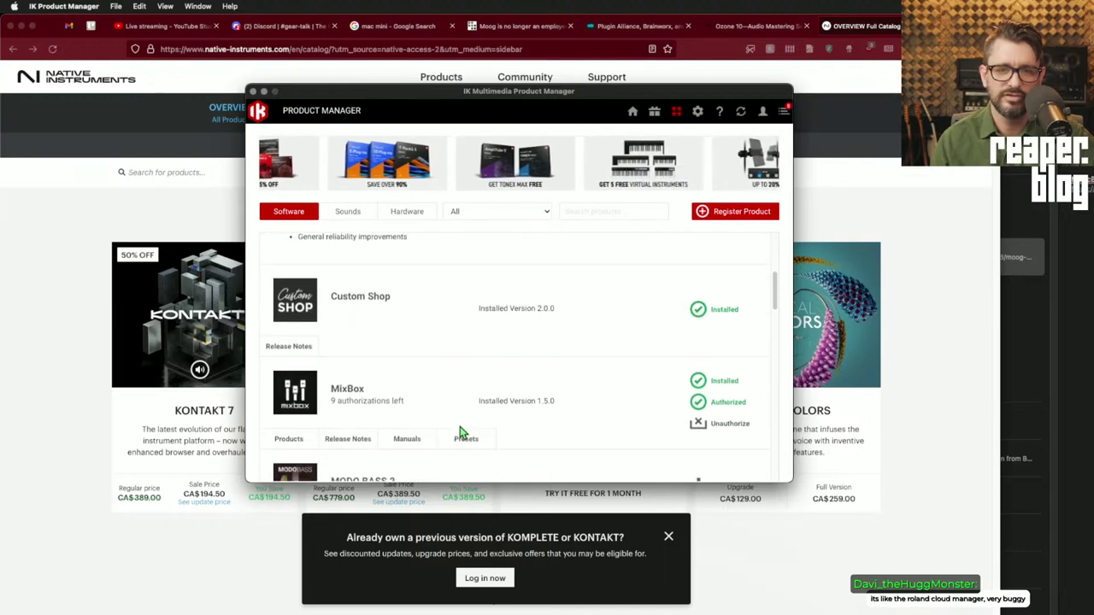
{"action": "scroll", "coordinate": [461, 430], "scroll_direction": "up", "scroll_amount": 4}
{"action": "scroll", "coordinate": [462, 432], "scroll_direction": "up", "scroll_amount": 3}
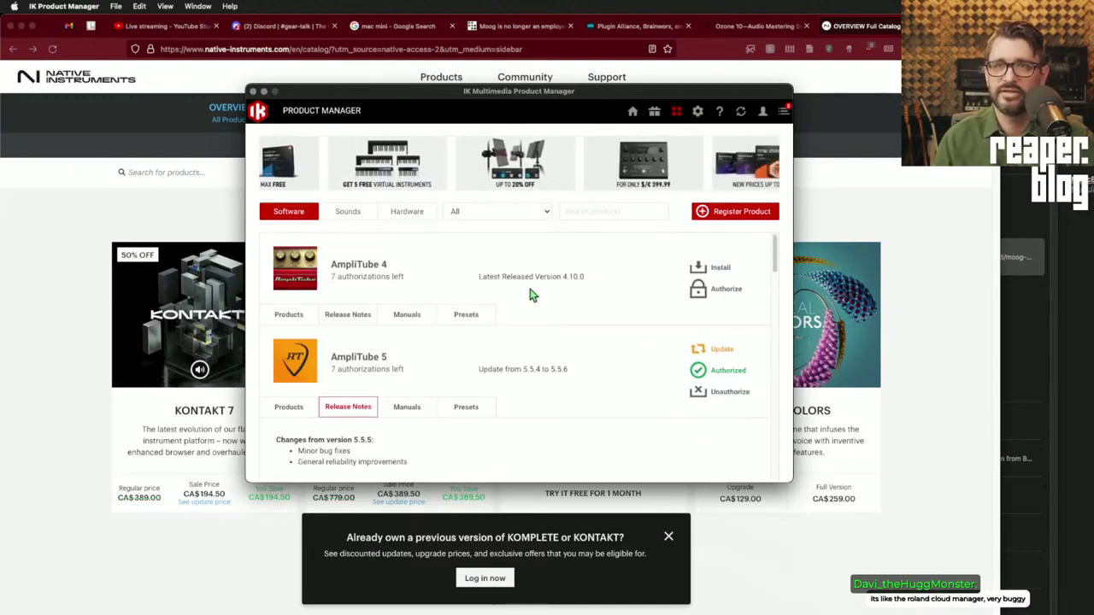
- Check the IK Product Manager preferences and close them, then open the notifications and clear them
{"action": "left_click", "coordinate": [697, 113]}
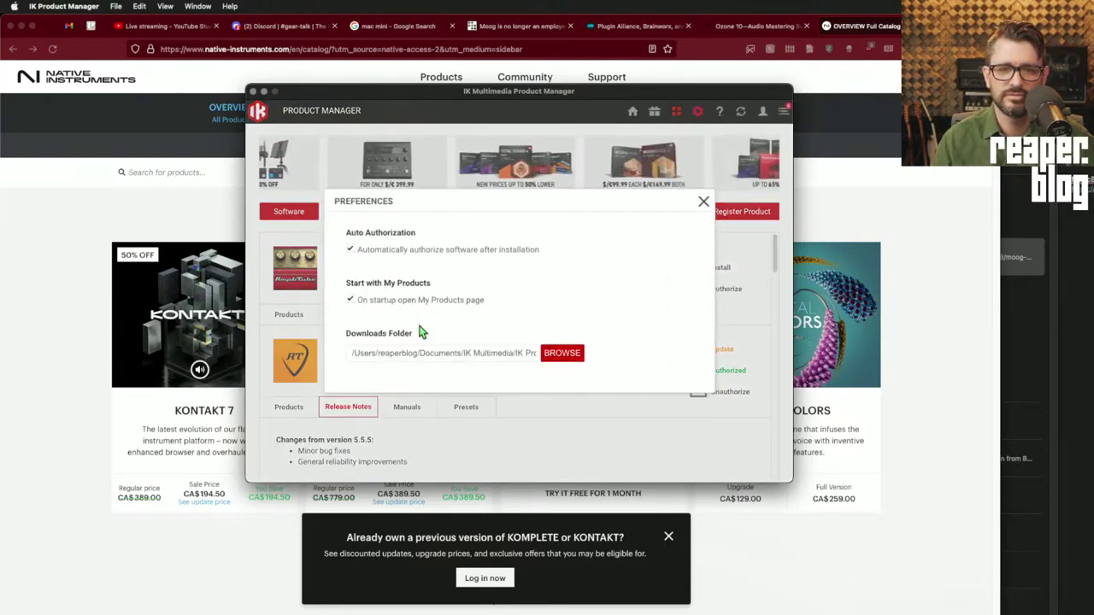
{"action": "left_click", "coordinate": [703, 203]}
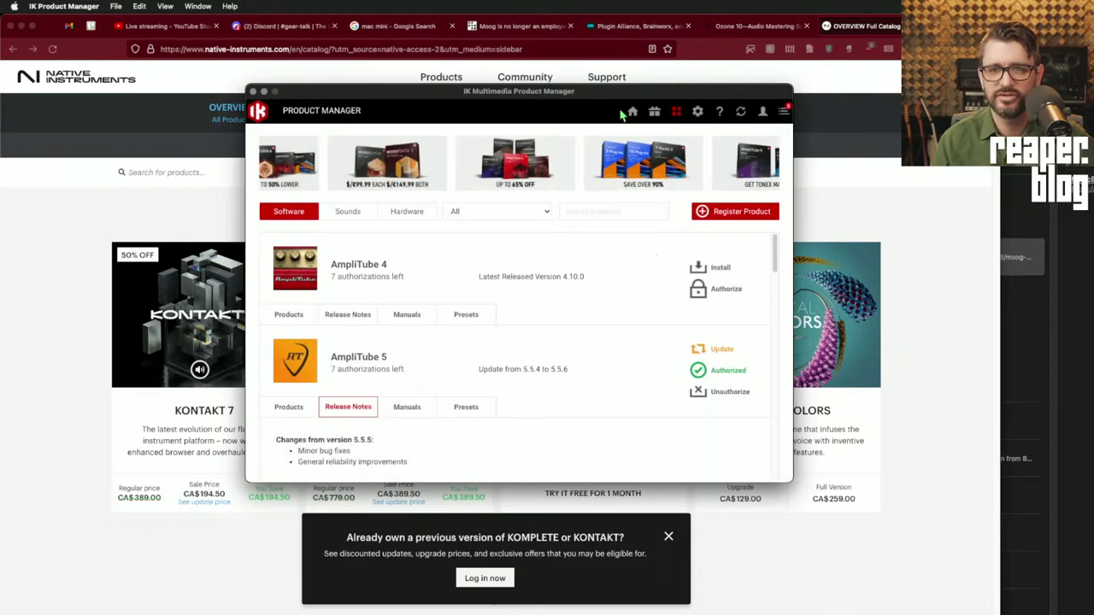
{"action": "left_click_drag", "start_coordinate": [602, 95], "coordinate": [613, 110]}
{"action": "left_click", "coordinate": [796, 125]}
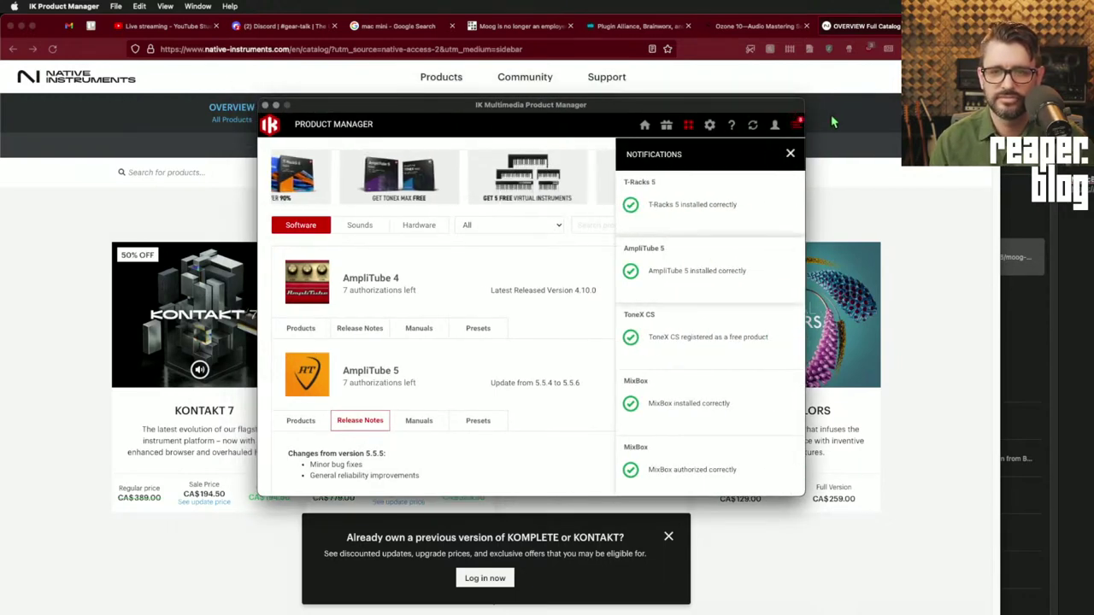
{"action": "left_click", "coordinate": [789, 153]}
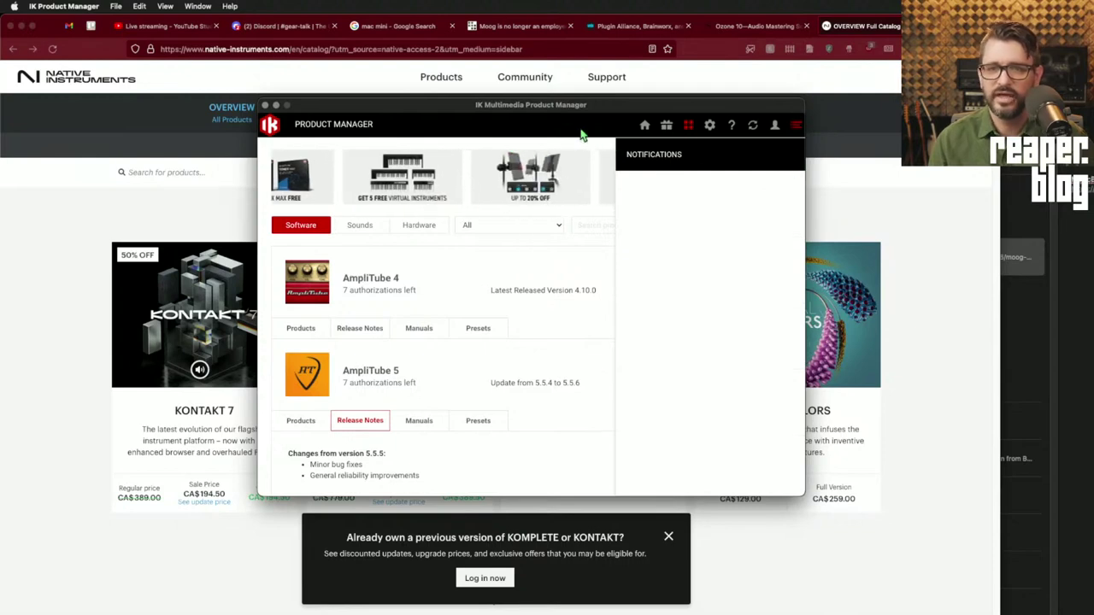
- Quit the IK Product Manager and launch Arturia Software Center
{"action": "left_click_drag", "start_coordinate": [581, 107], "coordinate": [565, 152]}
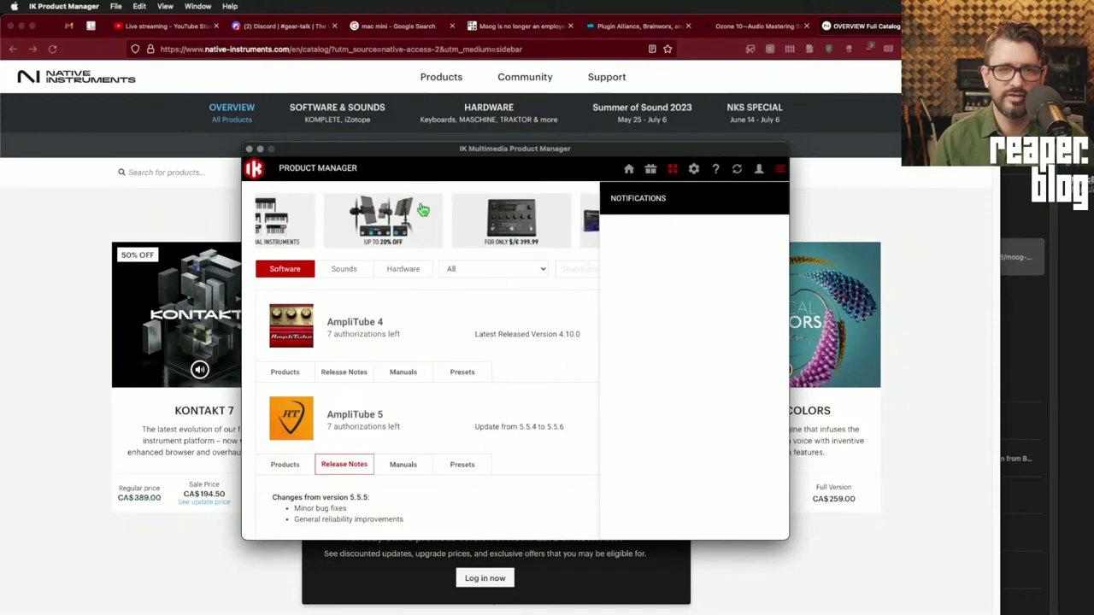
{"action": "left_click_drag", "start_coordinate": [438, 162], "coordinate": [445, 170]}
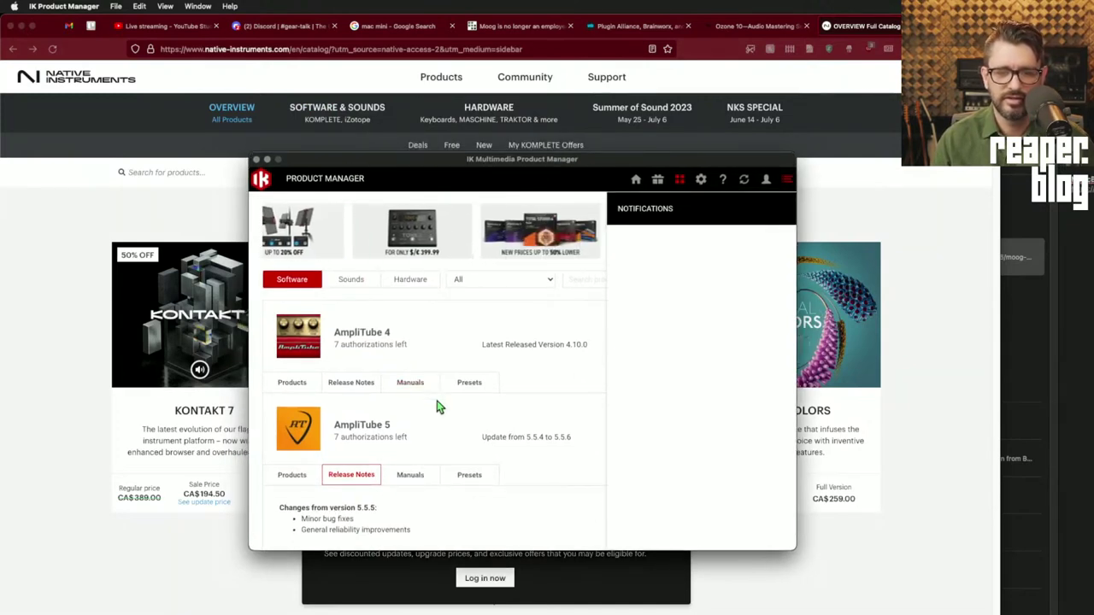
{"action": "left_click_drag", "start_coordinate": [440, 161], "coordinate": [453, 181]}
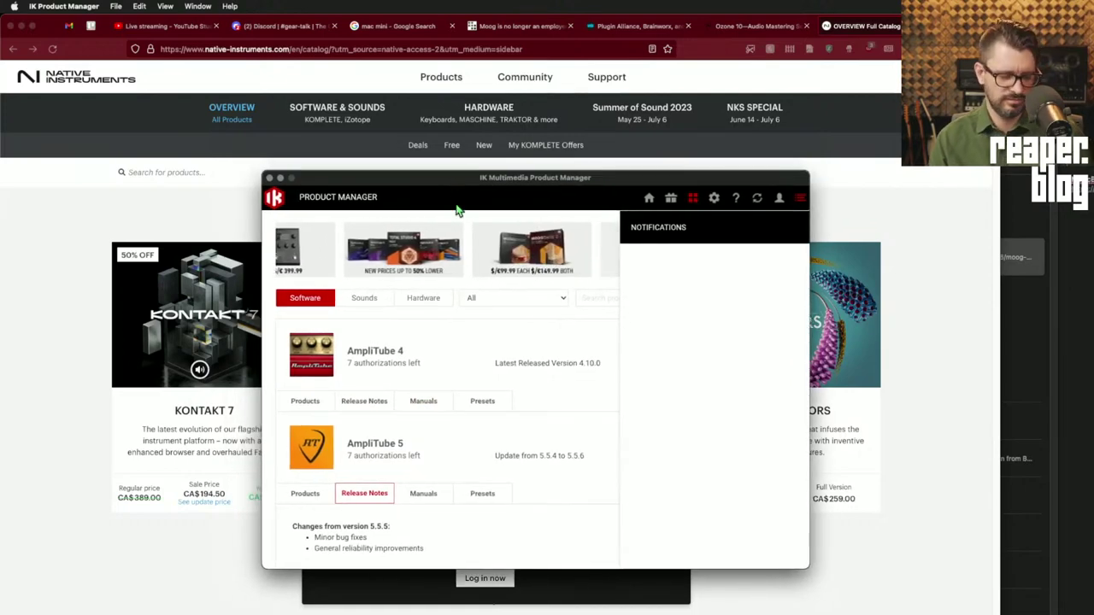
{"action": "key", "text": "super+q"}
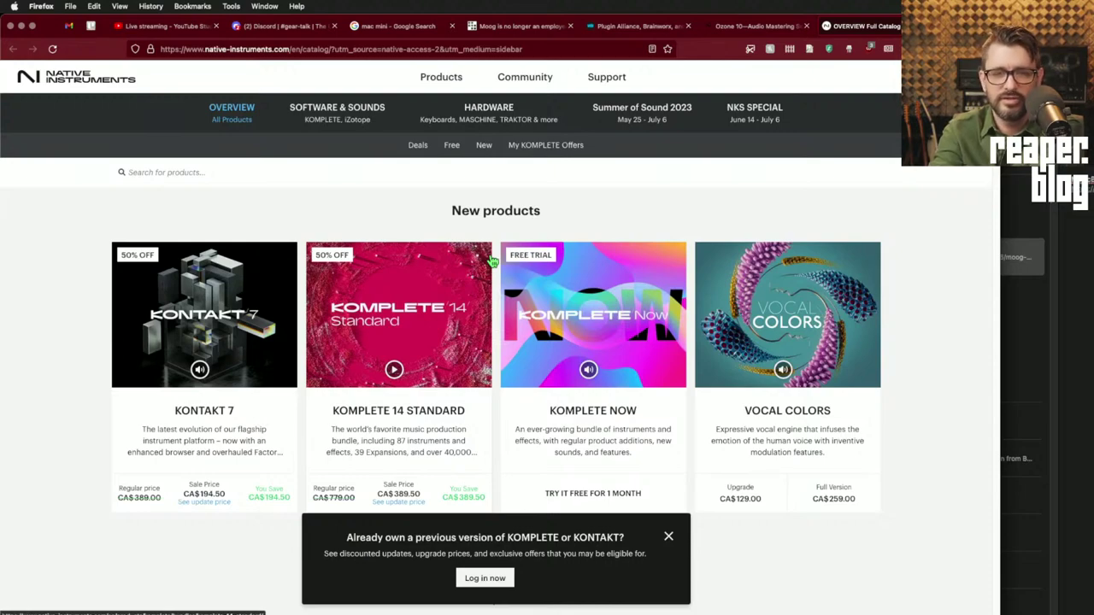
{"action": "key", "text": "F4"}
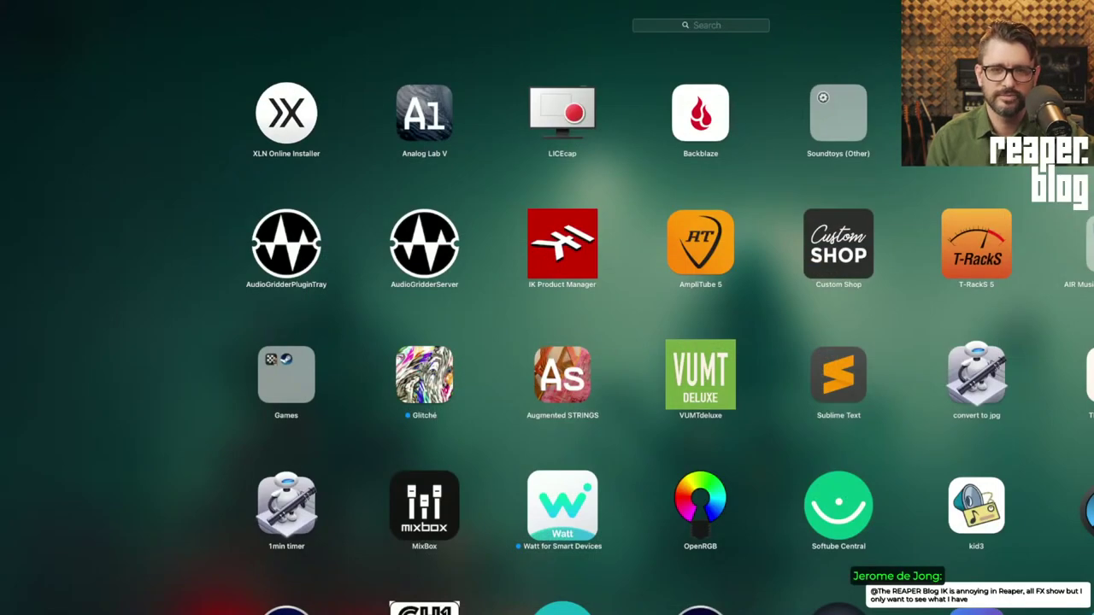
{"action": "scroll", "coordinate": [547, 308], "scroll_direction": "right", "scroll_amount": 3}
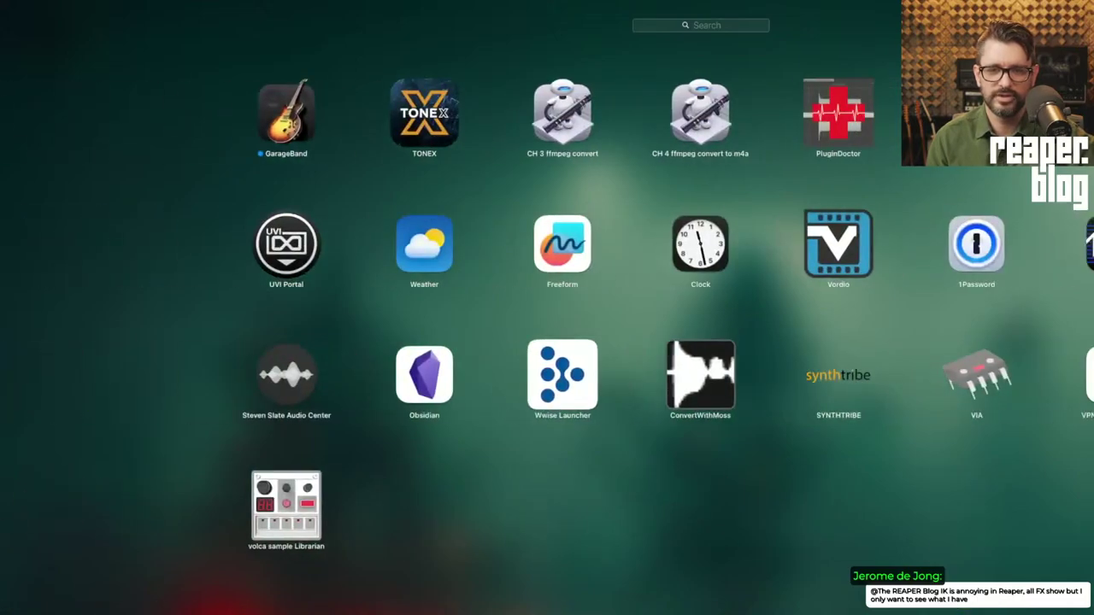
{"action": "scroll", "coordinate": [547, 308], "scroll_direction": "left", "scroll_amount": 6}
{"action": "left_click", "coordinate": [949, 376]}
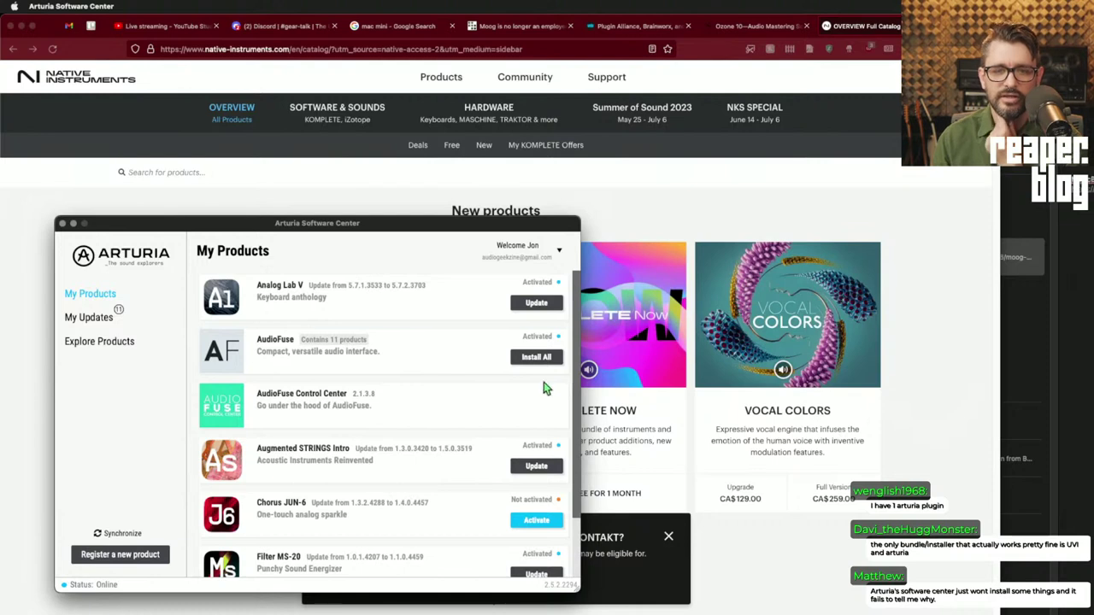
- Look through the owned Arturia products, read Analog Lab V's release notes and close its product details
{"action": "scroll", "coordinate": [464, 426], "scroll_direction": "down", "scroll_amount": 1}
{"action": "scroll", "coordinate": [465, 429], "scroll_direction": "down", "scroll_amount": 1}
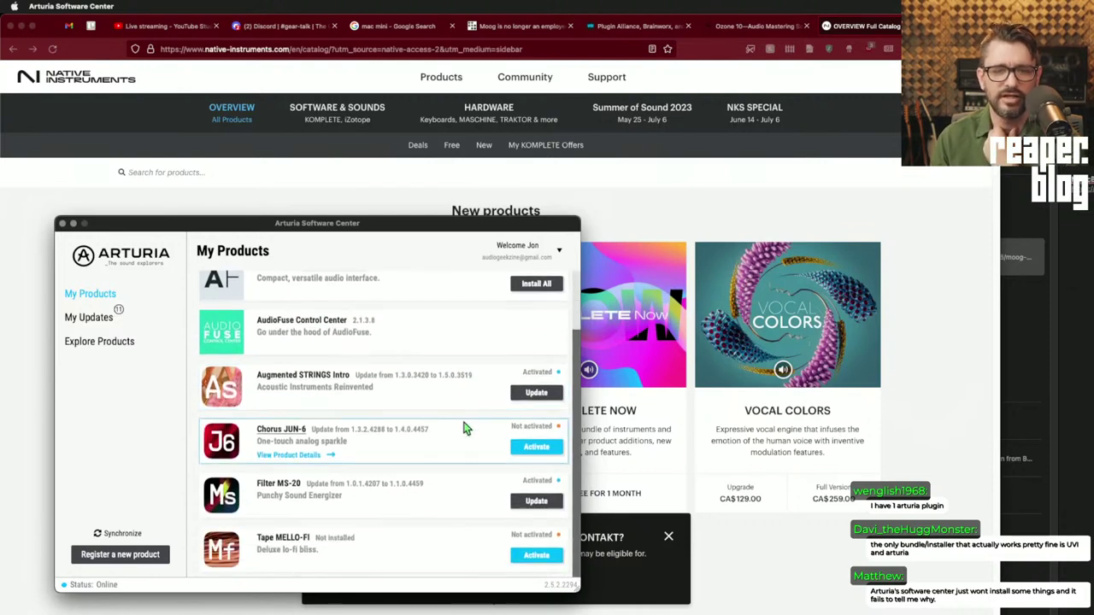
{"action": "scroll", "coordinate": [465, 429], "scroll_direction": "up", "scroll_amount": 2}
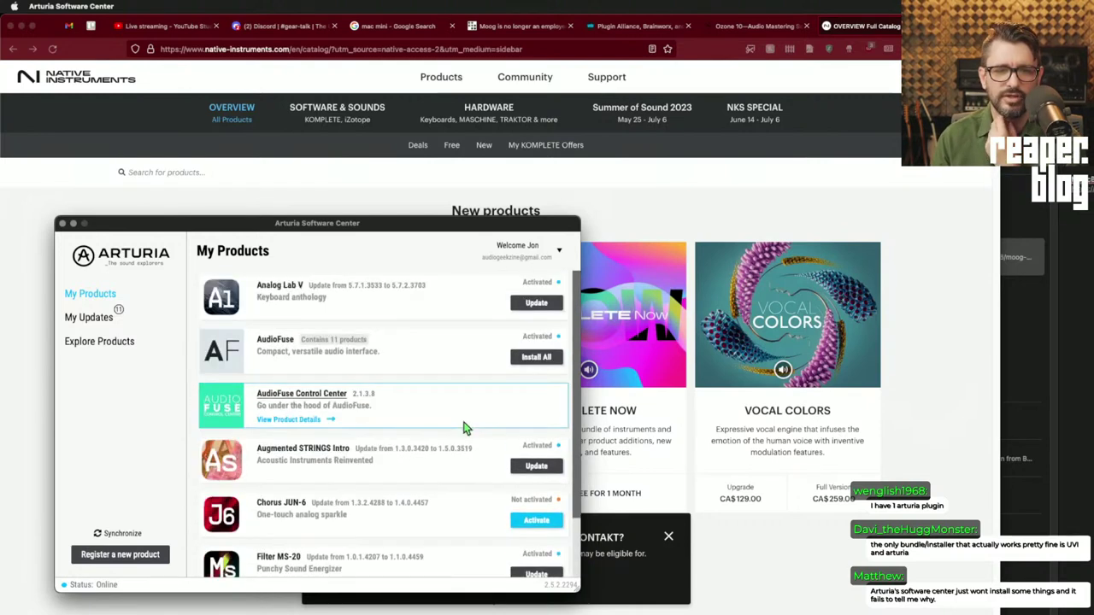
{"action": "left_click", "coordinate": [460, 300]}
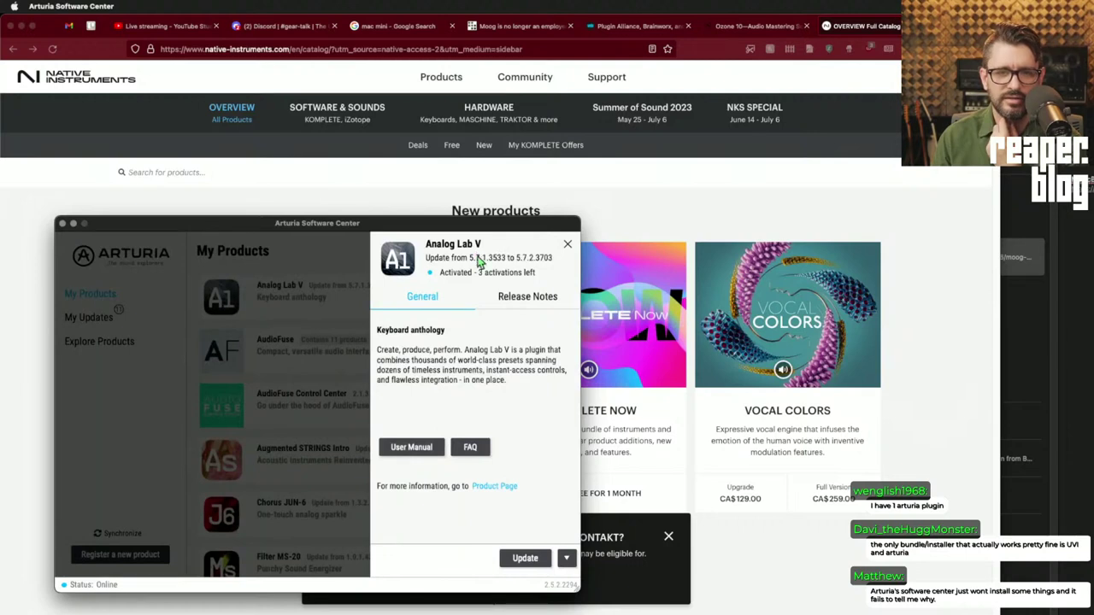
{"action": "left_click", "coordinate": [515, 299]}
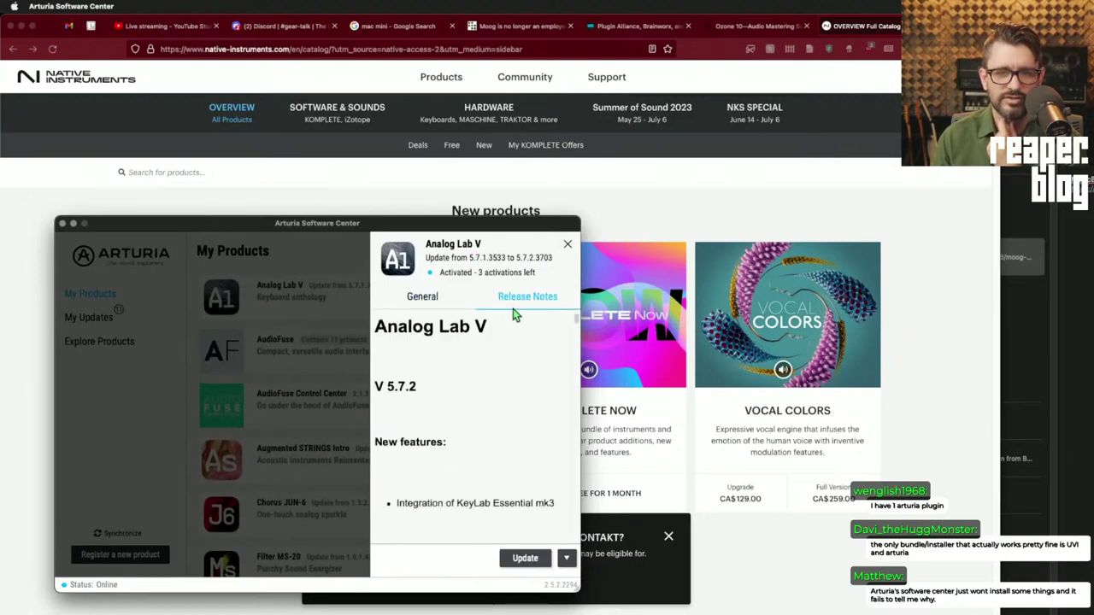
{"action": "scroll", "coordinate": [541, 444], "scroll_direction": "down", "scroll_amount": 3}
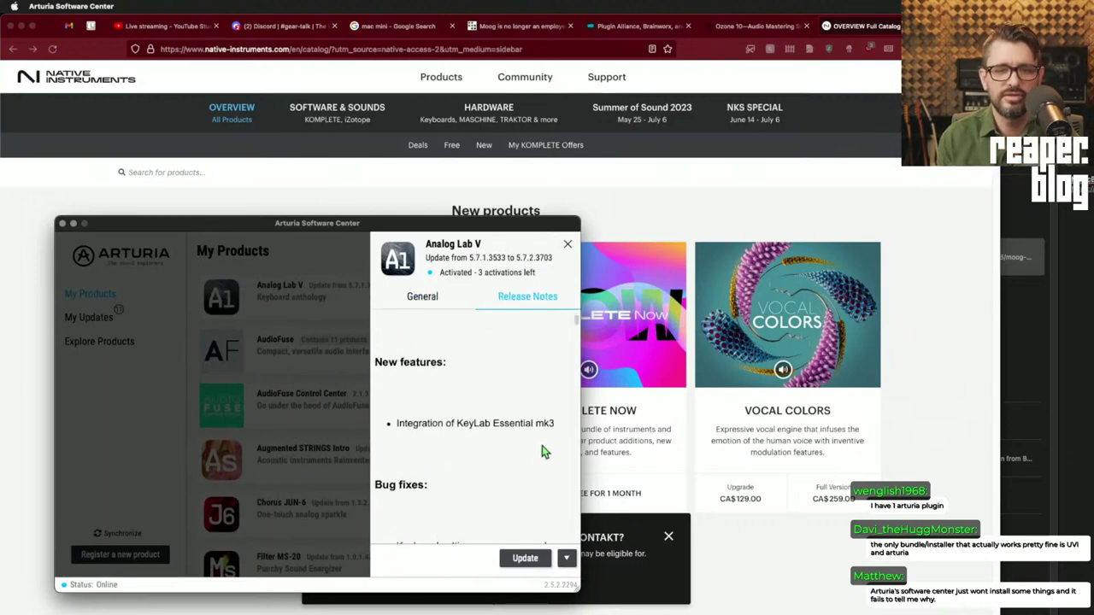
{"action": "scroll", "coordinate": [541, 456], "scroll_direction": "down", "scroll_amount": 2}
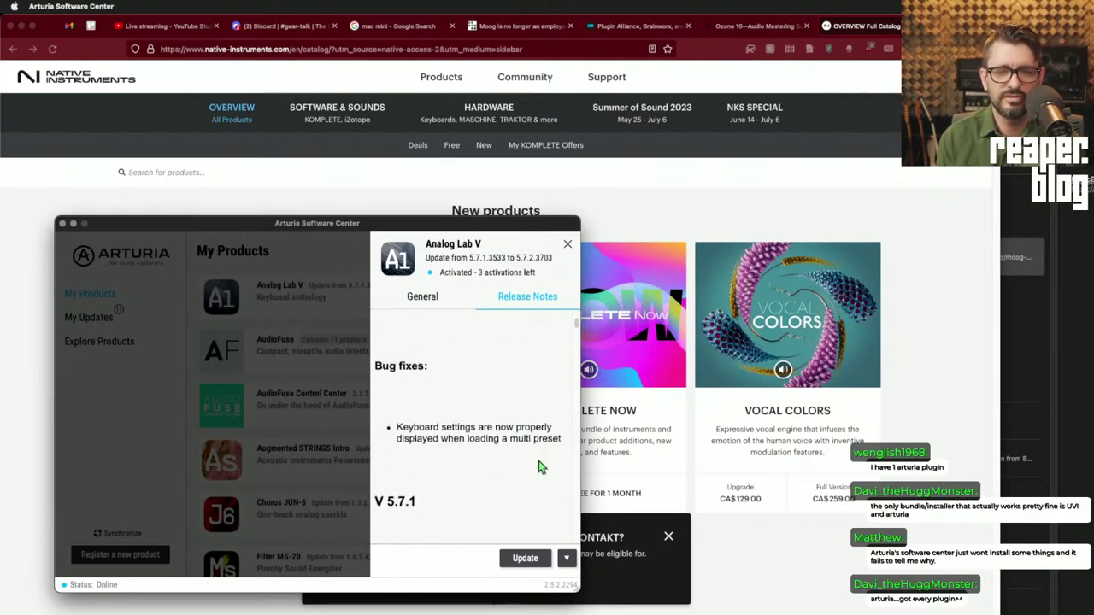
{"action": "scroll", "coordinate": [551, 474], "scroll_direction": "down", "scroll_amount": 5}
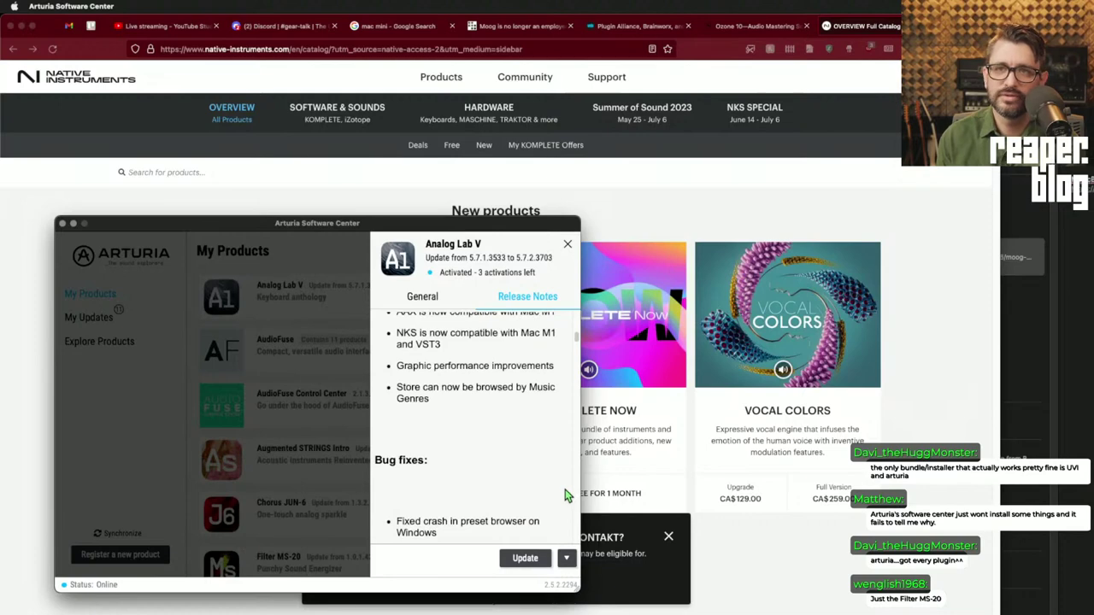
{"action": "key", "text": "Escape"}
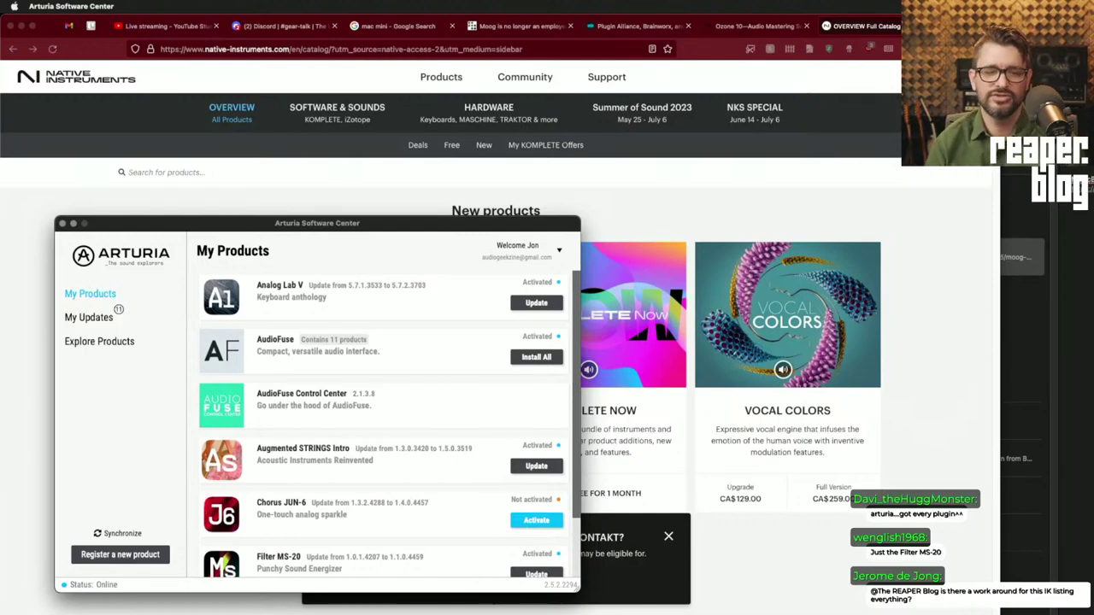
- Switch to REAPER and select the Sitala: RD-6 CH-C track, placing the edit cursor at 4.1.00
{"action": "key", "text": "super+Tab"}
{"action": "key", "text": "super+m"}
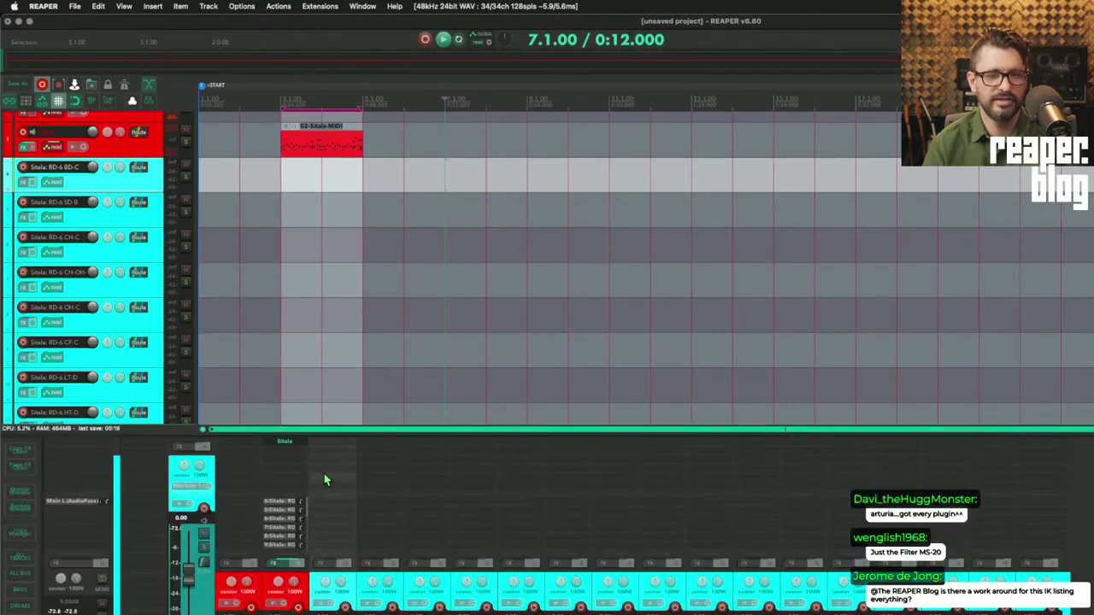
{"action": "left_click", "coordinate": [319, 246]}
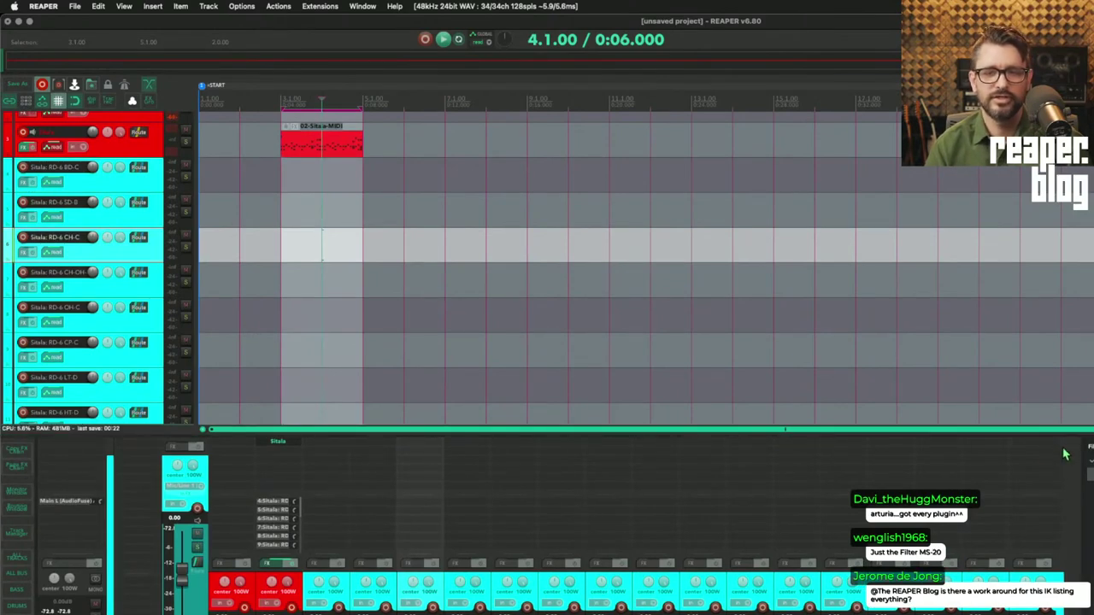
- Open the FX browser for the Sitala: RD-6 BD-C track, enlarge it with a wider folder list, and show the IK Multimedia folder
{"action": "key", "text": "f"}
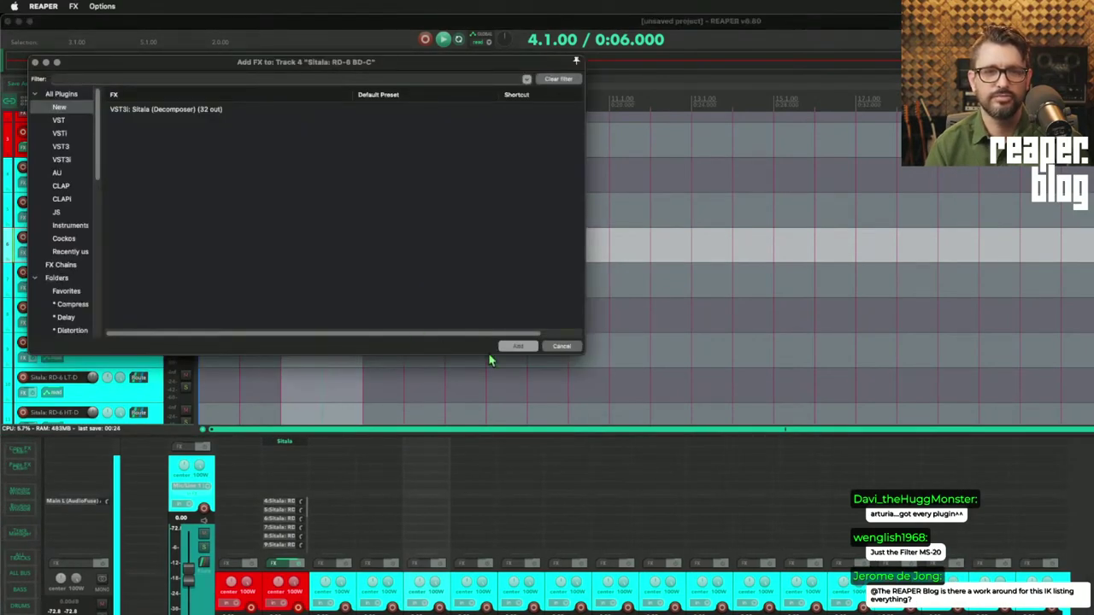
{"action": "left_click_drag", "start_coordinate": [577, 353], "coordinate": [963, 547]}
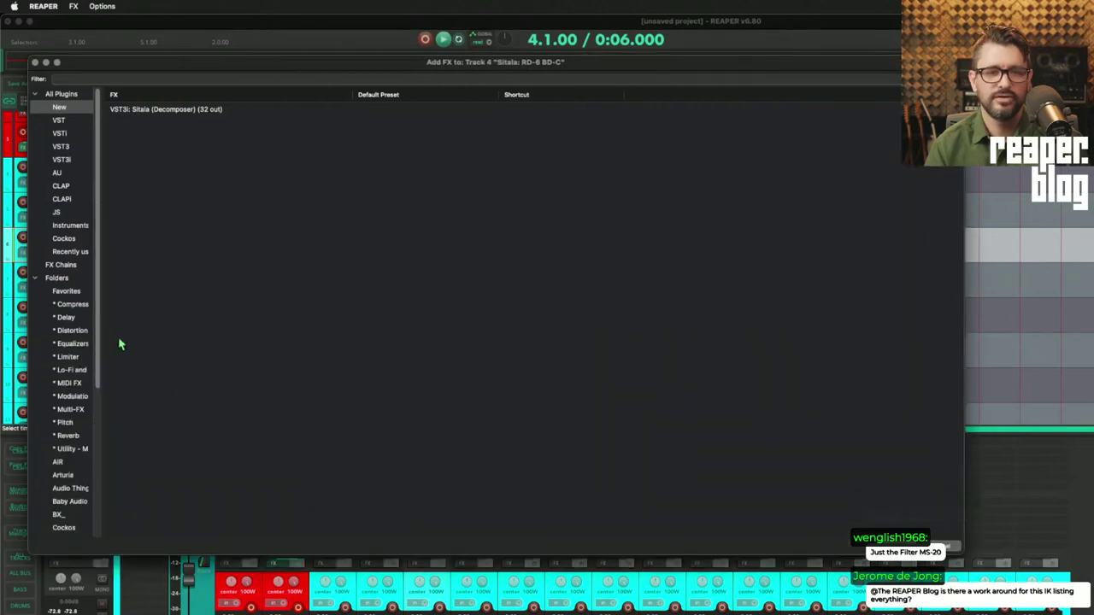
{"action": "left_click_drag", "start_coordinate": [99, 342], "coordinate": [262, 381]}
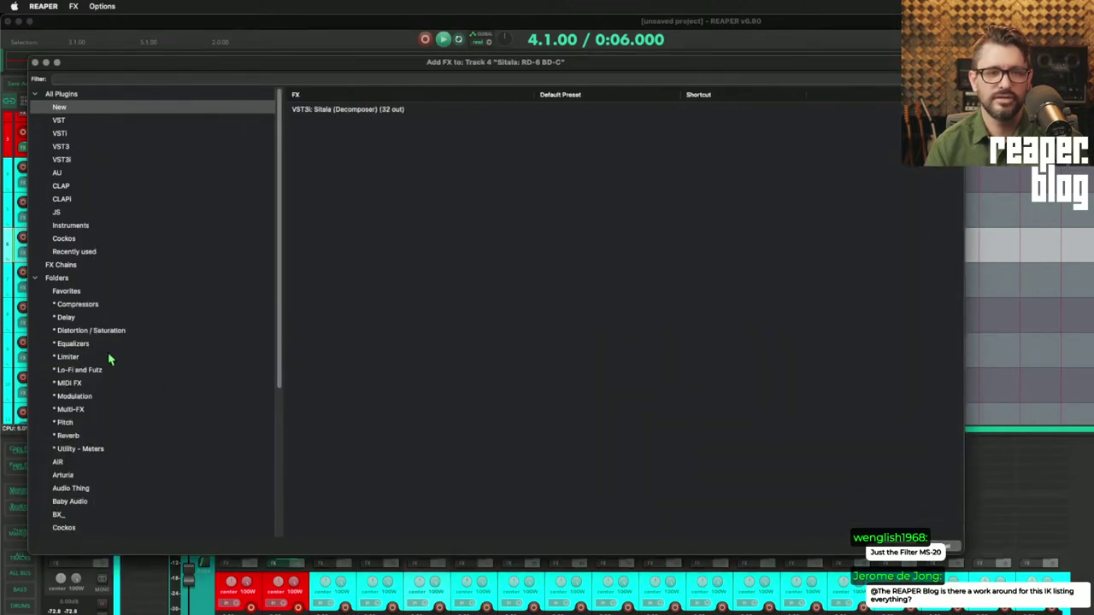
{"action": "scroll", "coordinate": [92, 466], "scroll_direction": "down", "scroll_amount": 5}
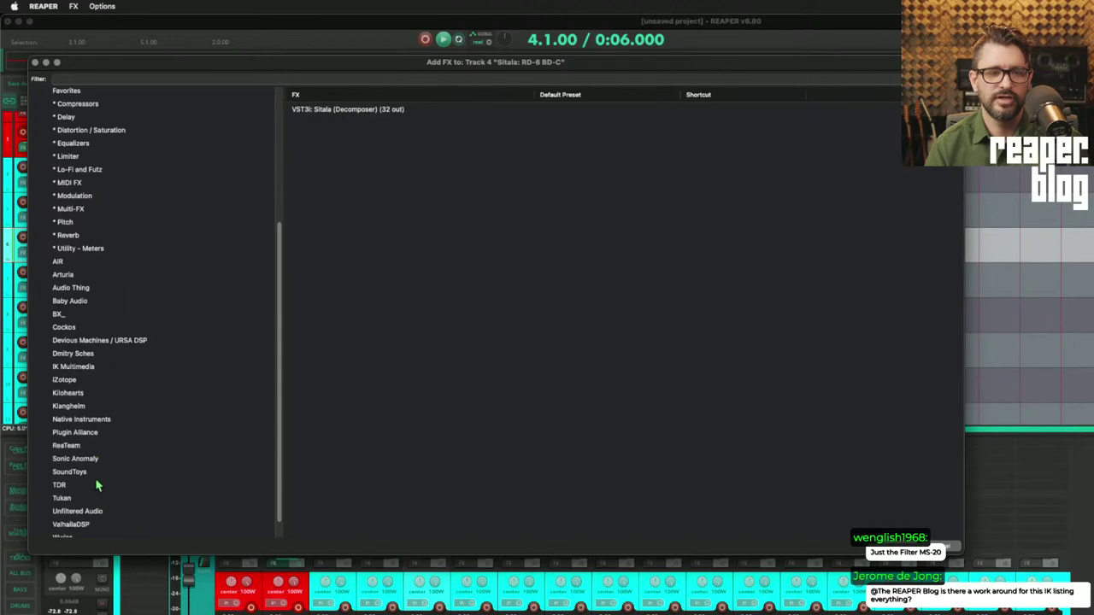
{"action": "left_click", "coordinate": [91, 366]}
{"action": "left_click", "coordinate": [325, 185]}
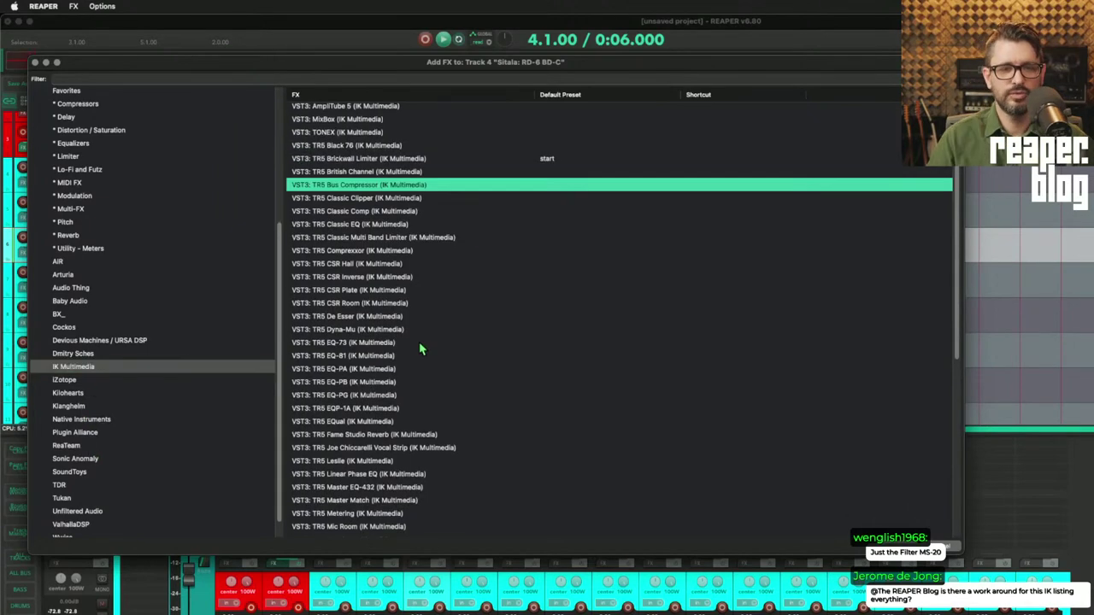
- Rename the VST3 plug-in TR5 CSR Plate (IK Multimedia) with a leading # to hide it from the FX list
{"action": "left_click", "coordinate": [363, 291]}
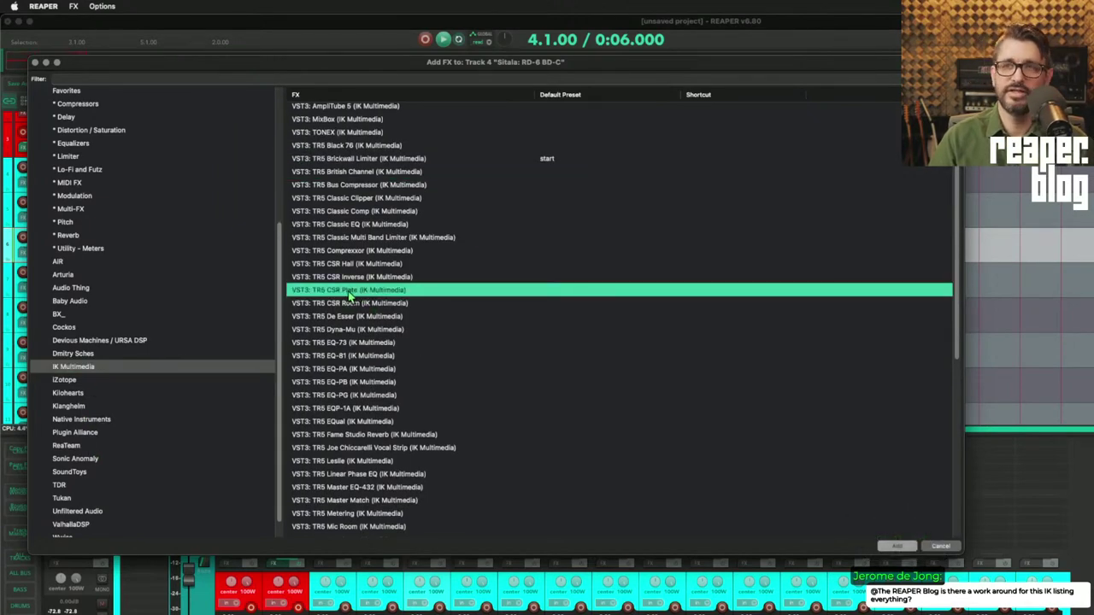
{"action": "right_click", "coordinate": [350, 295]}
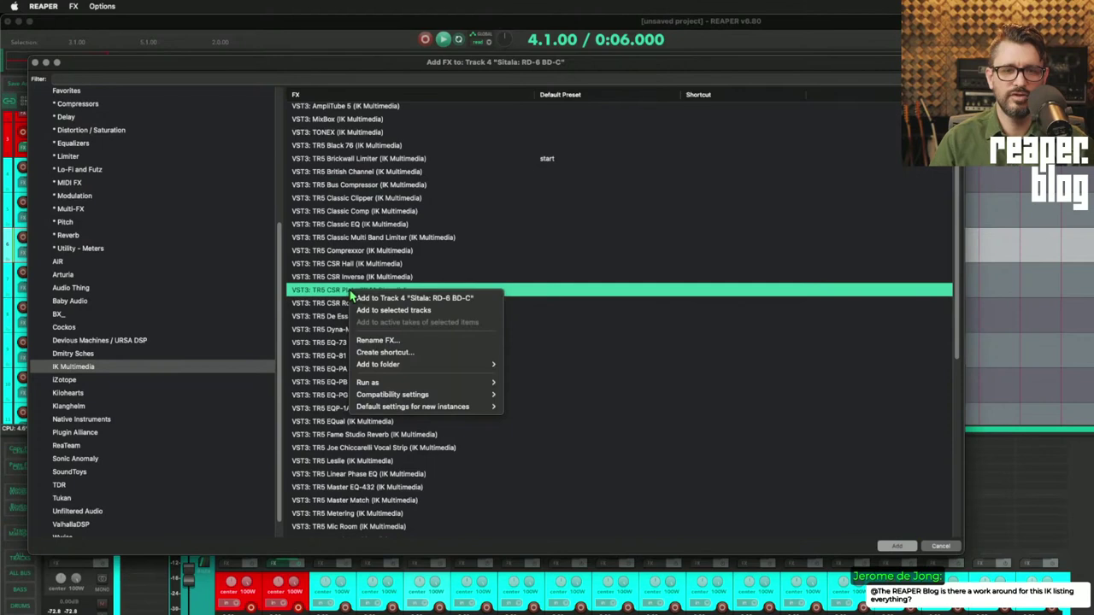
{"action": "left_click", "coordinate": [410, 339]}
{"action": "left_click", "coordinate": [630, 376]}
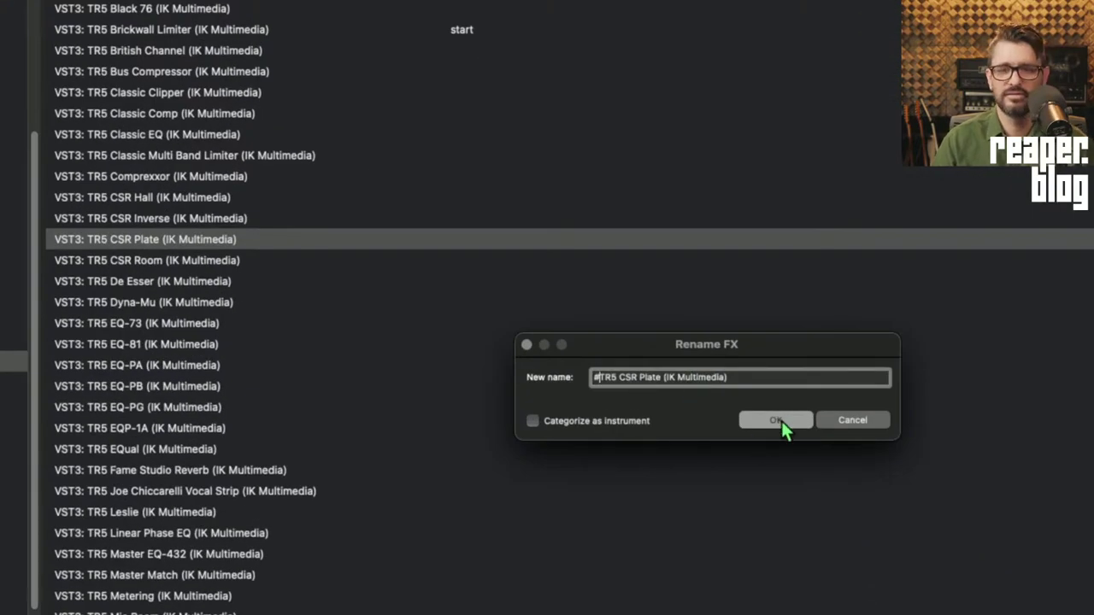
{"action": "left_click", "coordinate": [776, 420]}
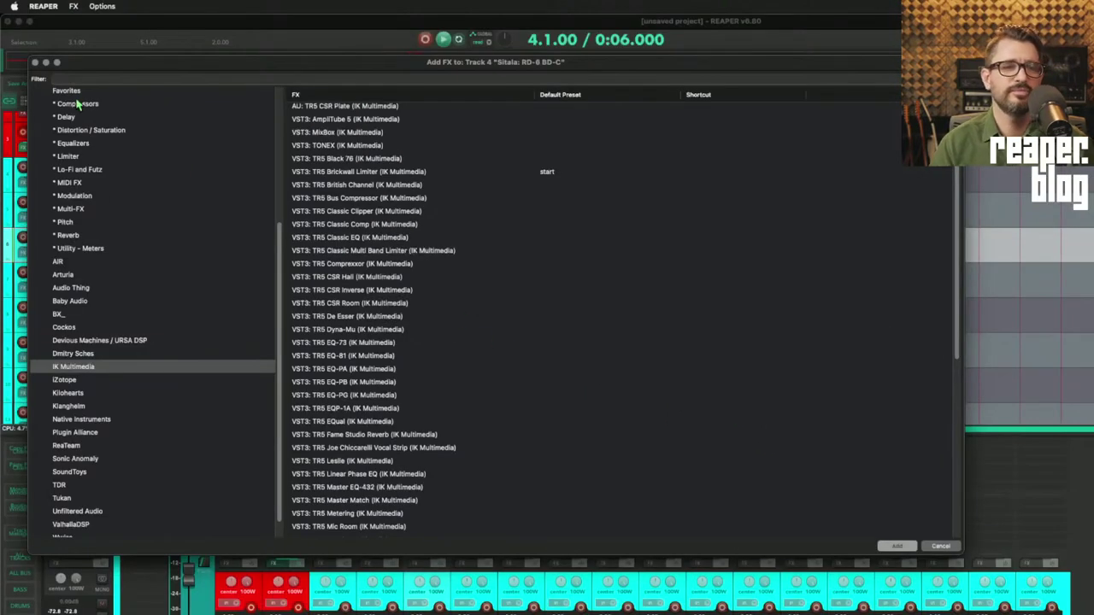
- Check the FX list display options for the setting that shows plug-ins beginning with '#'
{"action": "left_click", "coordinate": [102, 6]}
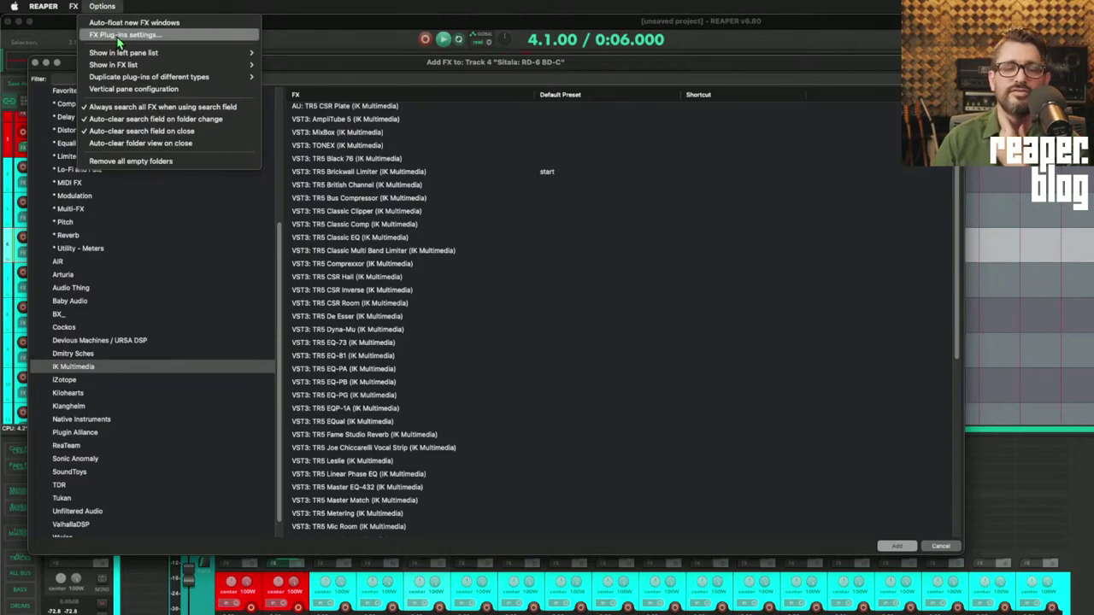
{"action": "mouse_move", "coordinate": [239, 66]}
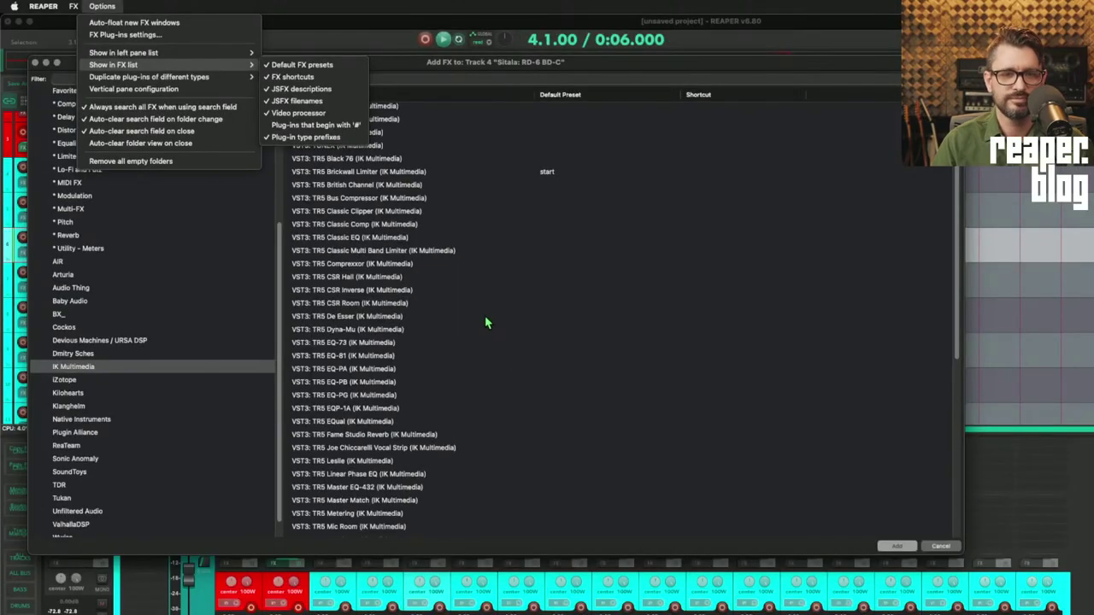
{"action": "left_click", "coordinate": [485, 317]}
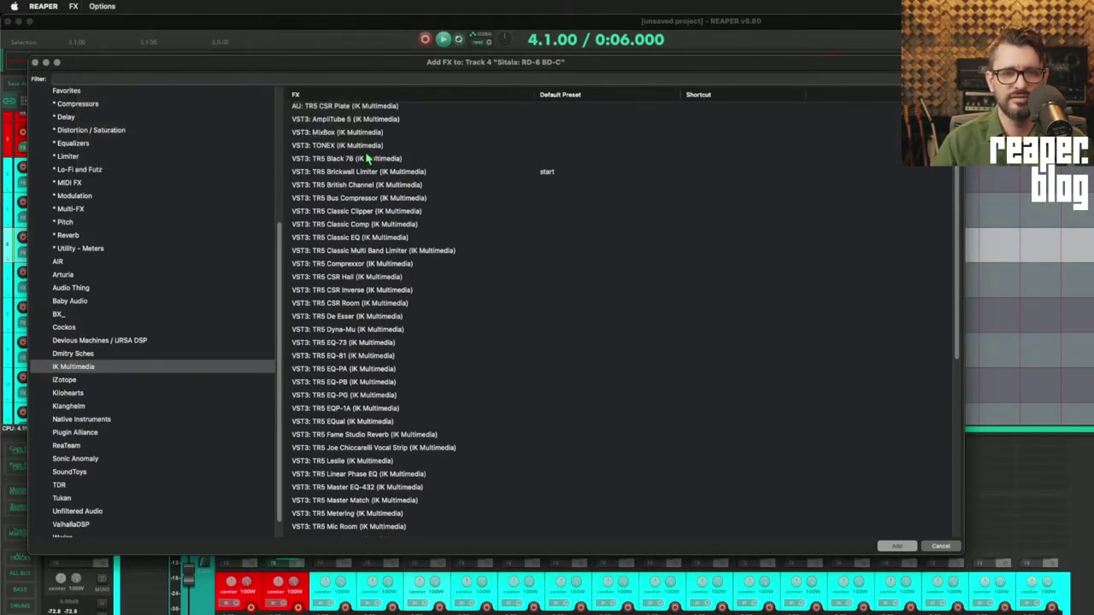
- Rename the VST3 plug-in TR5 CSR Hall (IK Multimedia) with the same leading # to hide it
{"action": "left_click", "coordinate": [345, 278]}
{"action": "right_click", "coordinate": [345, 279]}
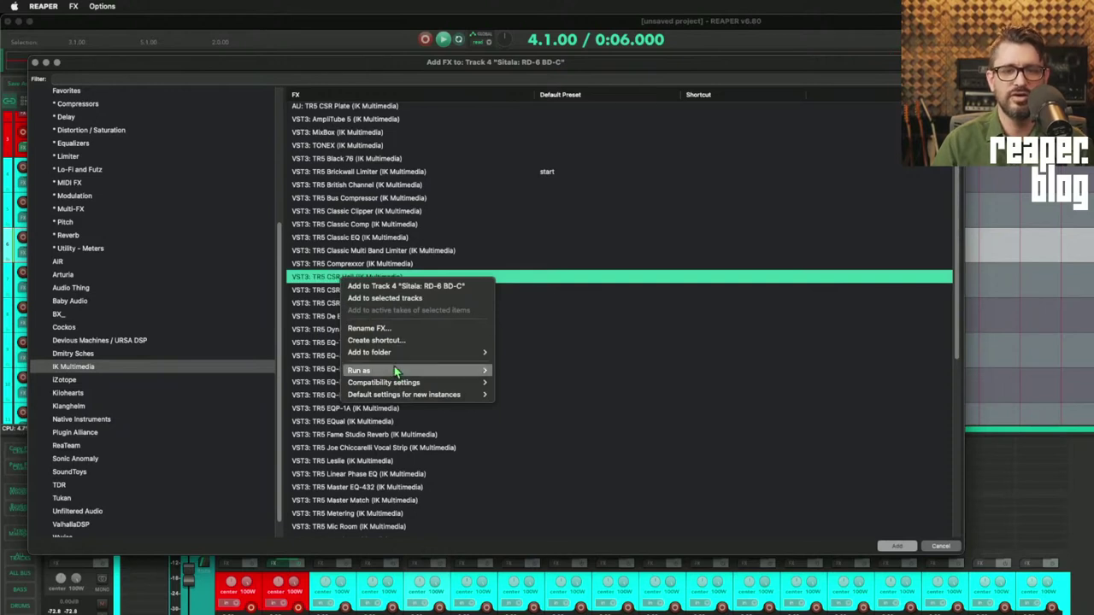
{"action": "left_click", "coordinate": [407, 329]}
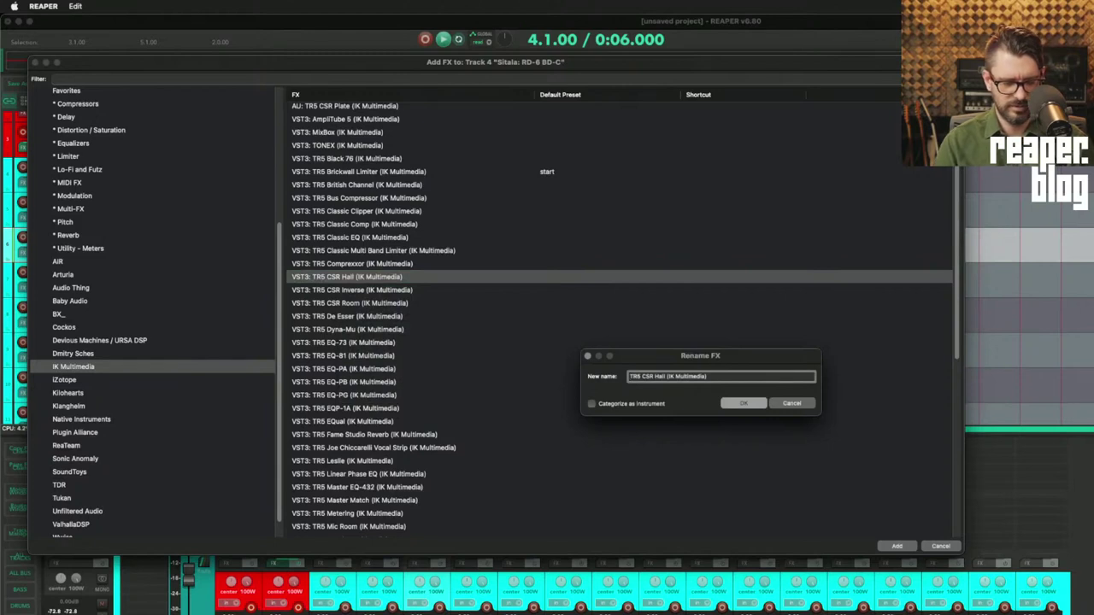
{"action": "left_click", "coordinate": [630, 377]}
{"action": "key", "text": "Return"}
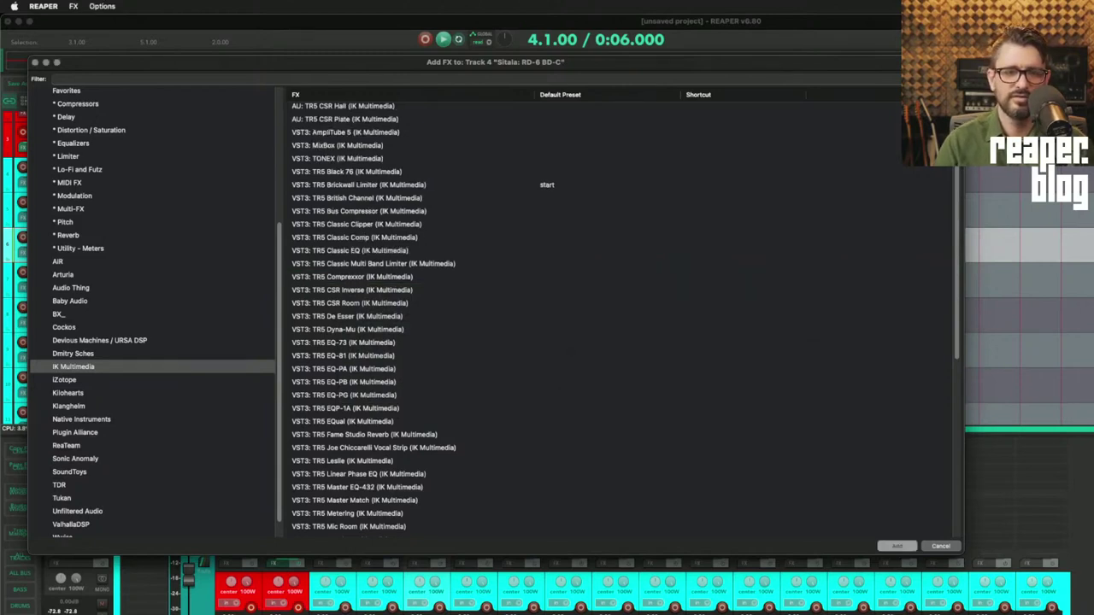
- Hide the VST3 plug-in TR5 CSR Inverse (IK Multimedia) by adding a leading # to its name
{"action": "left_click", "coordinate": [384, 291]}
{"action": "right_click", "coordinate": [381, 291]}
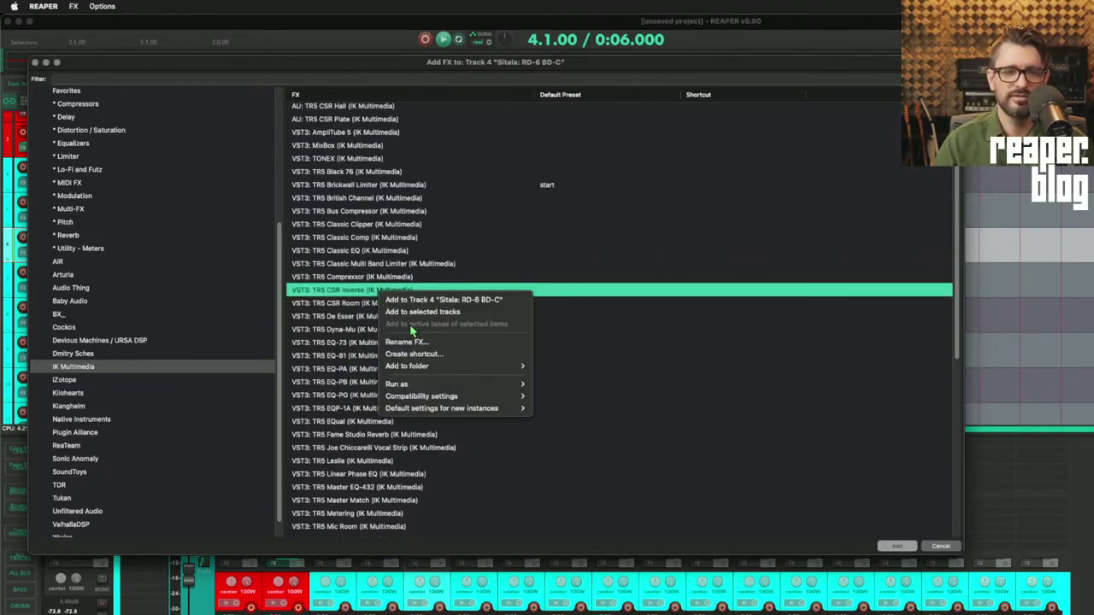
{"action": "left_click", "coordinate": [420, 342]}
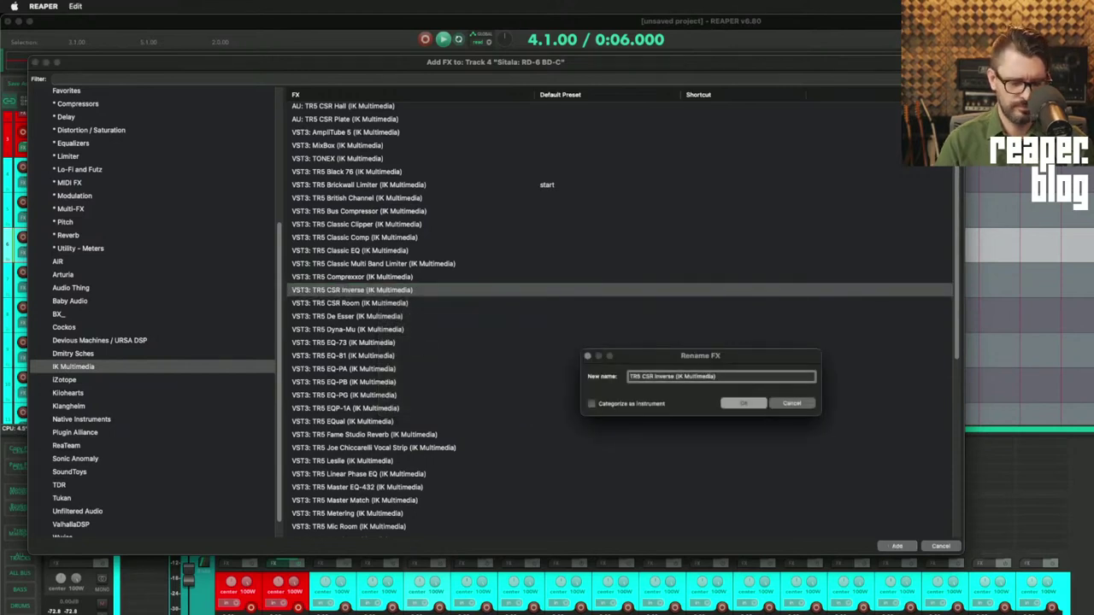
{"action": "type", "text": "AU:"}
{"action": "key", "text": "Return"}
- Extend the IK Multimedia smart folder's filter to "IK Multimedia NOT (x86_64) NOT CSR"
{"action": "left_click", "coordinate": [392, 304]}
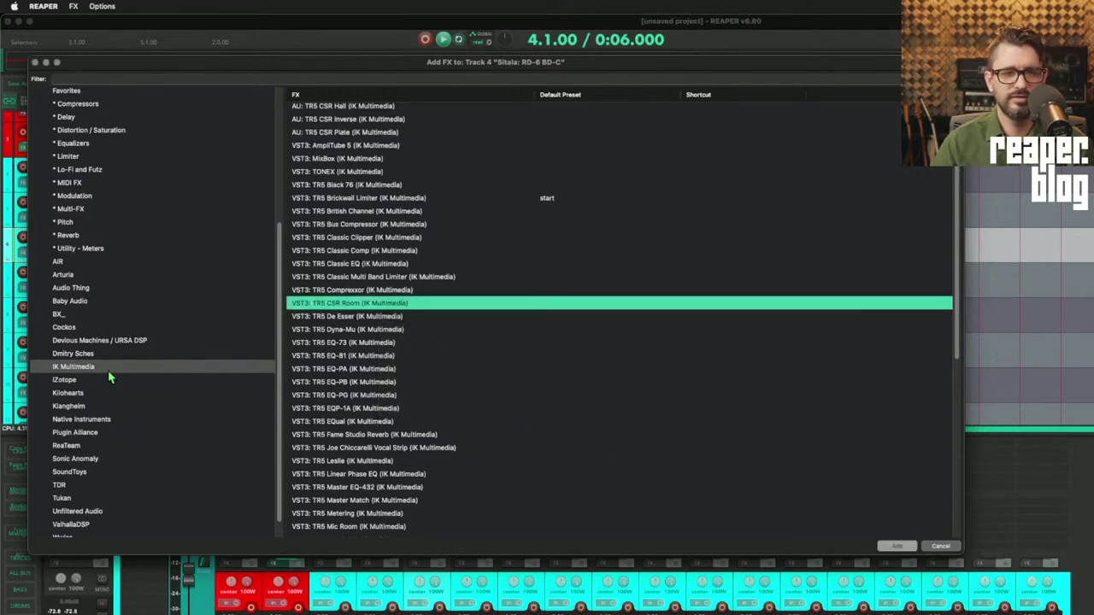
{"action": "right_click", "coordinate": [86, 374]}
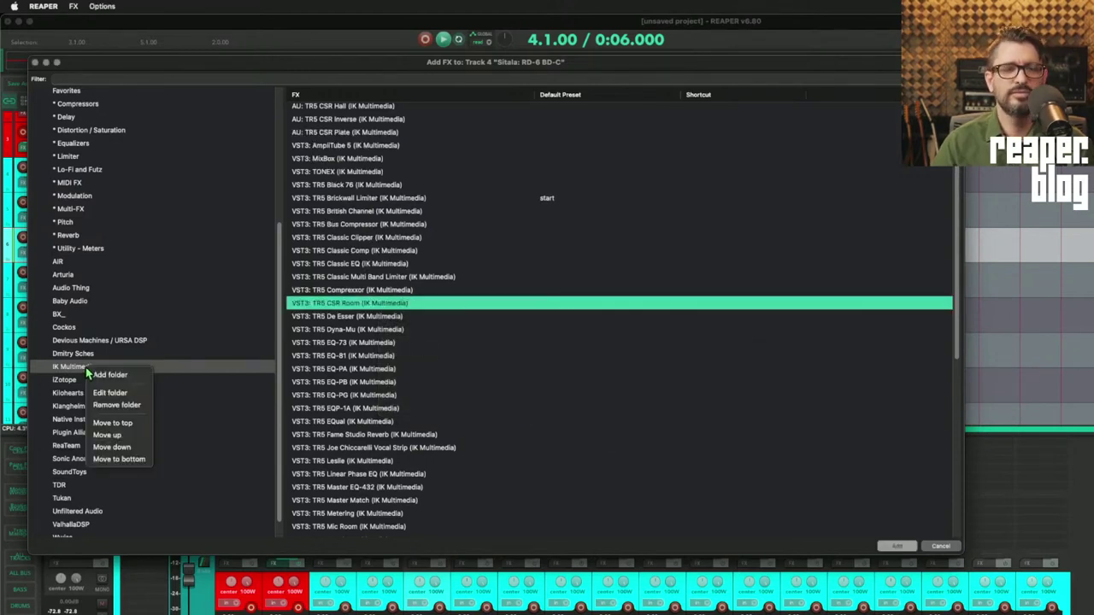
{"action": "left_click", "coordinate": [125, 393]}
{"action": "left_click_drag", "start_coordinate": [662, 345], "coordinate": [432, 143]}
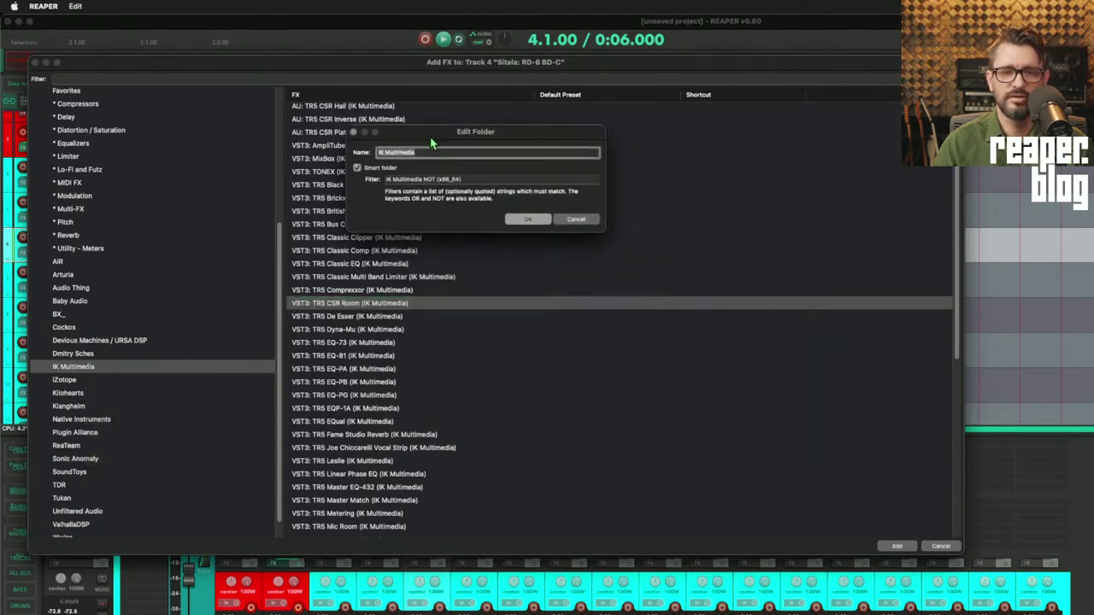
{"action": "left_click", "coordinate": [483, 181]}
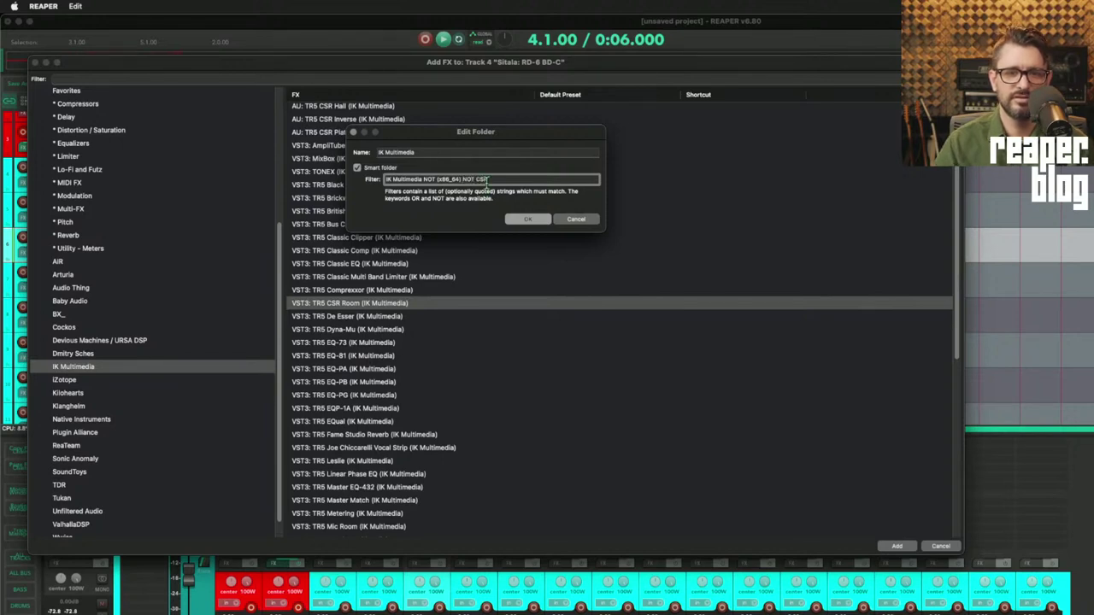
{"action": "left_click", "coordinate": [528, 218]}
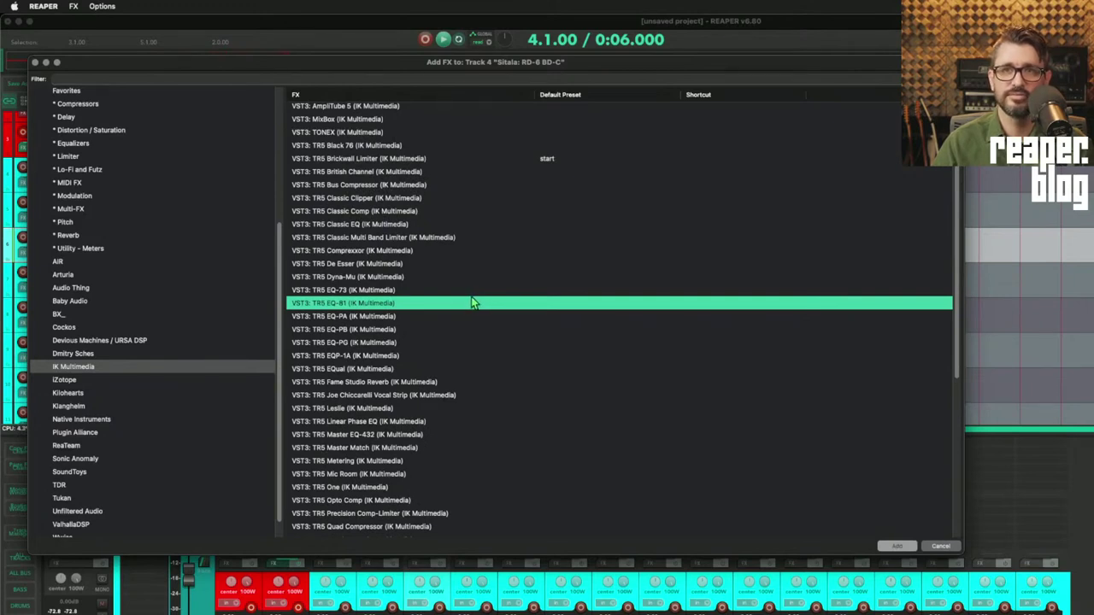
- Search all plug-ins for "csr" to check which CSR versions are still listed
{"action": "scroll", "coordinate": [75, 128], "scroll_direction": "up", "scroll_amount": 3}
{"action": "left_click", "coordinate": [77, 94]}
{"action": "left_click", "coordinate": [89, 79]}
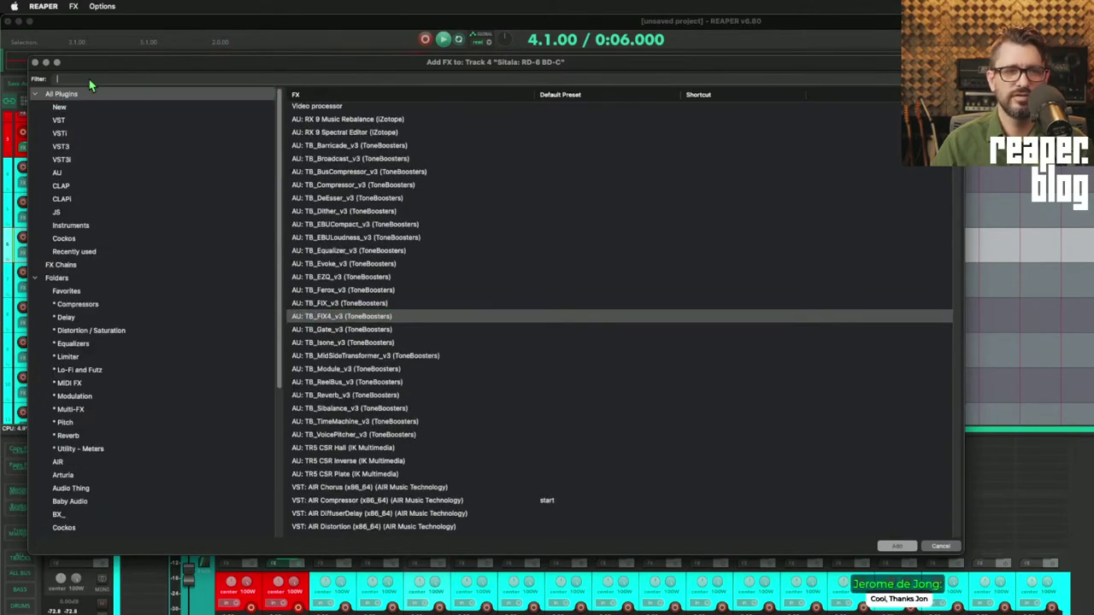
{"action": "type", "text": "cl"}
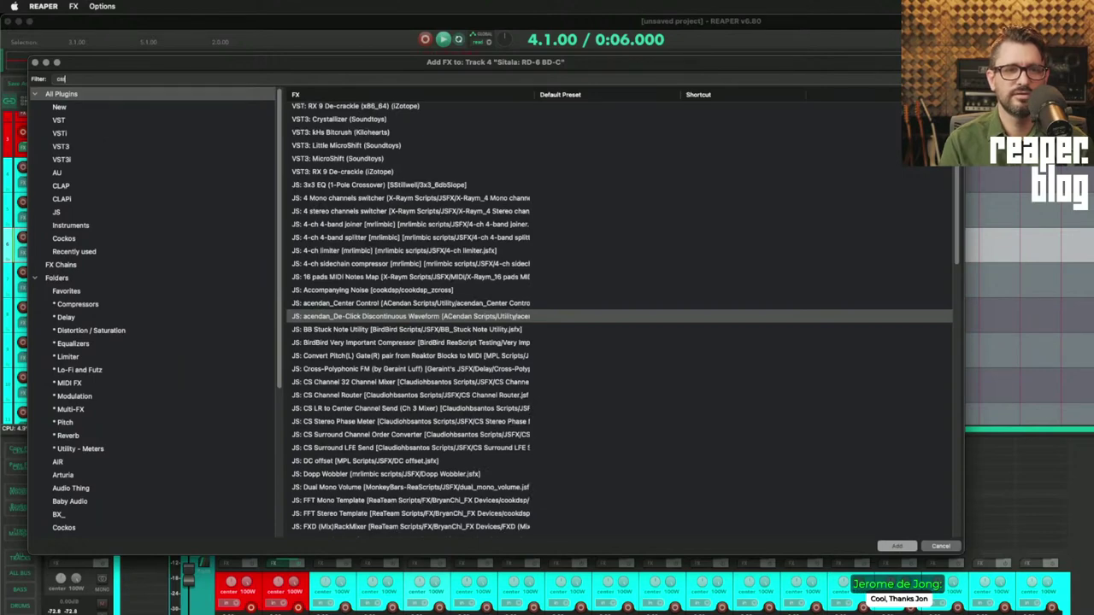
{"action": "type", "text": "r"}
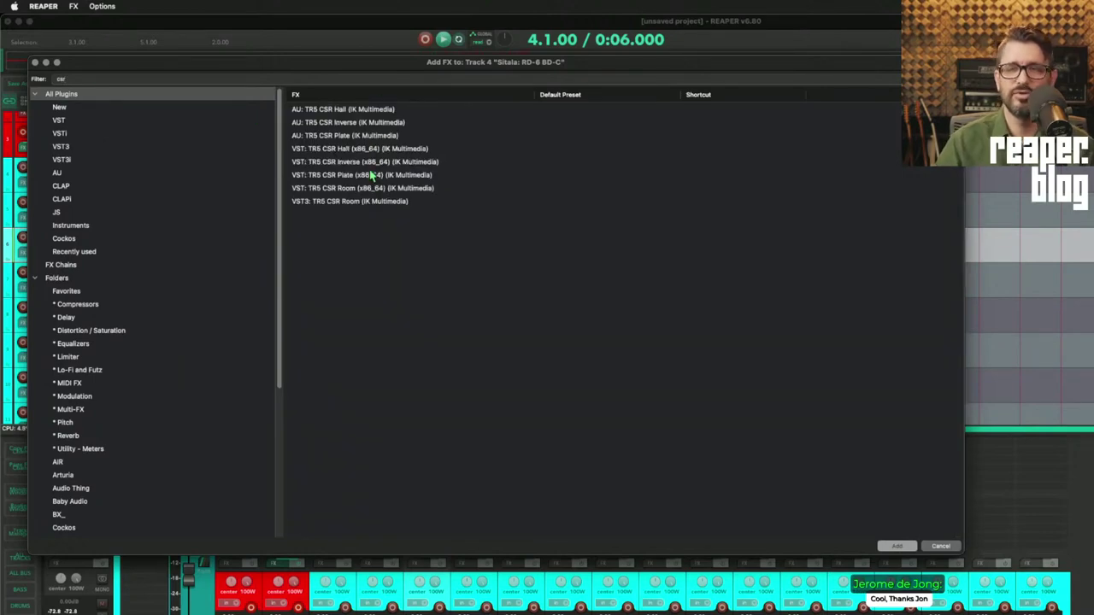
- Remove "NOT CSR" from the IK Multimedia smart folder's filter and review the folder's plug-in list
{"action": "scroll", "coordinate": [102, 454], "scroll_direction": "down", "scroll_amount": 5}
{"action": "right_click", "coordinate": [89, 438]}
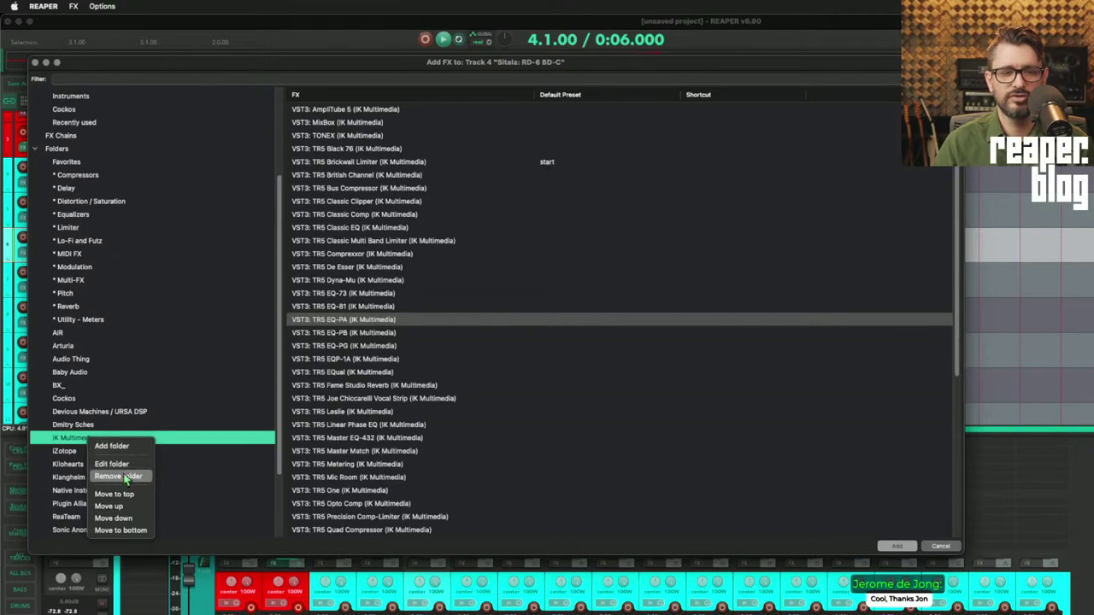
{"action": "left_click", "coordinate": [116, 466]}
{"action": "left_click", "coordinate": [695, 387]}
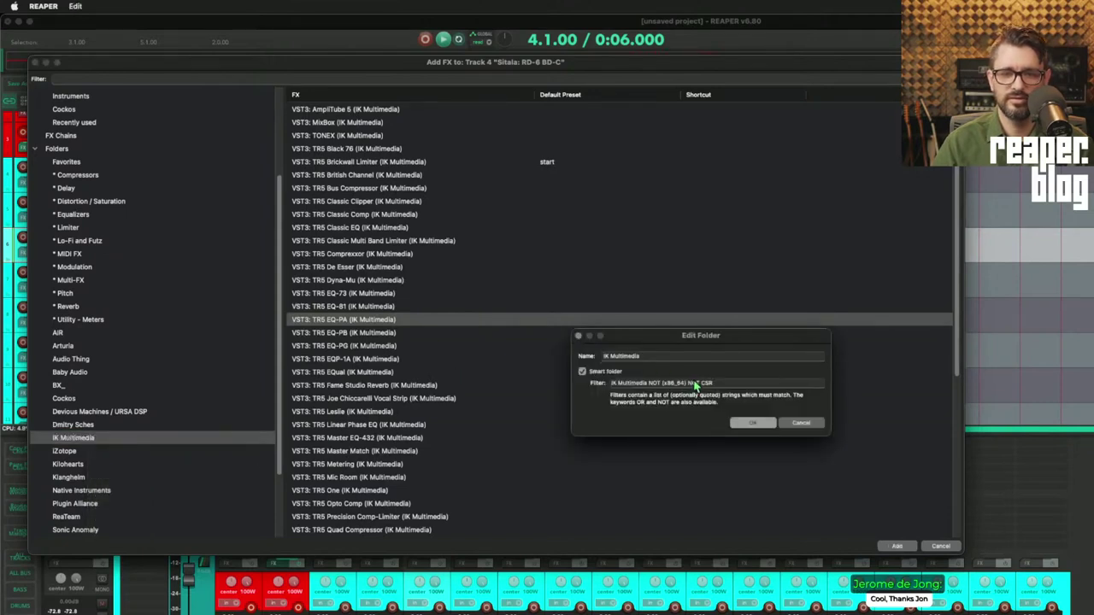
{"action": "left_click_drag", "start_coordinate": [689, 387], "coordinate": [801, 397]}
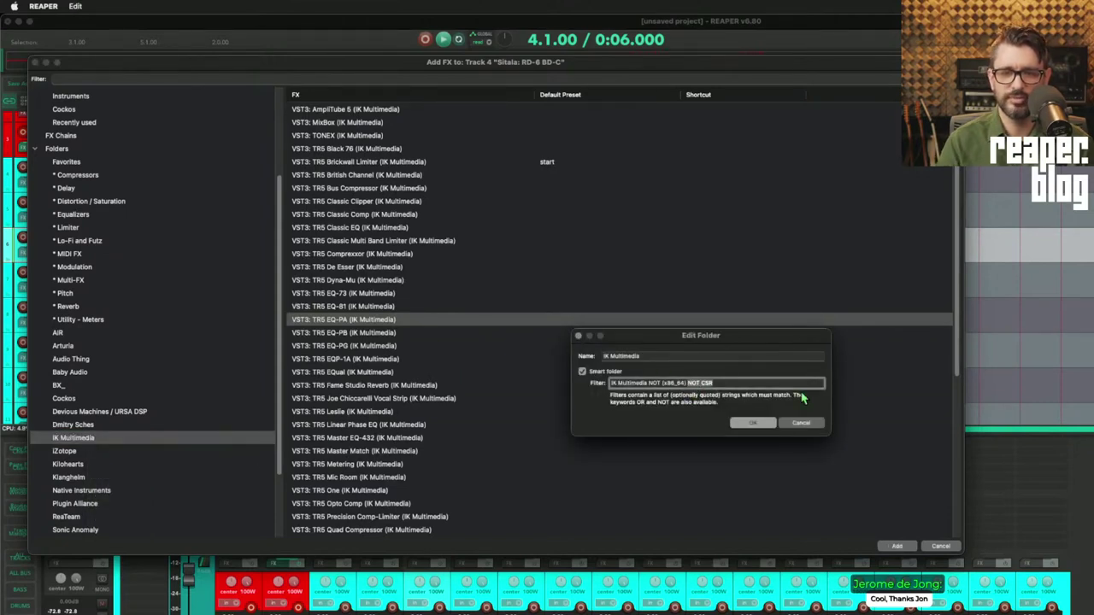
{"action": "key", "text": "BackSpace"}
{"action": "left_click", "coordinate": [752, 423]}
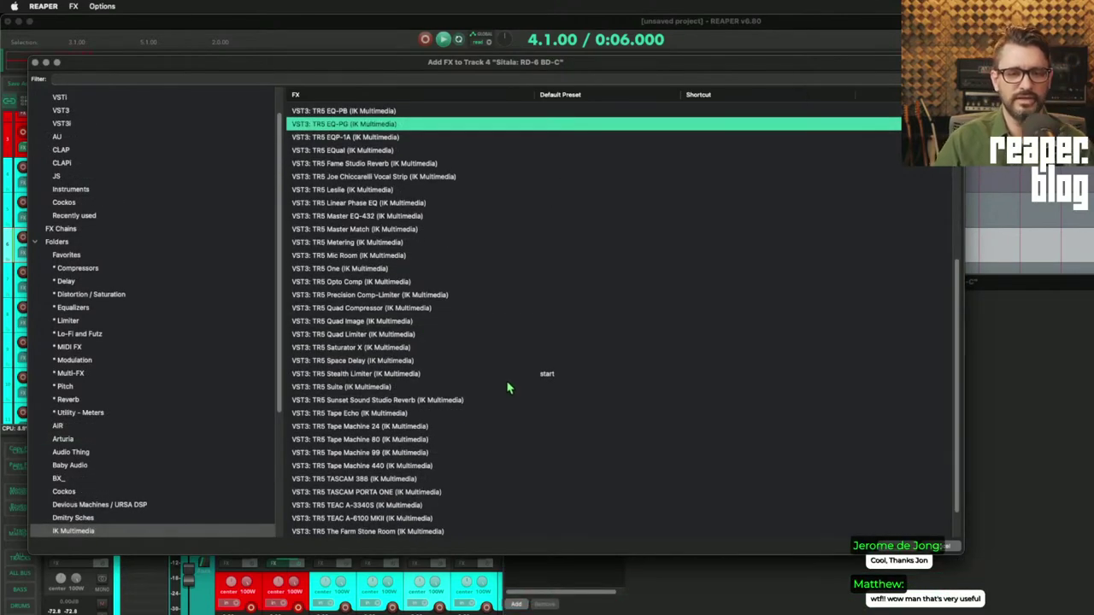
{"action": "scroll", "coordinate": [380, 157], "scroll_direction": "up", "scroll_amount": 7}
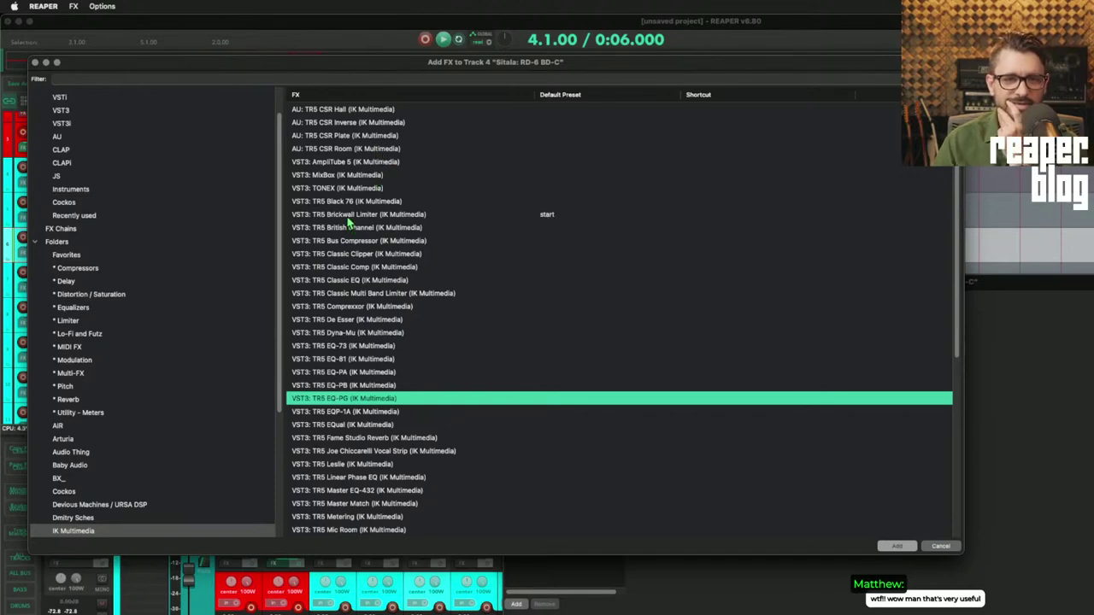
- Search the plug-in list for "custom", and switch to Custom Shop to browse its T-RackS, SampleTank and AmpliTube sections
{"action": "type", "text": "t"}
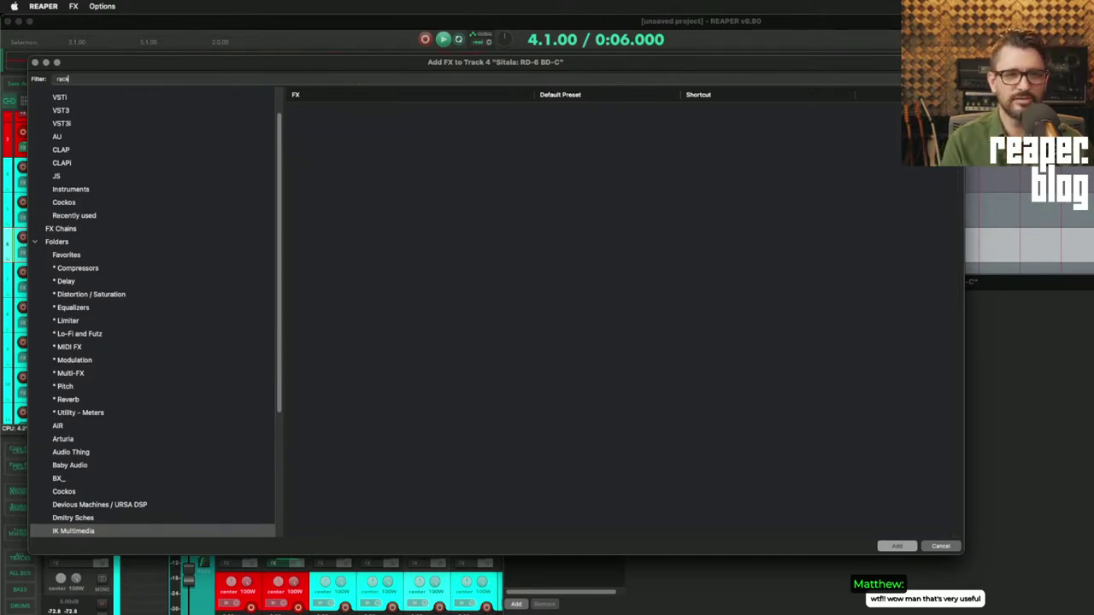
{"action": "scroll", "coordinate": [344, 248], "scroll_direction": "down", "scroll_amount": 2}
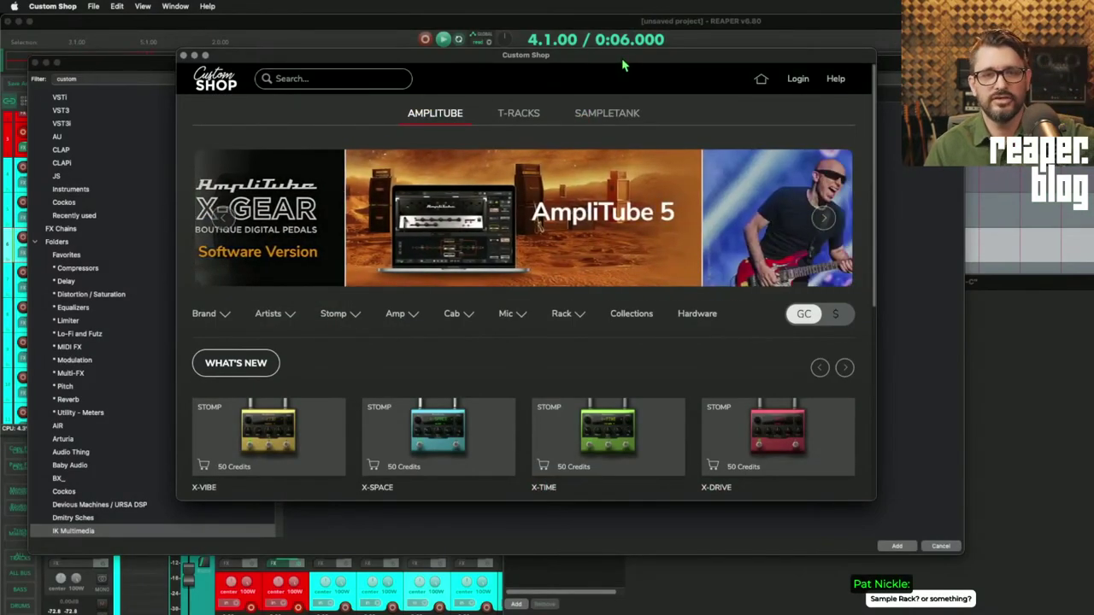
{"action": "left_click", "coordinate": [515, 115]}
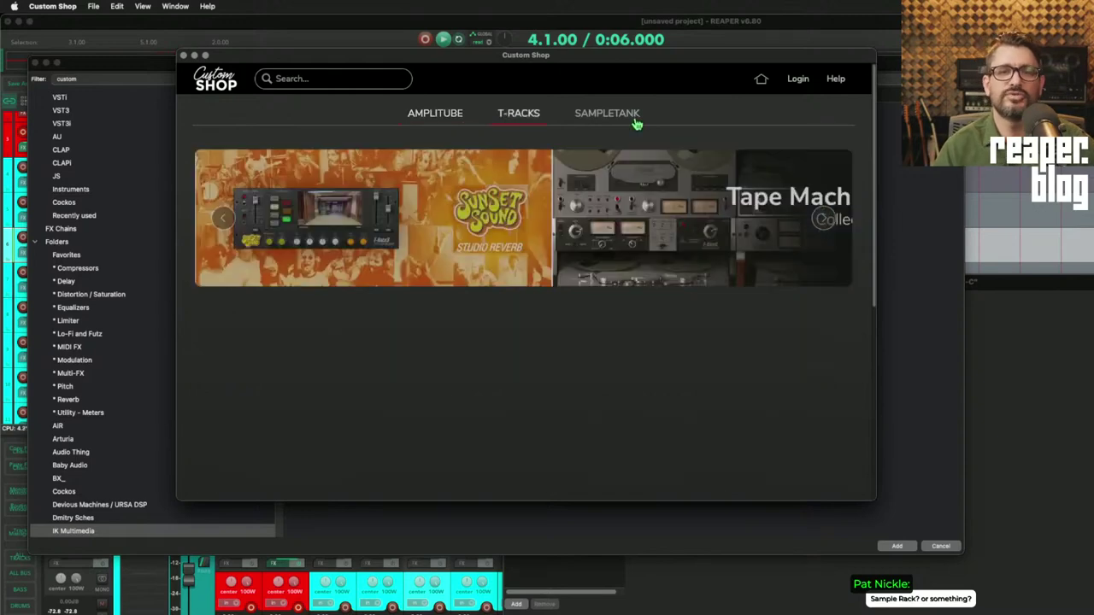
{"action": "left_click", "coordinate": [637, 119]}
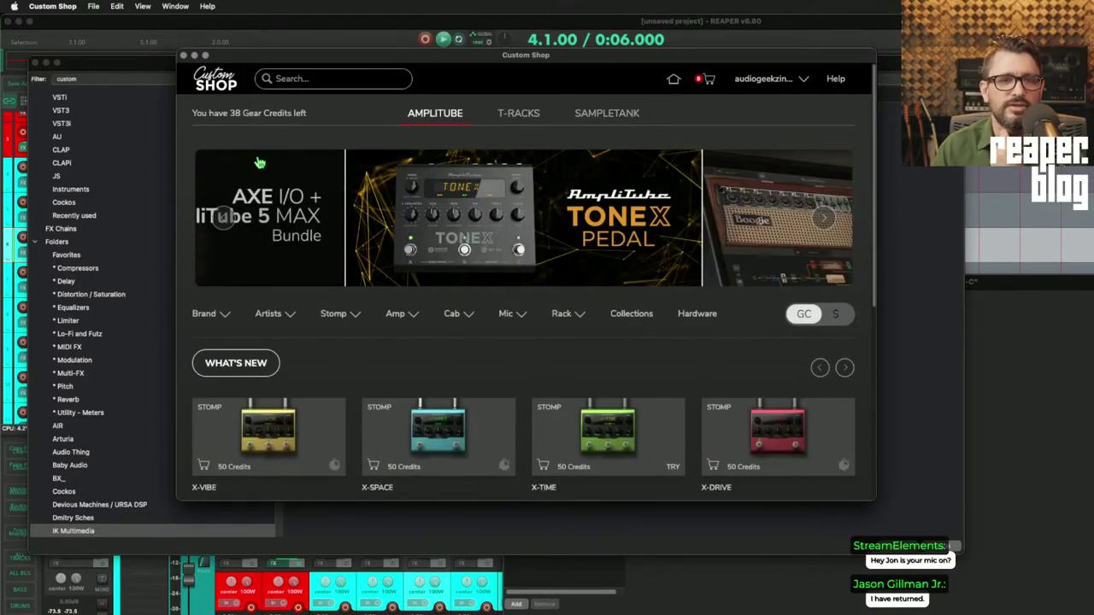
{"action": "scroll", "coordinate": [476, 370], "scroll_direction": "down", "scroll_amount": 5}
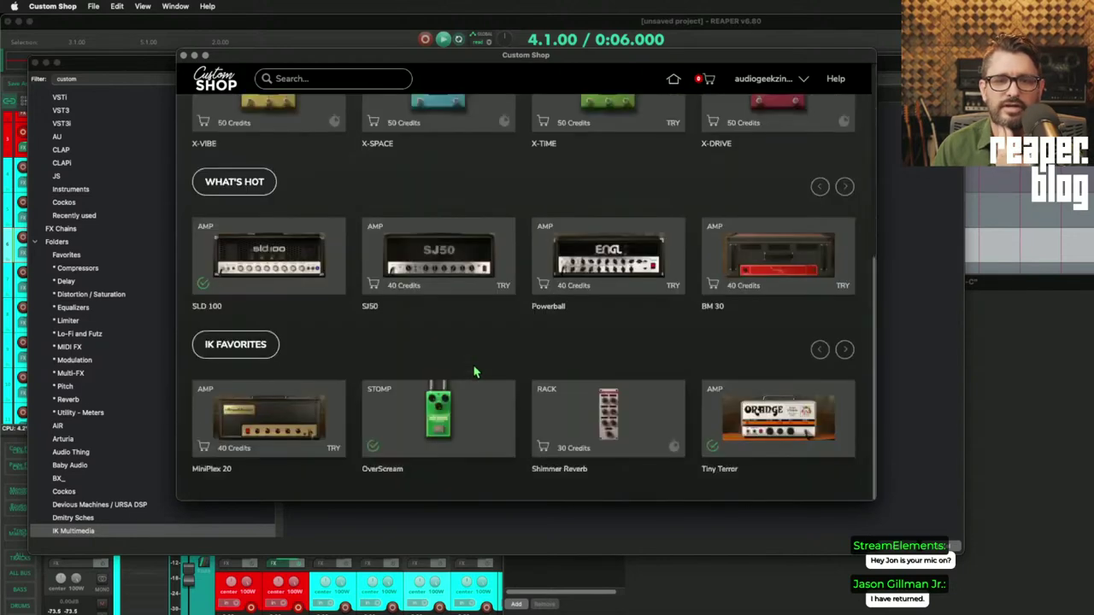
- Open the Custom Shop account profile and look through the AmpliTube gear owned under My Gear
{"action": "scroll", "coordinate": [476, 371], "scroll_direction": "up", "scroll_amount": 5}
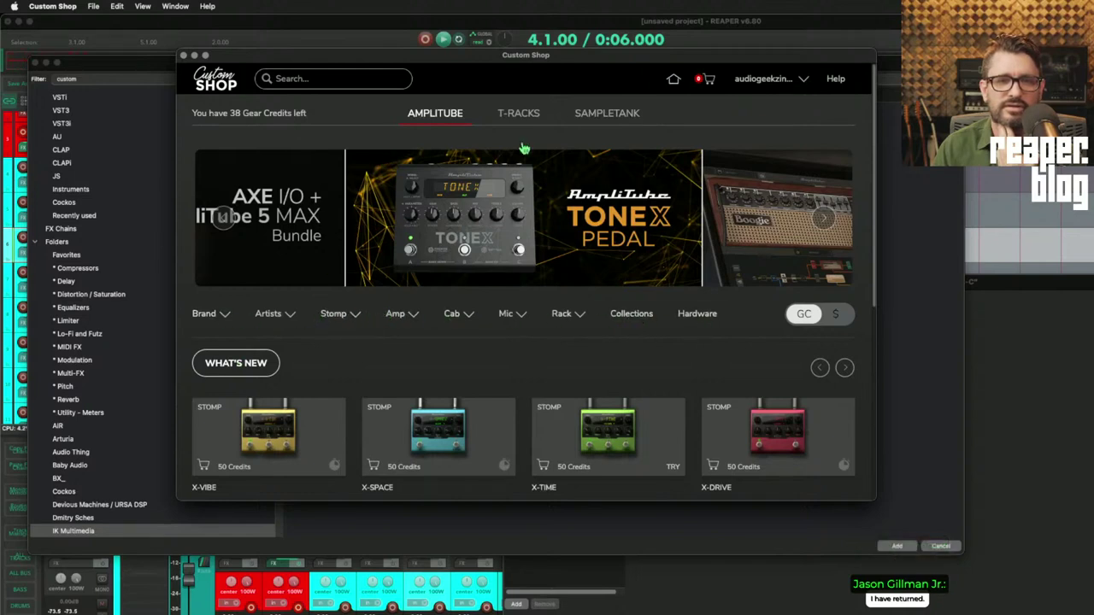
{"action": "left_click", "coordinate": [804, 82]}
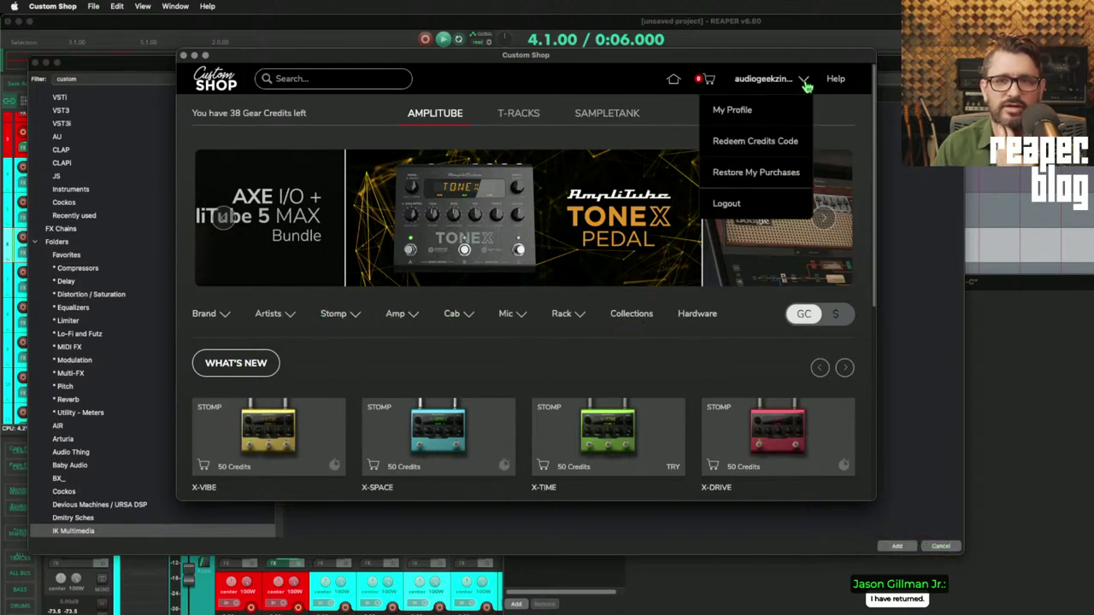
{"action": "left_click", "coordinate": [750, 115]}
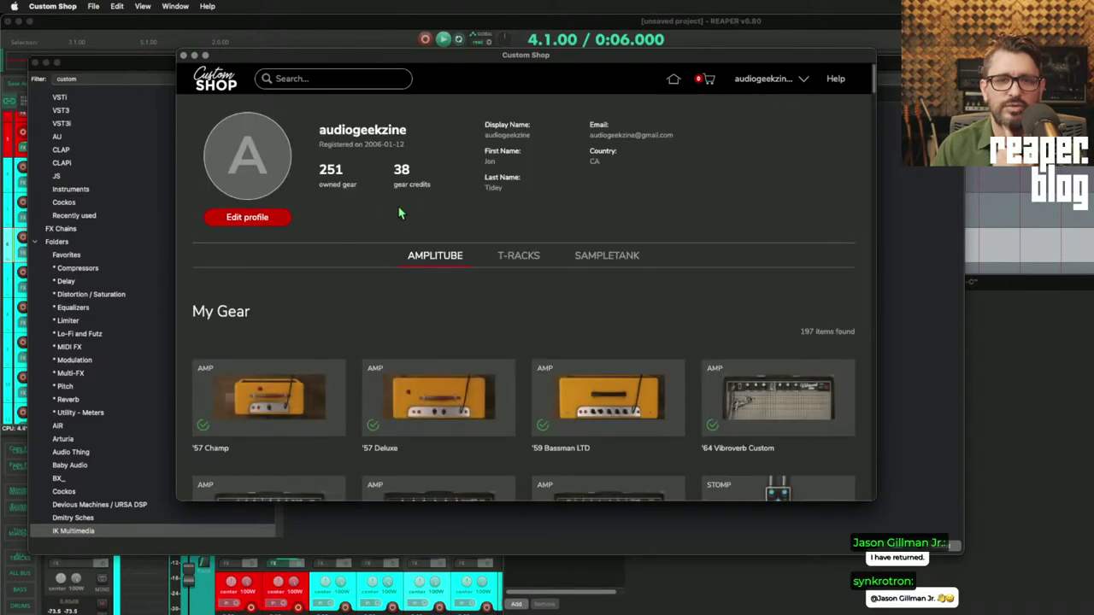
{"action": "scroll", "coordinate": [453, 244], "scroll_direction": "down", "scroll_amount": 8}
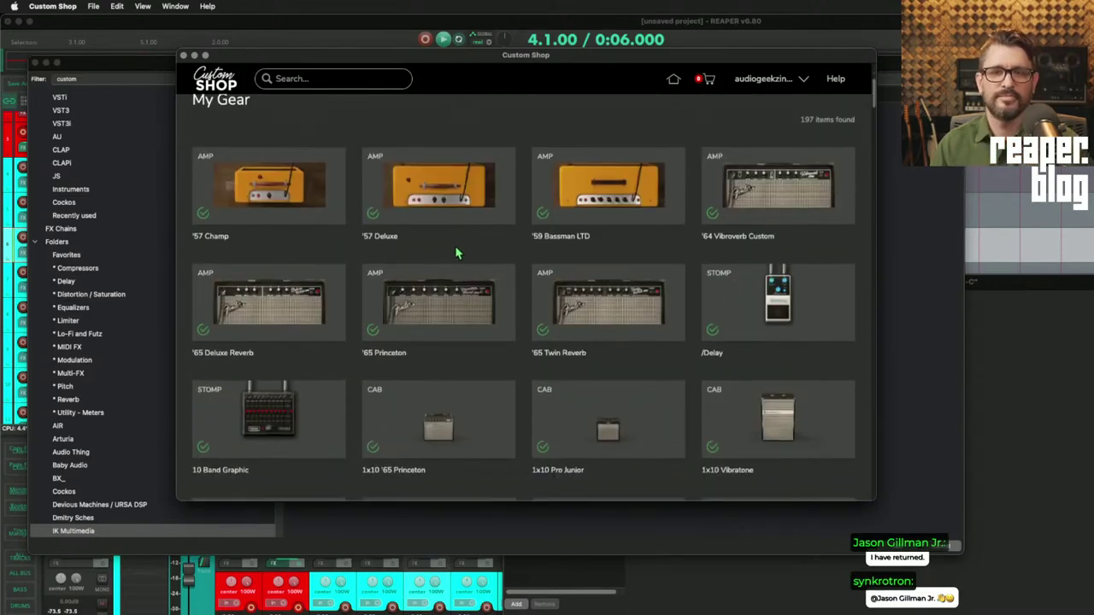
{"action": "scroll", "coordinate": [454, 242], "scroll_direction": "down", "scroll_amount": 15}
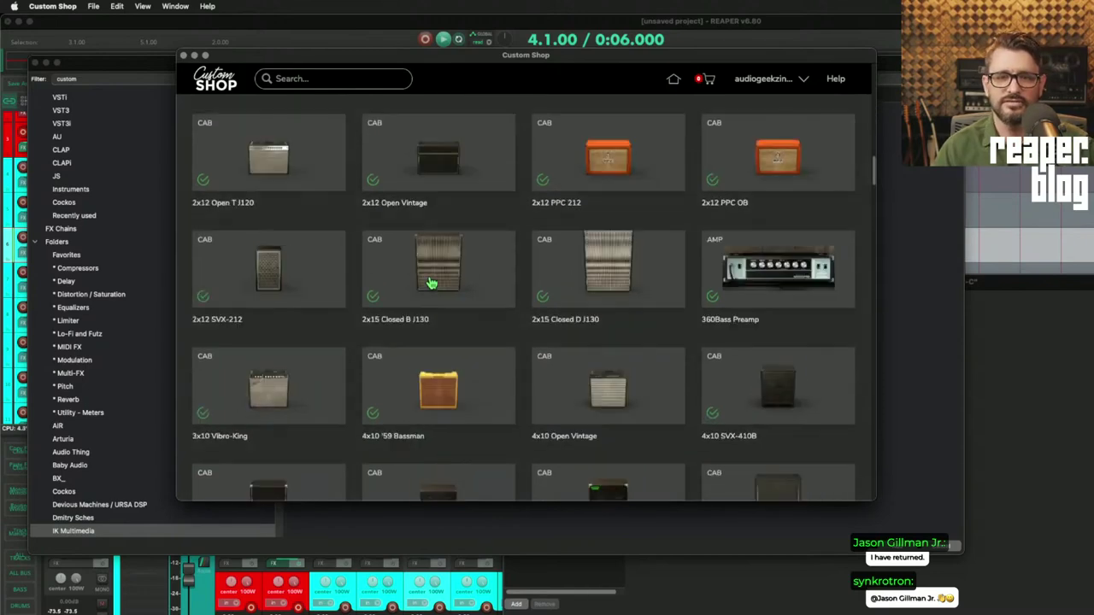
{"action": "scroll", "coordinate": [430, 288], "scroll_direction": "down", "scroll_amount": 20}
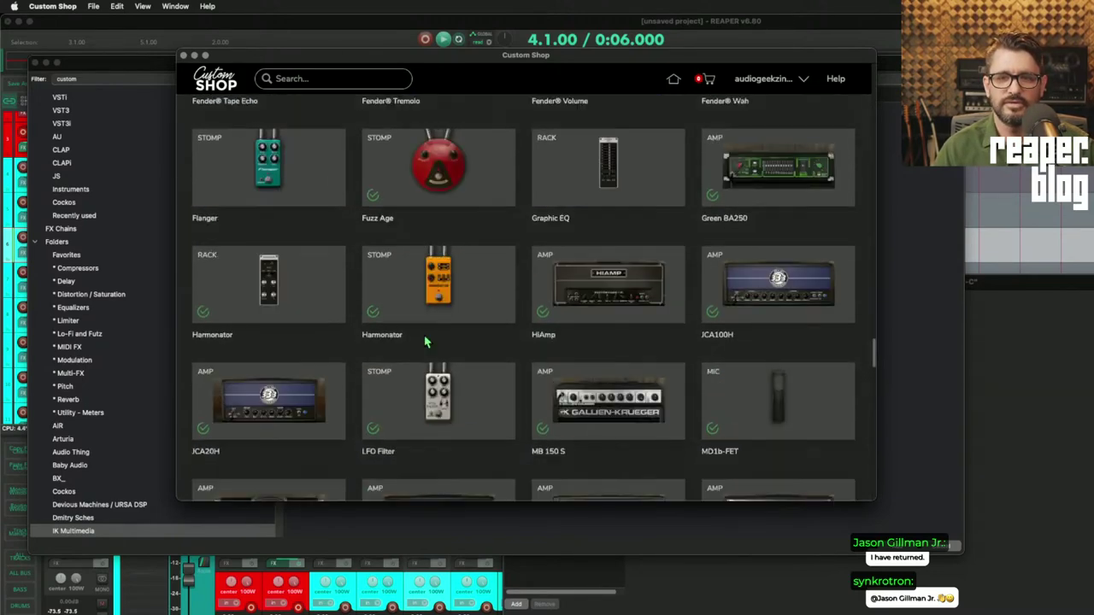
{"action": "scroll", "coordinate": [425, 342], "scroll_direction": "down", "scroll_amount": 15}
{"action": "scroll", "coordinate": [429, 351], "scroll_direction": "up", "scroll_amount": 20}
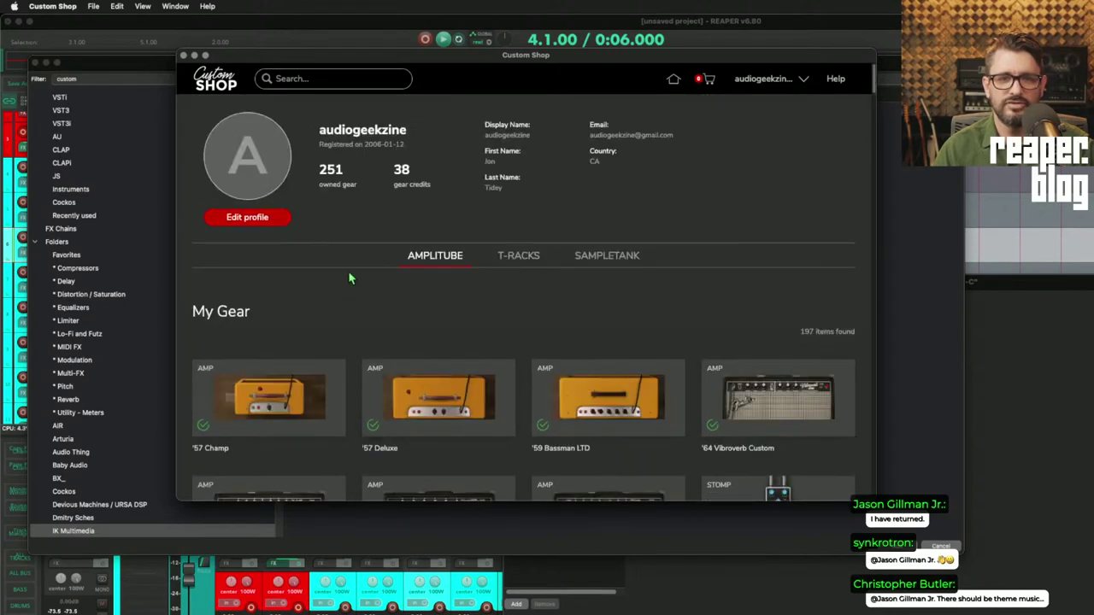
{"action": "scroll", "coordinate": [406, 314], "scroll_direction": "down", "scroll_amount": 2}
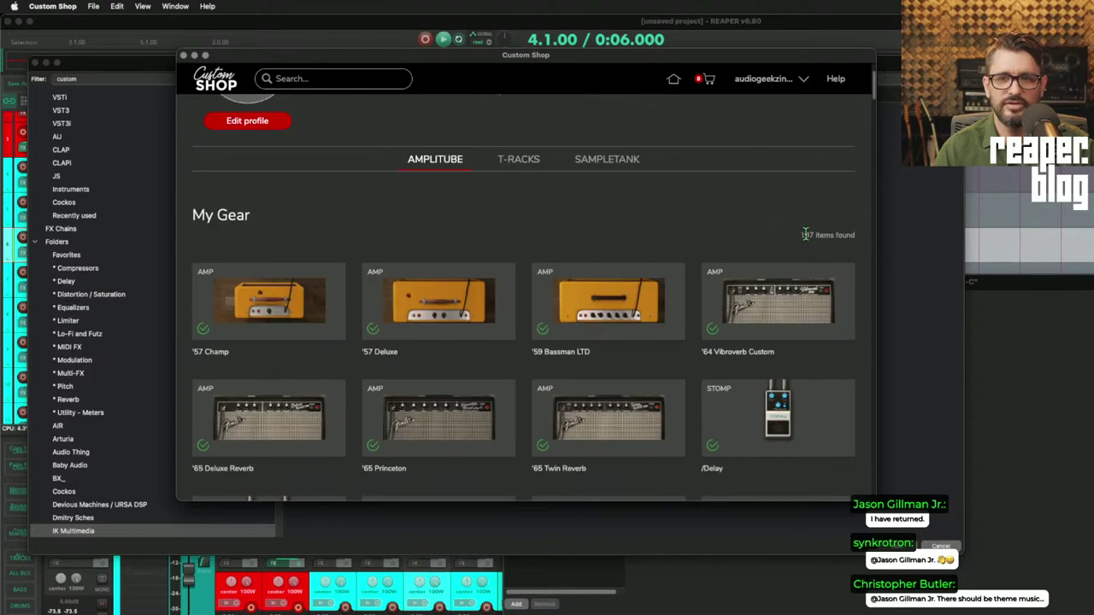
- Check the owned T-RackS gear in the profile, and switch to the SampleTank section
{"action": "left_click", "coordinate": [523, 161]}
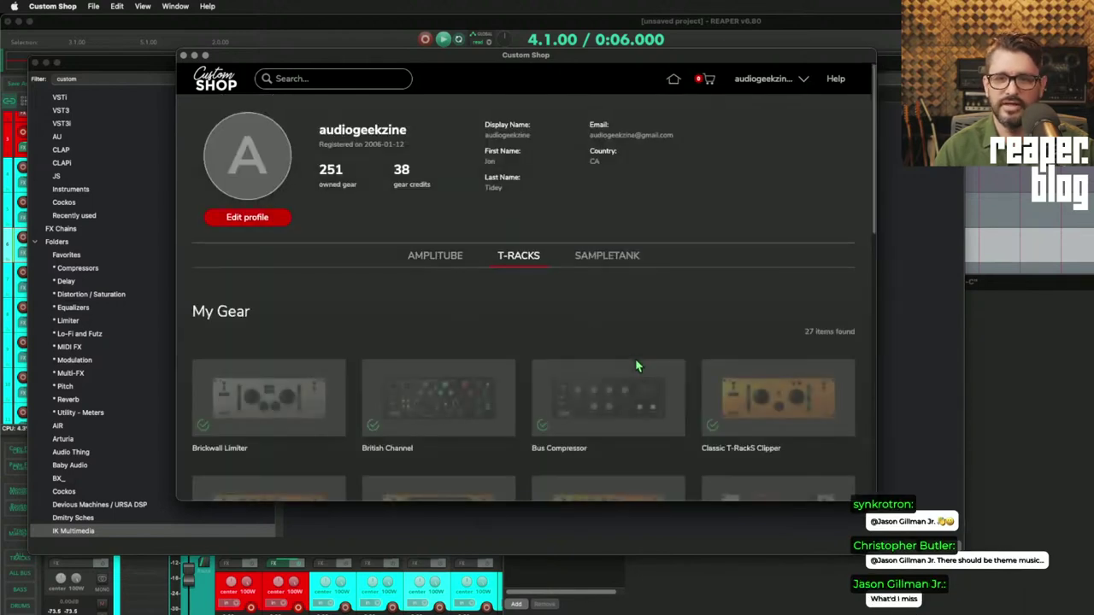
{"action": "scroll", "coordinate": [628, 359], "scroll_direction": "down", "scroll_amount": 1}
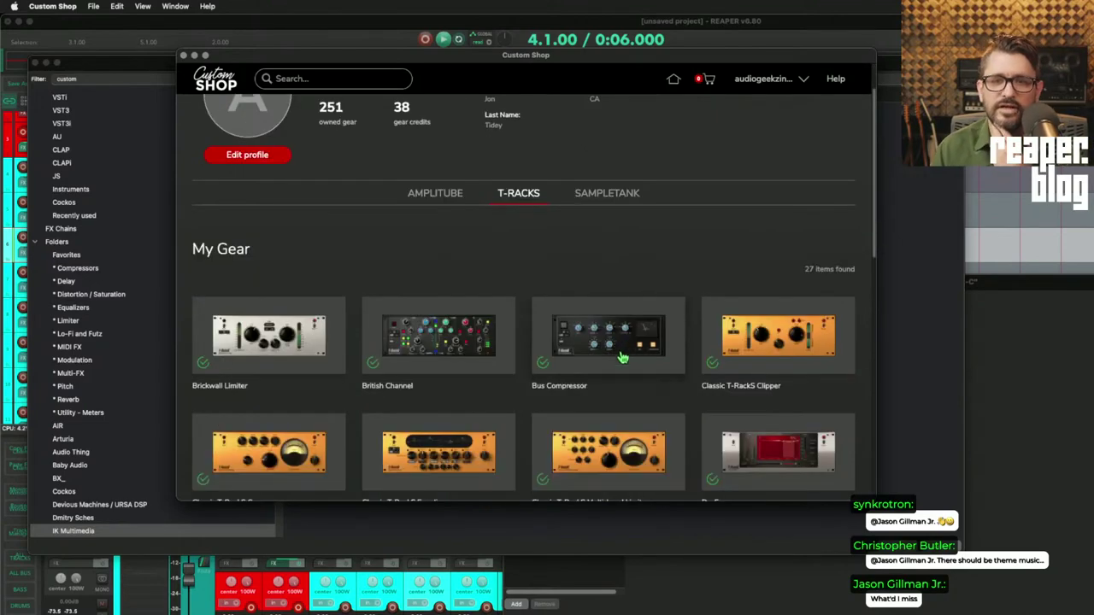
{"action": "left_click", "coordinate": [598, 189]}
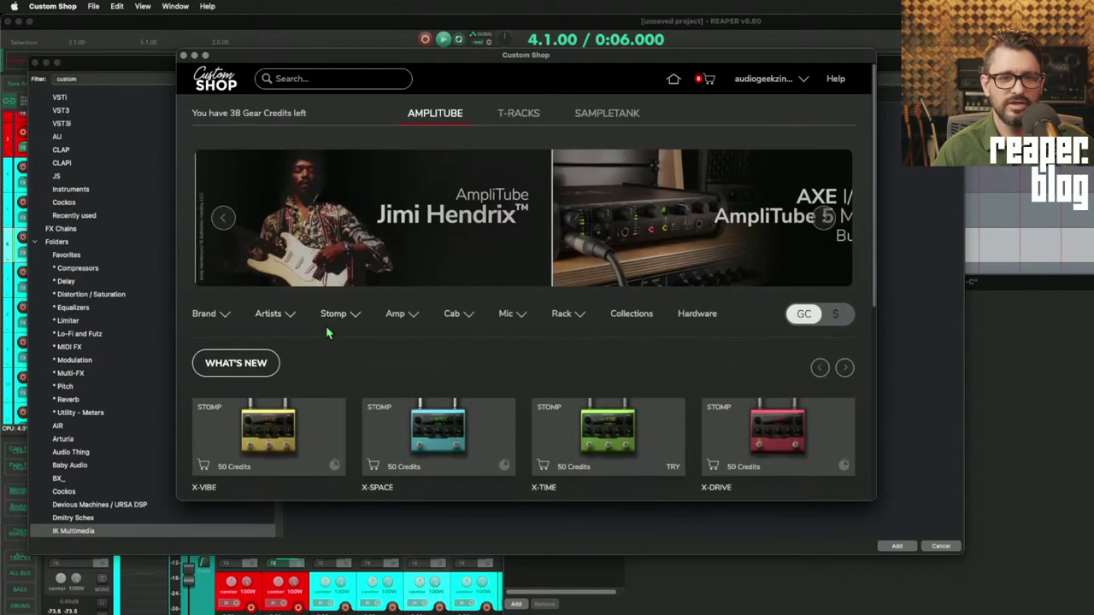
- Browse the AmpliTube storefront's What's New, What's Hot and IK Favorites offers
{"action": "scroll", "coordinate": [325, 334], "scroll_direction": "down", "scroll_amount": 1}
{"action": "scroll", "coordinate": [633, 342], "scroll_direction": "down", "scroll_amount": 1}
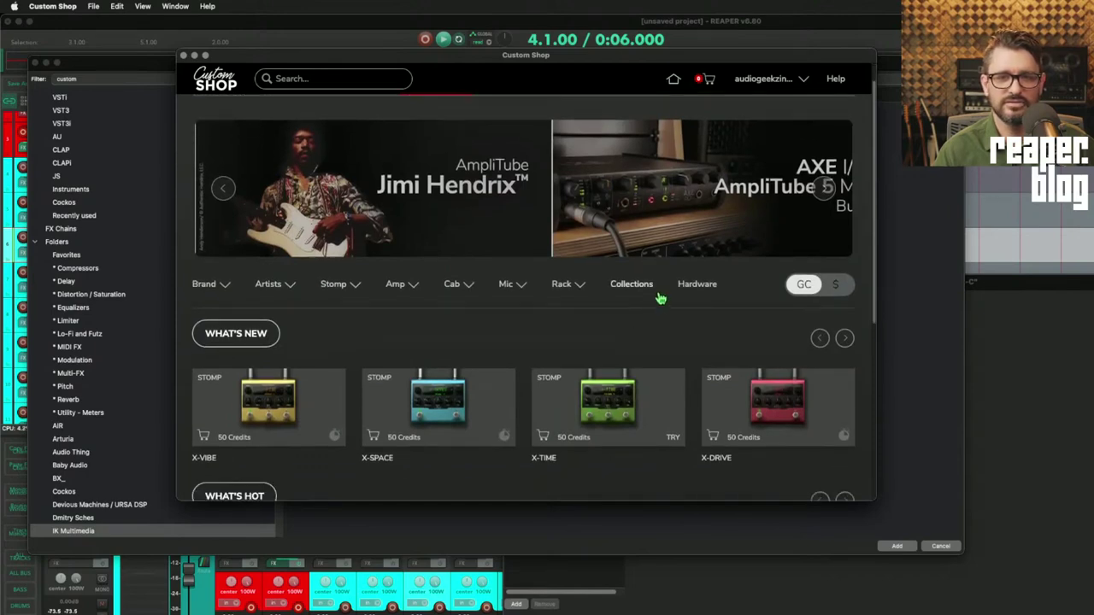
{"action": "scroll", "coordinate": [291, 338], "scroll_direction": "down", "scroll_amount": 5}
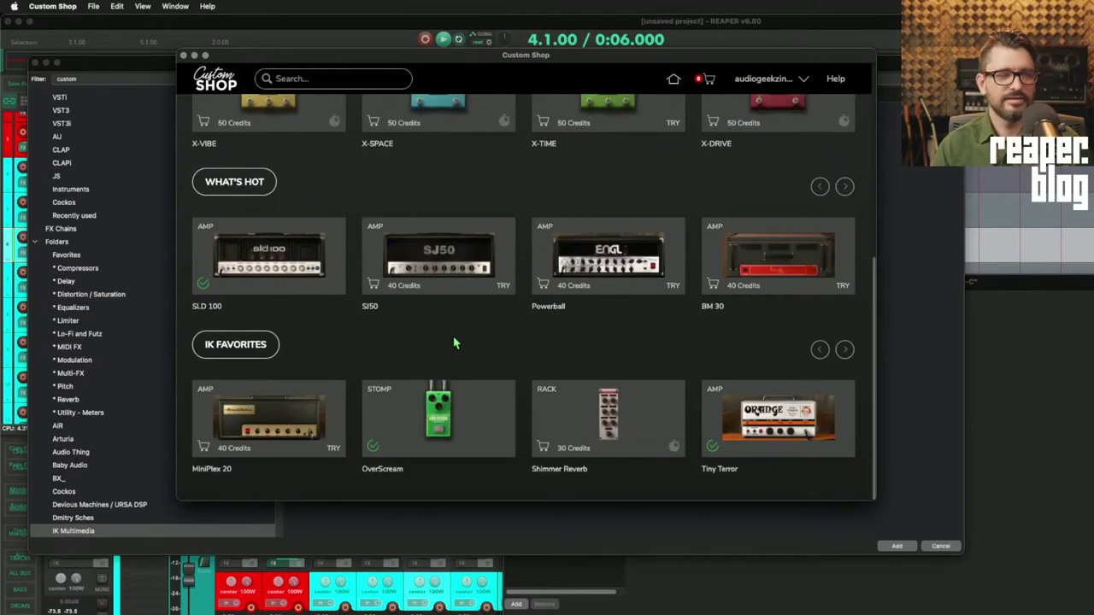
{"action": "scroll", "coordinate": [493, 156], "scroll_direction": "up", "scroll_amount": 10}
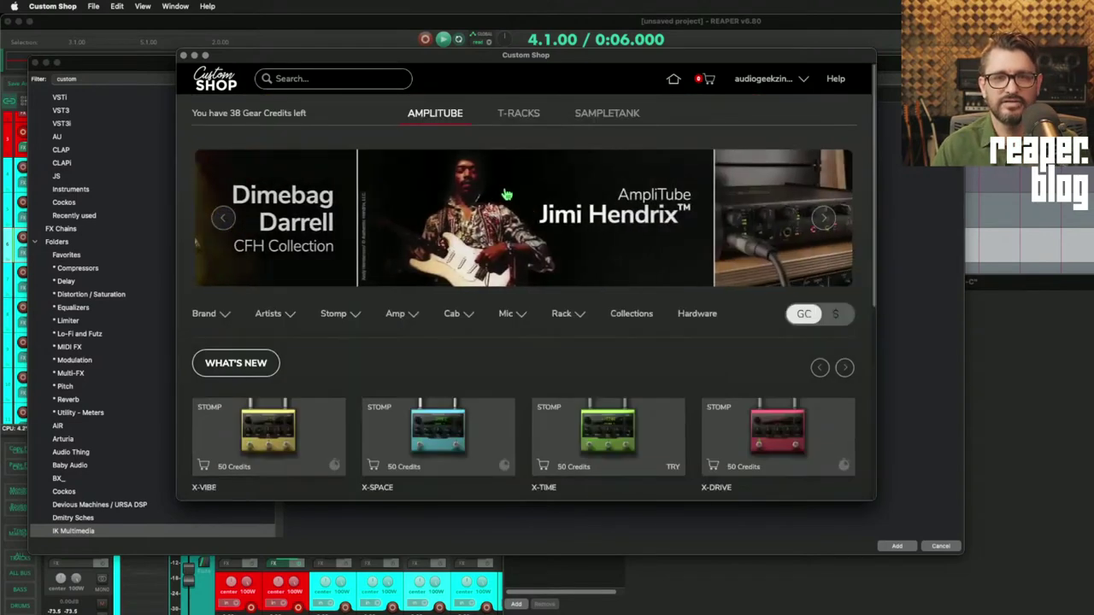
- Browse the T-RackS storefront and view the product details of T-RackS FAME Studio Reverb and TEAC A-6100 MKII
{"action": "left_click", "coordinate": [518, 112]}
{"action": "scroll", "coordinate": [444, 365], "scroll_direction": "down", "scroll_amount": 8}
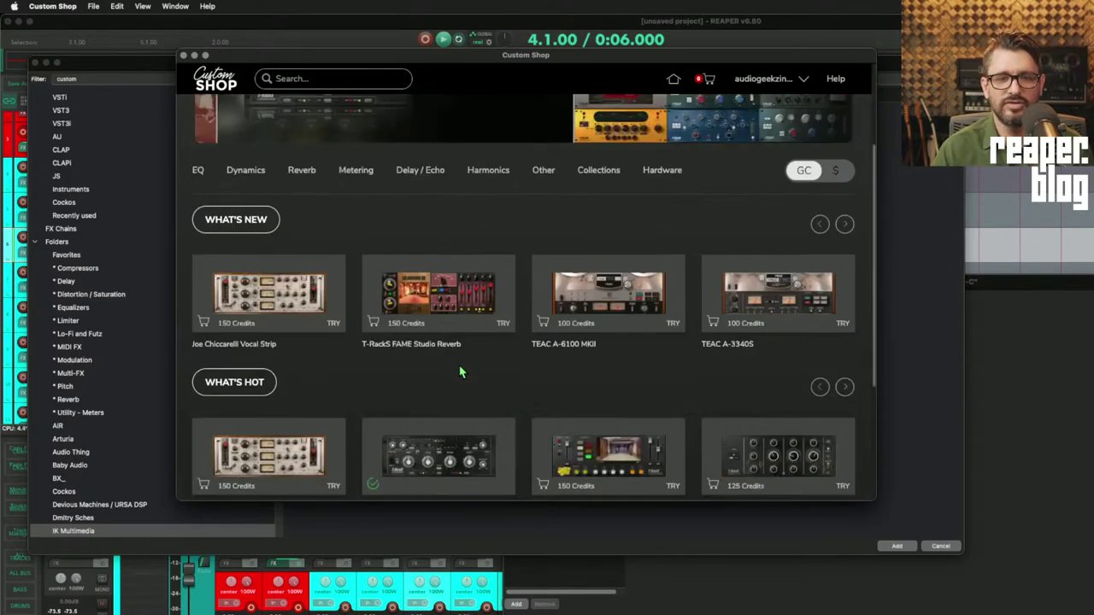
{"action": "scroll", "coordinate": [464, 373], "scroll_direction": "up", "scroll_amount": 2}
{"action": "scroll", "coordinate": [468, 373], "scroll_direction": "up", "scroll_amount": 3}
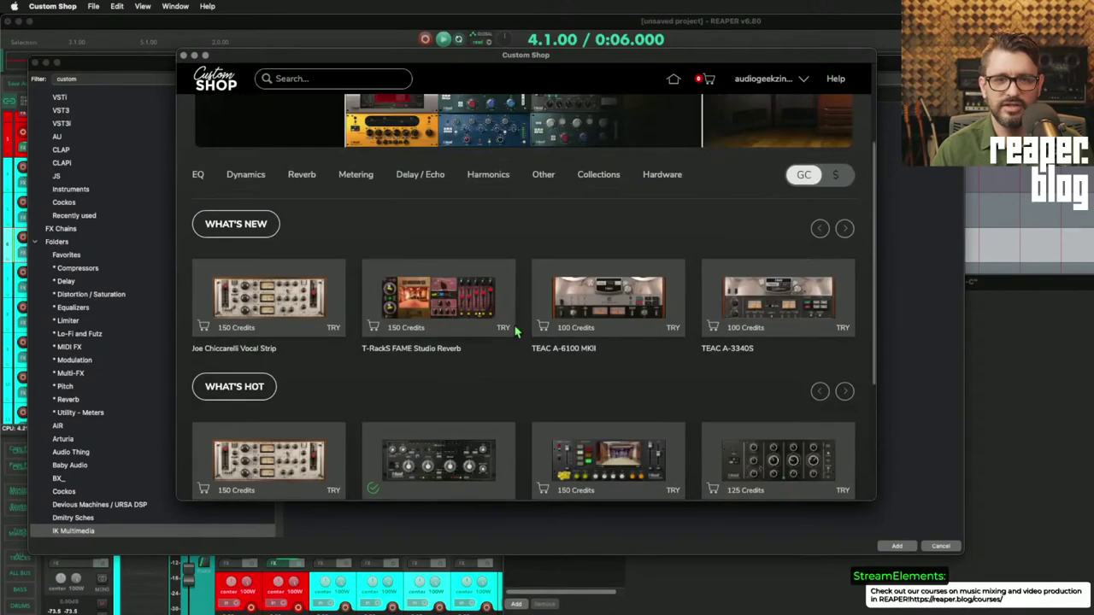
{"action": "left_click", "coordinate": [433, 301]}
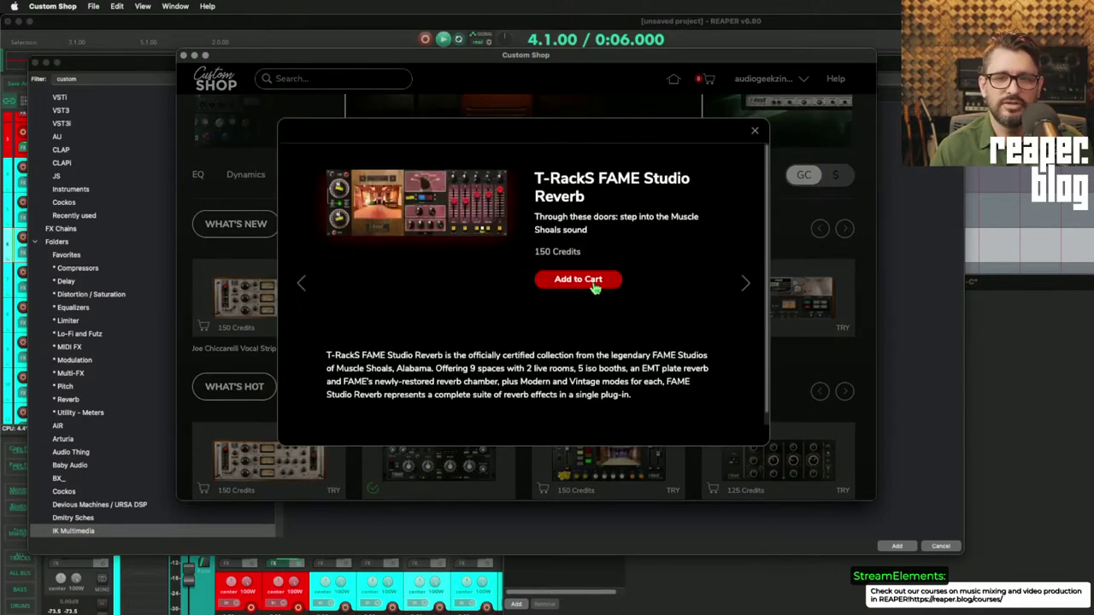
{"action": "left_click", "coordinate": [745, 282]}
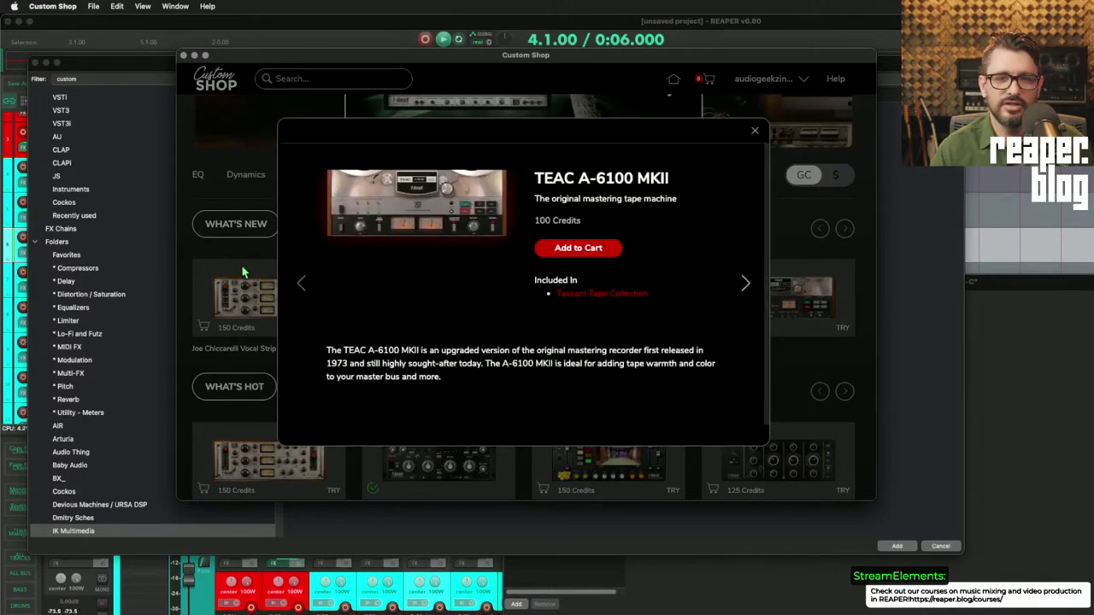
{"action": "left_click", "coordinate": [300, 283]}
{"action": "key", "text": "Escape"}
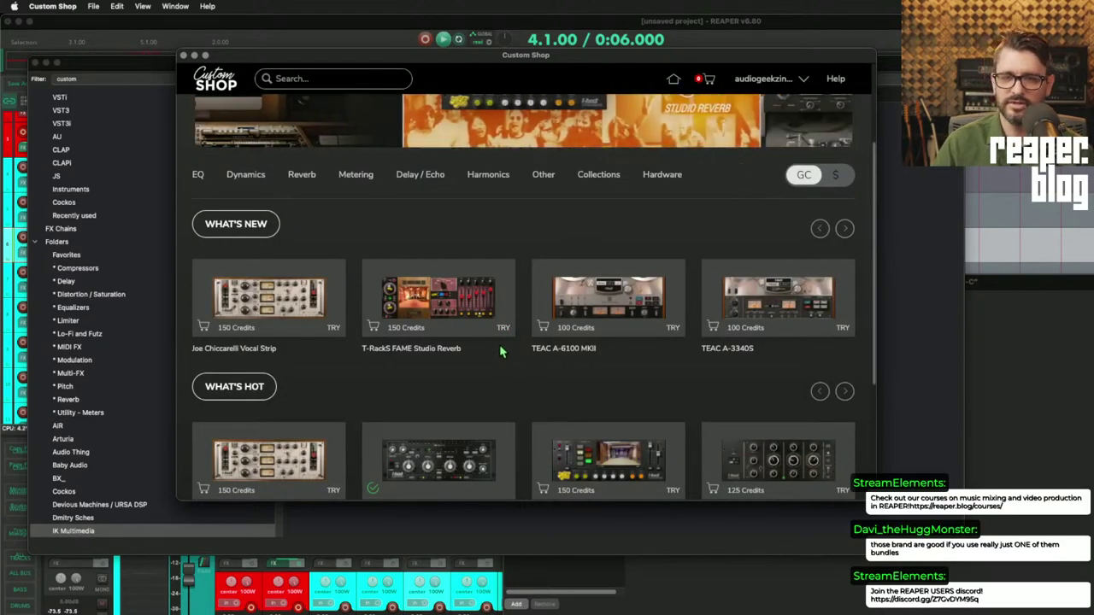
- Quit Custom Shop, and close REAPER's Add FX browser and the FX window of track 4
{"action": "left_click_drag", "start_coordinate": [288, 66], "coordinate": [510, 118]}
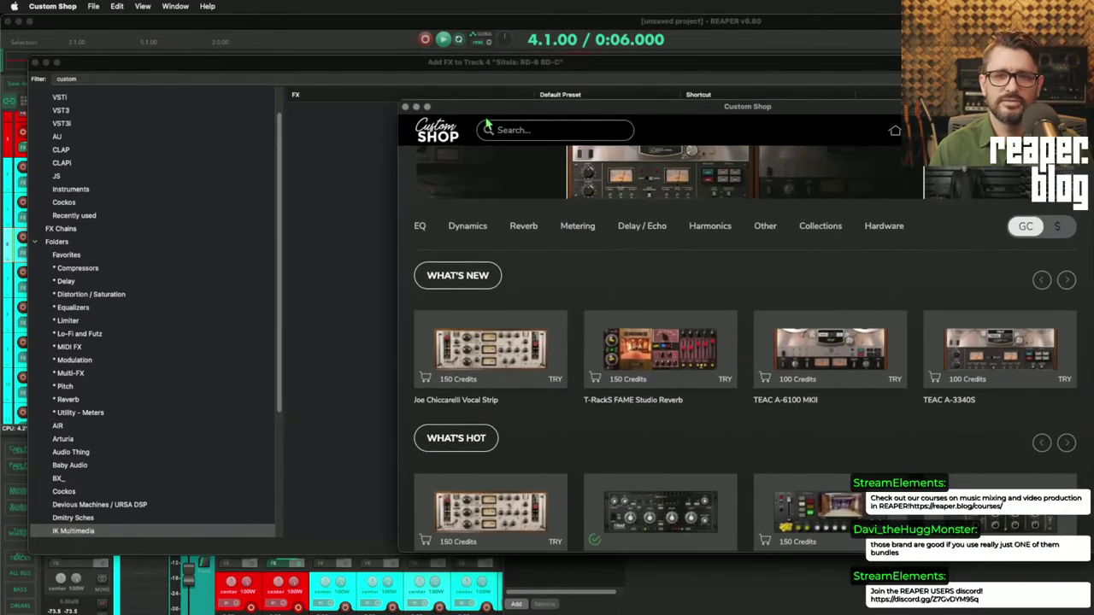
{"action": "left_click_drag", "start_coordinate": [442, 115], "coordinate": [417, 112]}
{"action": "key", "text": "super+q"}
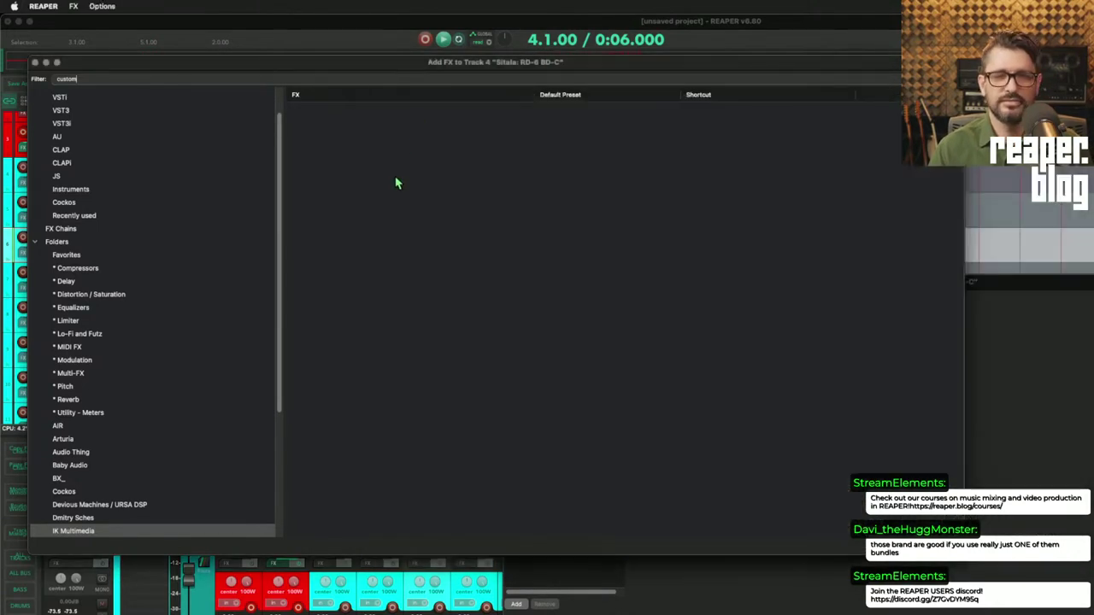
{"action": "key", "text": "Escape"}
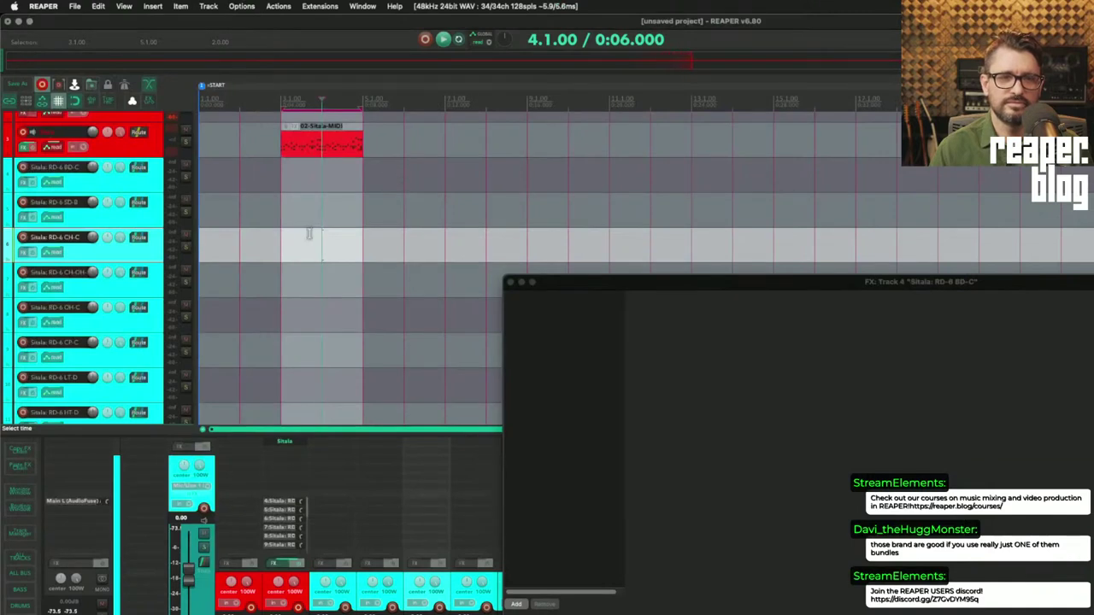
{"action": "left_click", "coordinate": [510, 283]}
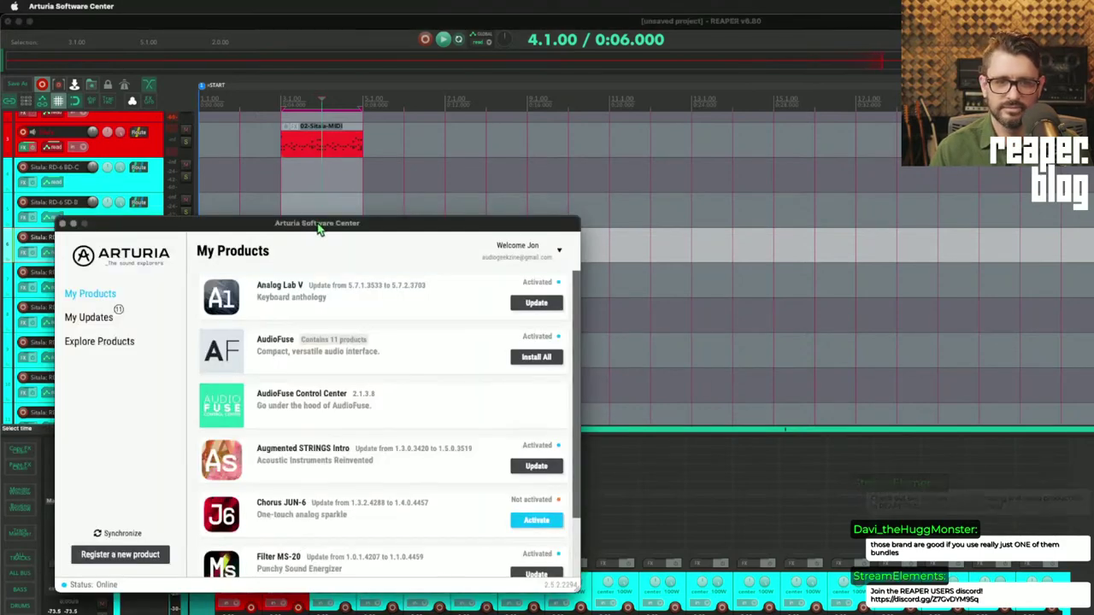
- Switch to Arturia Software Center, centre its window and look through the available product updates
{"action": "left_click_drag", "start_coordinate": [318, 227], "coordinate": [579, 157]}
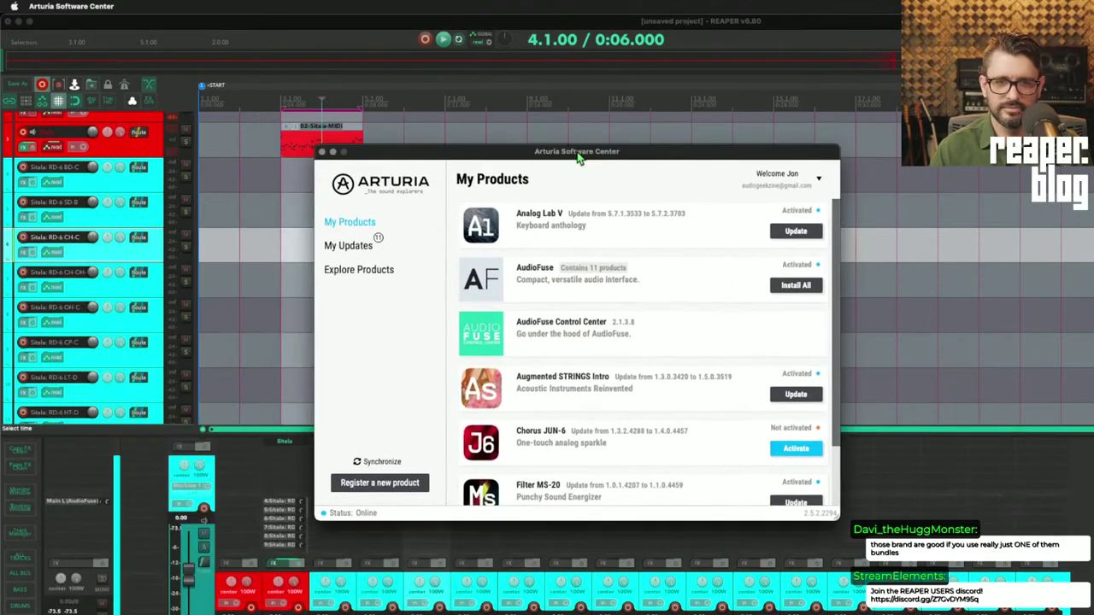
{"action": "left_click", "coordinate": [346, 247]}
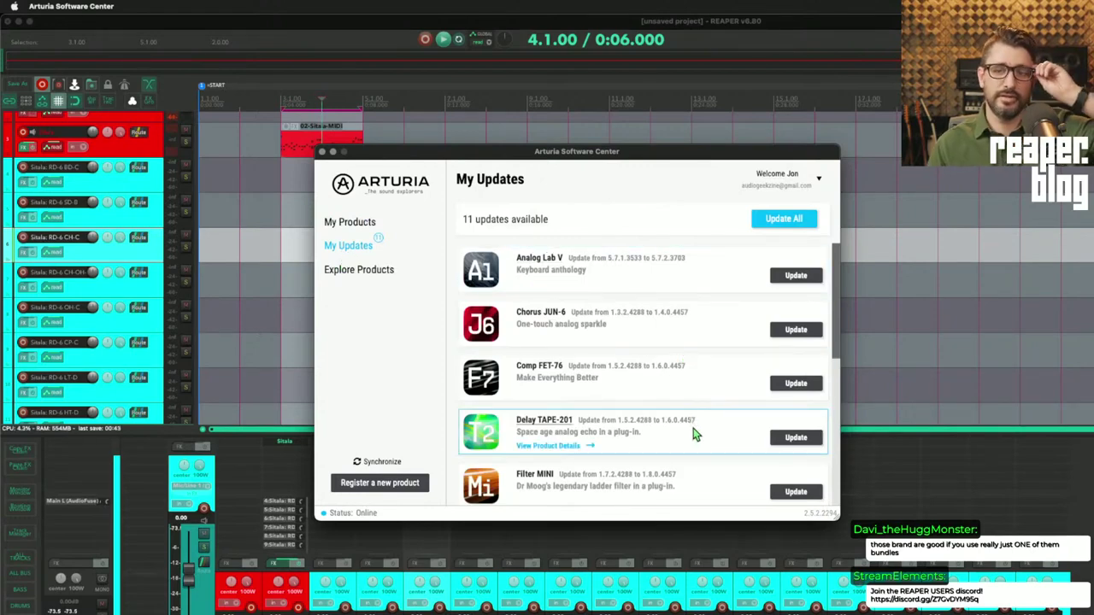
{"action": "scroll", "coordinate": [696, 435], "scroll_direction": "down", "scroll_amount": 2}
- Read the Chorus JUN-6 release notes down to its bug fixes, and return to the updates list
{"action": "left_click", "coordinate": [683, 318]}
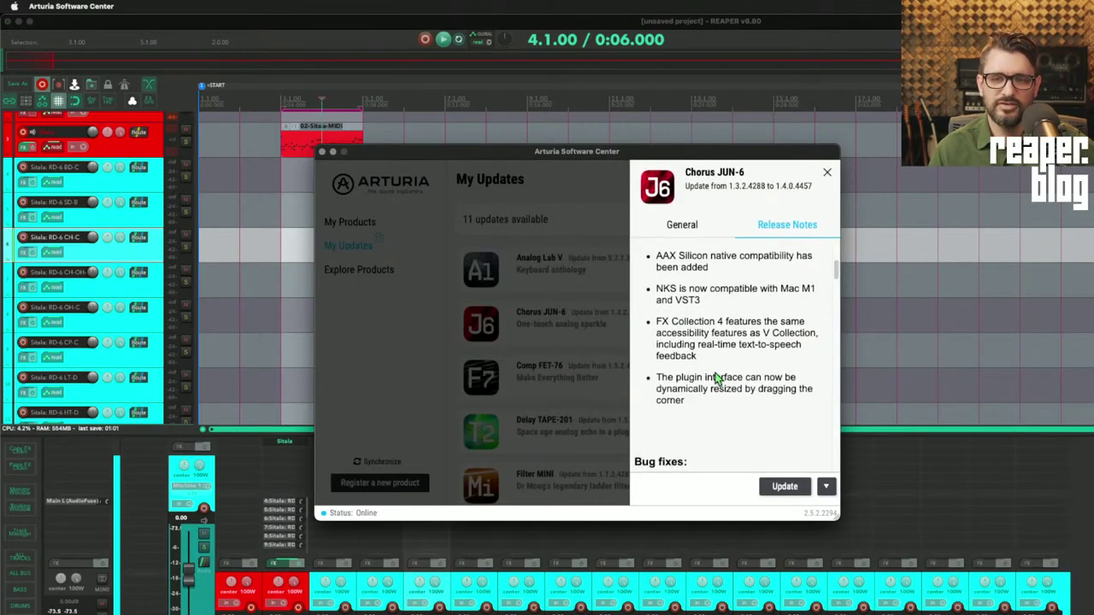
{"action": "scroll", "coordinate": [715, 376], "scroll_direction": "down", "scroll_amount": 1}
{"action": "scroll", "coordinate": [714, 374], "scroll_direction": "down", "scroll_amount": 3}
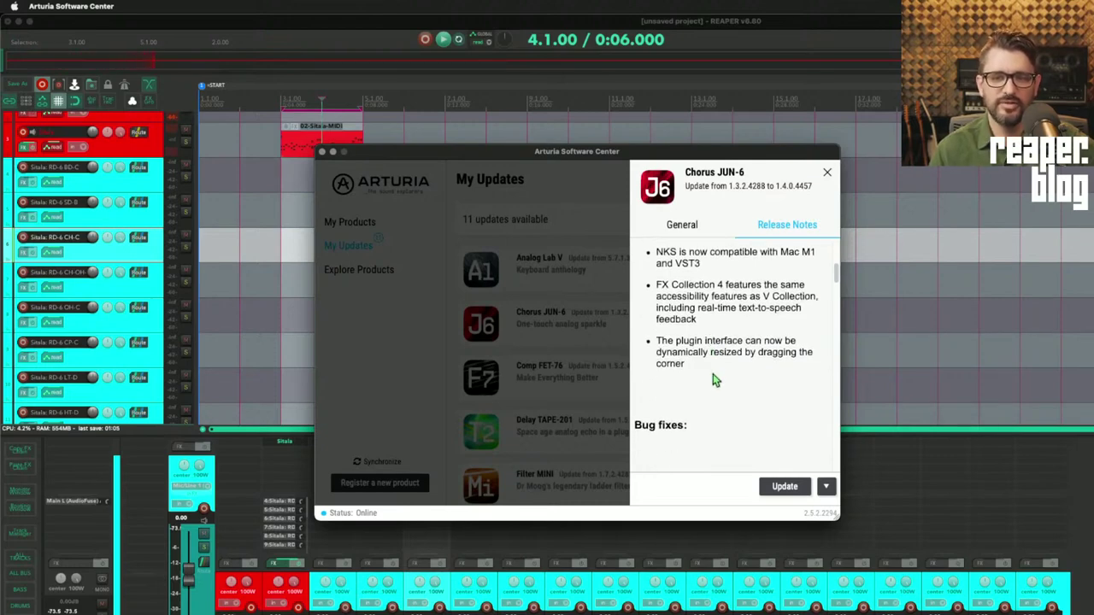
{"action": "scroll", "coordinate": [712, 374], "scroll_direction": "down", "scroll_amount": 8}
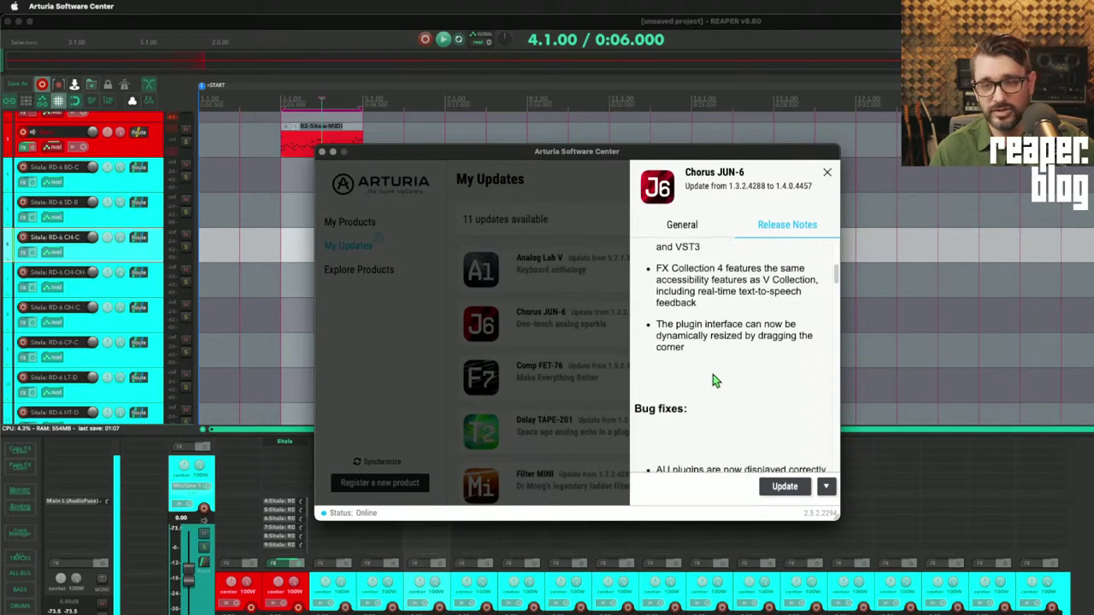
{"action": "scroll", "coordinate": [713, 374], "scroll_direction": "down", "scroll_amount": 5}
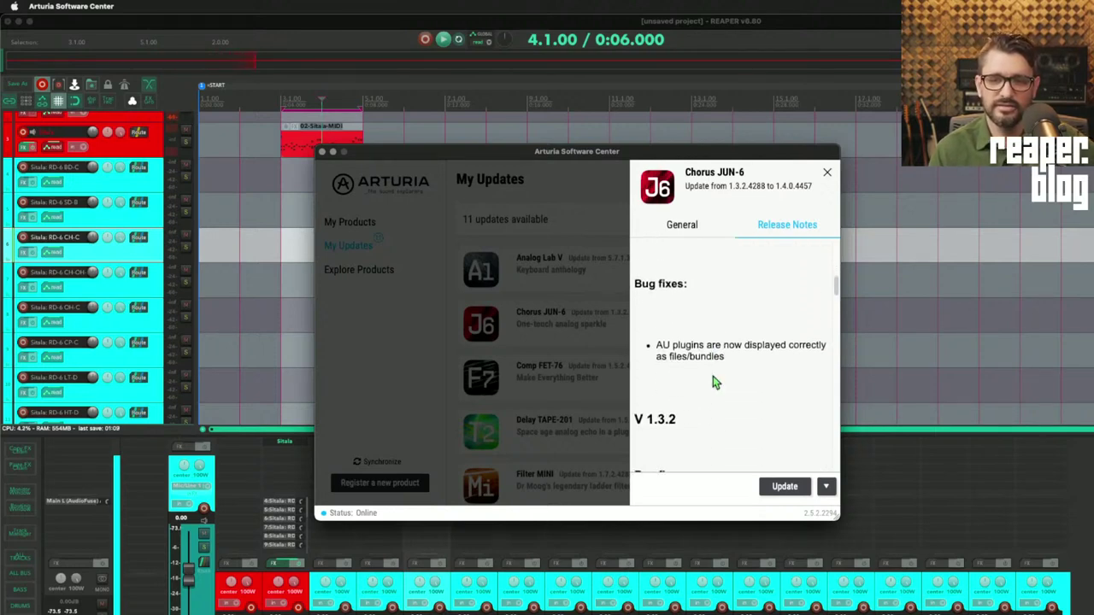
{"action": "key", "text": "Escape"}
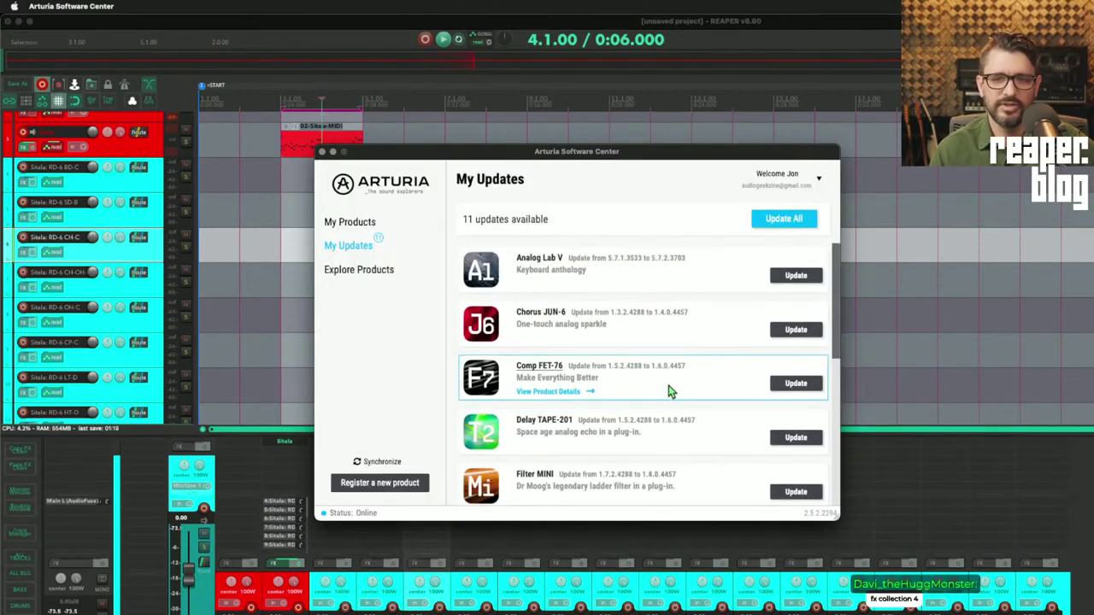
{"action": "left_click_drag", "start_coordinate": [566, 169], "coordinate": [603, 147]}
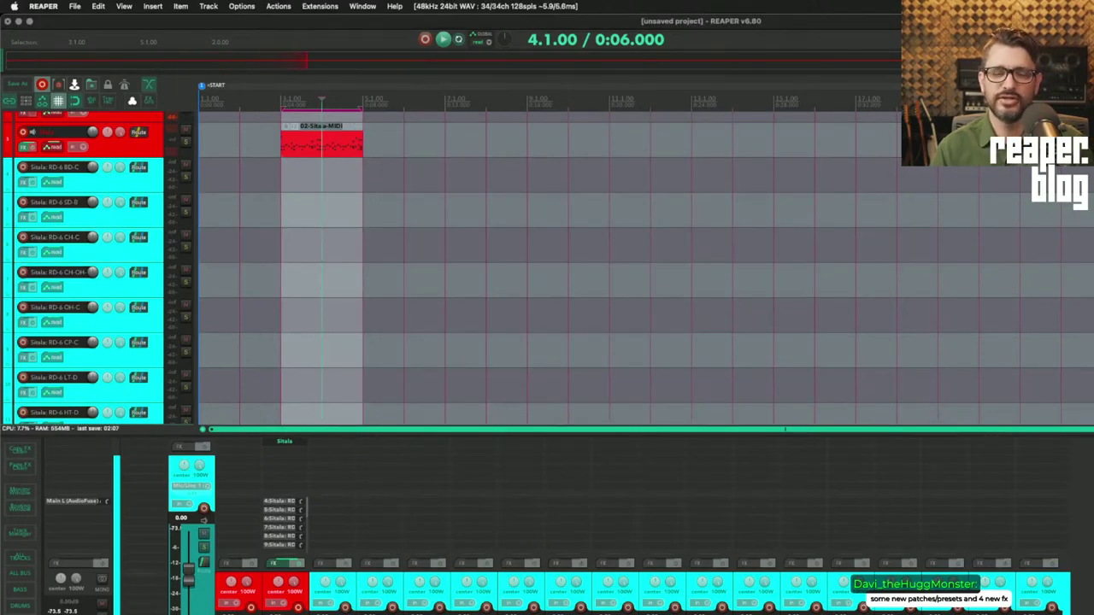
- Search the installed apps for "uvi", launch UVI Portal and accept its update
{"action": "key", "text": "F4"}
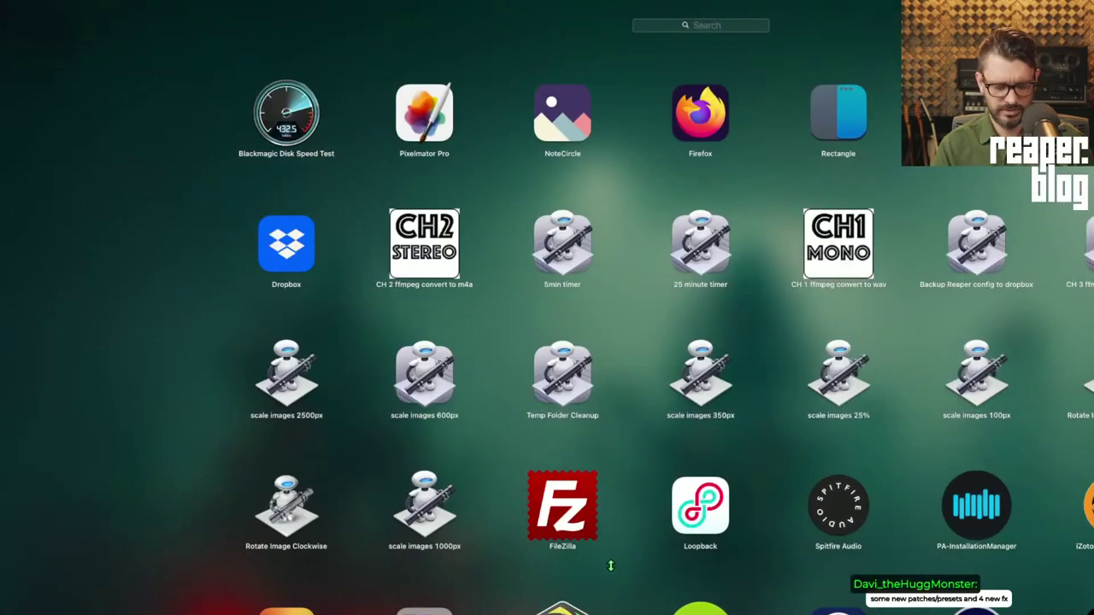
{"action": "type", "text": "uvi"}
{"action": "key", "text": "Return"}
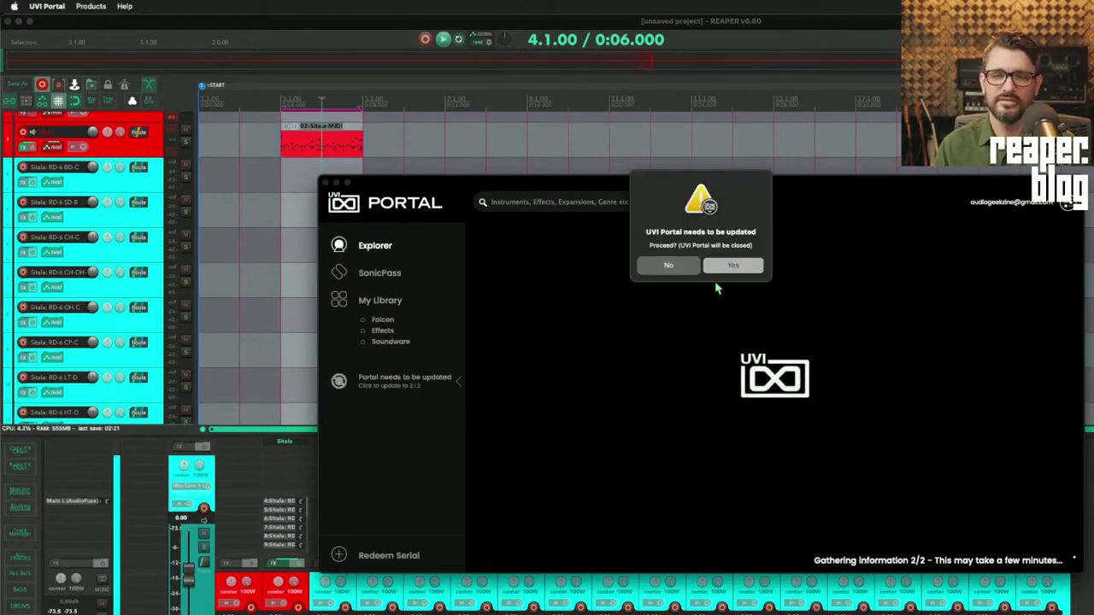
{"action": "left_click", "coordinate": [731, 266]}
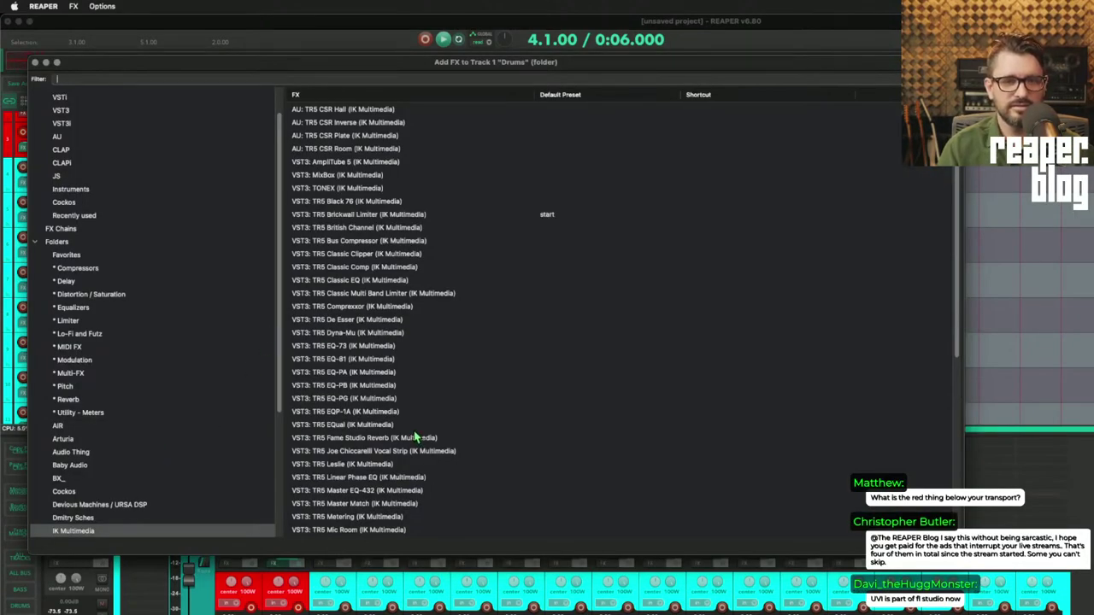
- Look through the IK Multimedia folder's plug-ins in REAPER's Add FX browser for the Drums track
{"action": "scroll", "coordinate": [415, 437], "scroll_direction": "down", "scroll_amount": 8}
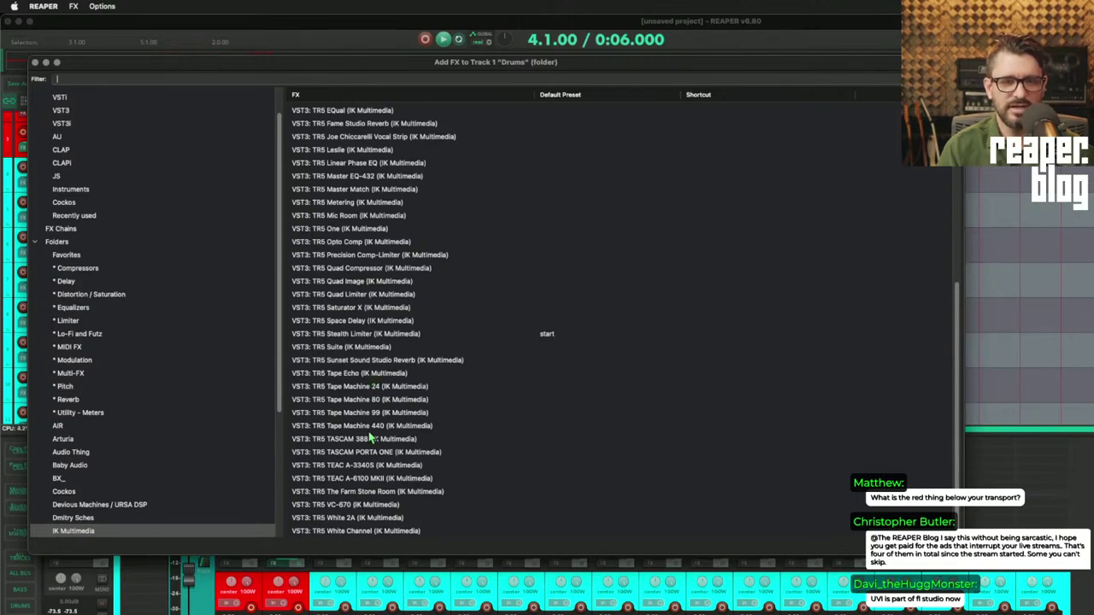
- Add the VST3 TR5 Suite plug-in to the Drums track and enlarge its interface
{"action": "left_click", "coordinate": [358, 349]}
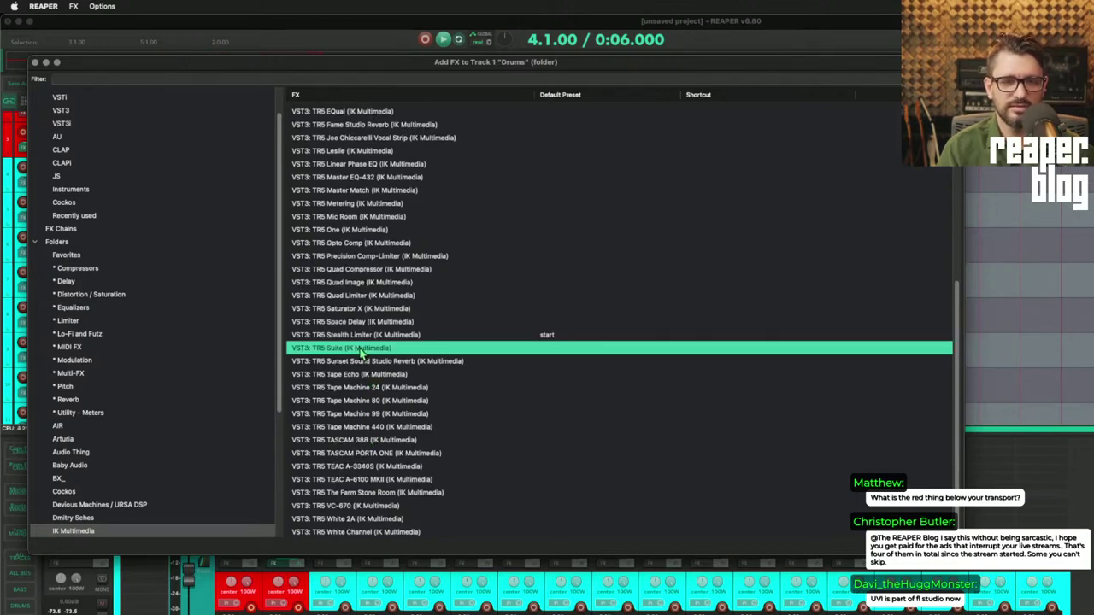
{"action": "key", "text": "Return"}
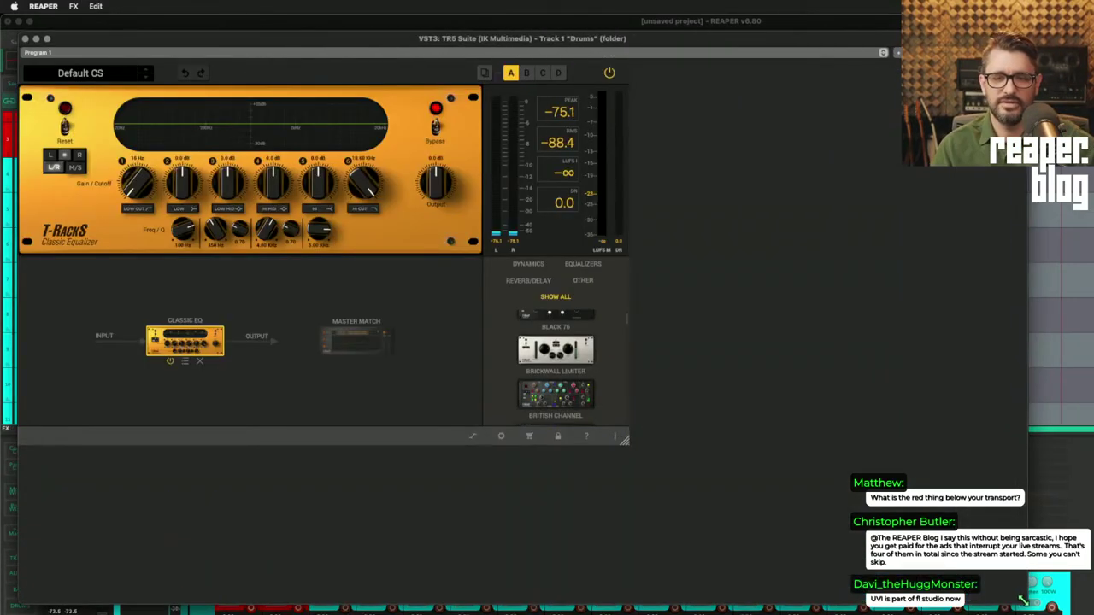
{"action": "left_click", "coordinate": [622, 438]}
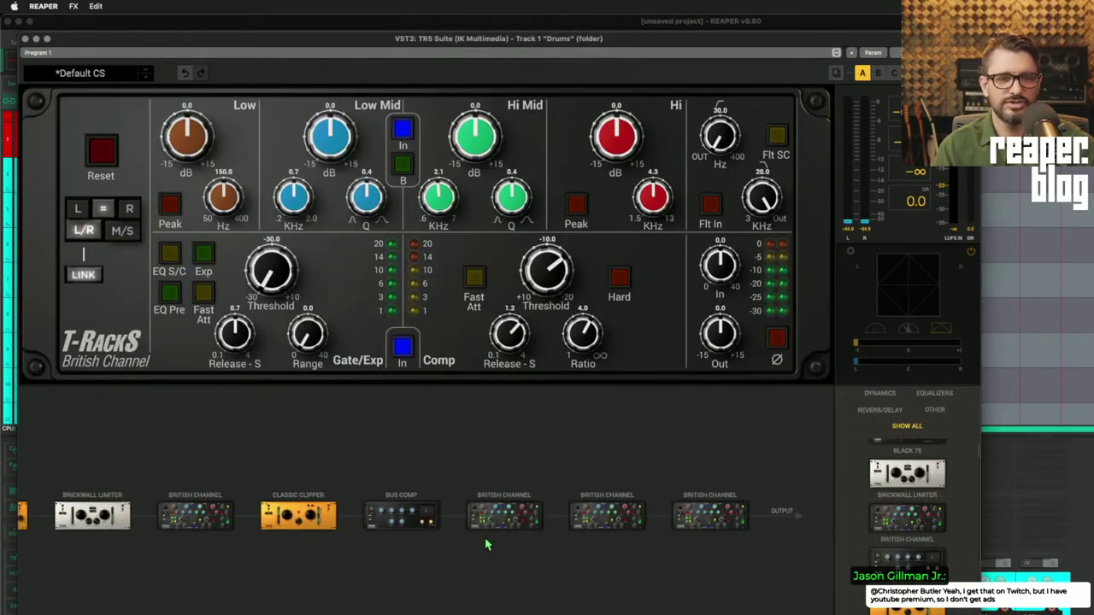
- Look along the TR5 Suite module chain, compare its A and B settings, and close the plug-in window
{"action": "scroll", "coordinate": [495, 530], "scroll_direction": "left", "scroll_amount": 3}
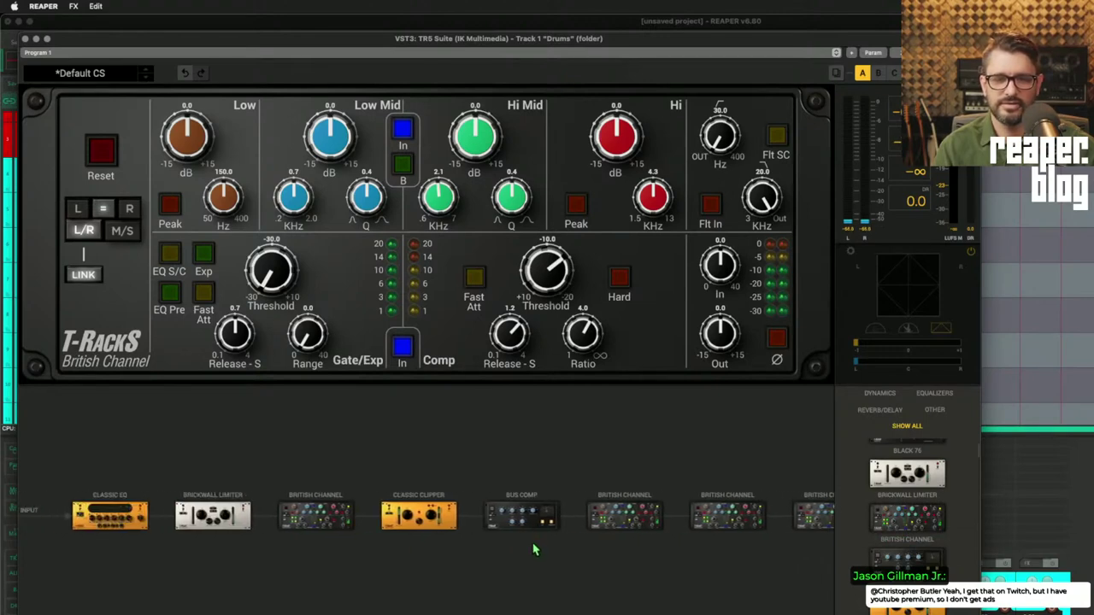
{"action": "left_click", "coordinate": [878, 74]}
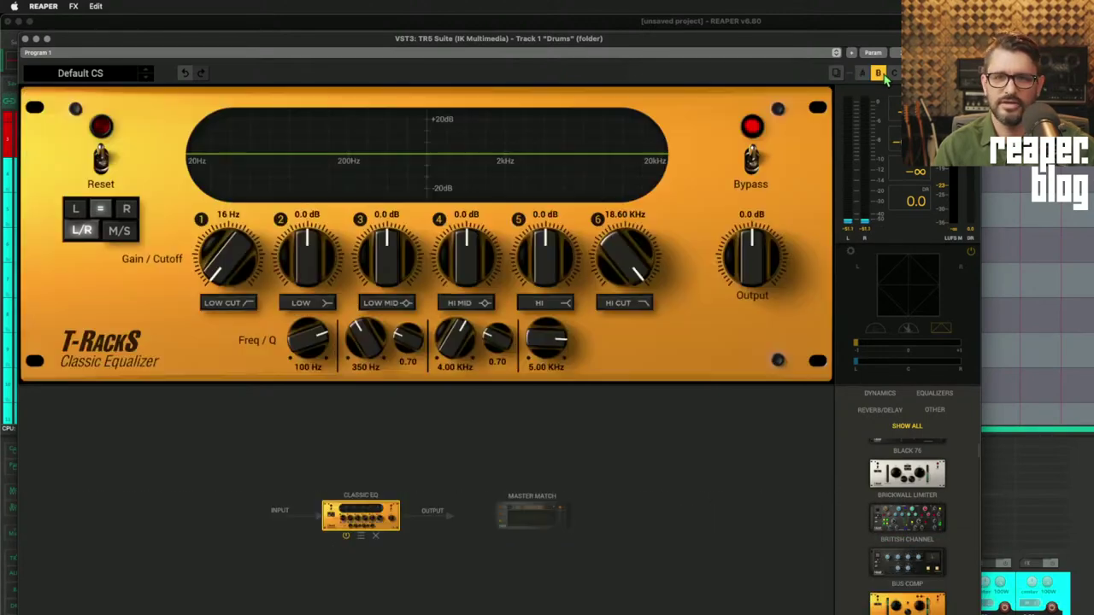
{"action": "left_click", "coordinate": [863, 74]}
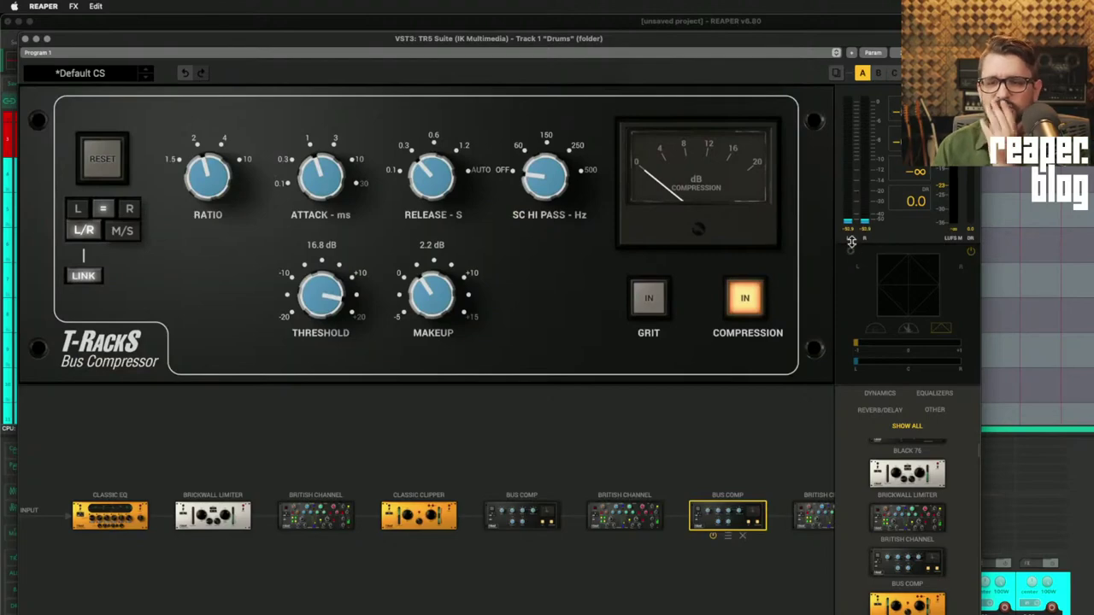
{"action": "scroll", "coordinate": [661, 459], "scroll_direction": "right", "scroll_amount": 3}
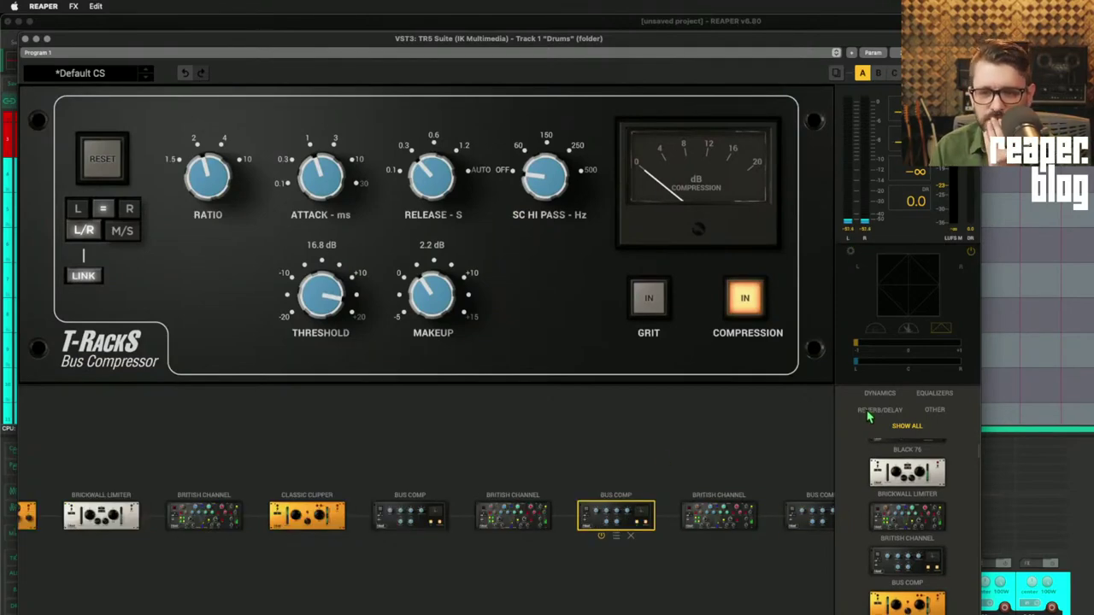
{"action": "key", "text": "Escape"}
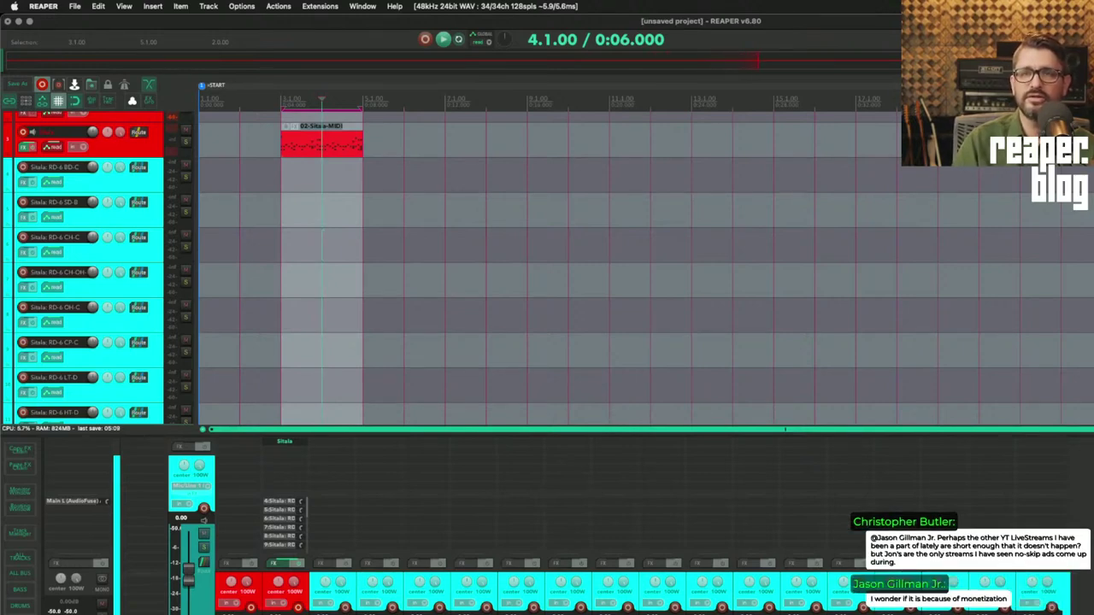
- Switch to Firefox, open the Cockos forum in a new tab and look through the new subscribed threads
{"action": "key", "text": "super+Tab"}
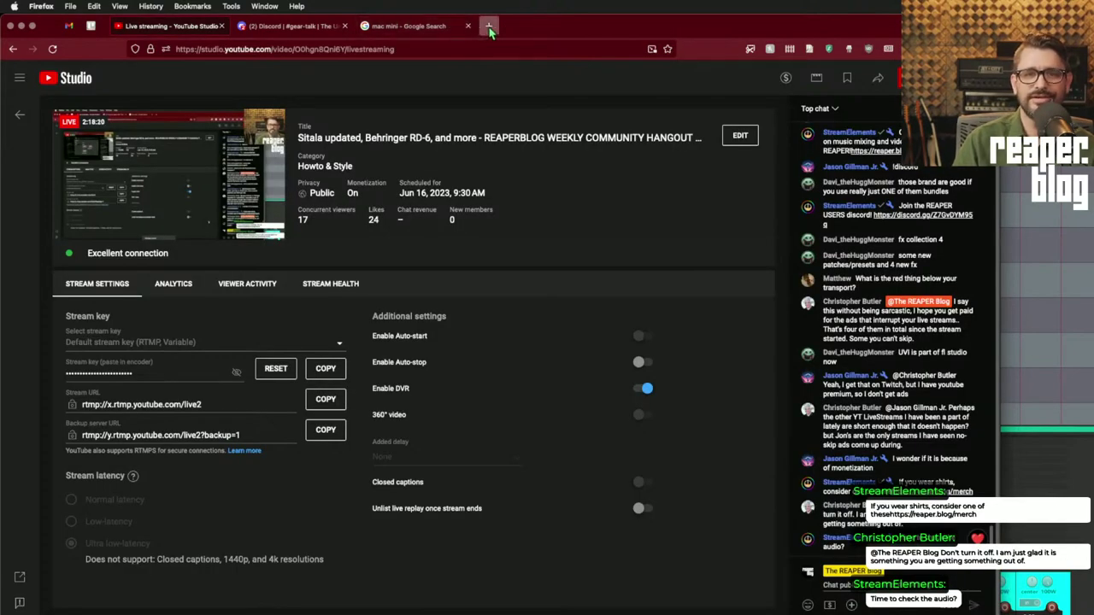
{"action": "left_click", "coordinate": [488, 26]}
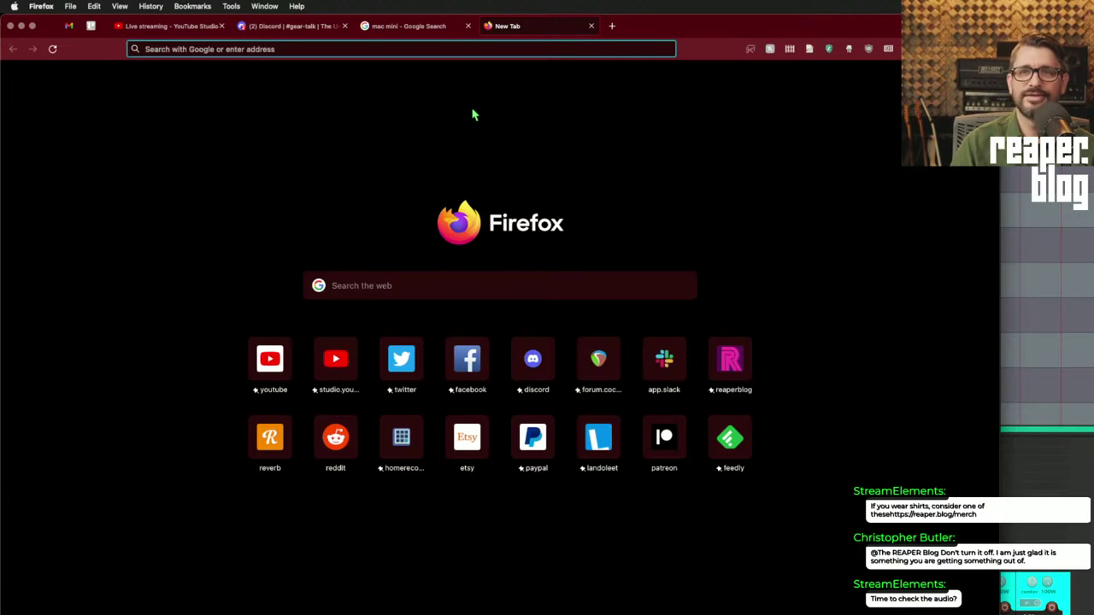
{"action": "left_click", "coordinate": [600, 532]}
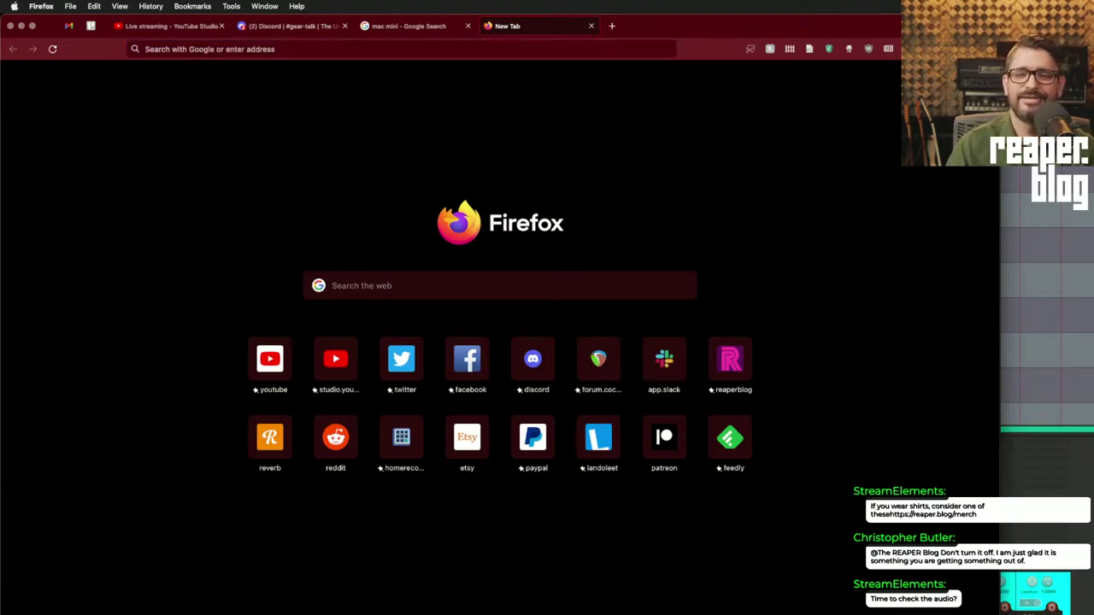
{"action": "left_click", "coordinate": [610, 367]}
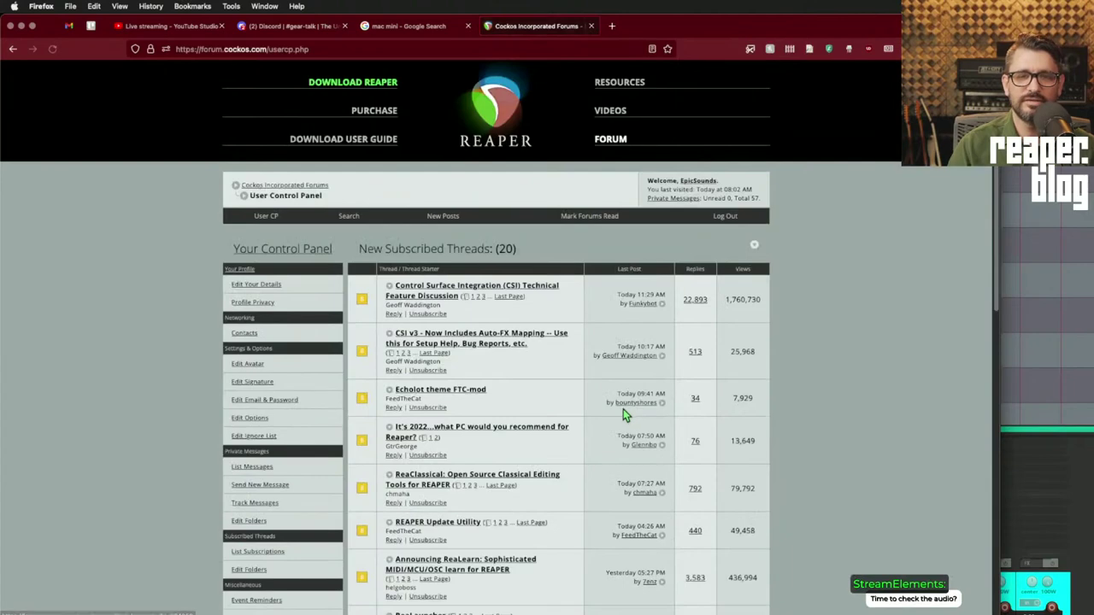
{"action": "scroll", "coordinate": [464, 459], "scroll_direction": "down", "scroll_amount": 1}
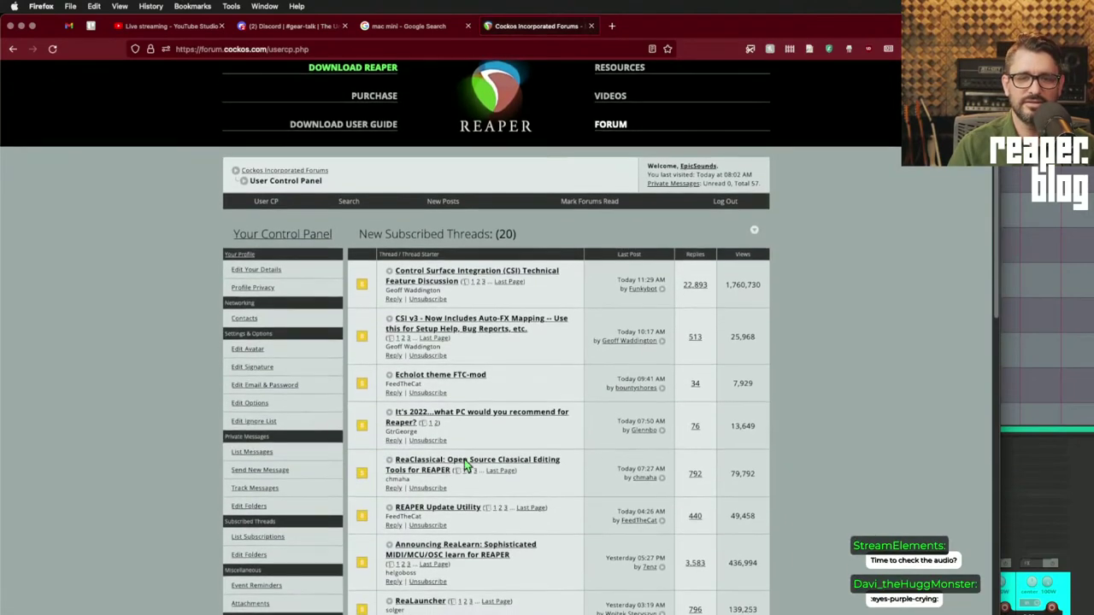